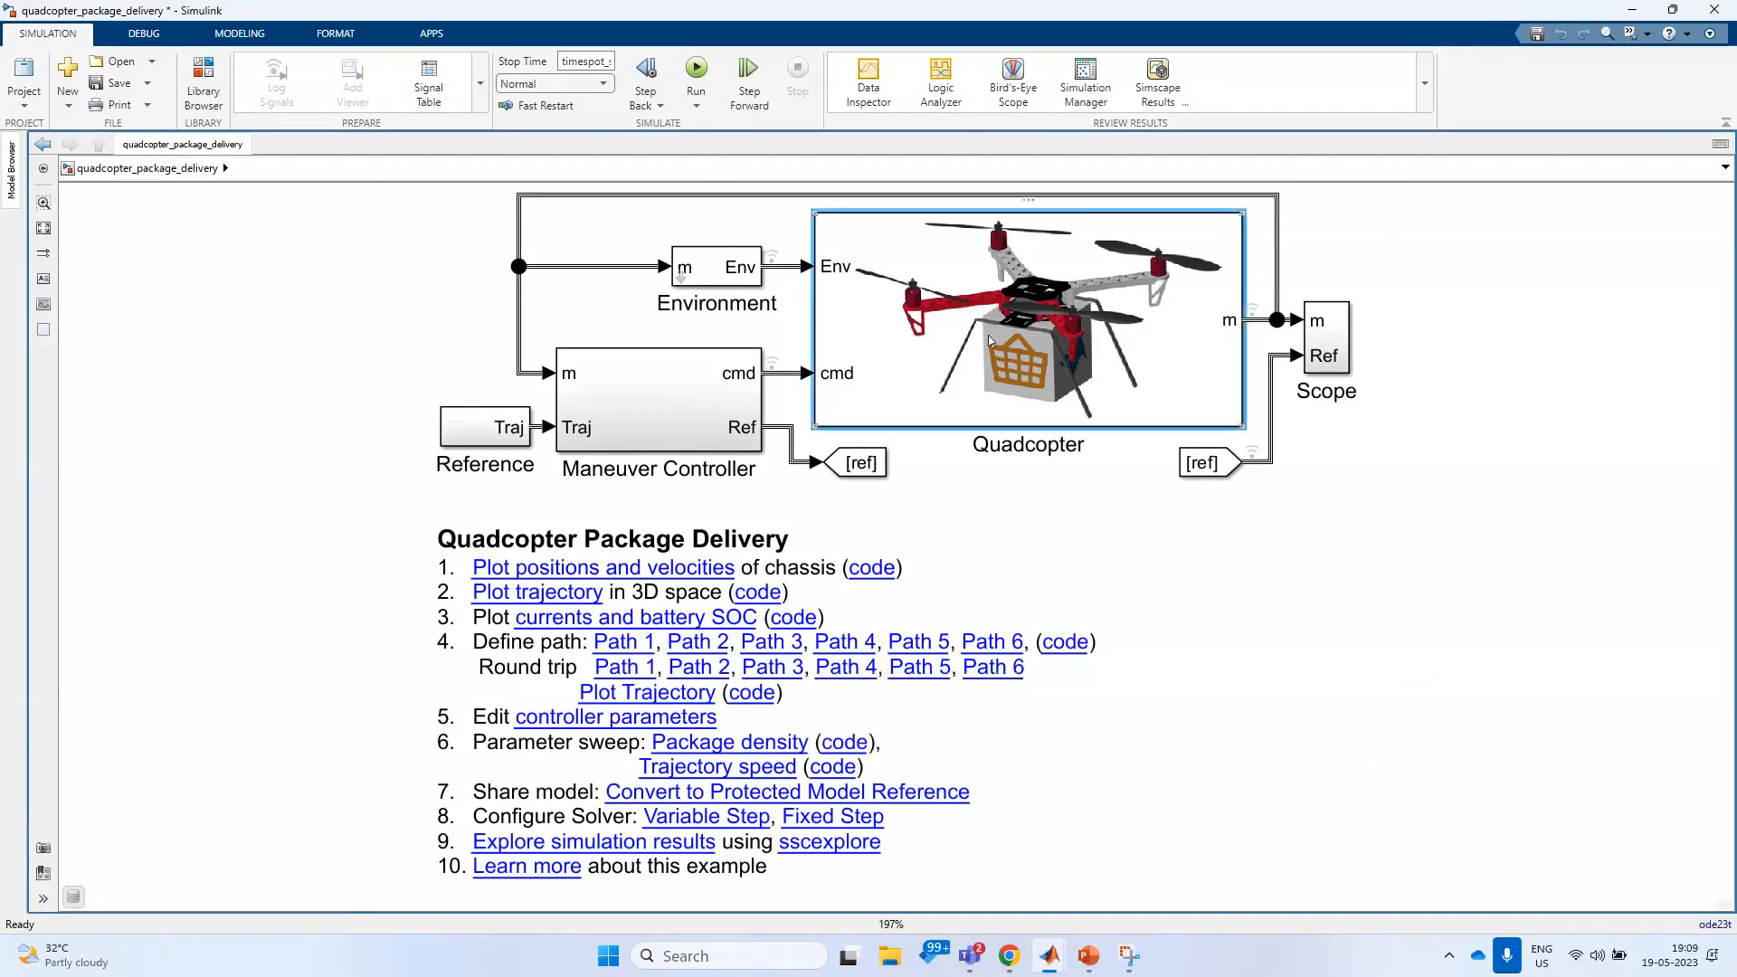
- Inspect the Body block inside the Quadcopter subsystem, return to the model's top level, and switch to Mechanics Explorer
click(827, 345)
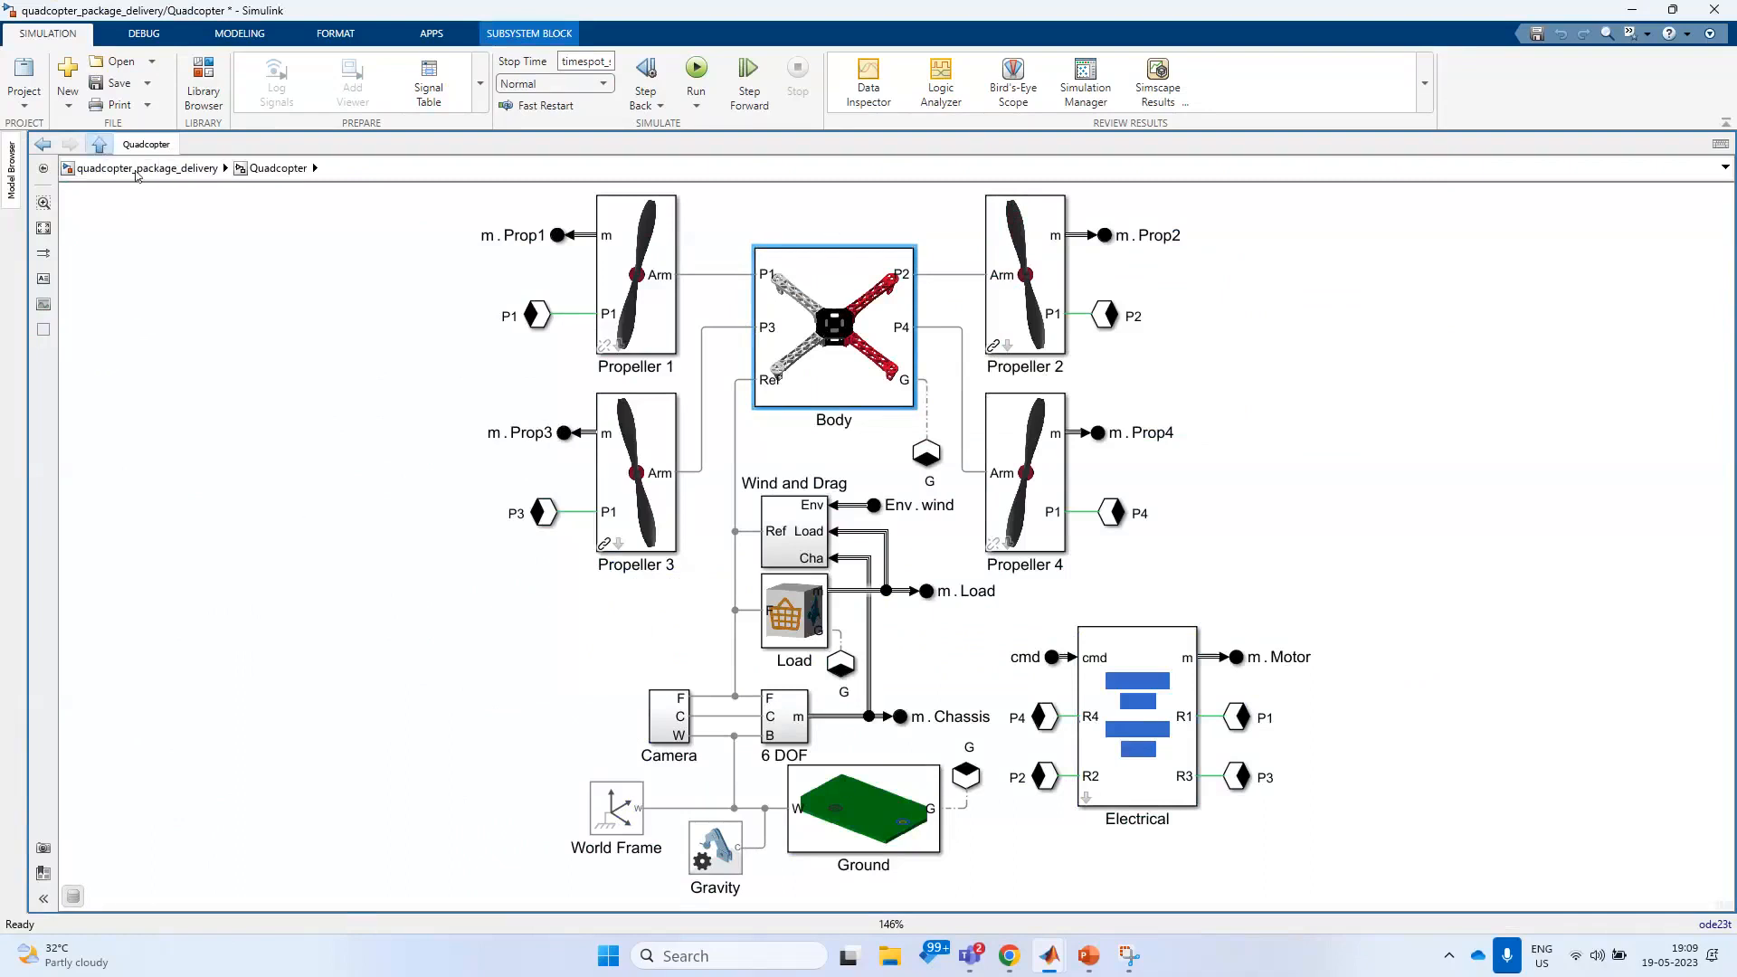
click(100, 145)
mouse_move(1050, 956)
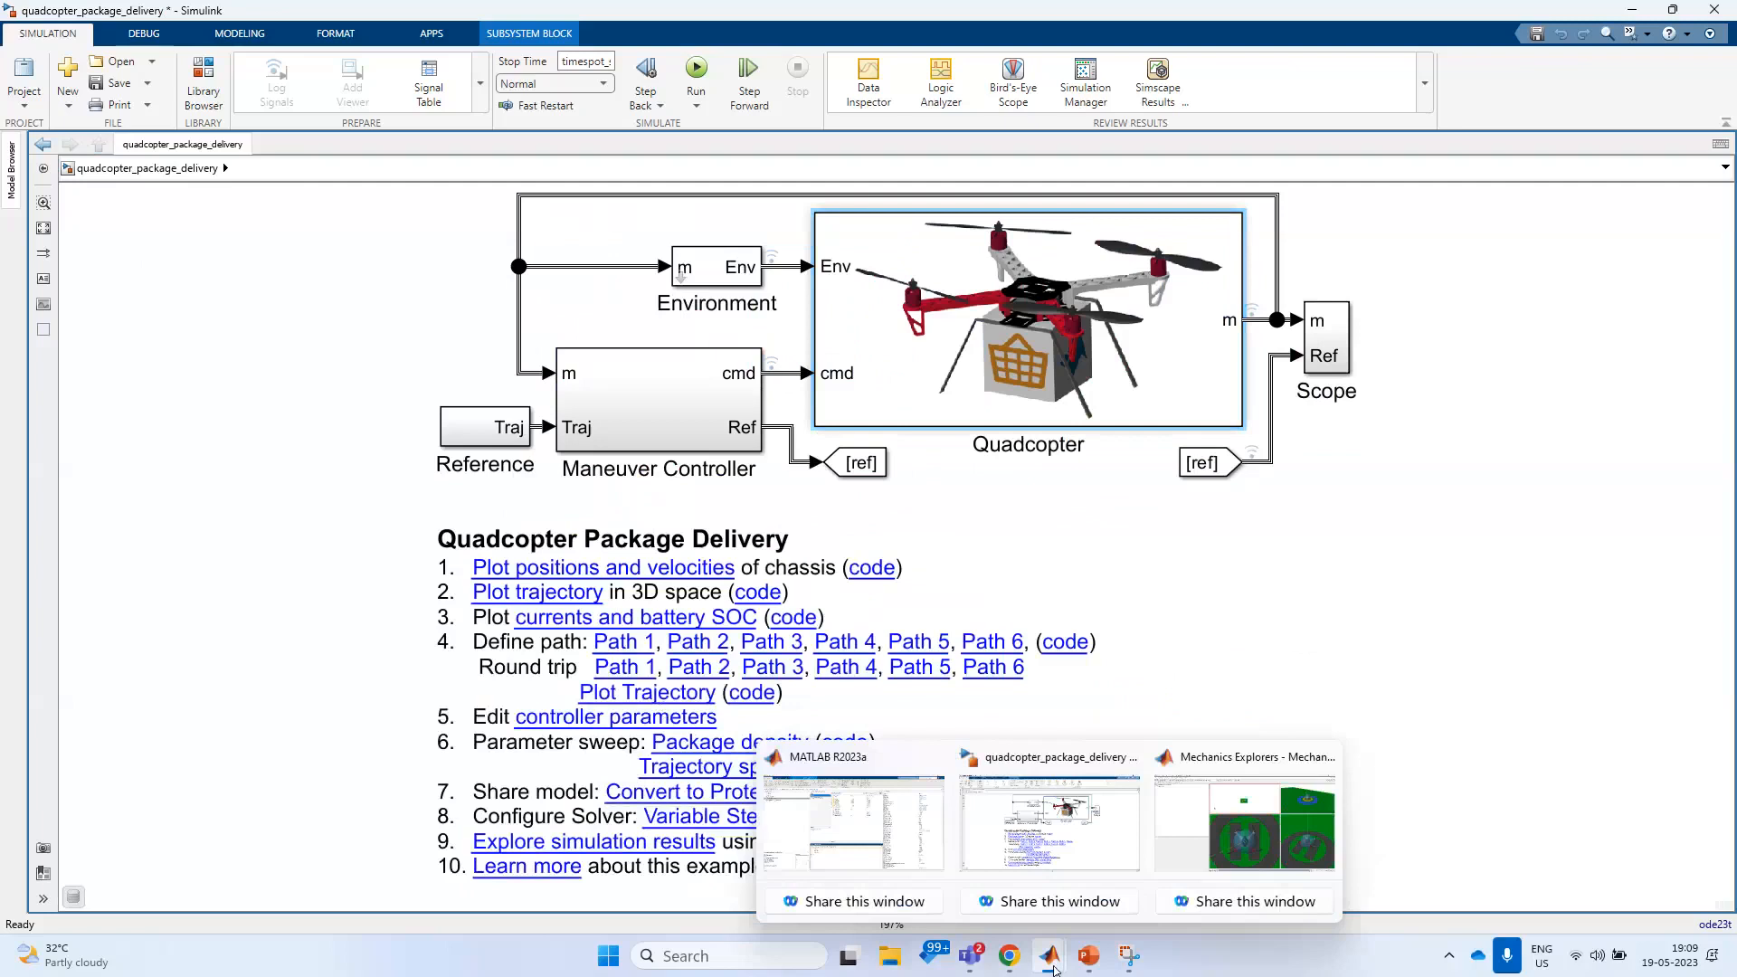
click(1251, 819)
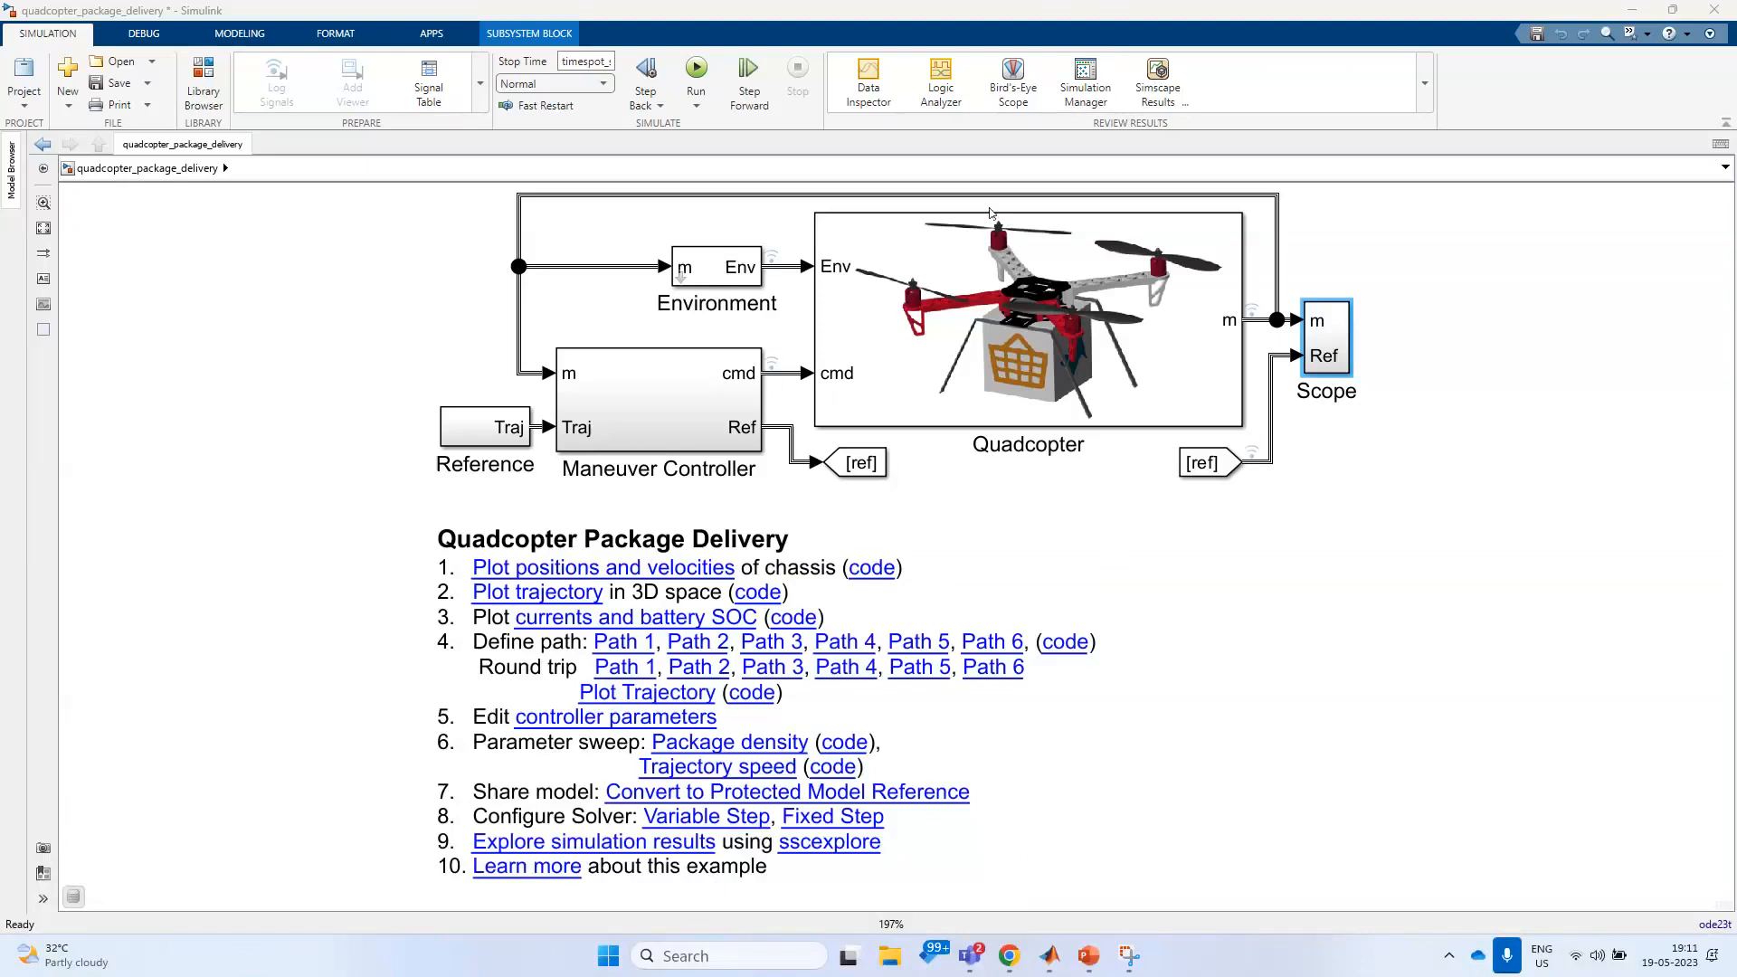
- Point out the Reference block in the model and examine the quadcopter's 3D animation in Mechanics Explorer
click(461, 416)
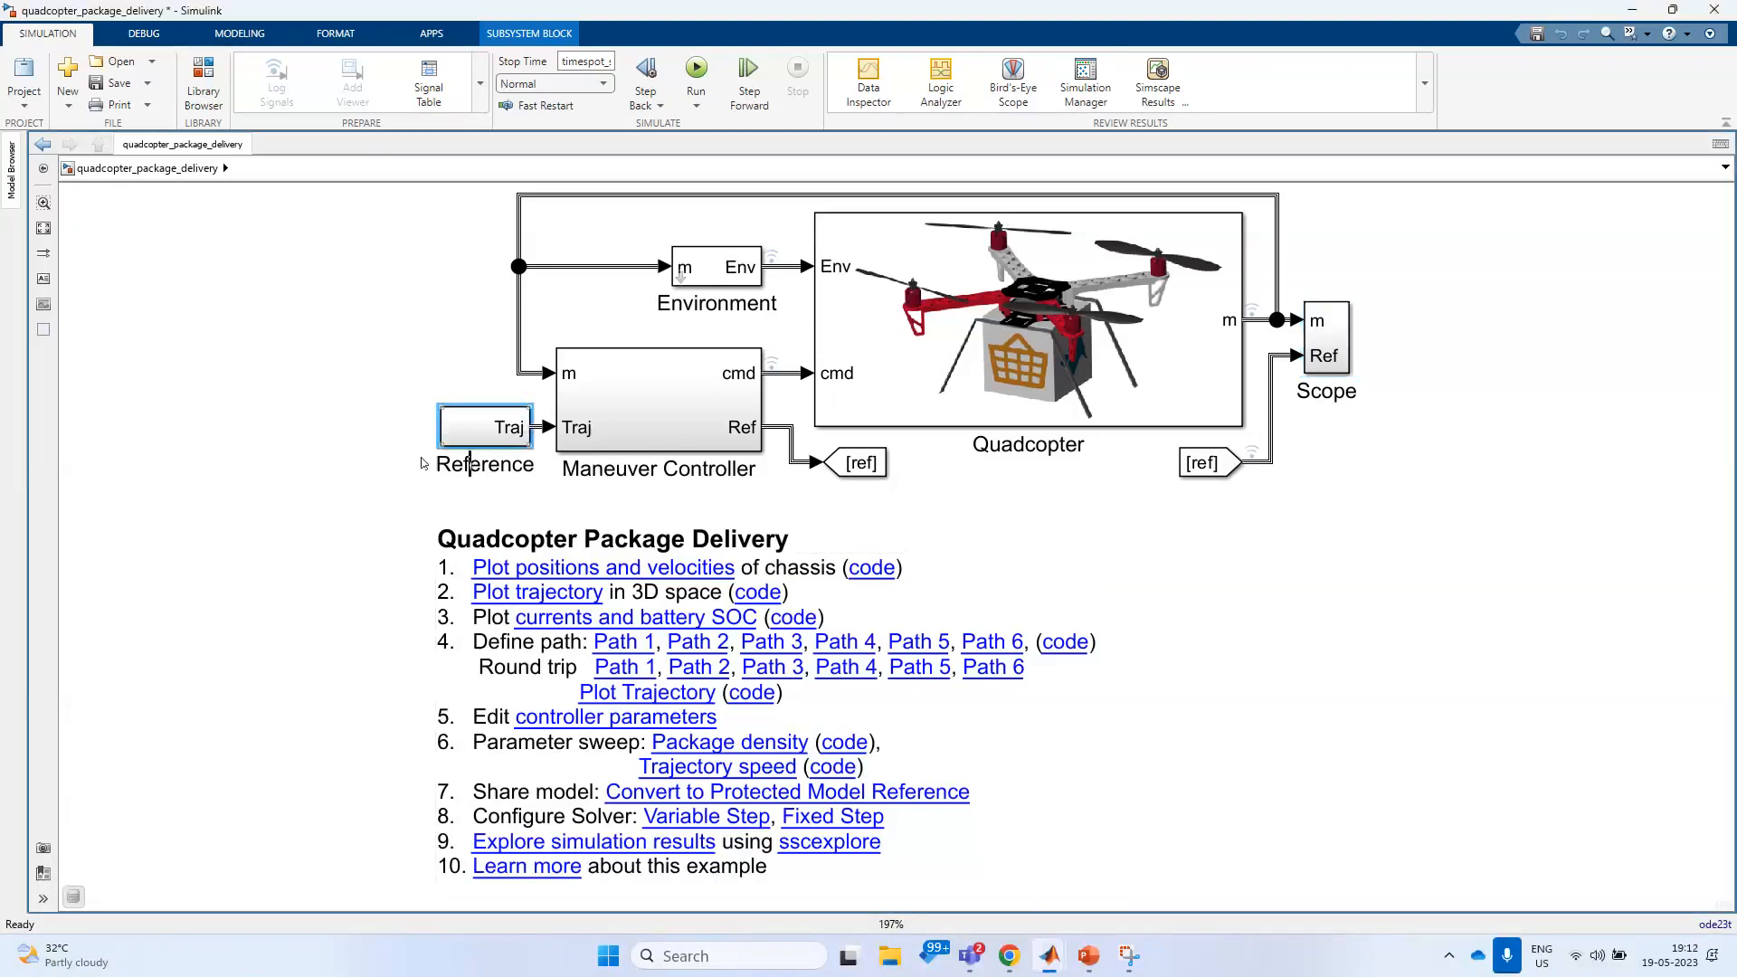
click(357, 516)
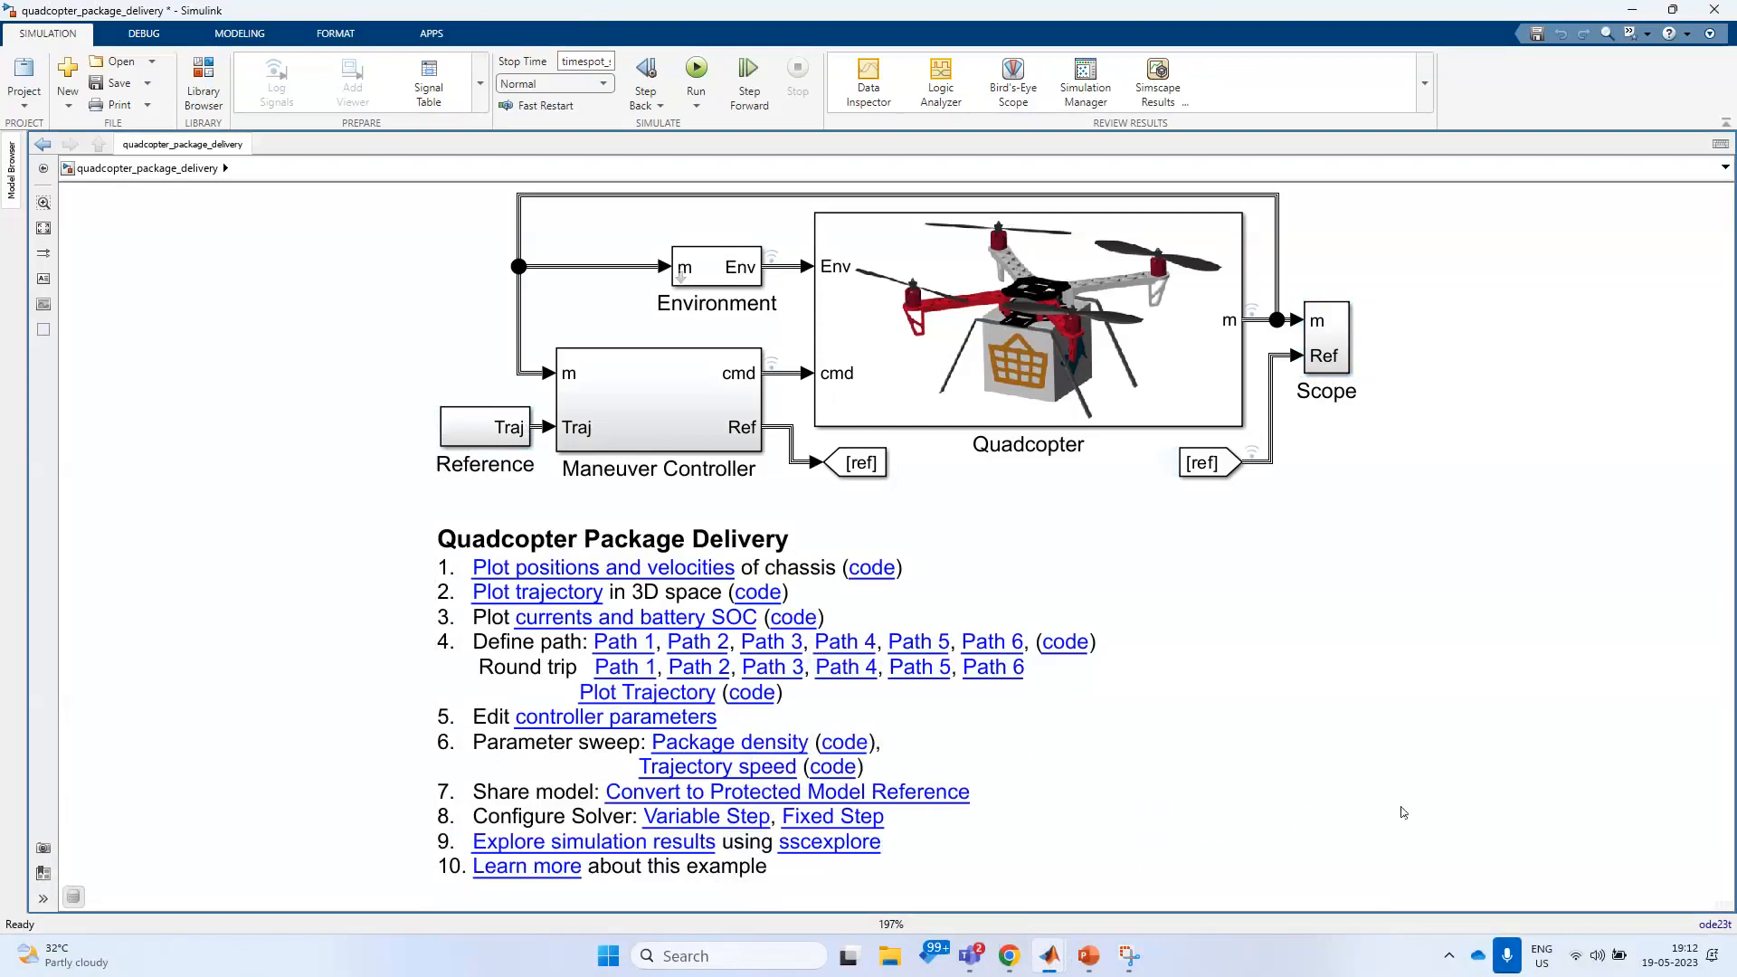
mouse_move(1060, 963)
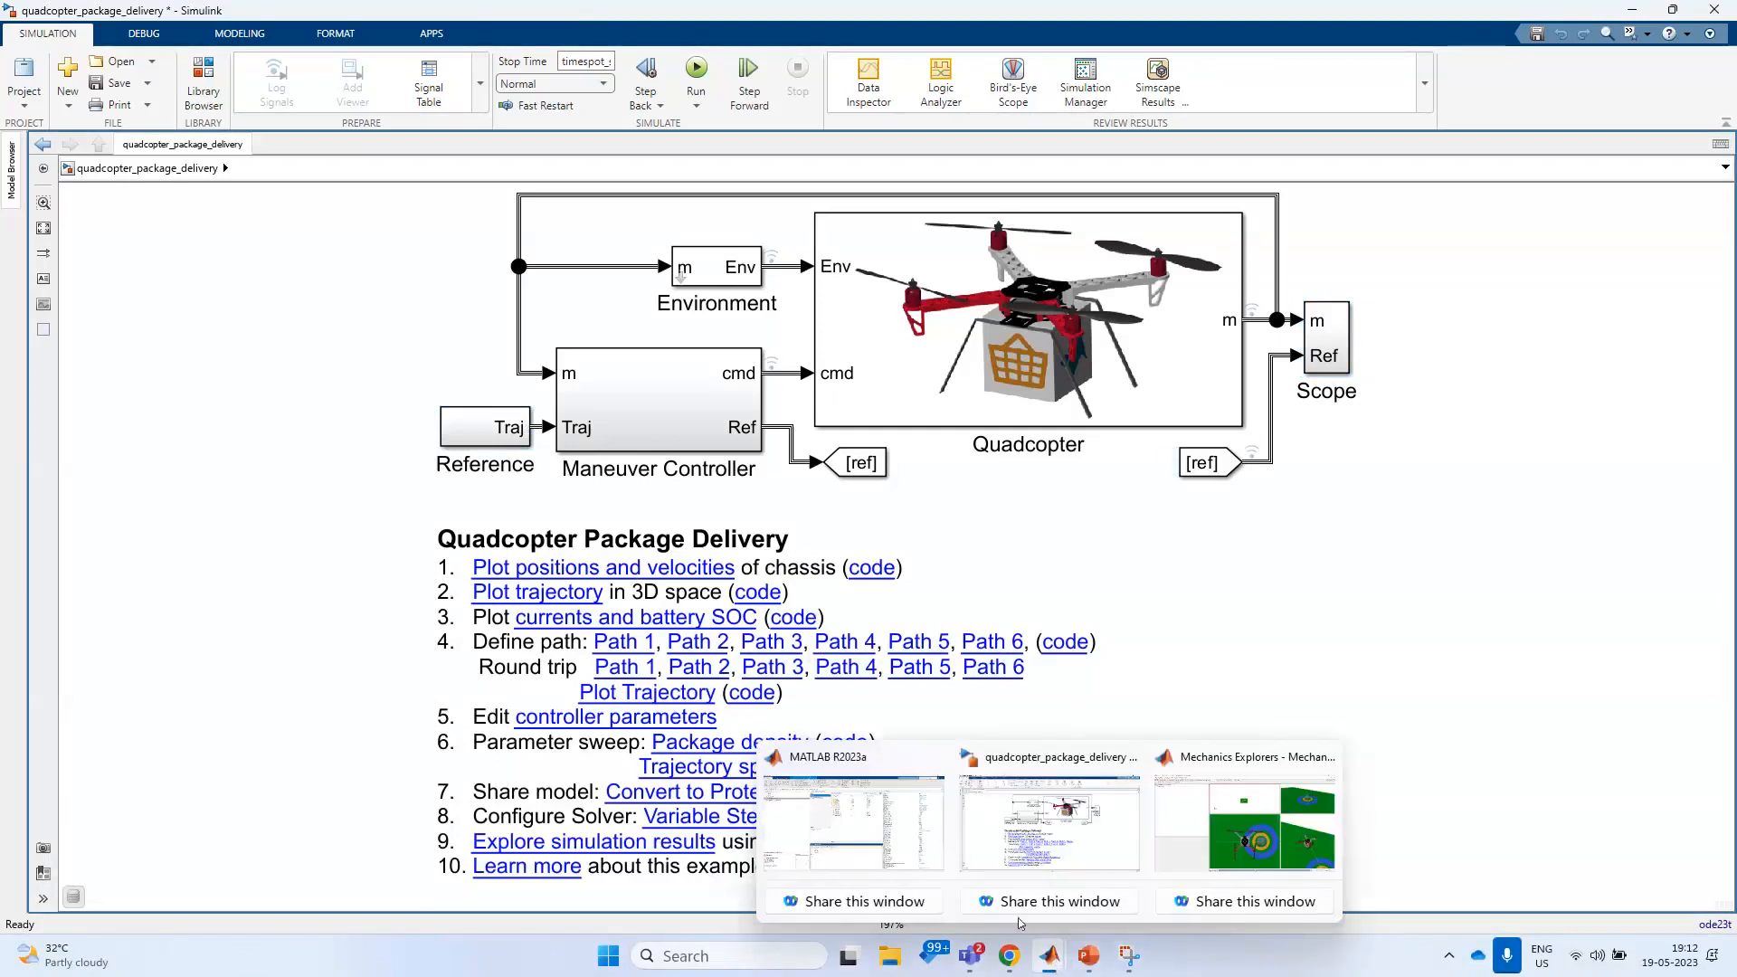
click(863, 829)
mouse_move(1052, 957)
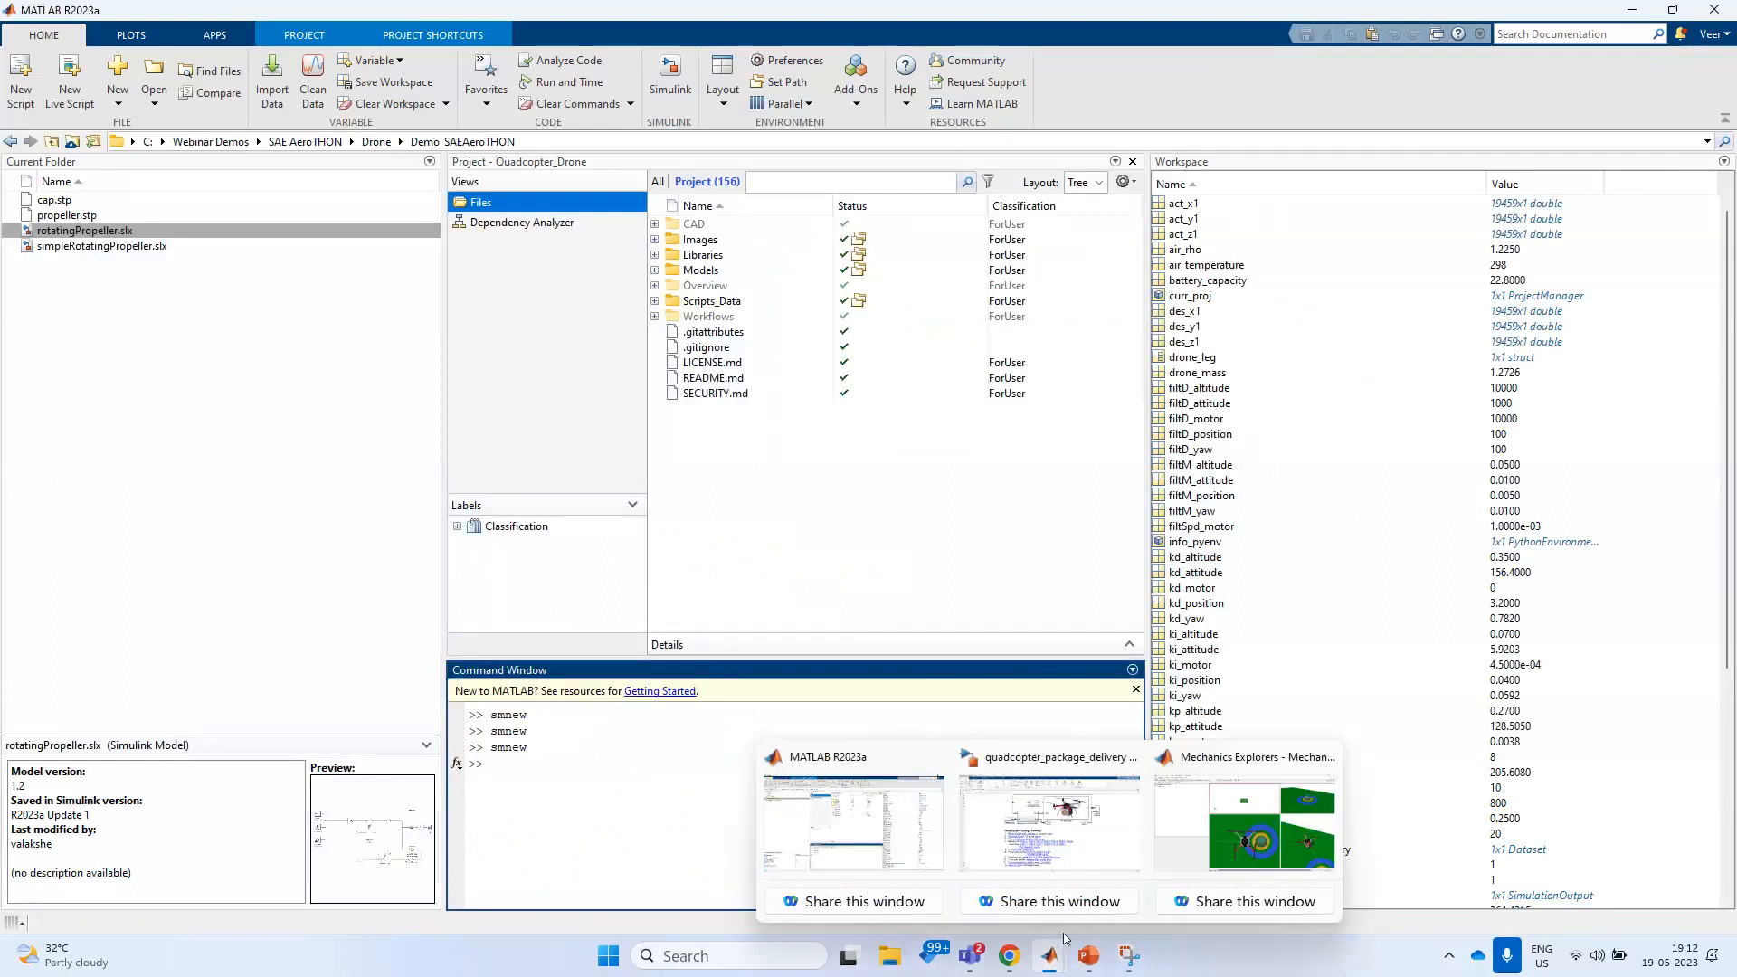
click(1250, 843)
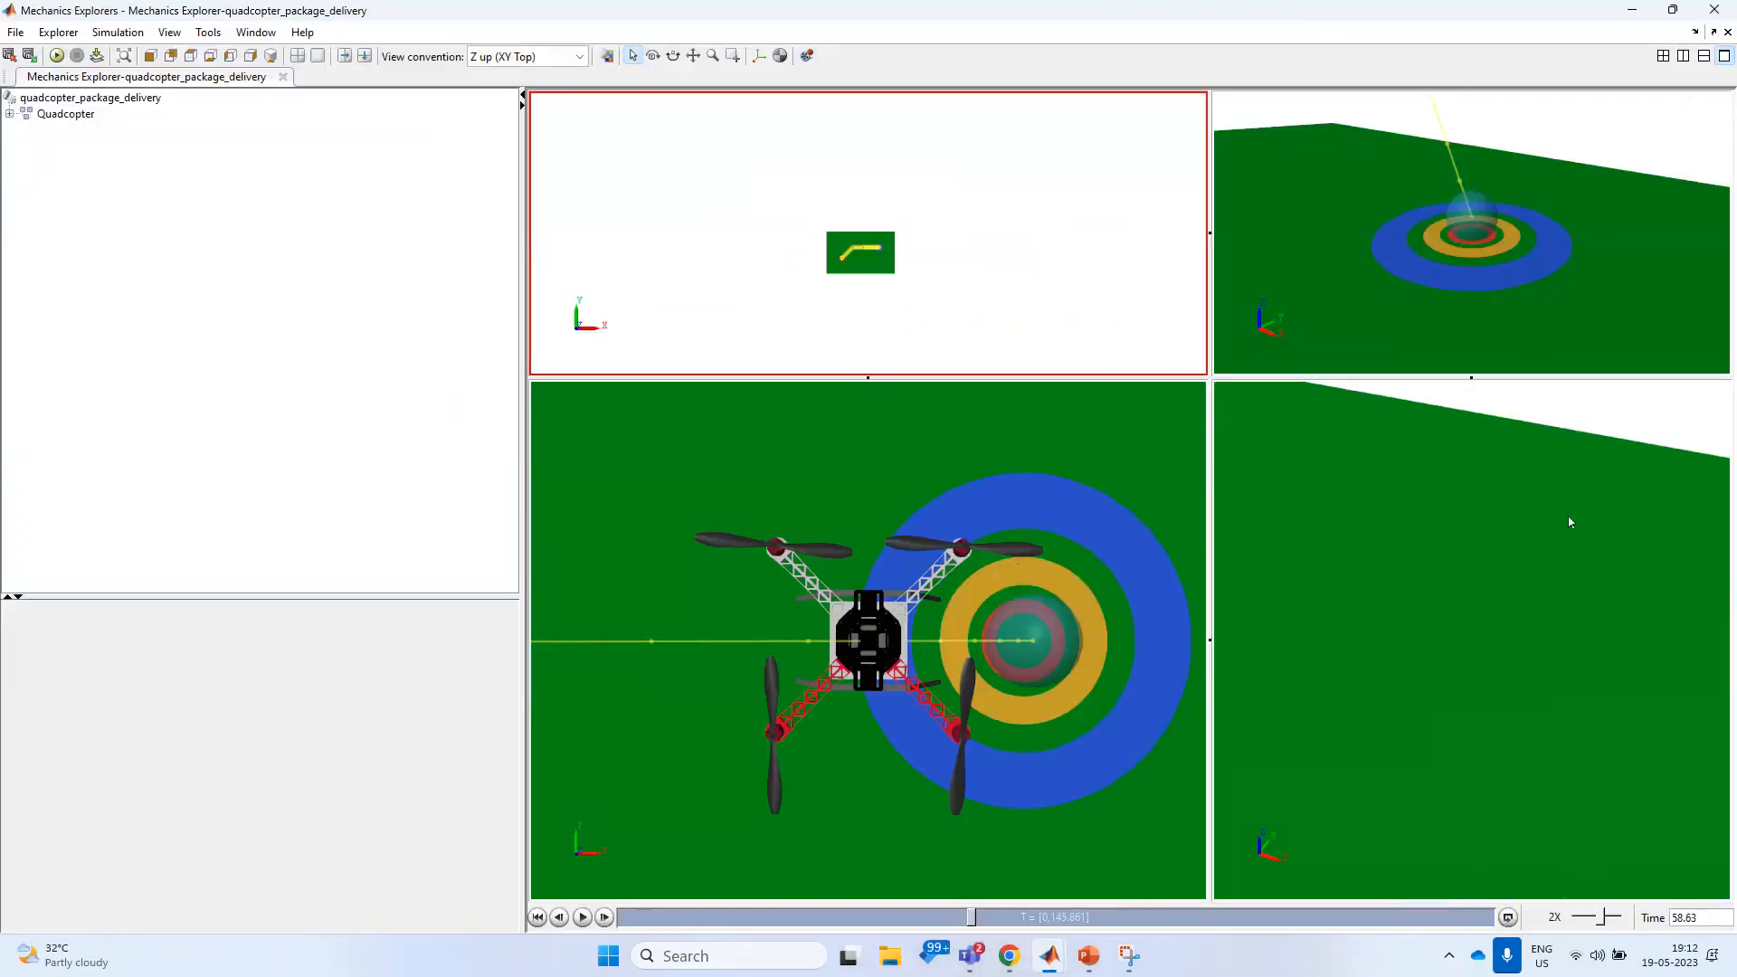
scroll(1540, 420, down, 1)
scroll(1536, 402, up, 2)
scroll(1531, 427, down, 1)
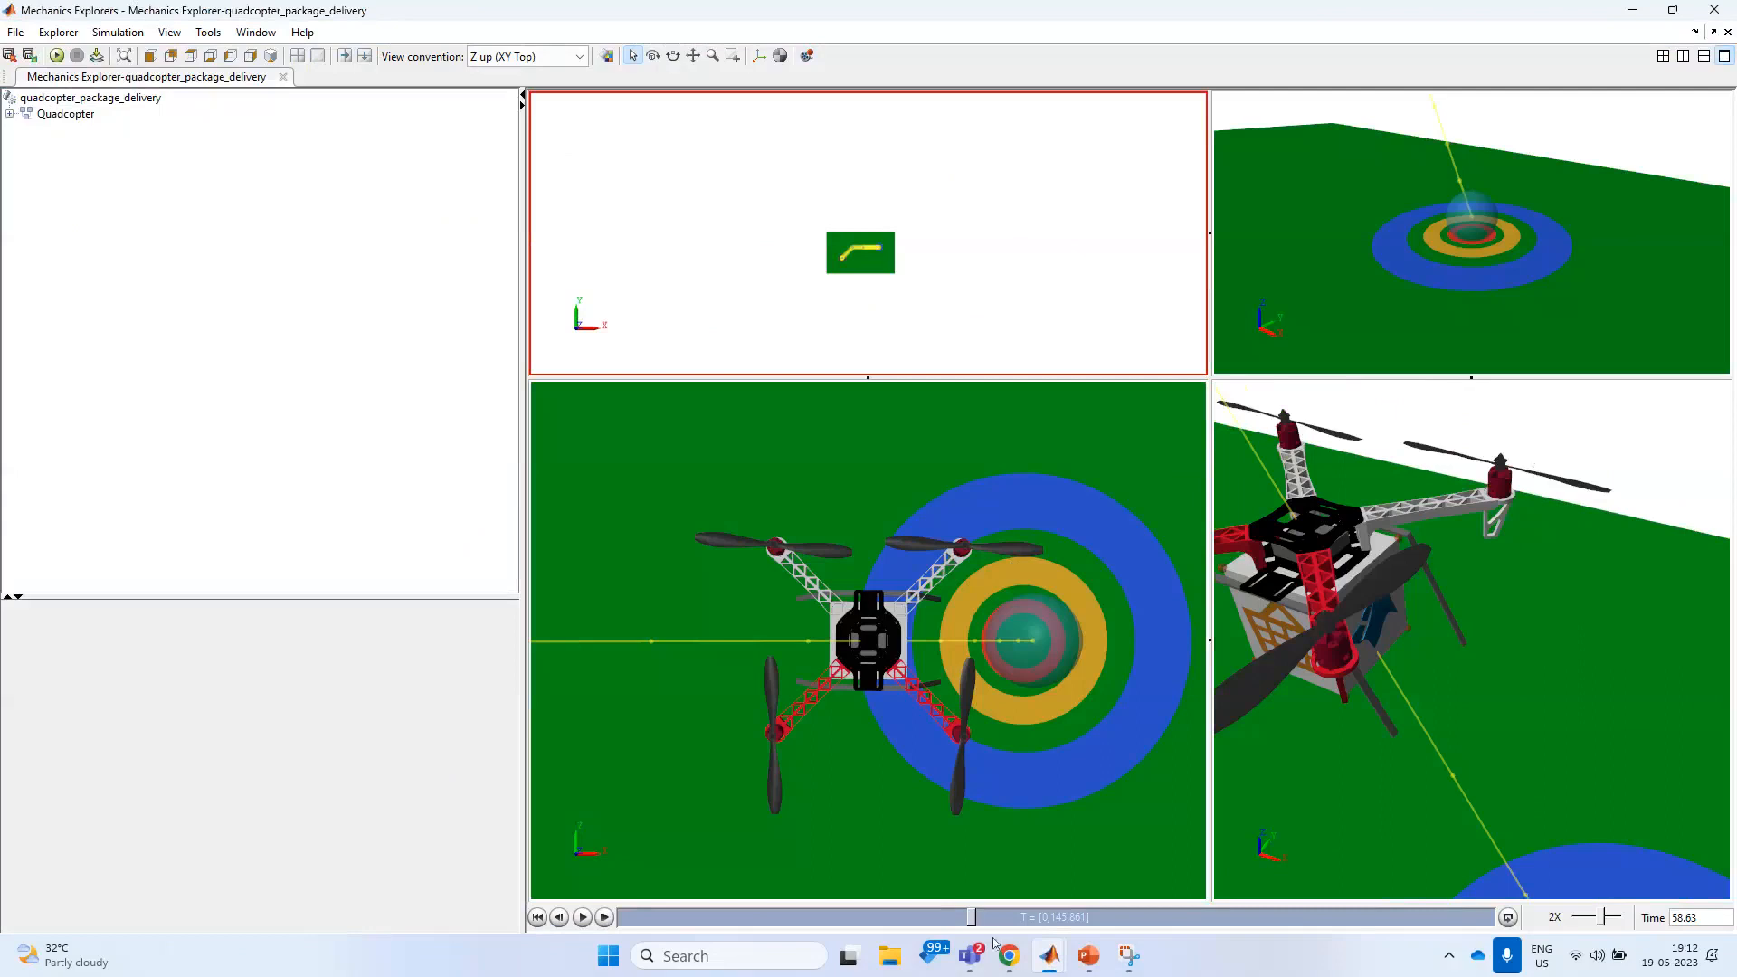
- Switch to the MATLAB main window, create a new Simscape Multibody model with the smnew command, and enlarge its window
mouse_move(1050, 955)
click(905, 828)
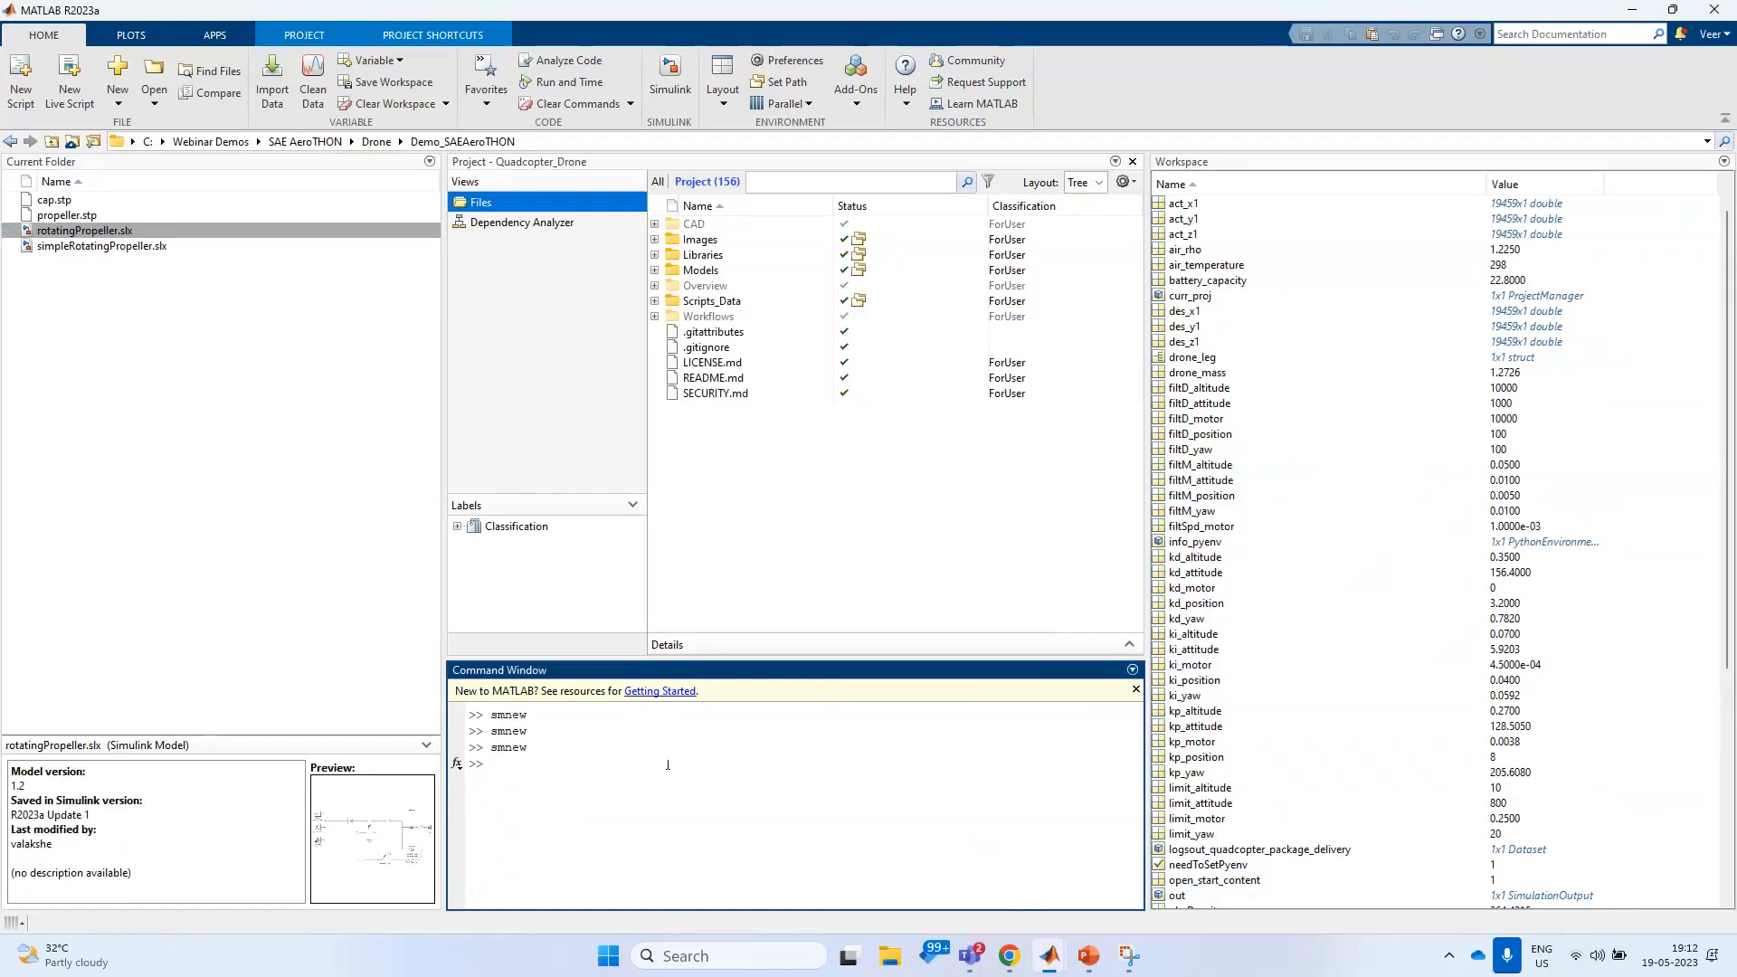
key(Up)
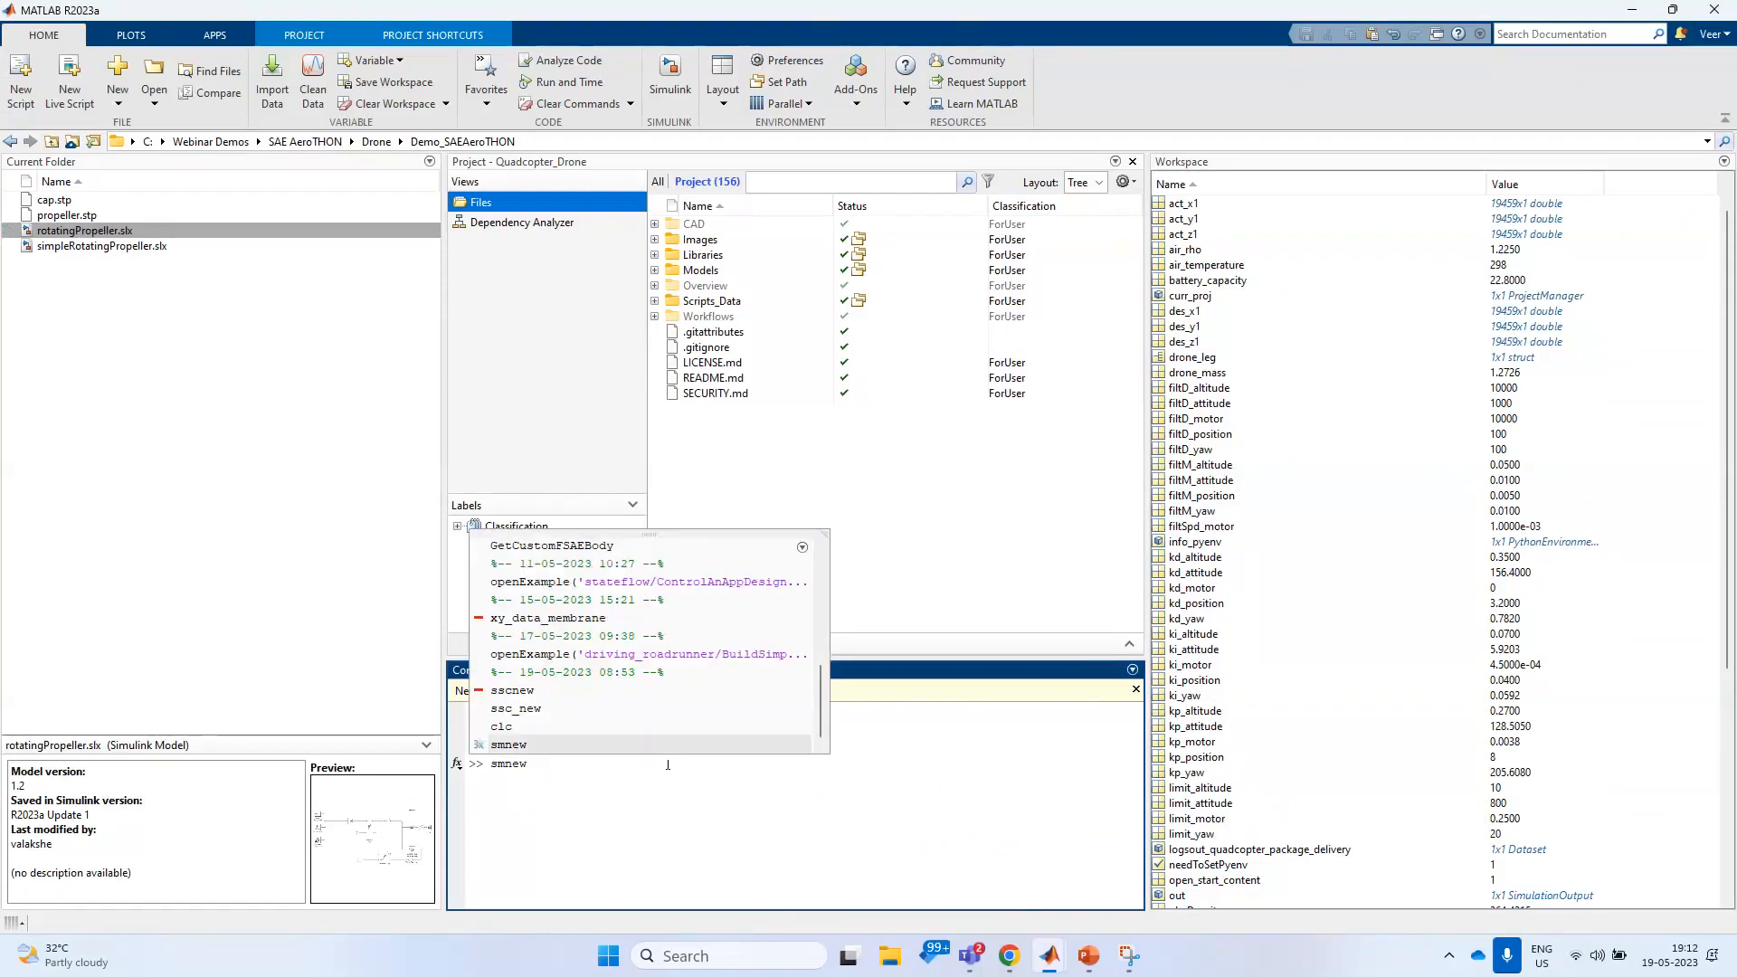
key(Return)
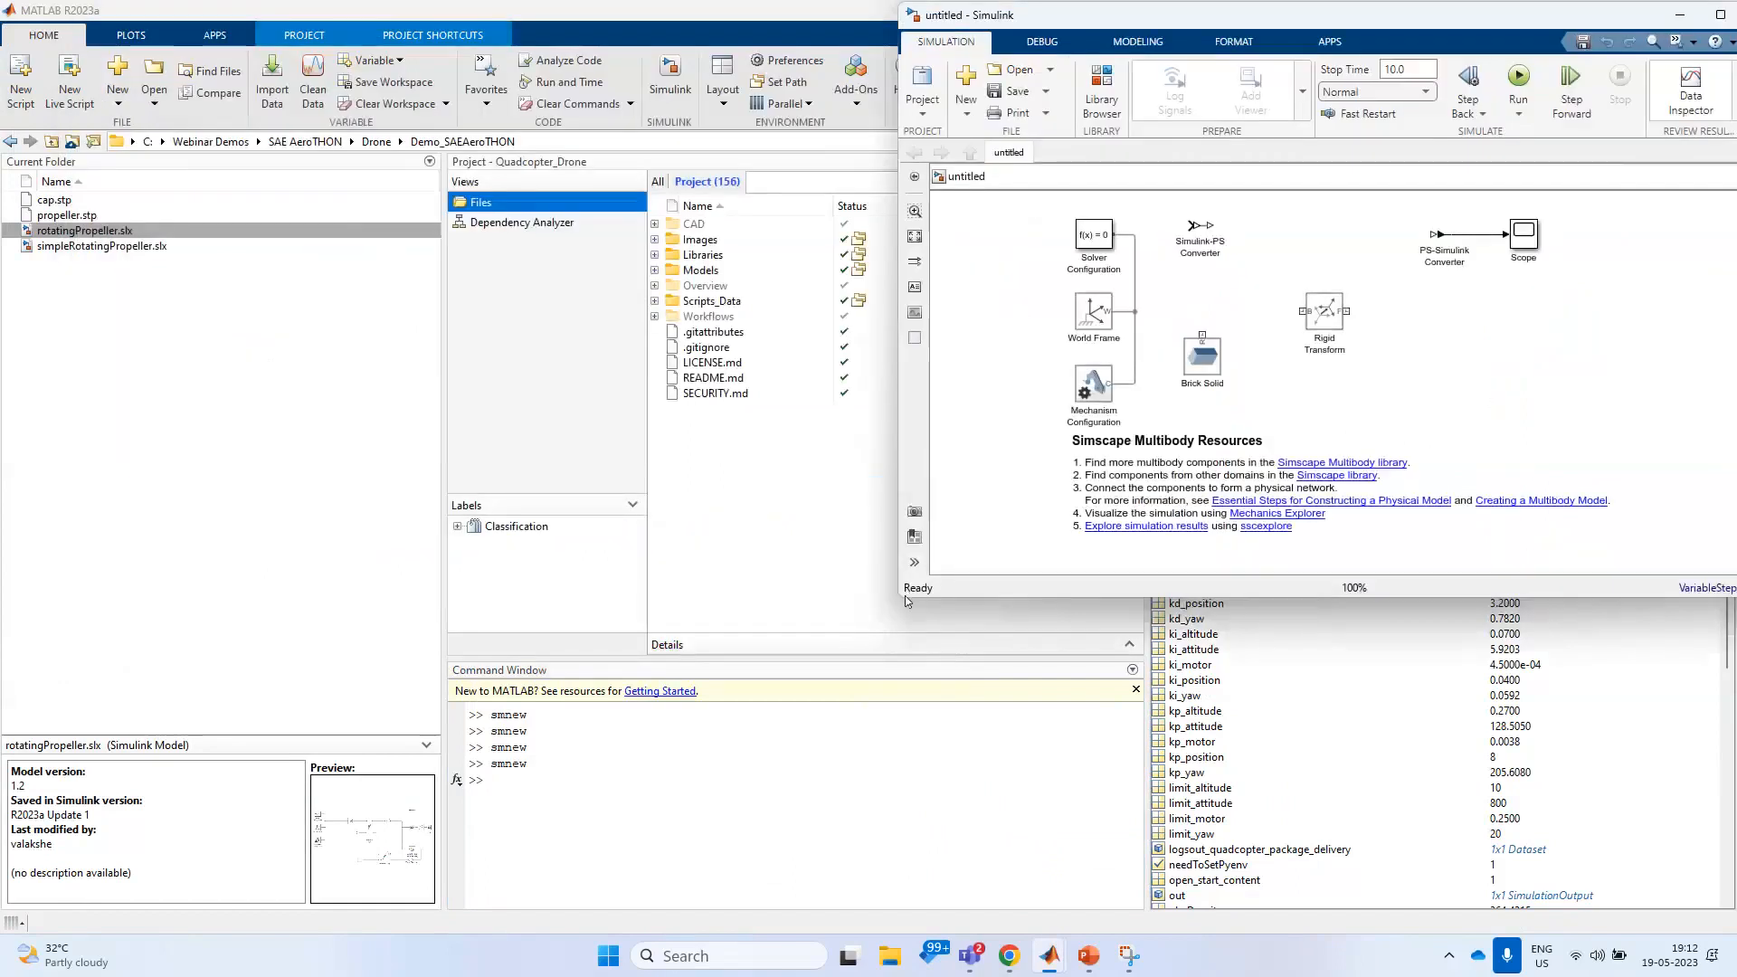
drag(902, 599, 891, 932)
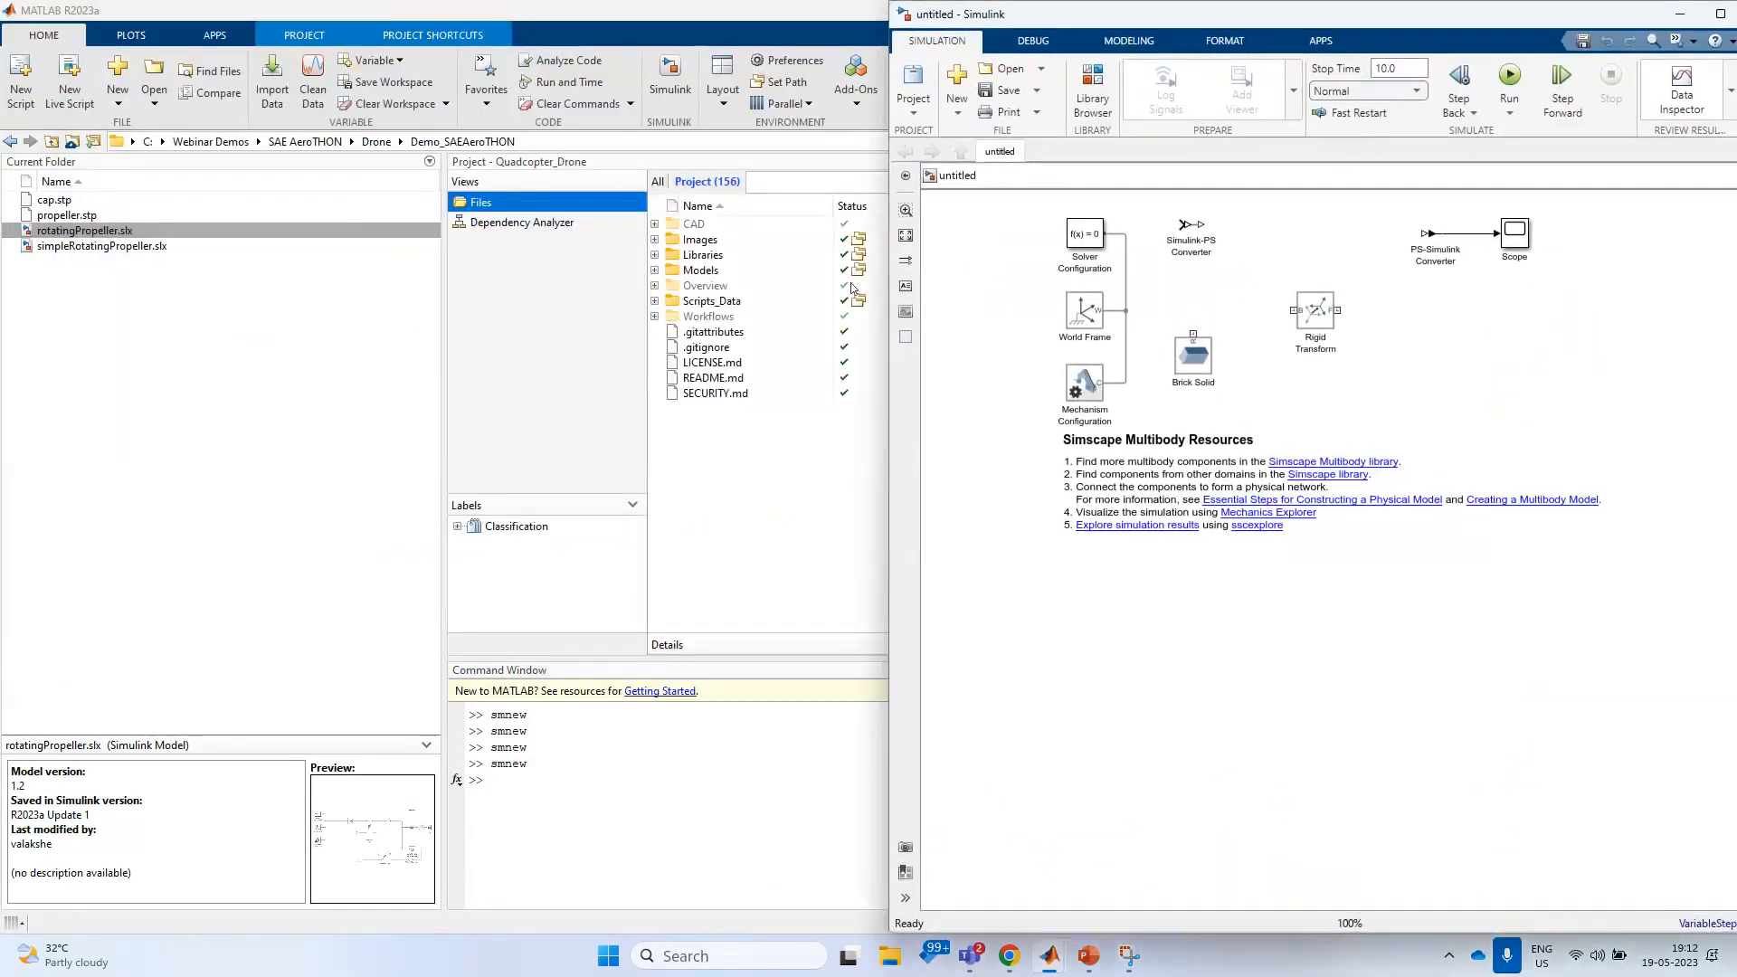
- Delete the Simscape Multibody Resources text from the new model
click(906, 235)
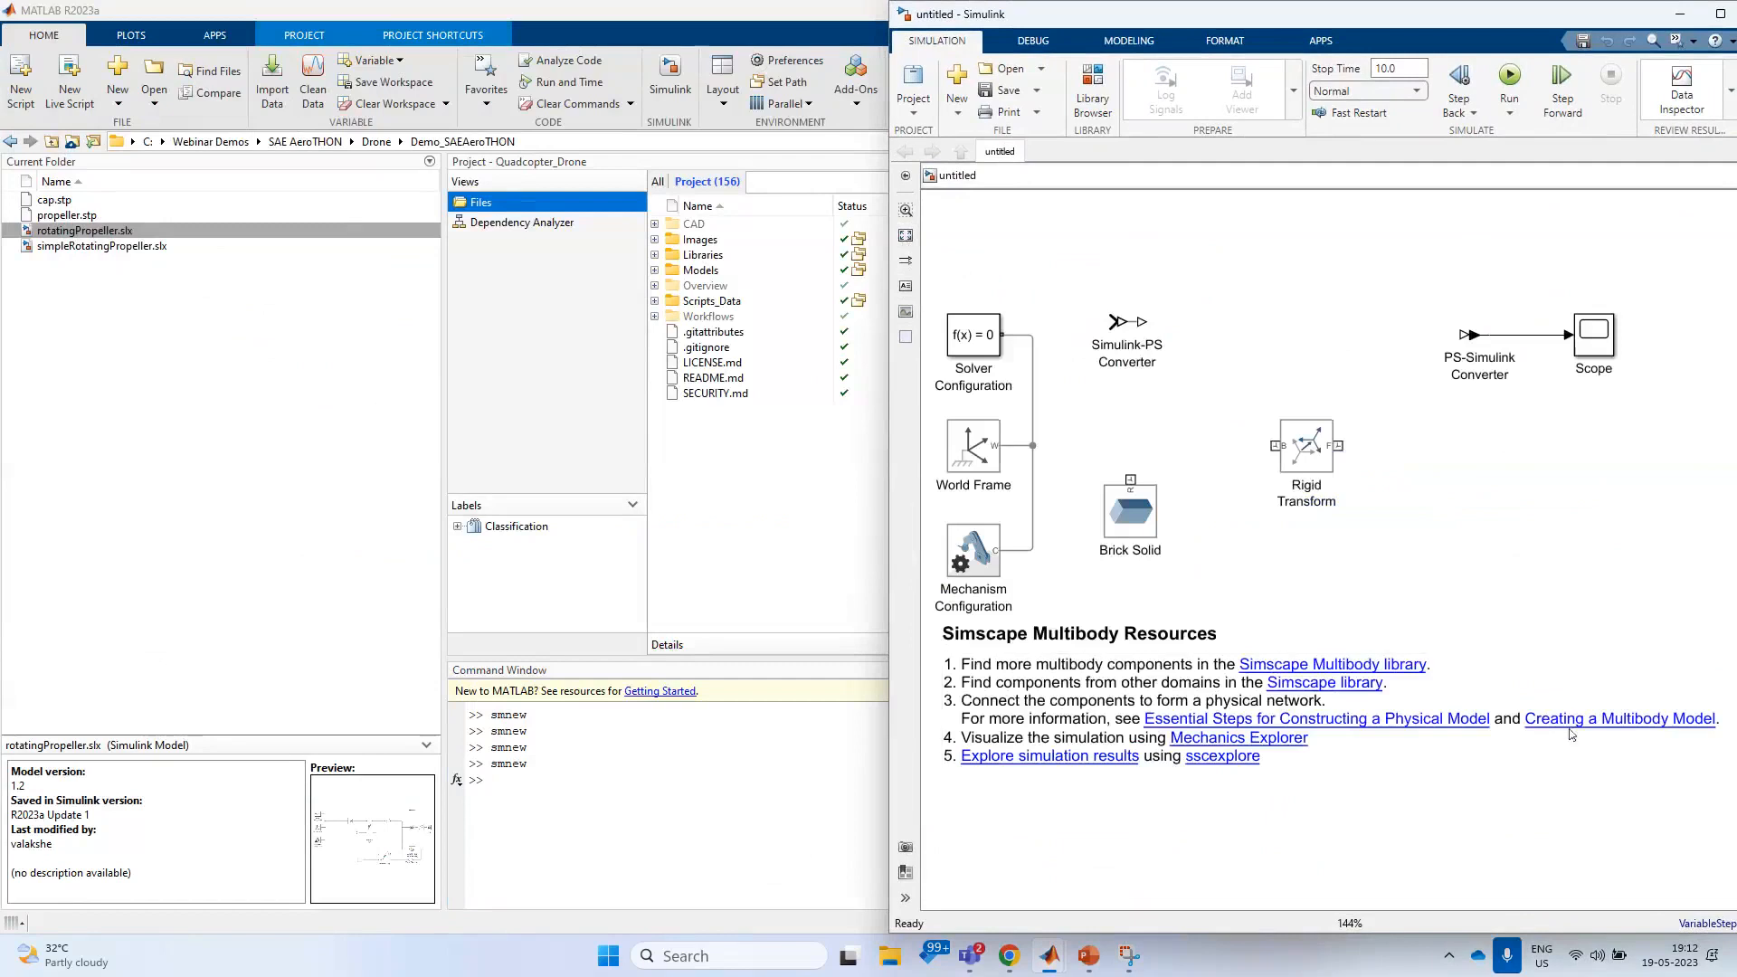
mouse_move(1684, 822)
mouse_down()
mouse_move(930, 628)
mouse_move(967, 637)
mouse_up()
key(Delete)
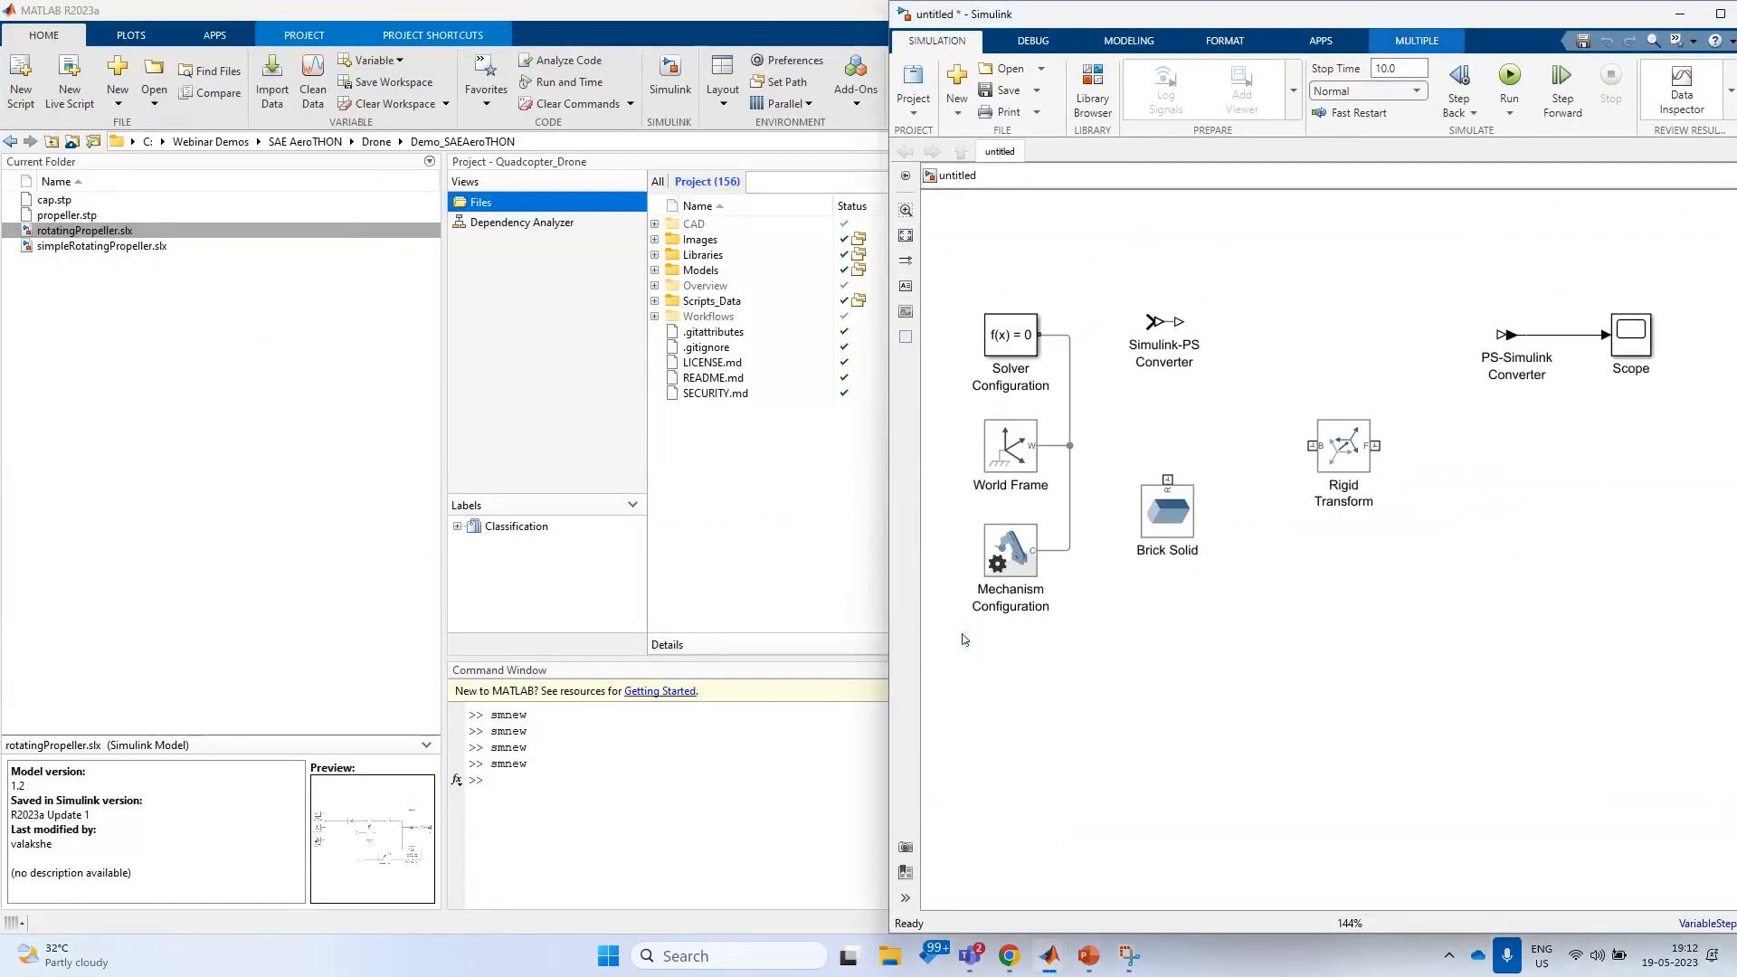
- Delete the Simulink-PS Converter, Brick Solid, Rigid Transform, PS-Simulink Converter and Scope blocks from the model
click(906, 236)
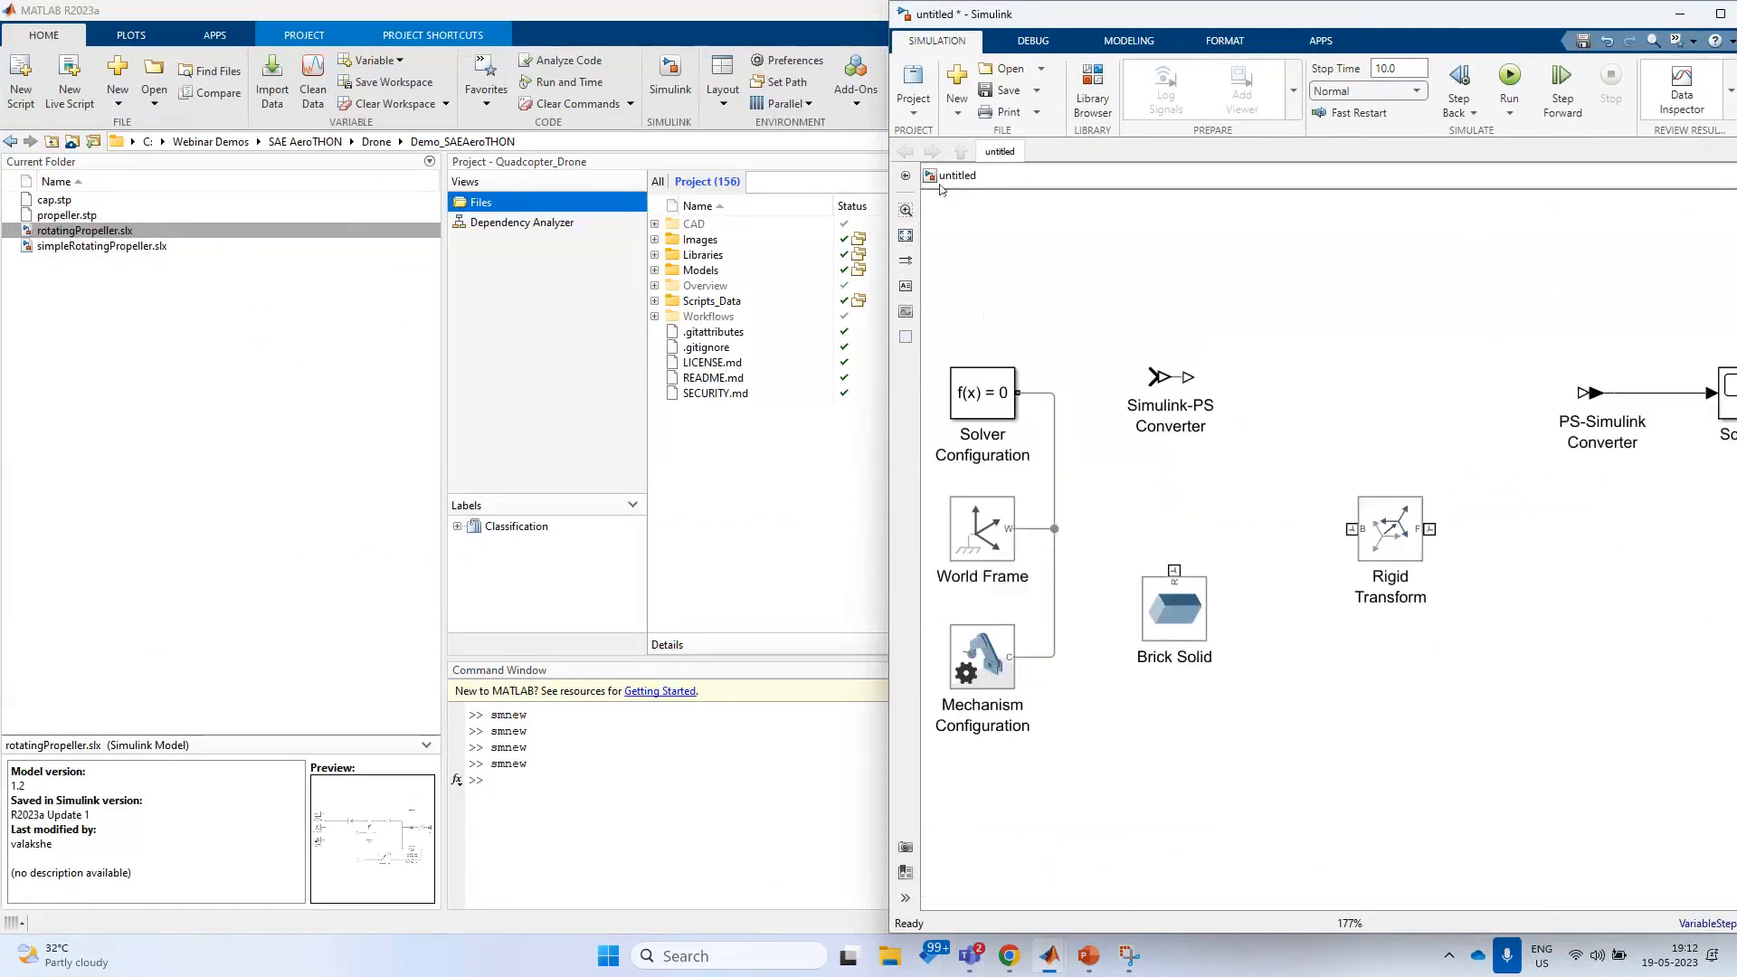
click(906, 235)
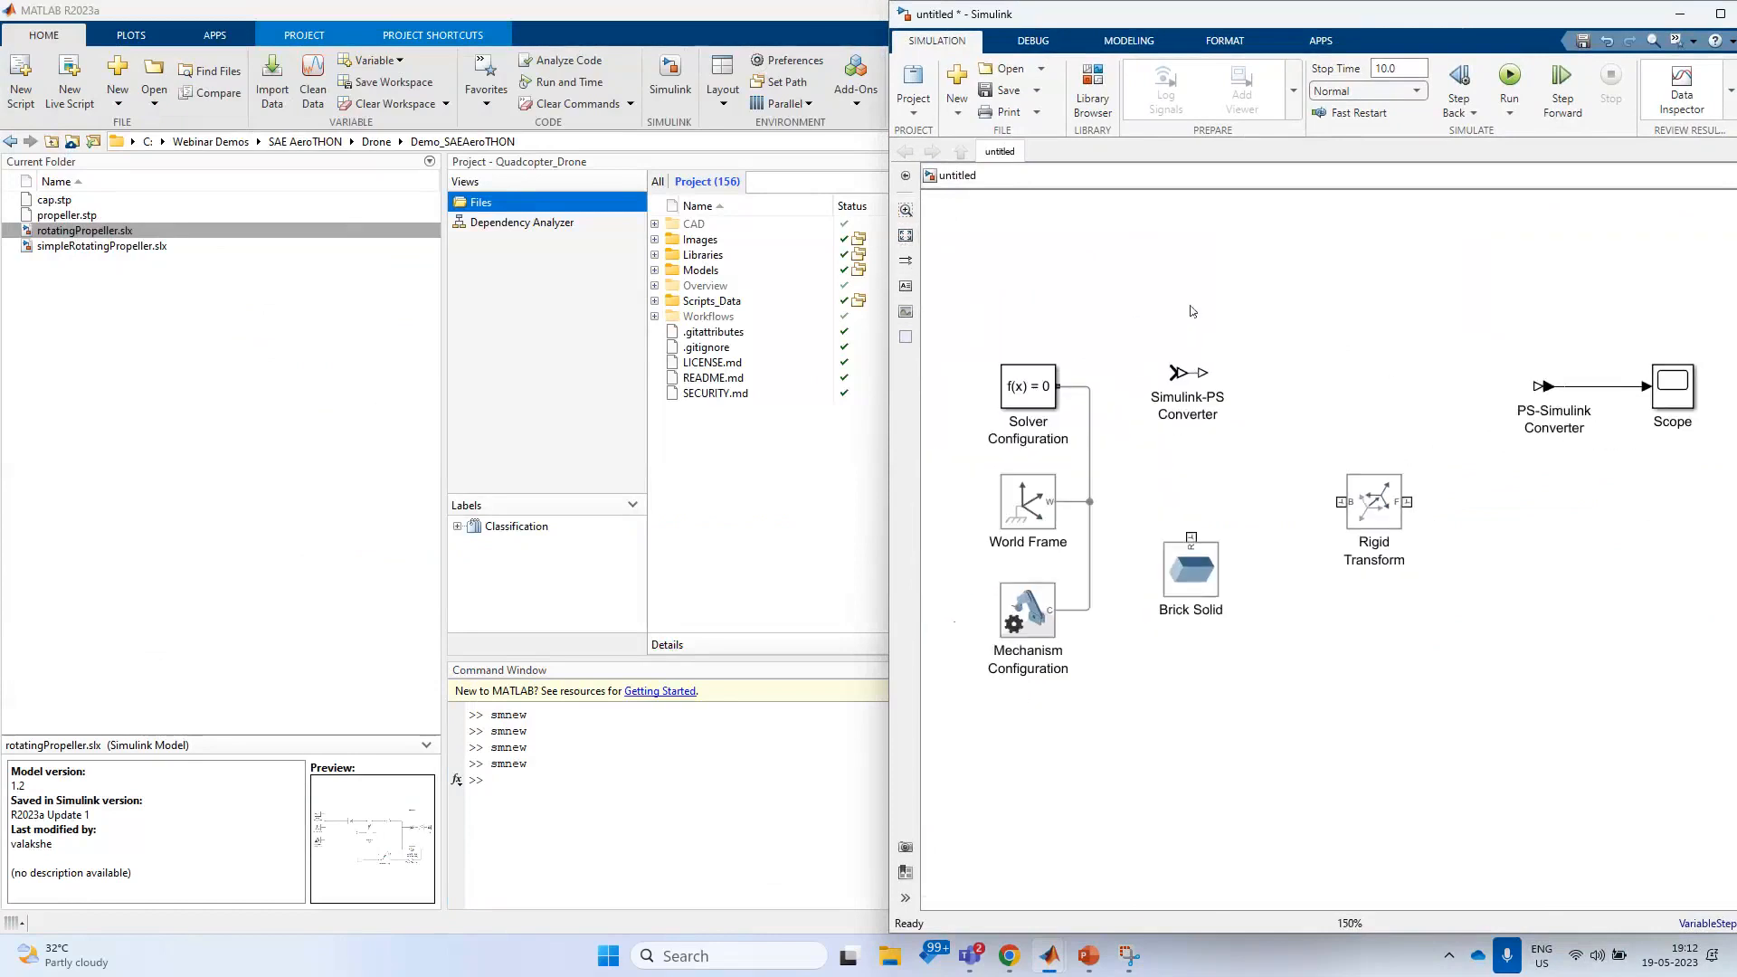
drag(1185, 301, 1719, 674)
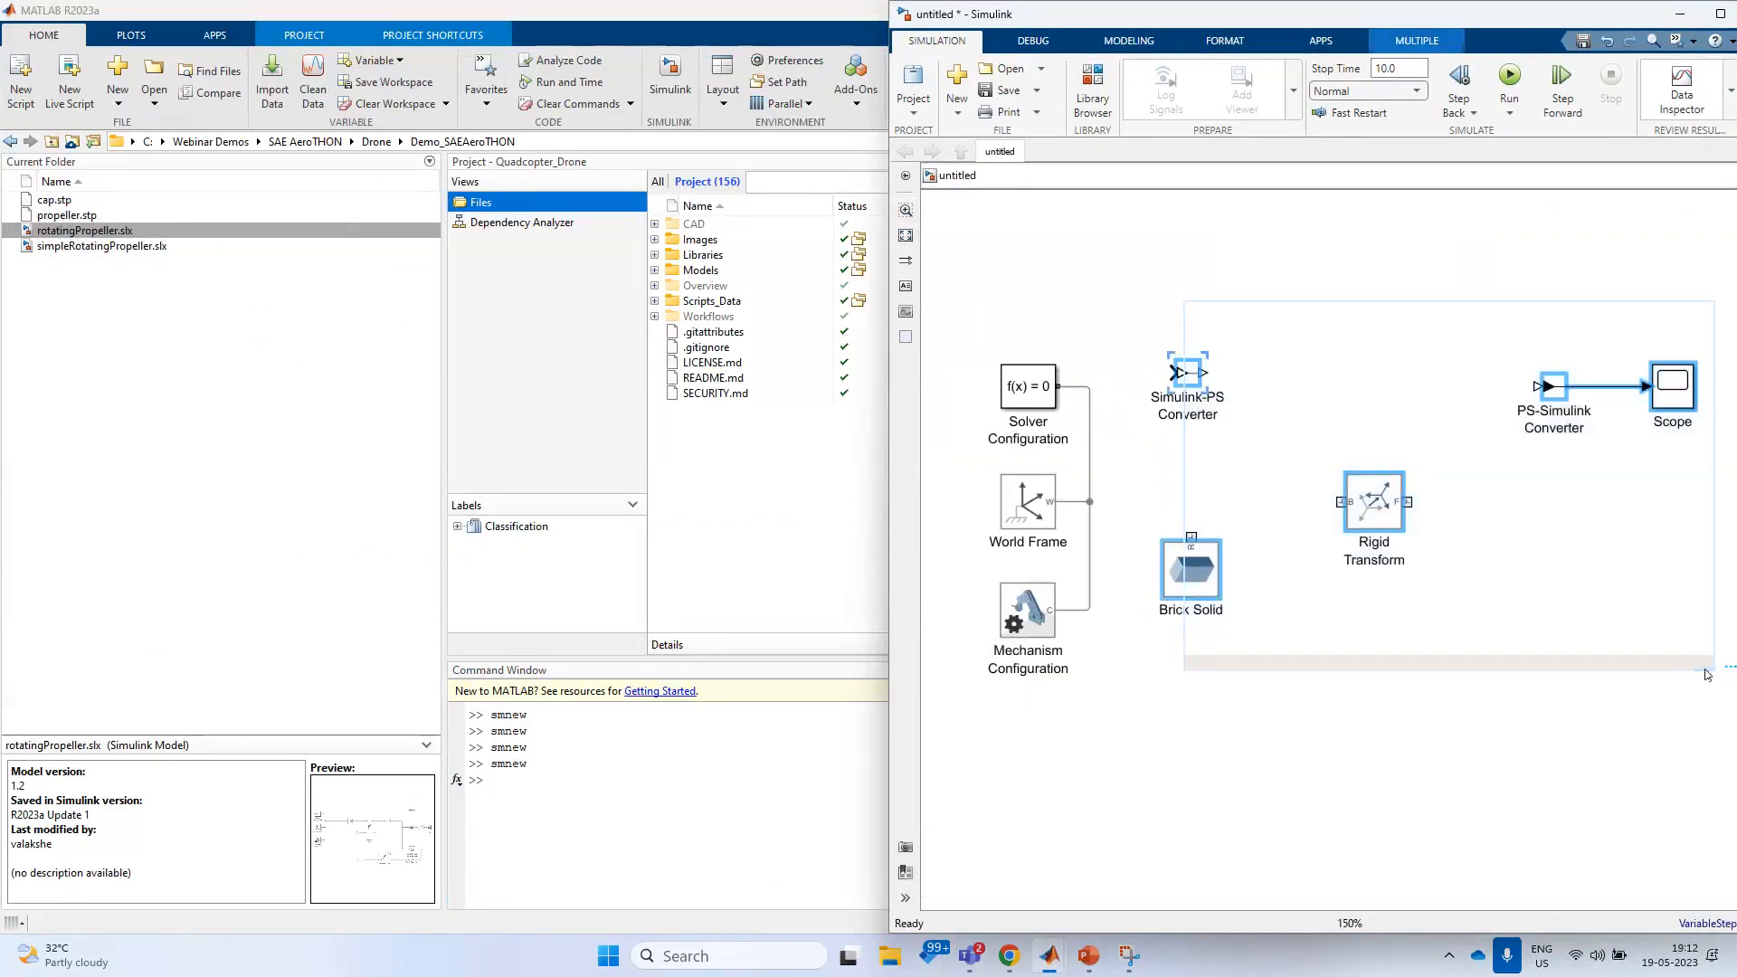
key(Delete)
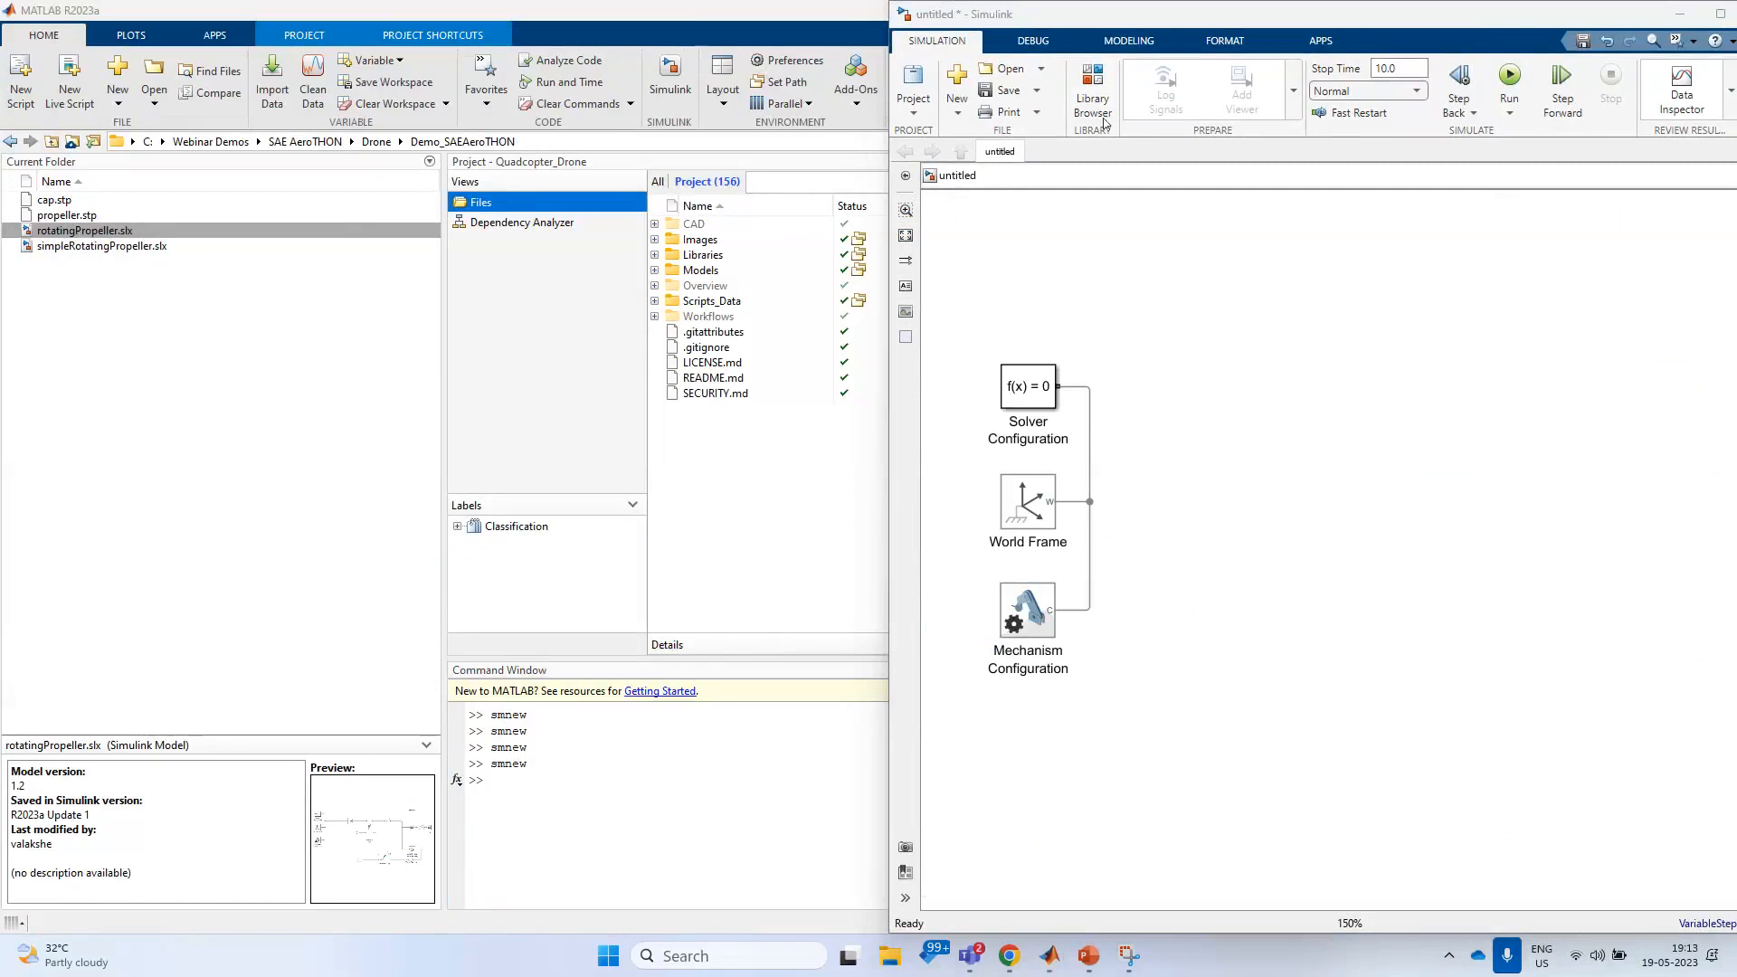
- Add a File Solid block from the Simscape Multibody Body Elements library to the model and rotate it 180 degrees
click(1094, 90)
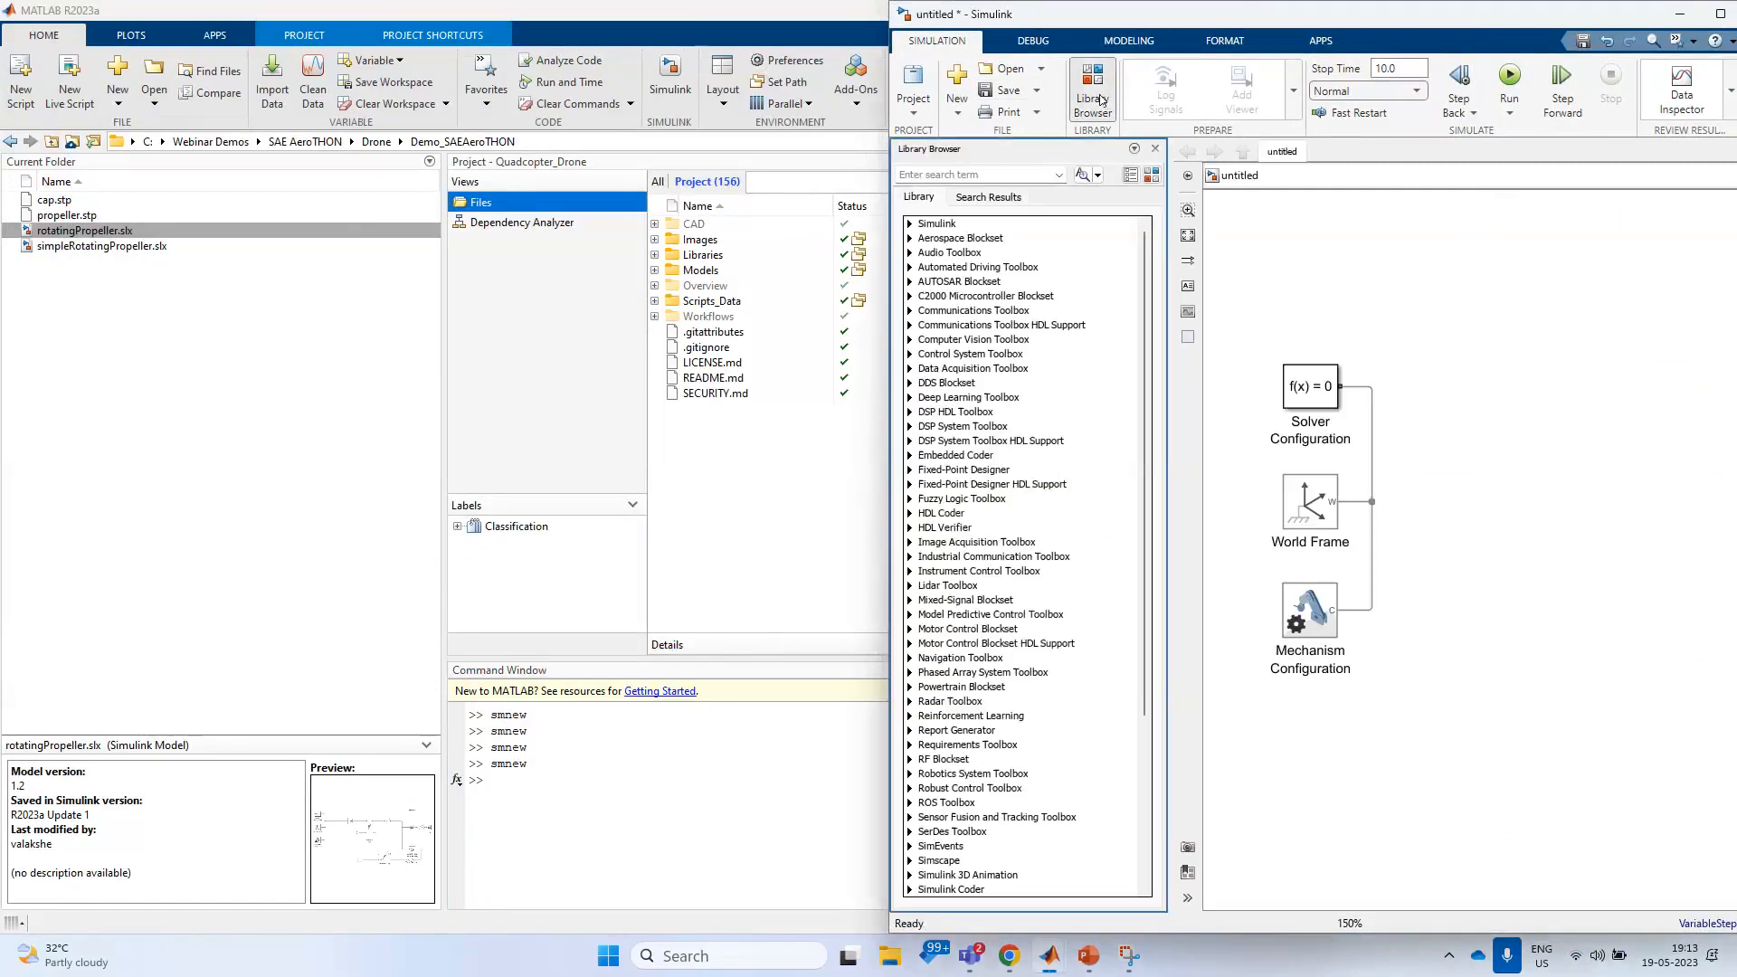
click(1155, 149)
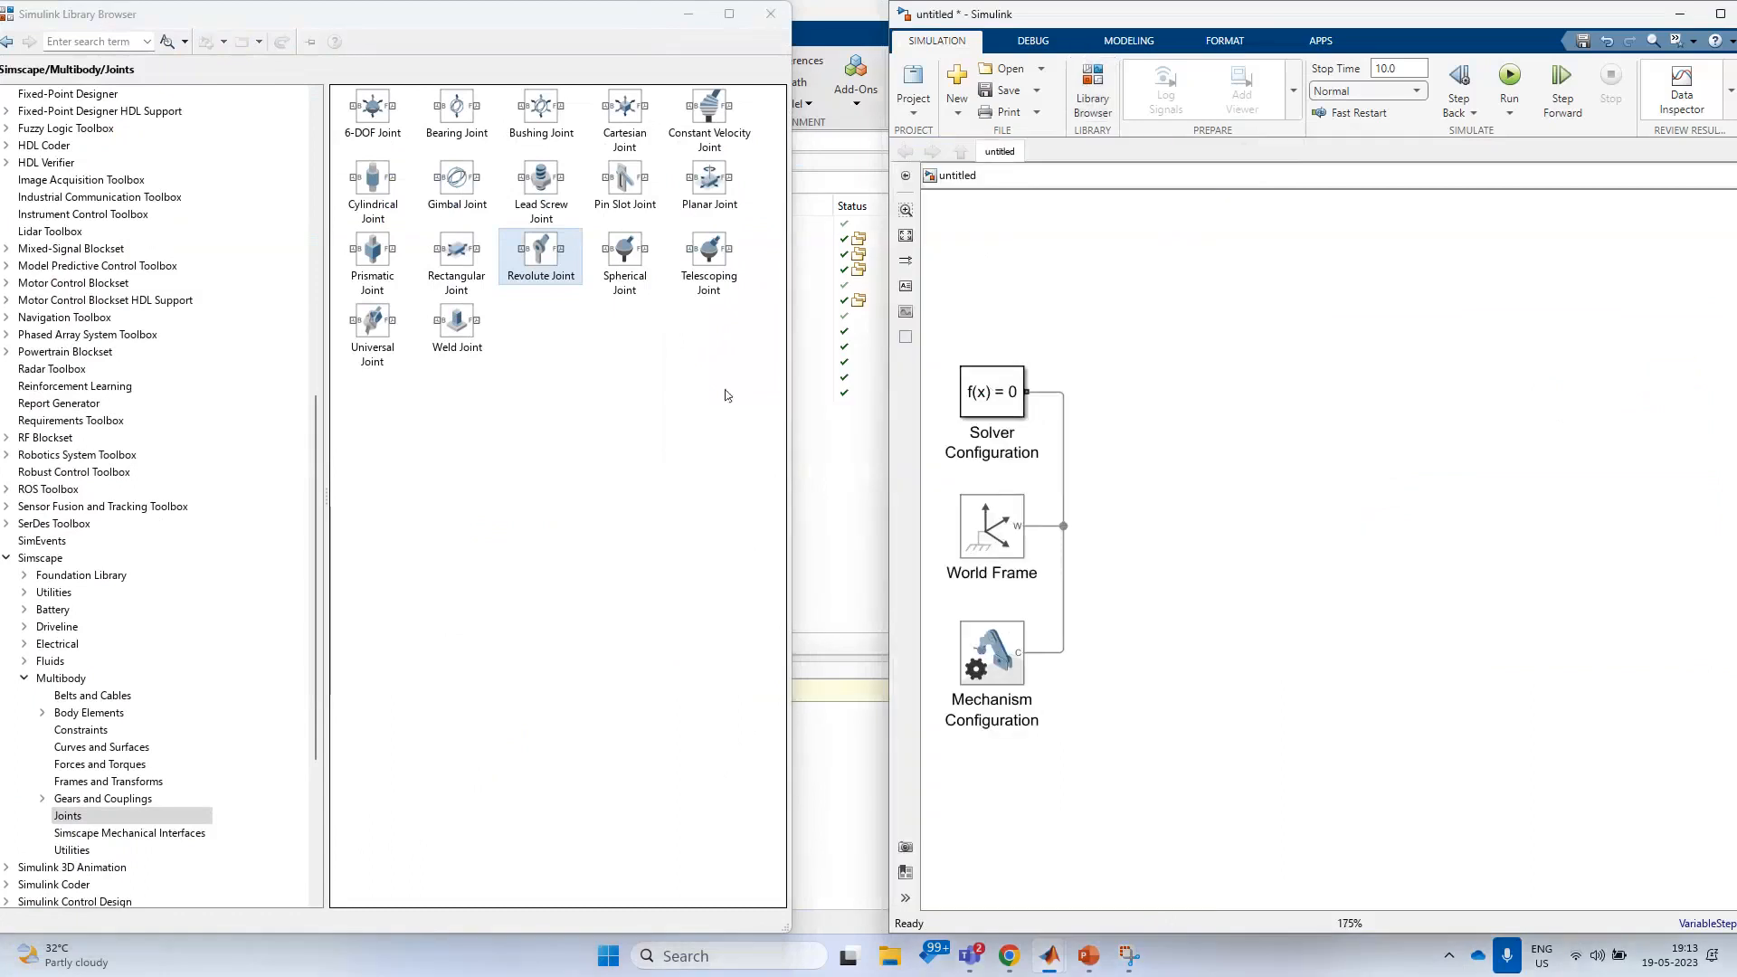
click(41, 557)
double_click(469, 192)
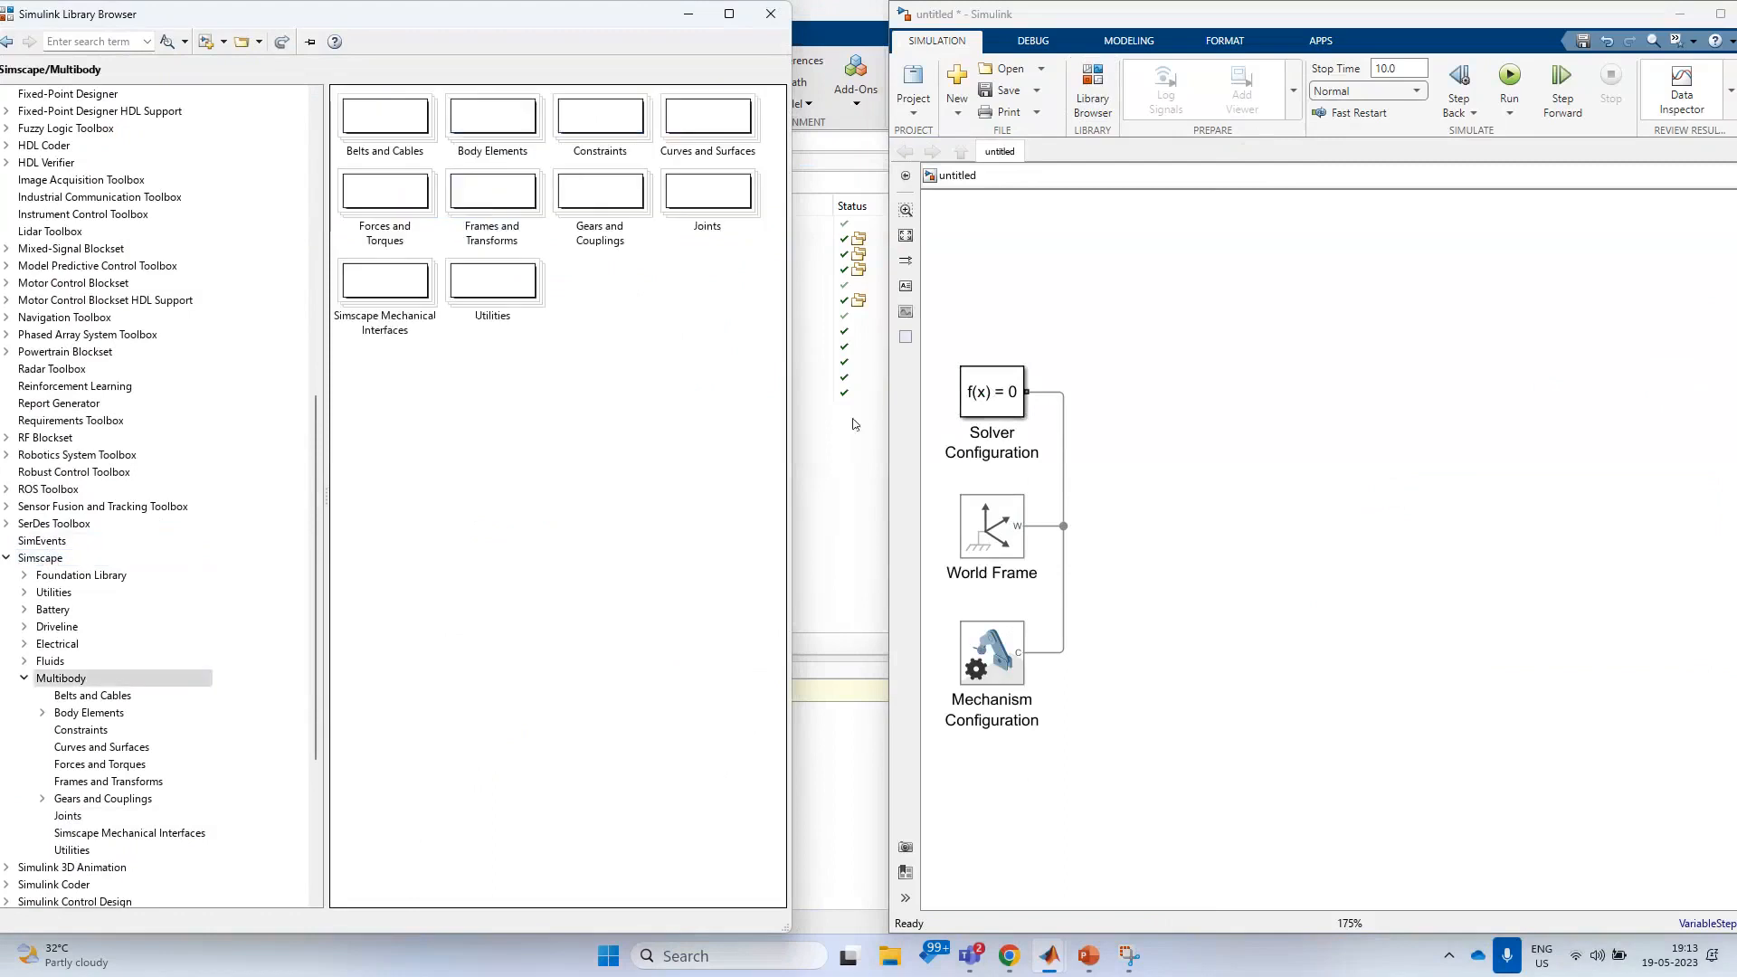
double_click(511, 127)
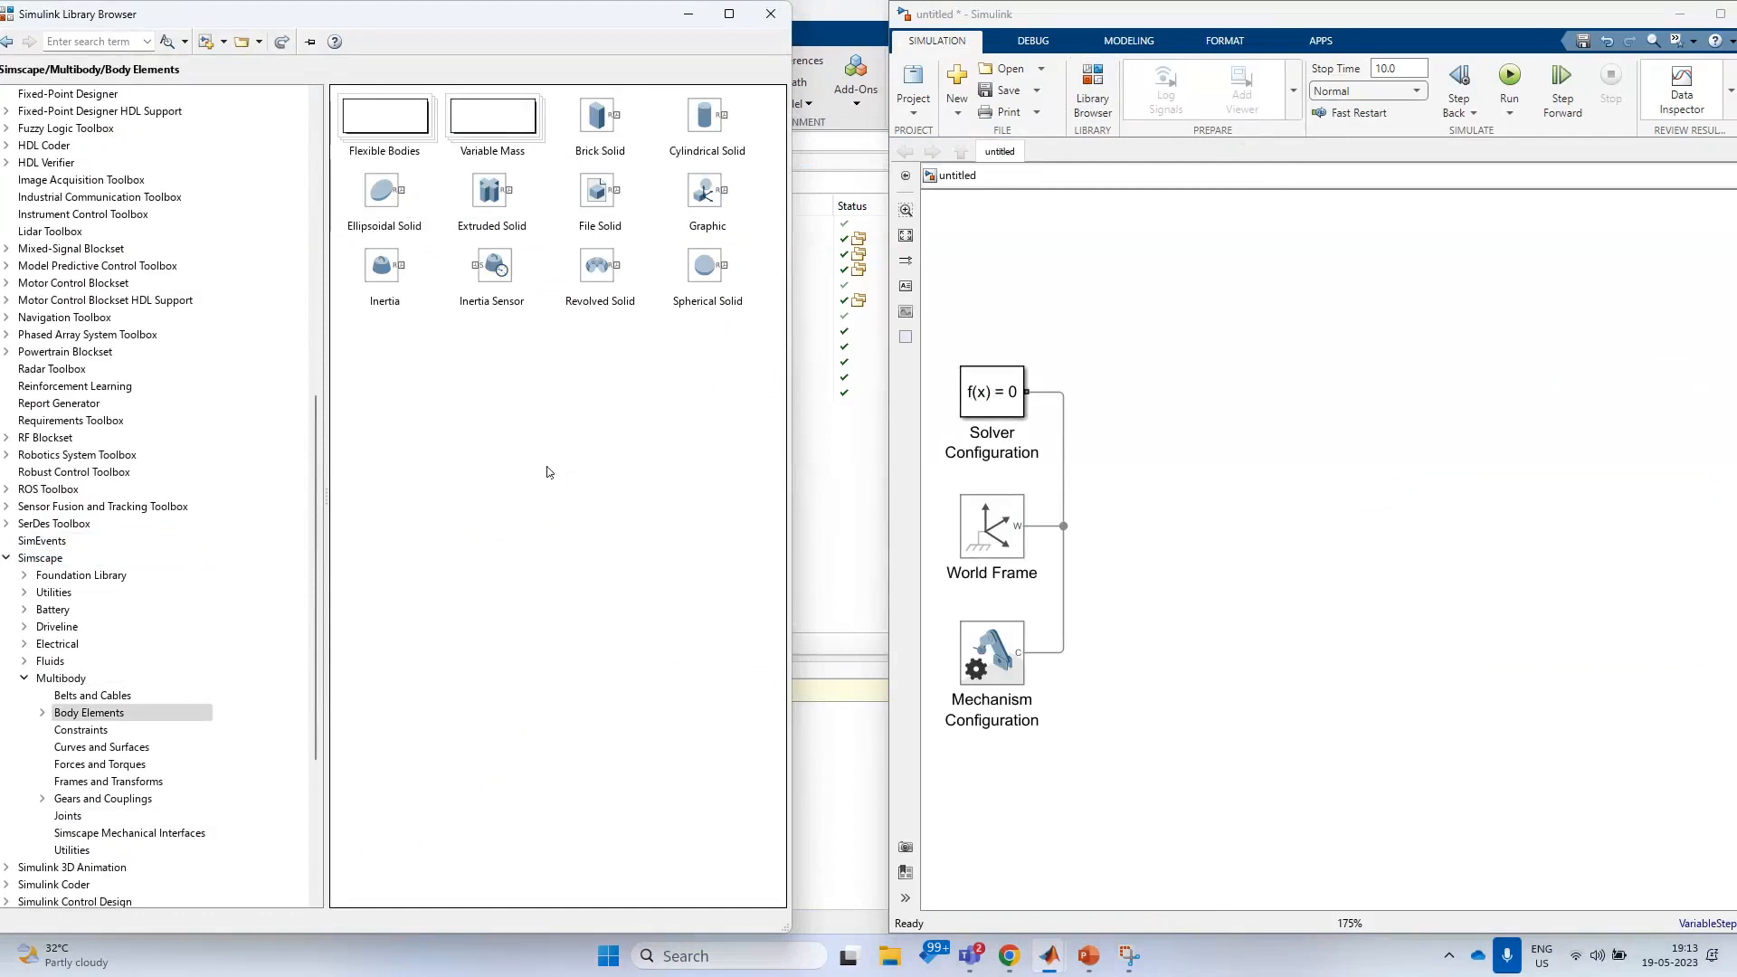
click(605, 194)
drag(604, 195, 1378, 525)
key(ctrl+r)
key(ctrl+r)
- Set propeller.stp as the geometry file of the File Solid block
double_click(1377, 525)
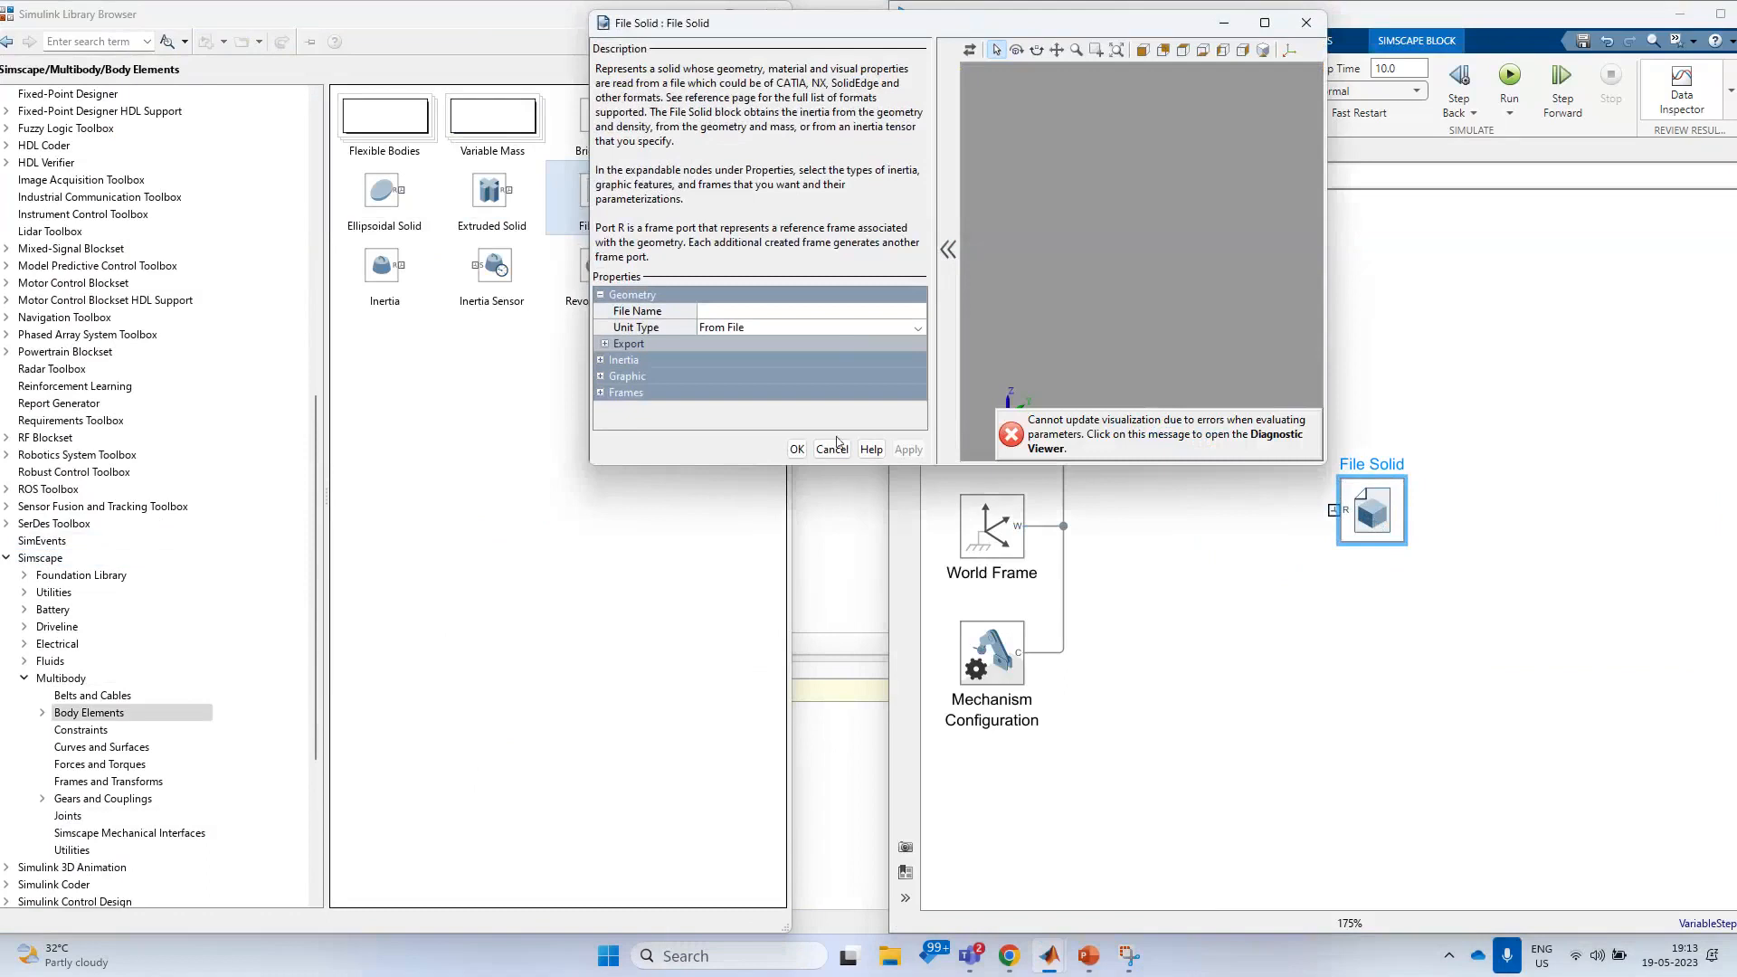
click(916, 316)
click(916, 314)
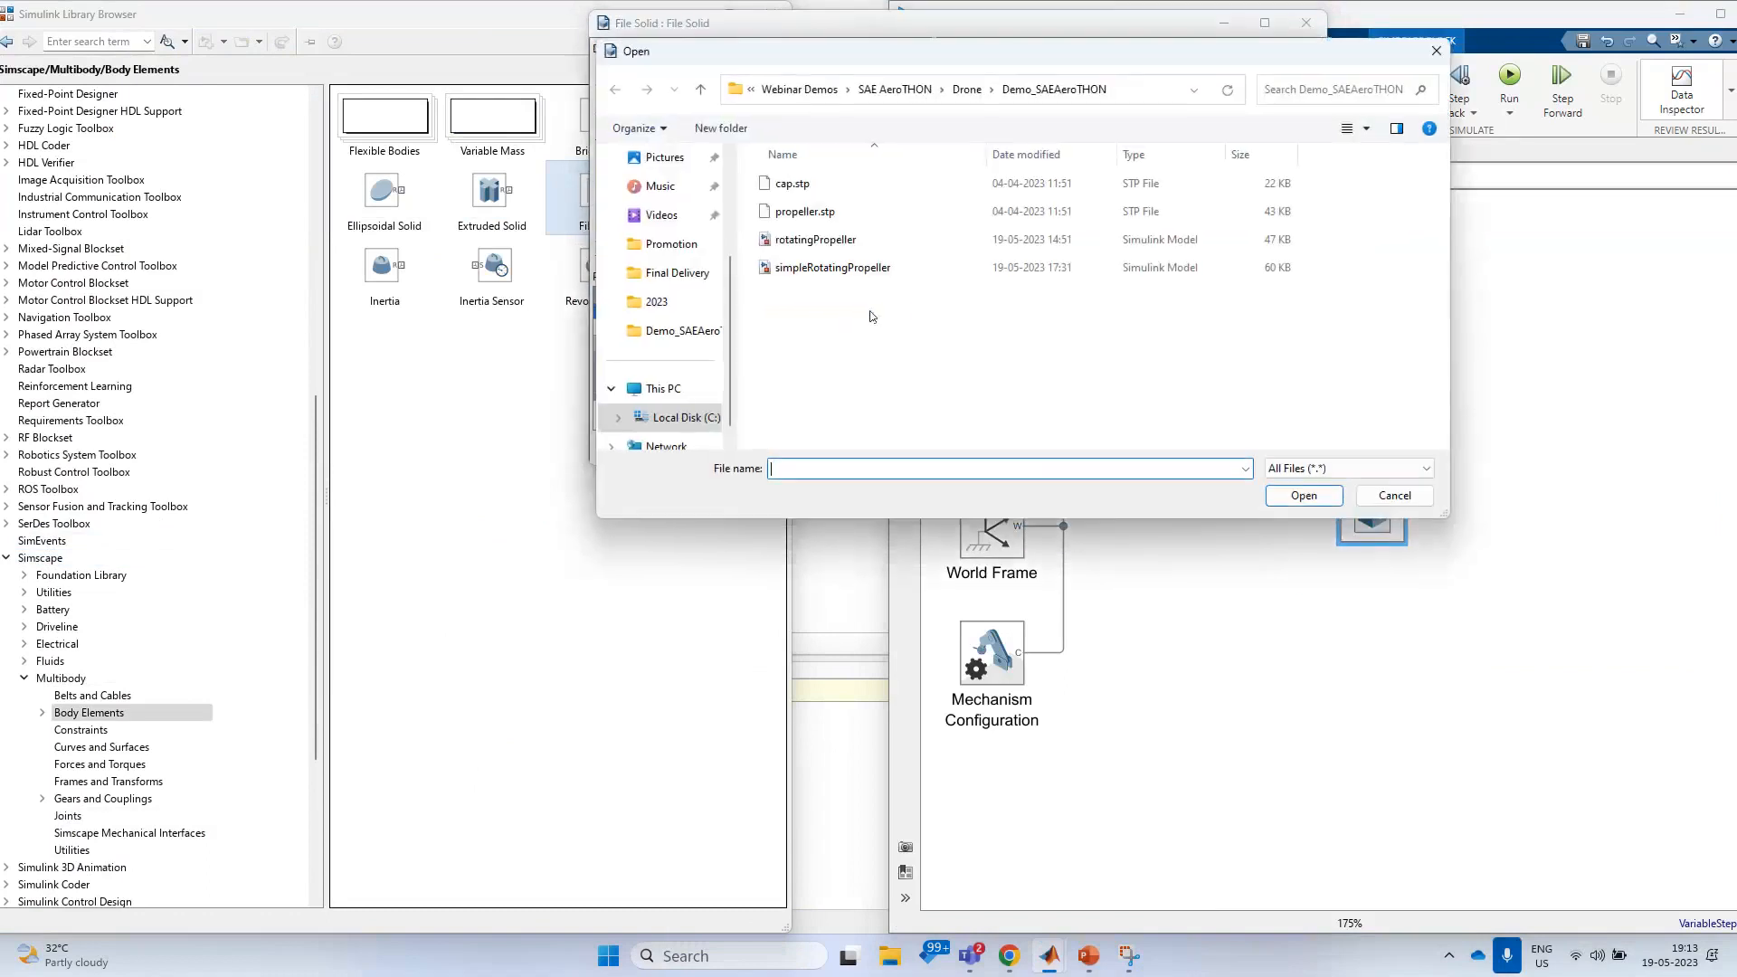
click(838, 215)
click(1304, 496)
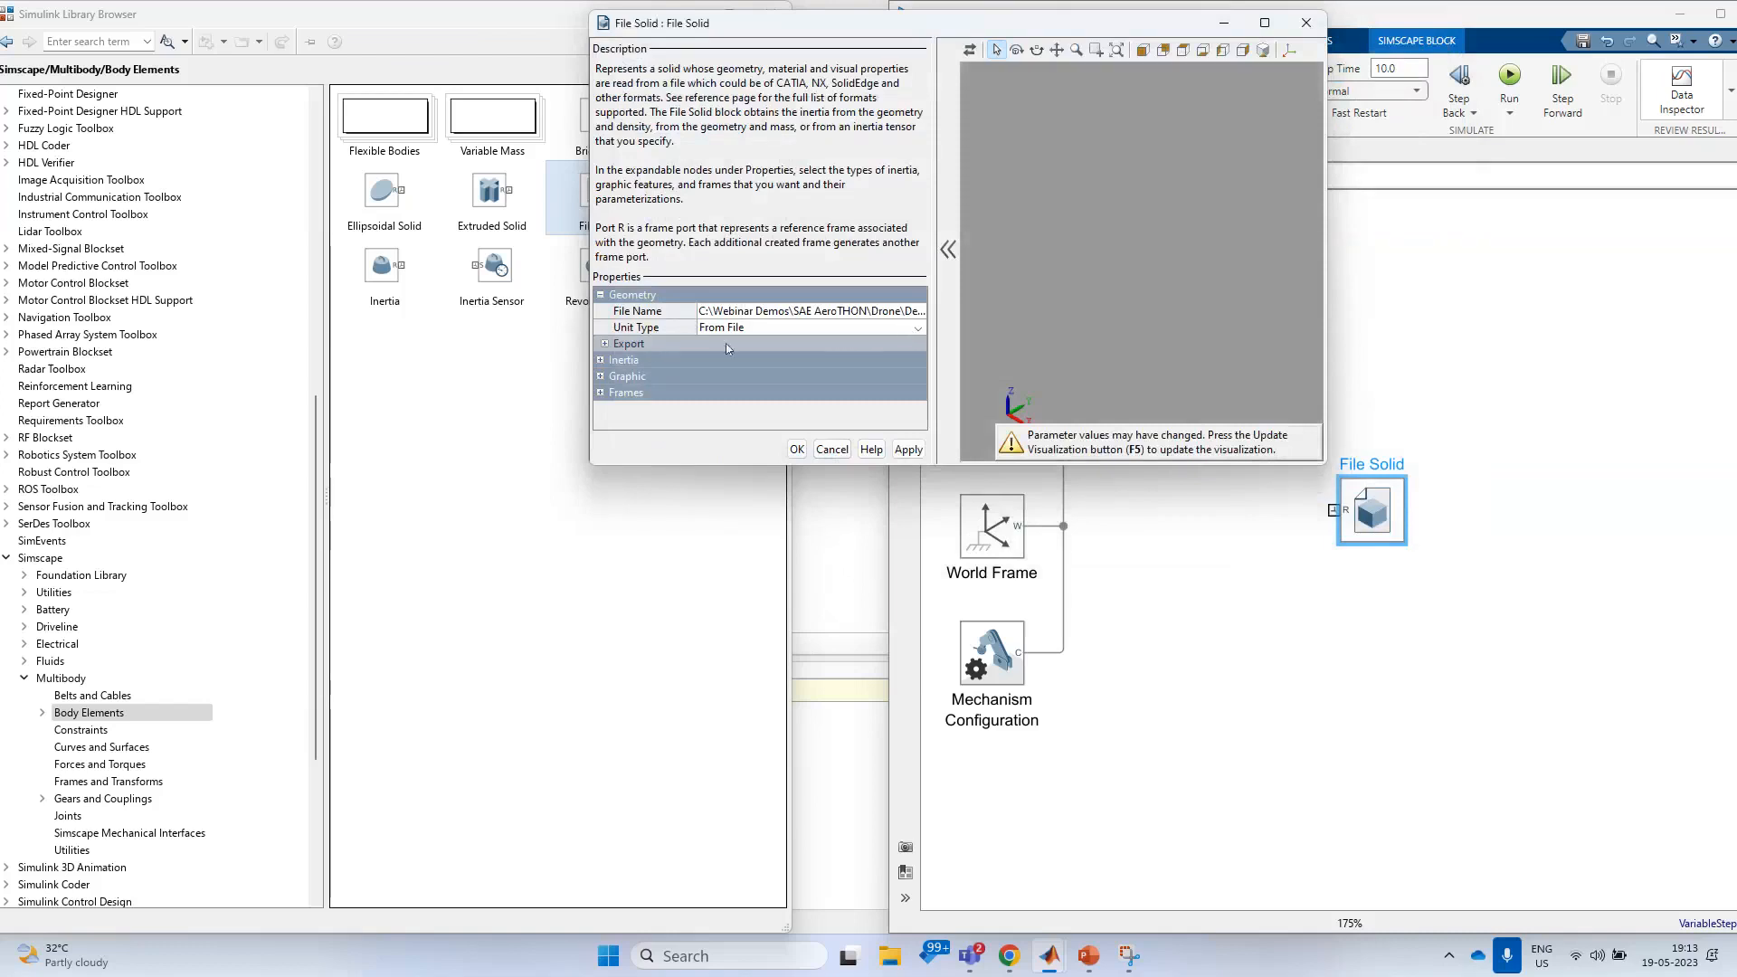
- Set the File Solid's inertia type to Custom and update its visualization to show the propeller
click(600, 360)
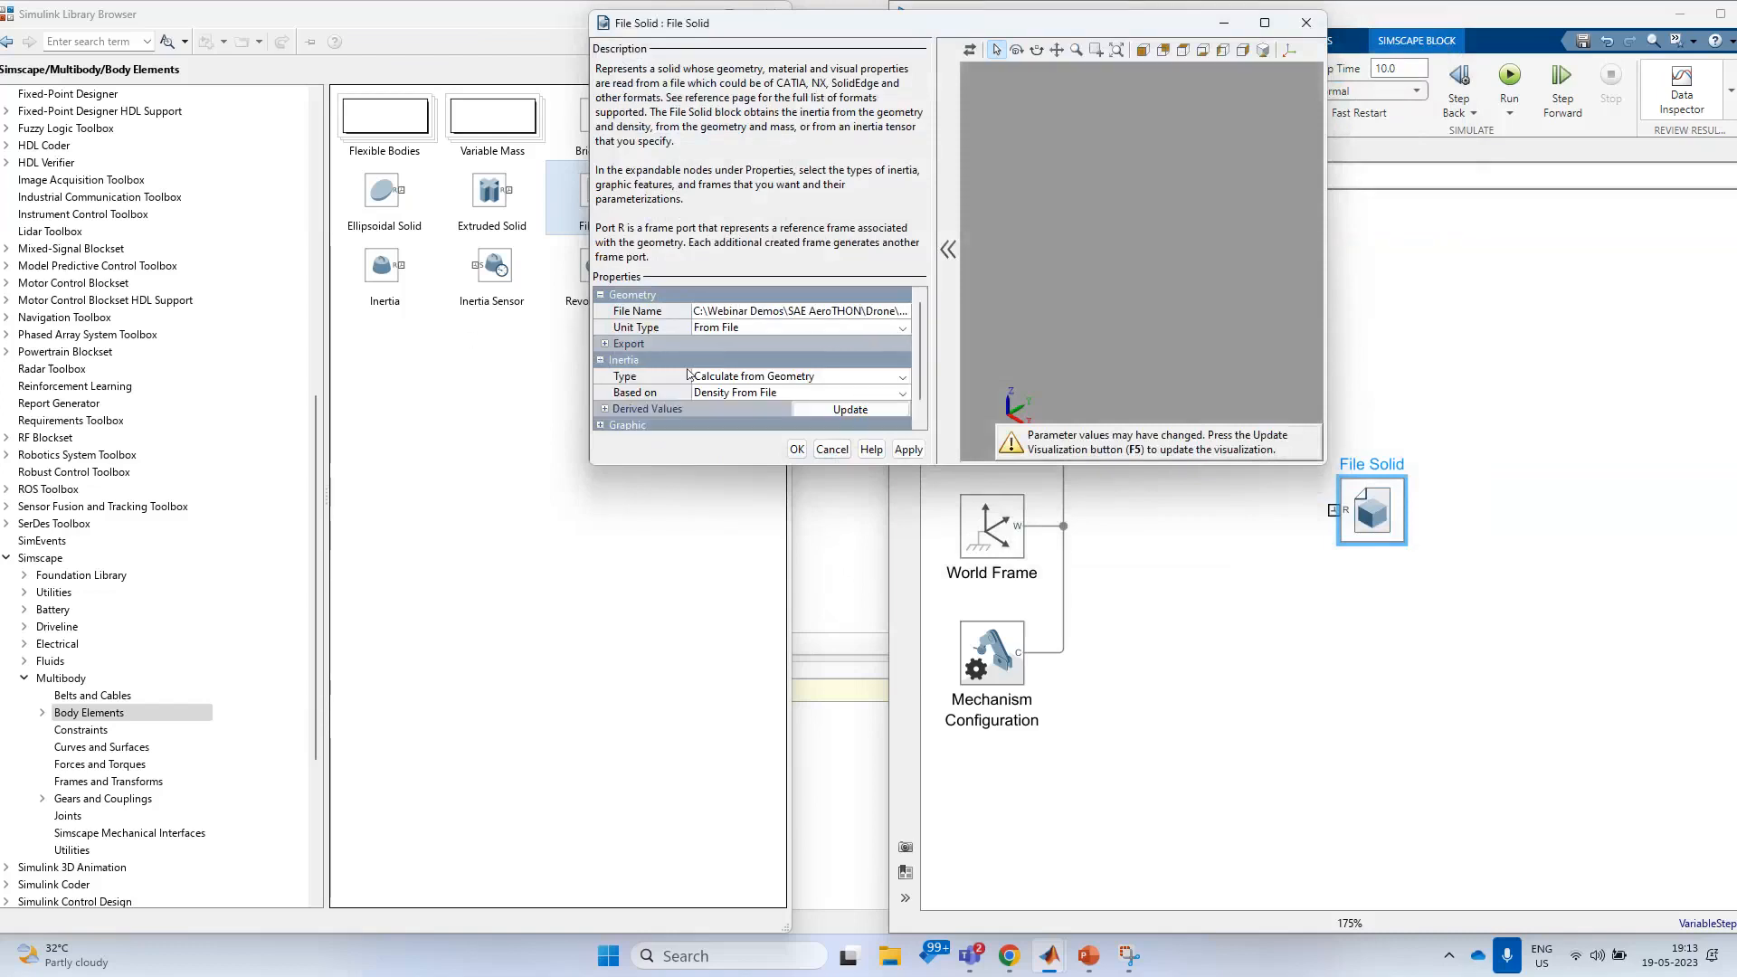
click(833, 377)
click(747, 428)
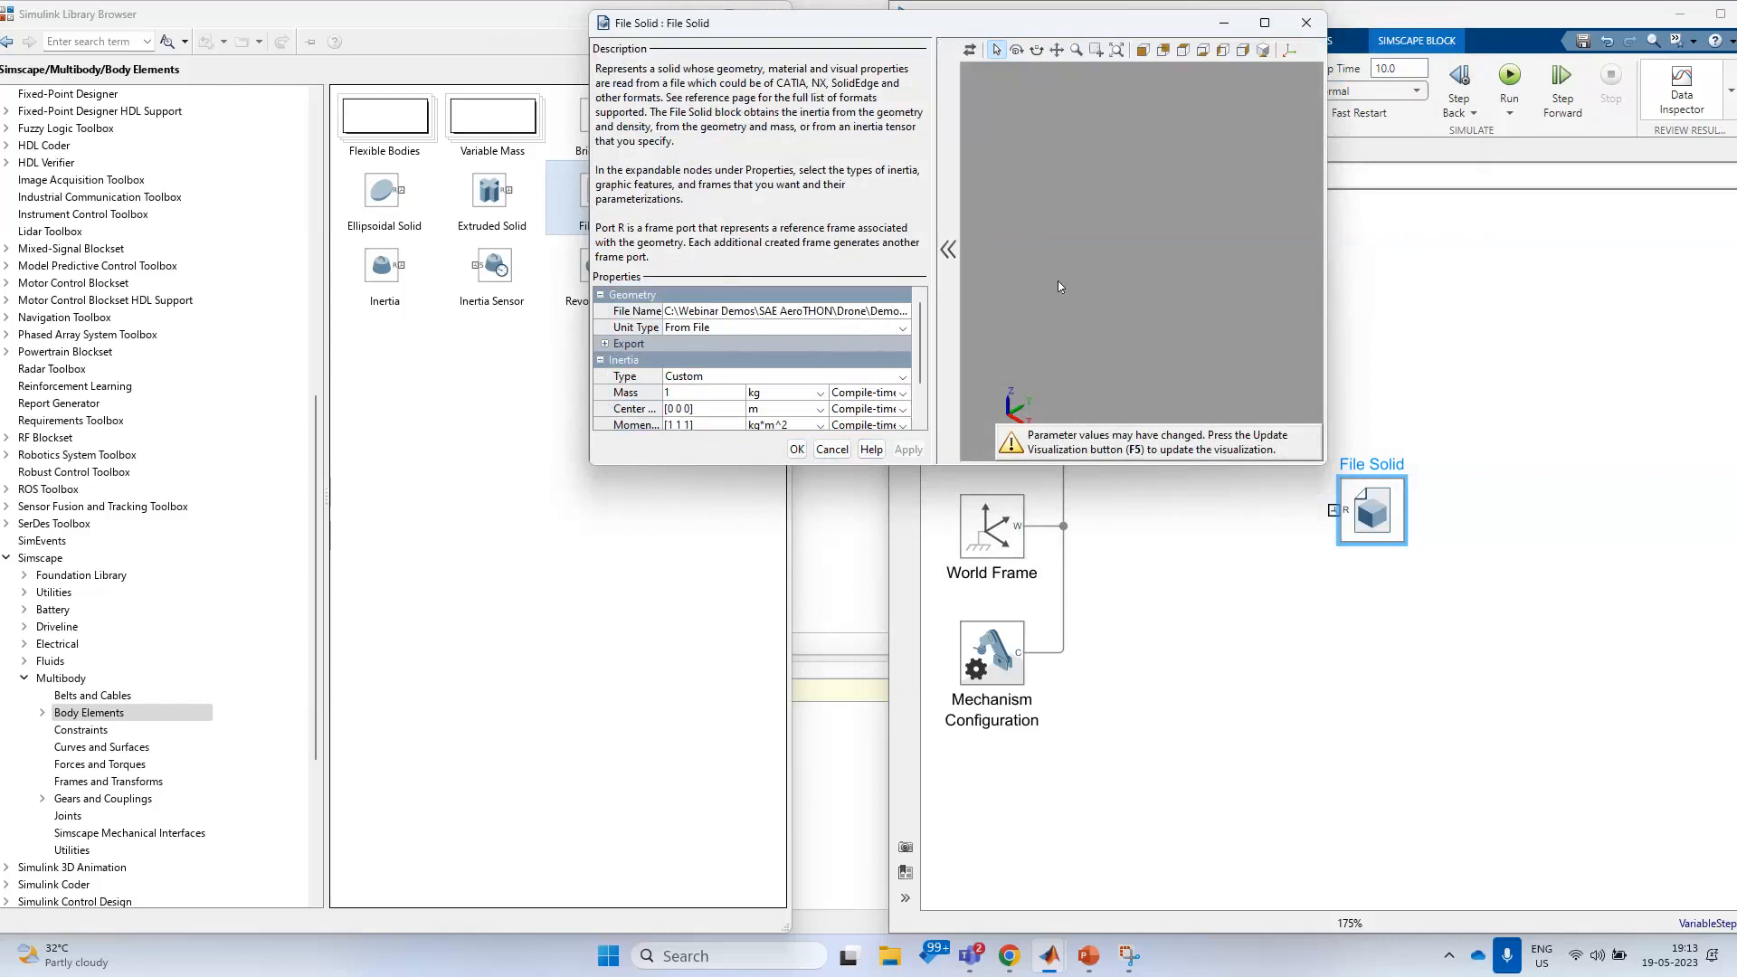
key(F5)
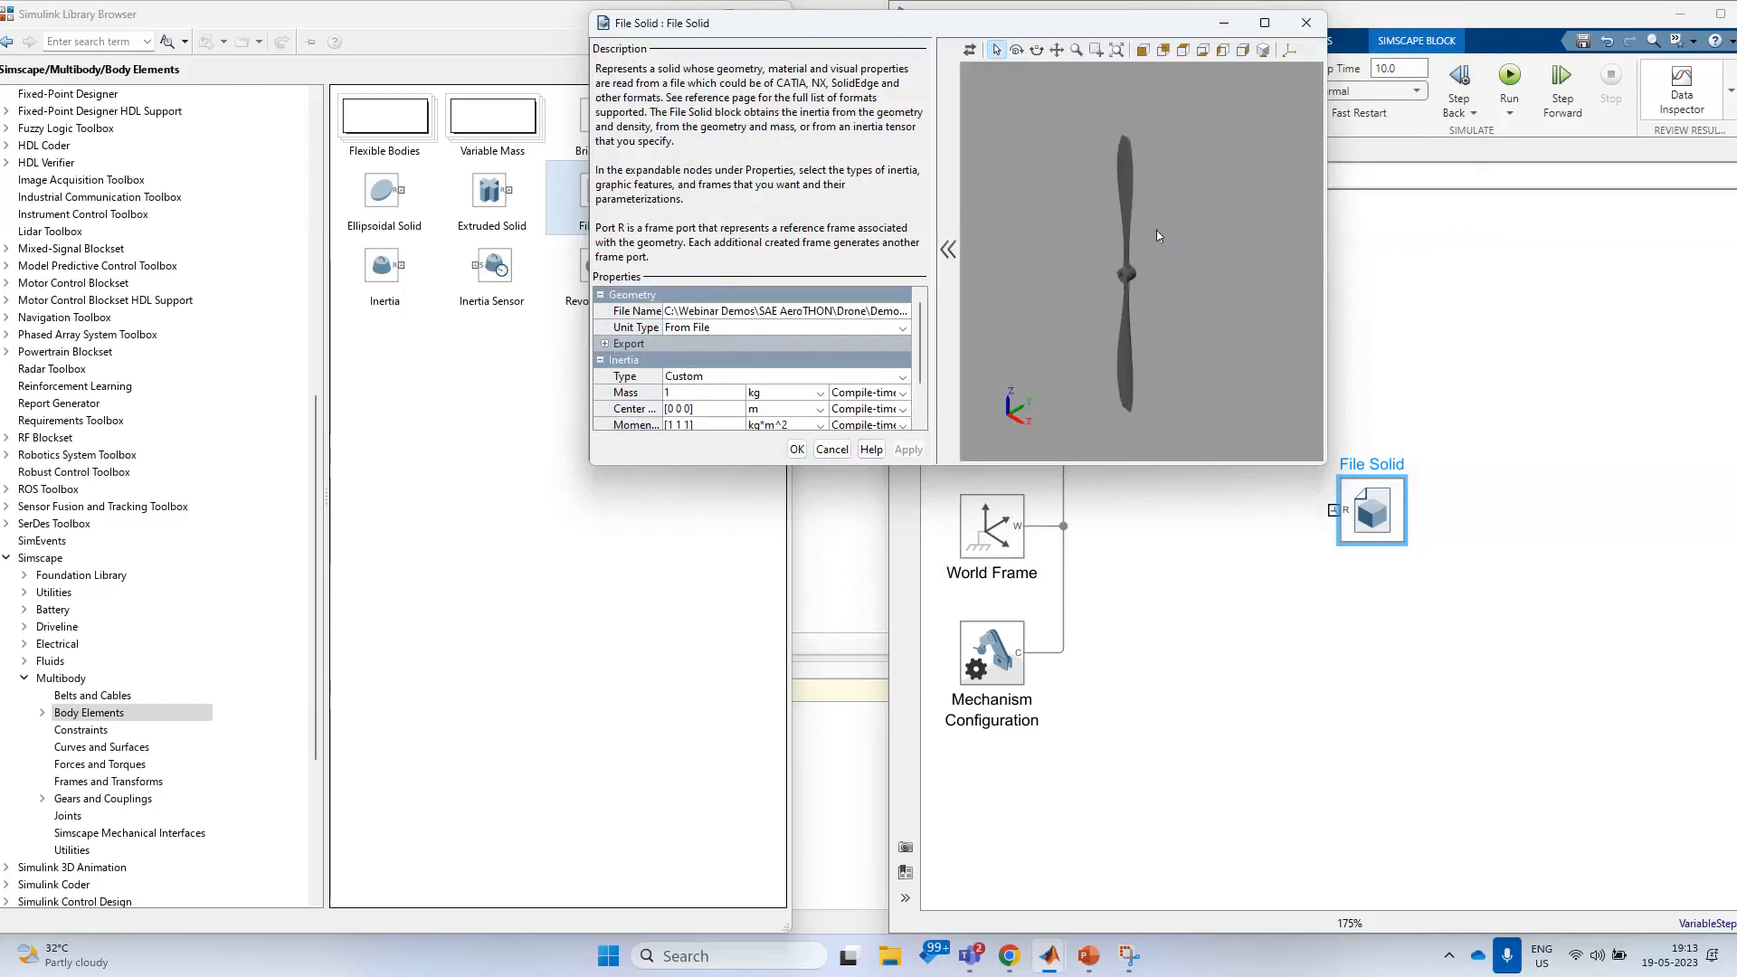
- Close the File Solid parameters and move the block farther away from the configuration blocks
drag(1168, 23, 1168, 307)
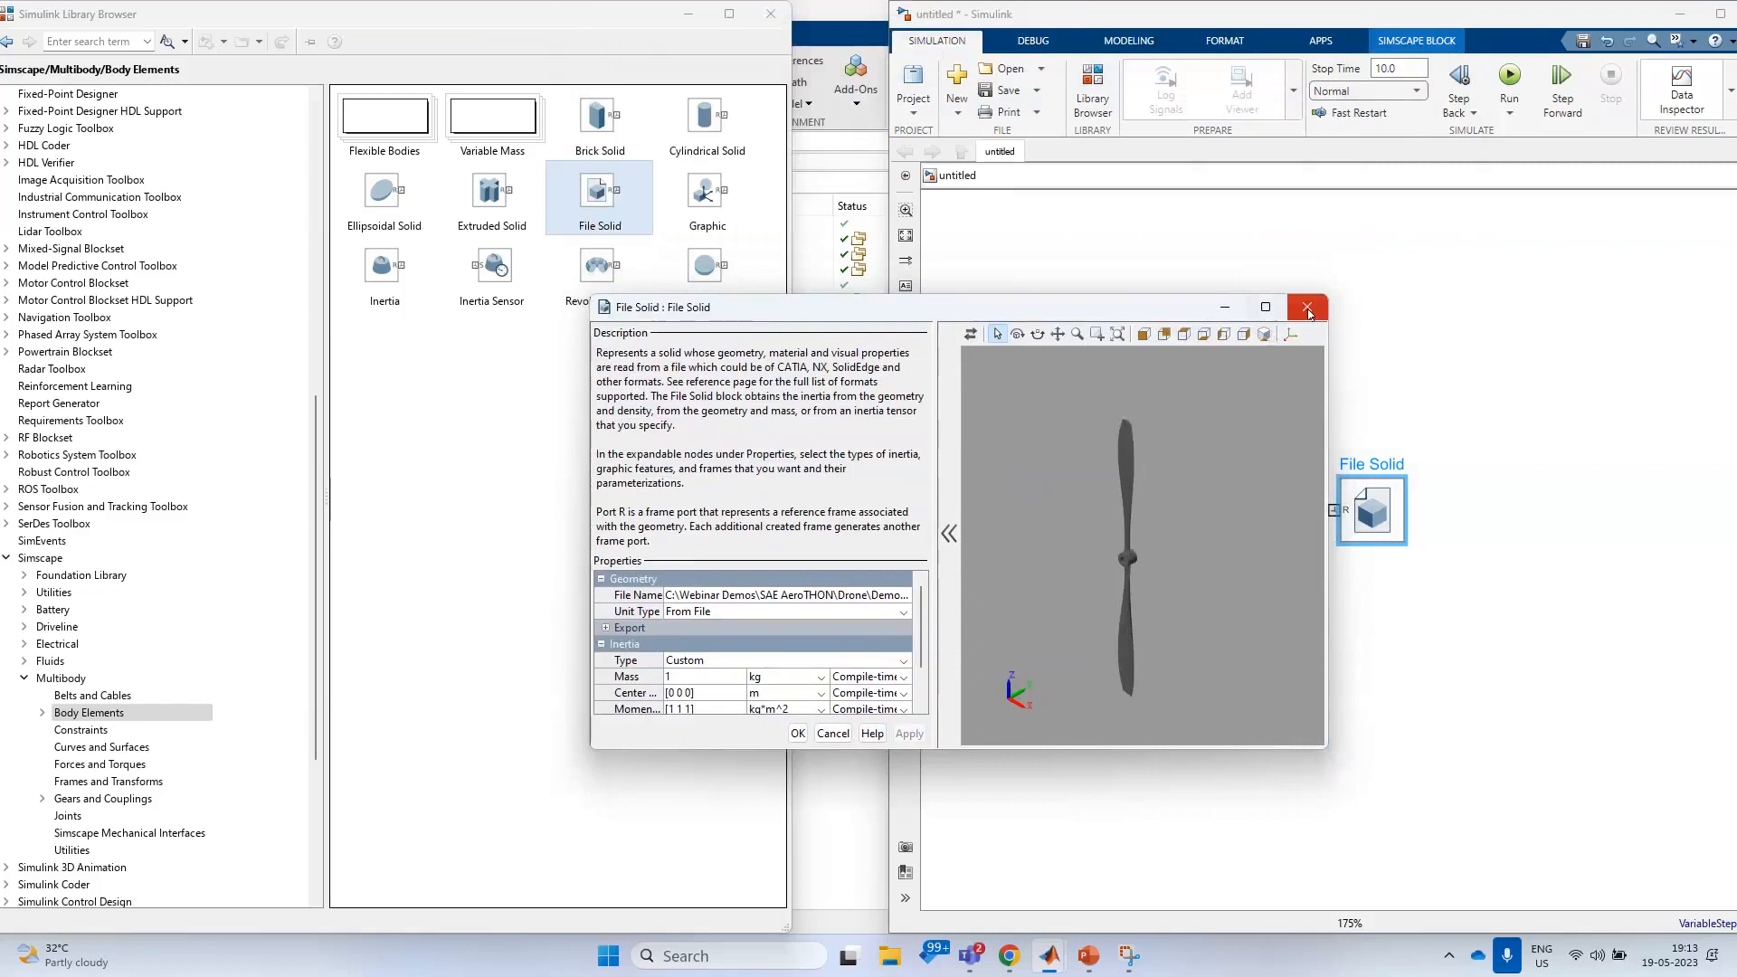
click(1308, 309)
drag(1378, 511, 1472, 511)
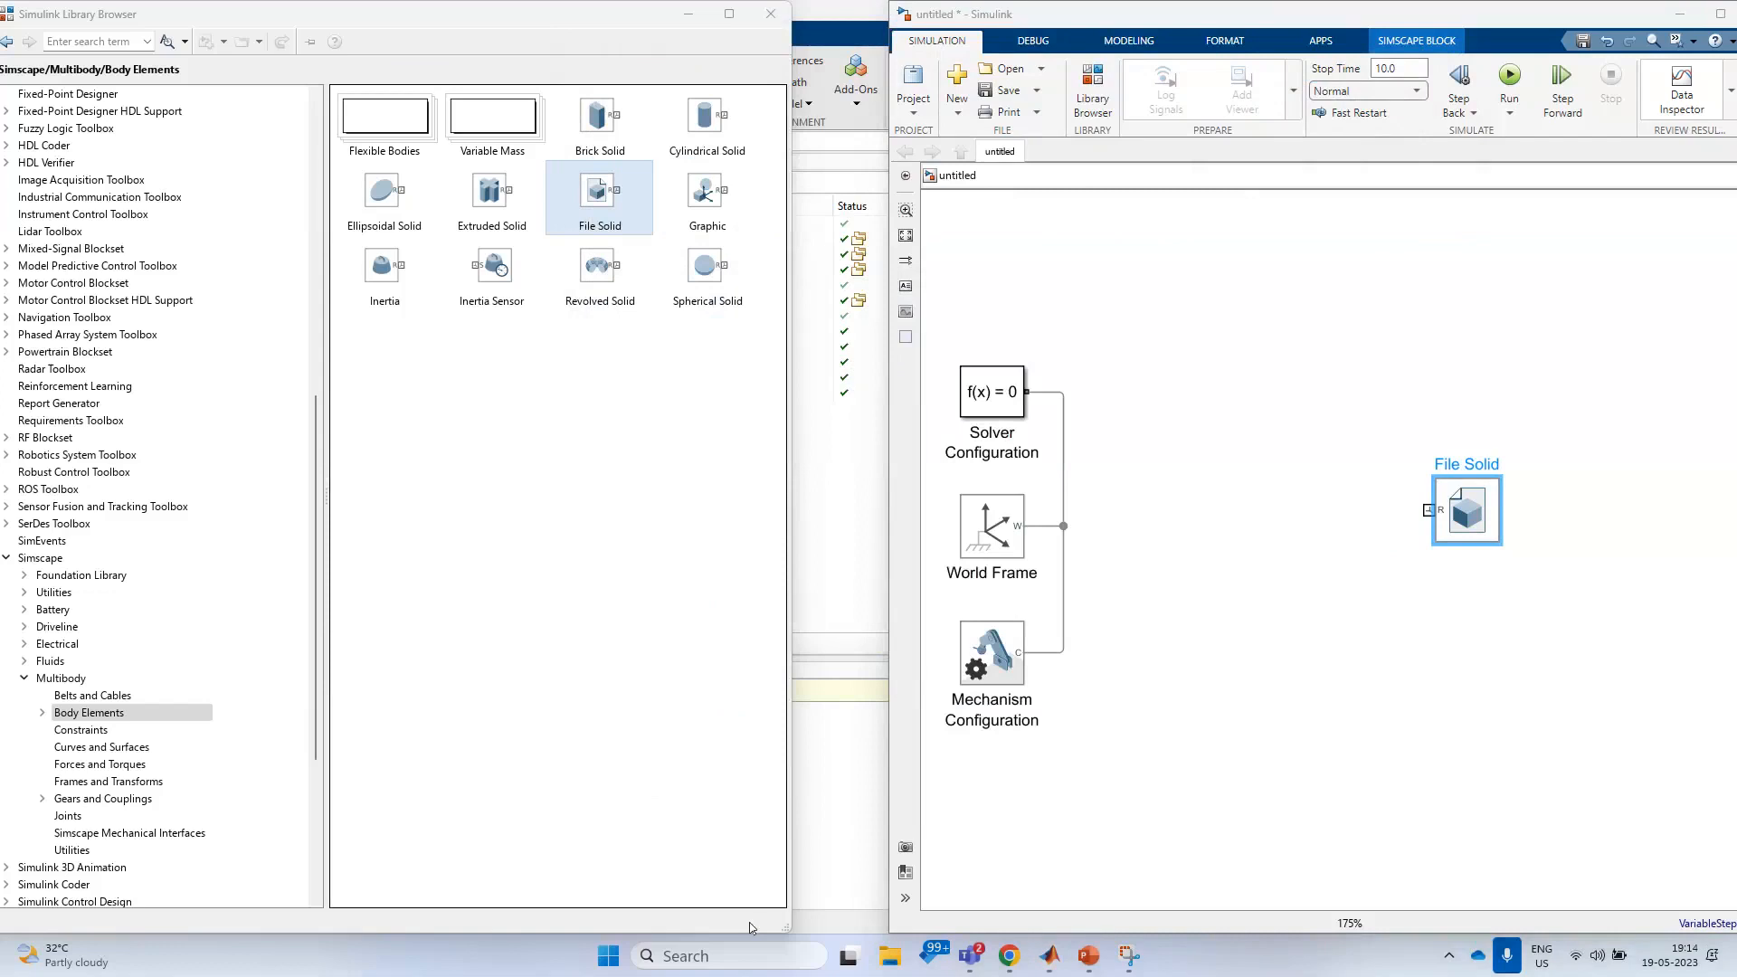
- Point out the World Frame and Solver Configuration blocks and open the Mechanism Configuration parameters to review the gravity setting
click(985, 518)
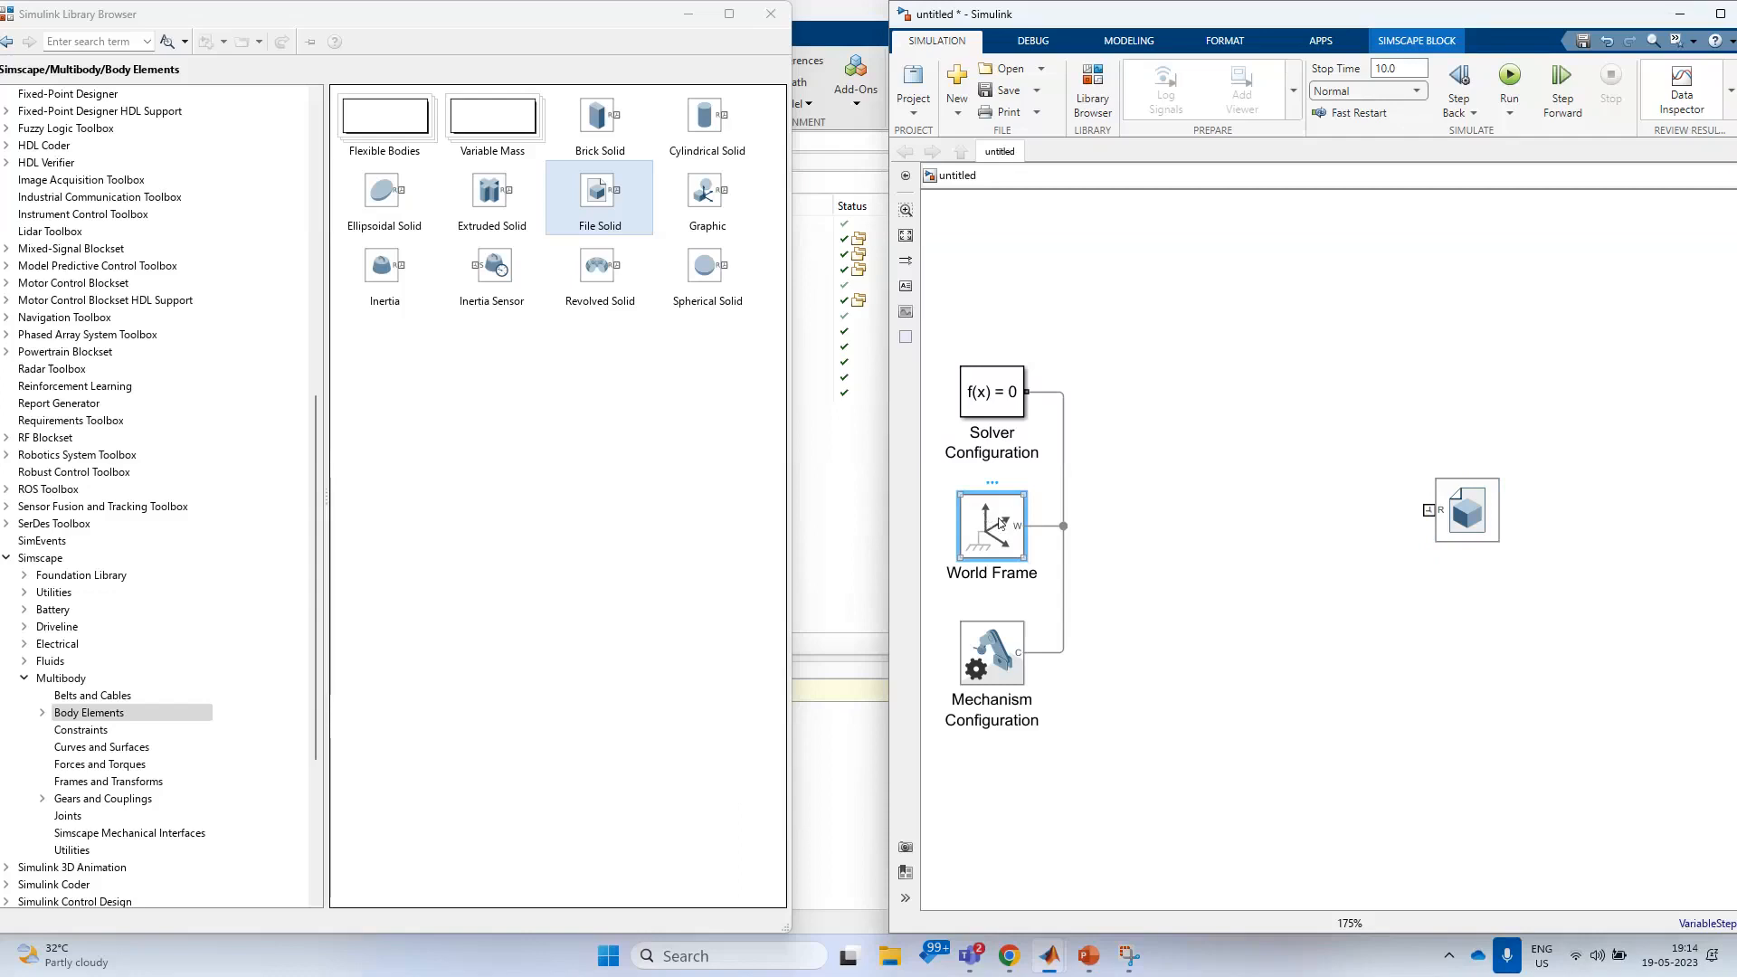
click(992, 403)
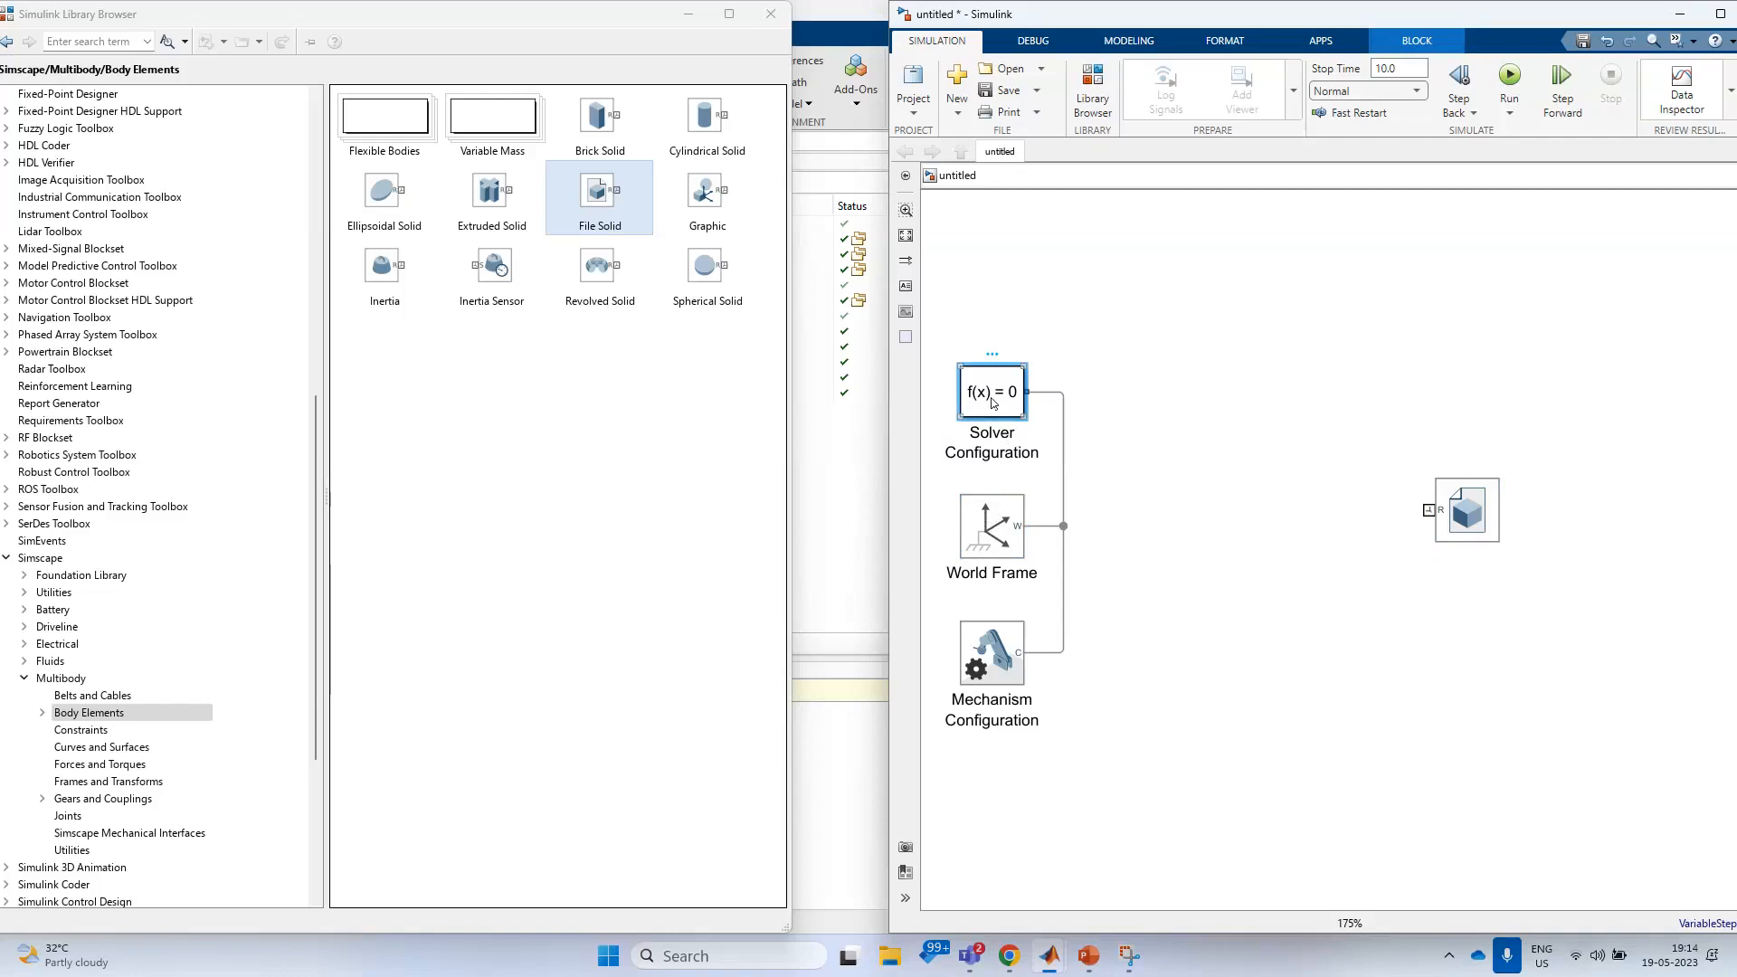
click(984, 675)
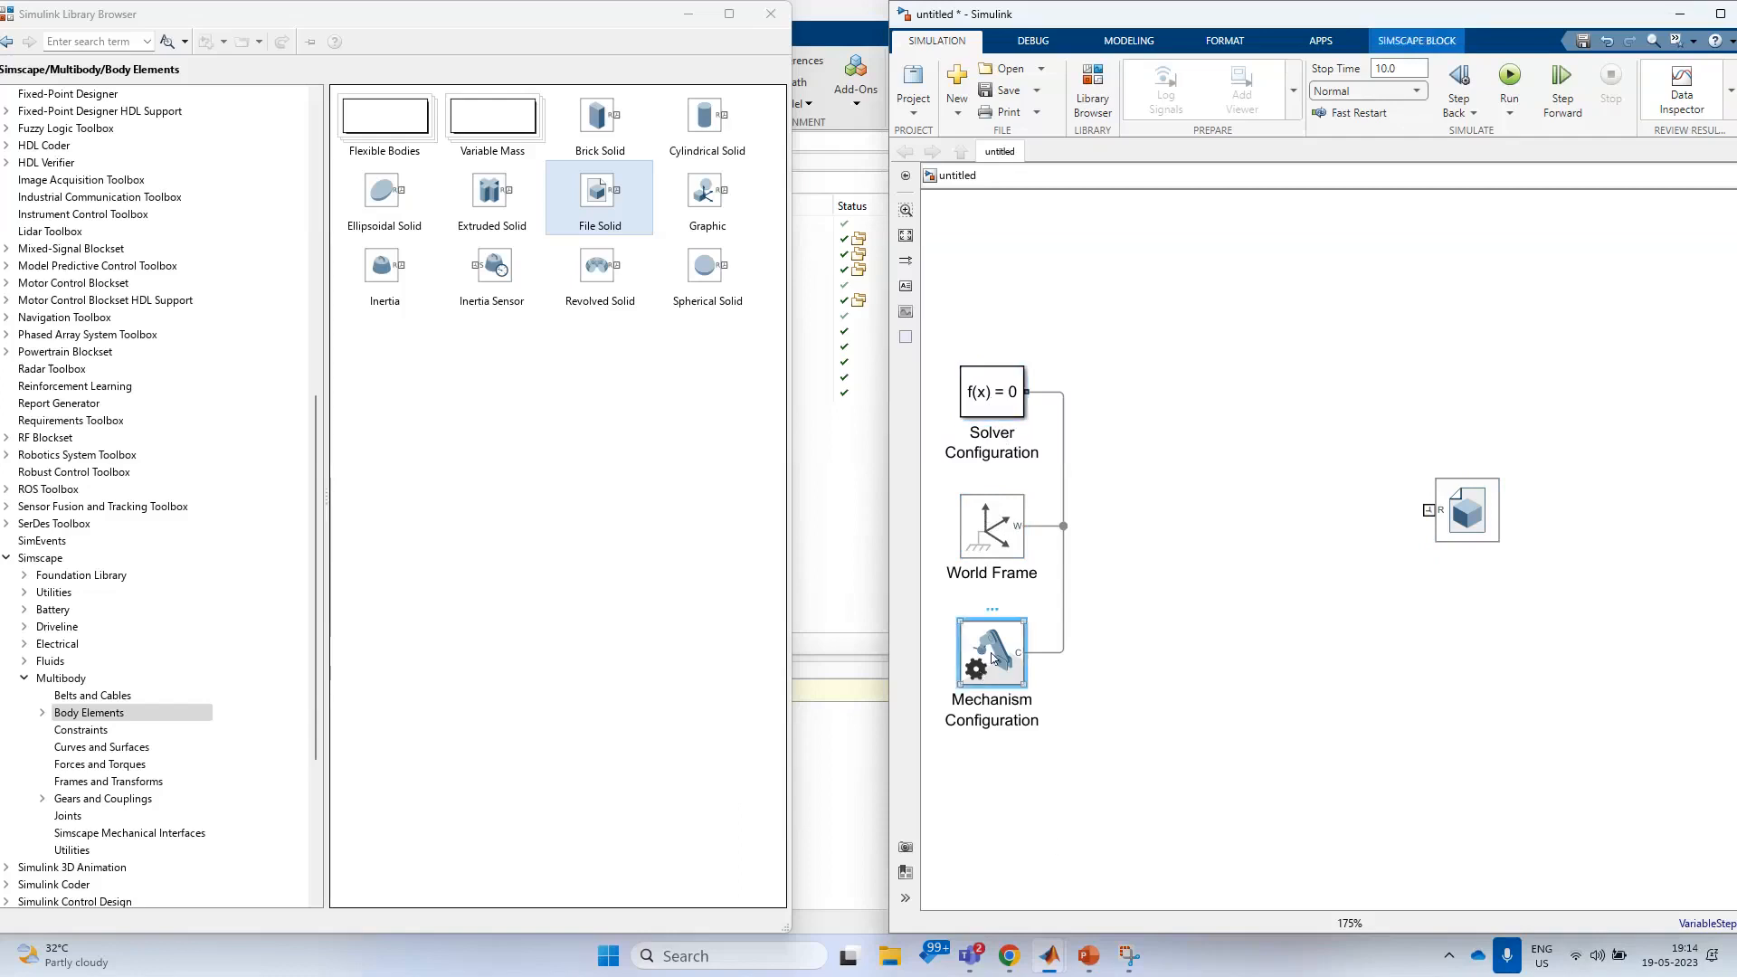
double_click(992, 658)
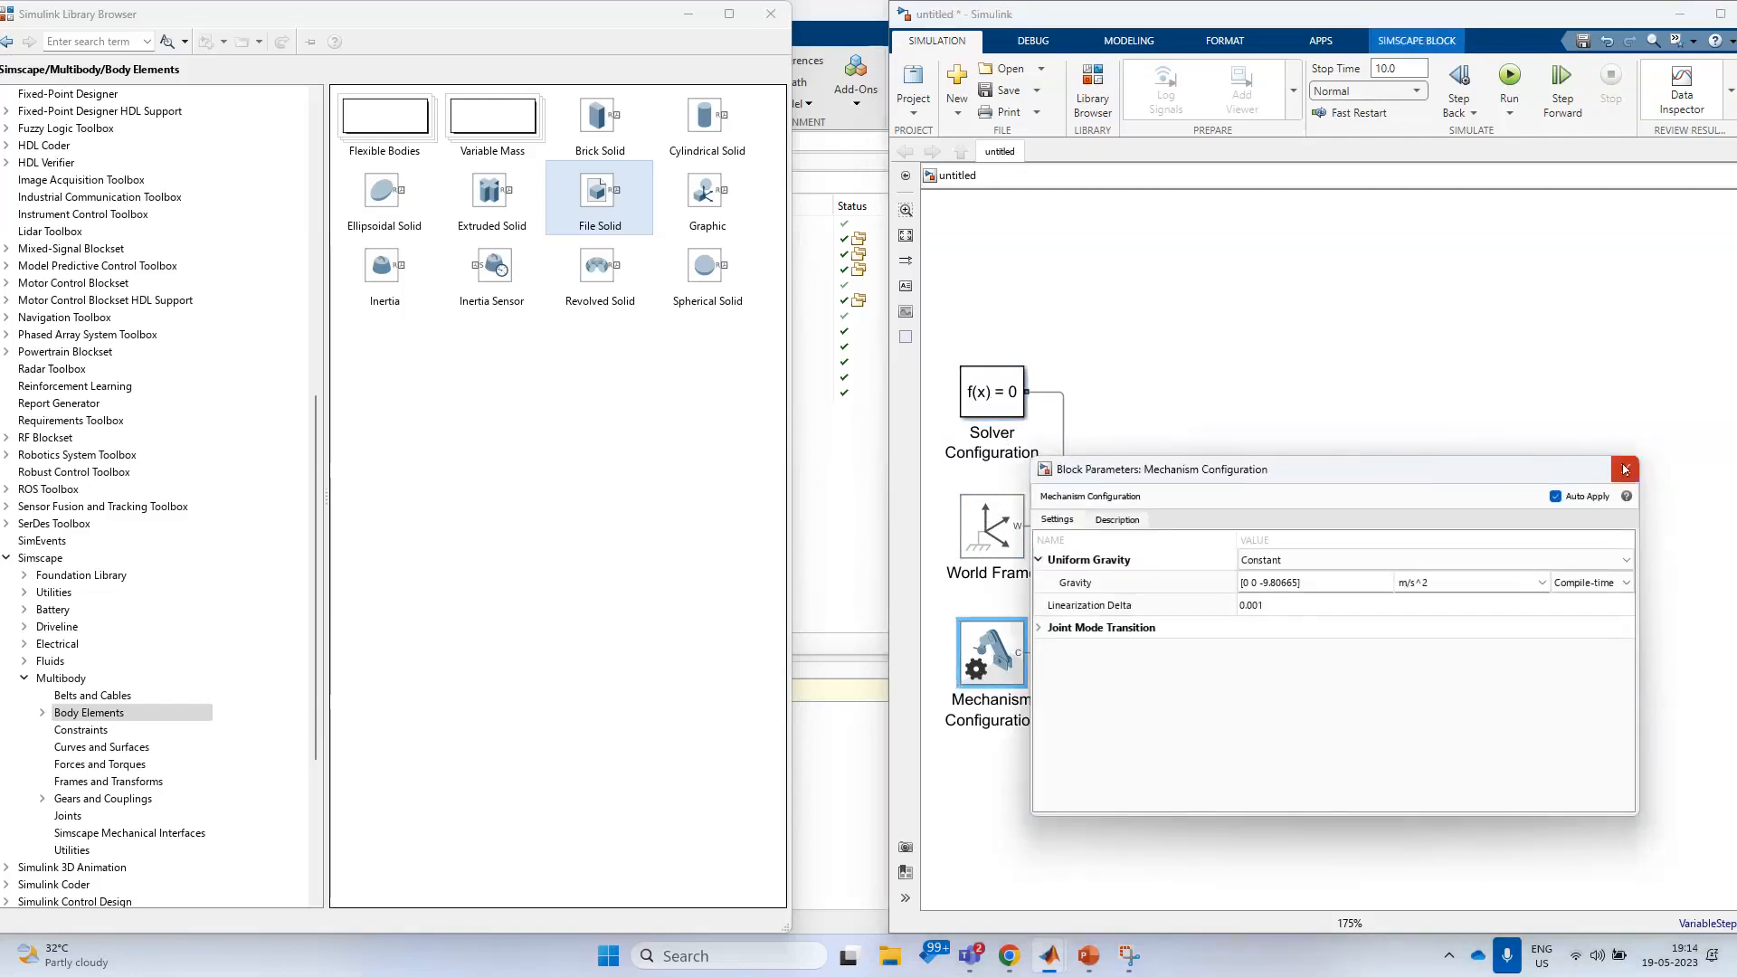
- Close the Mechanism Configuration parameters, then connect the File Solid block to the World Frame line and align it with that line
click(1629, 457)
click(1481, 523)
drag(1429, 511, 1064, 511)
drag(1475, 512, 1475, 528)
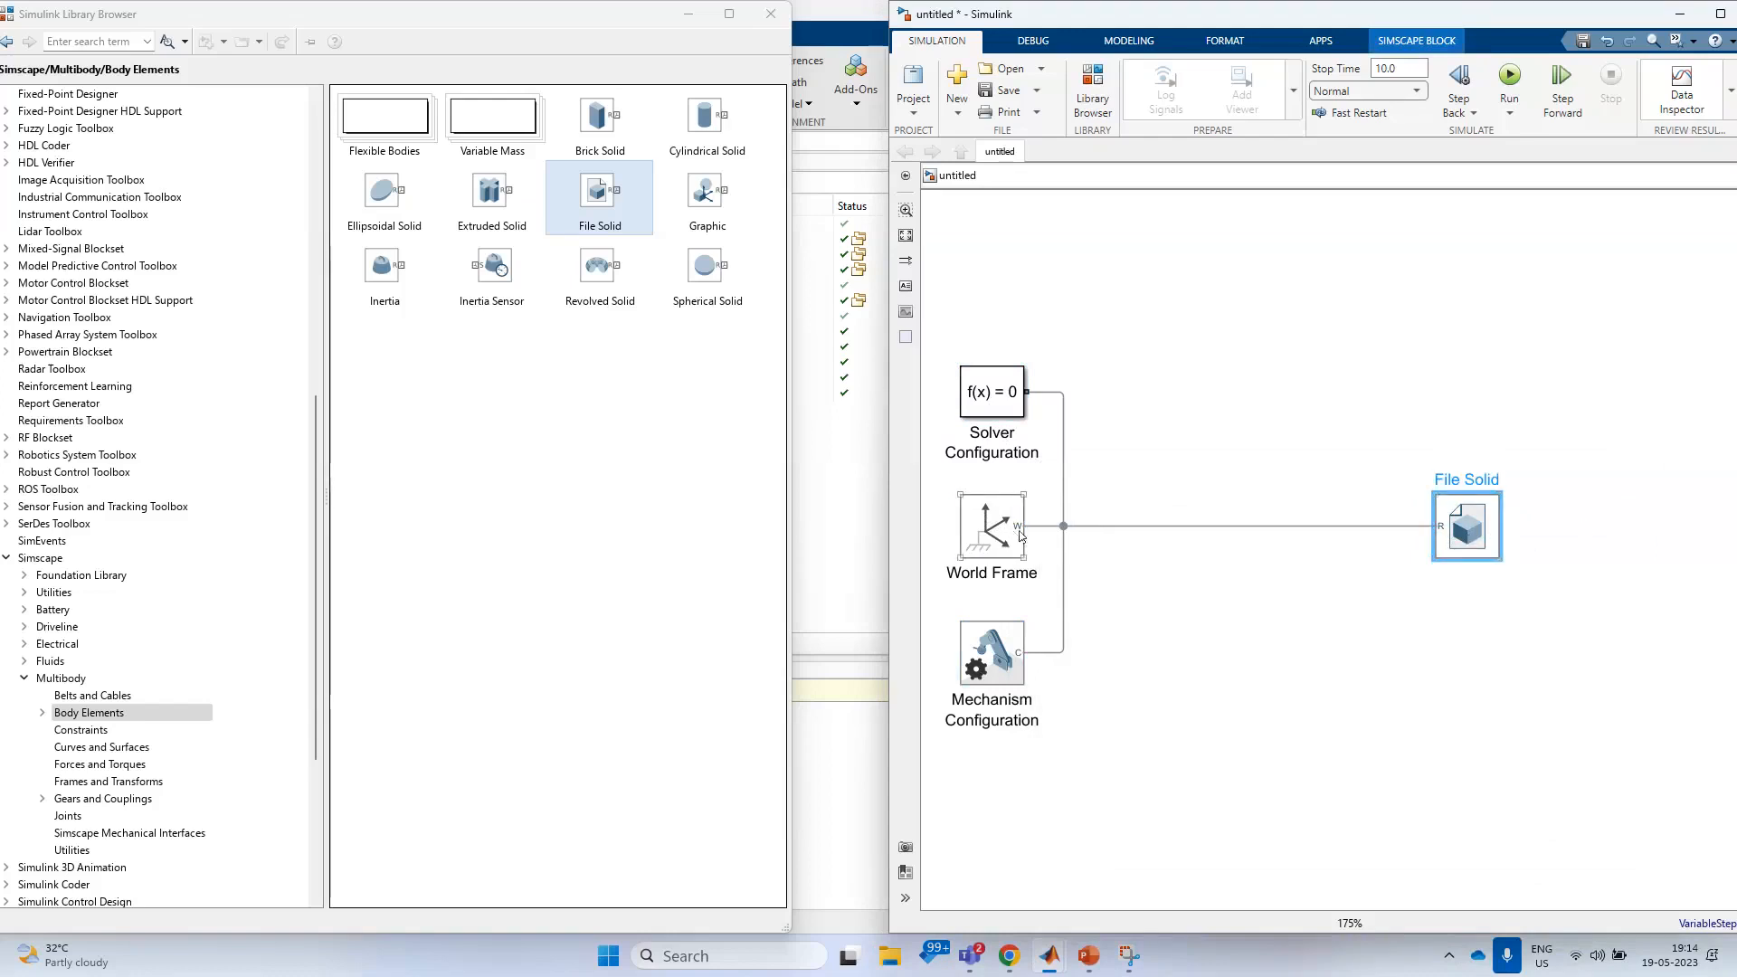
- Run the simulation and show the propeller in an isometric view in a smaller Mechanics Explorer window beside the model
click(1511, 84)
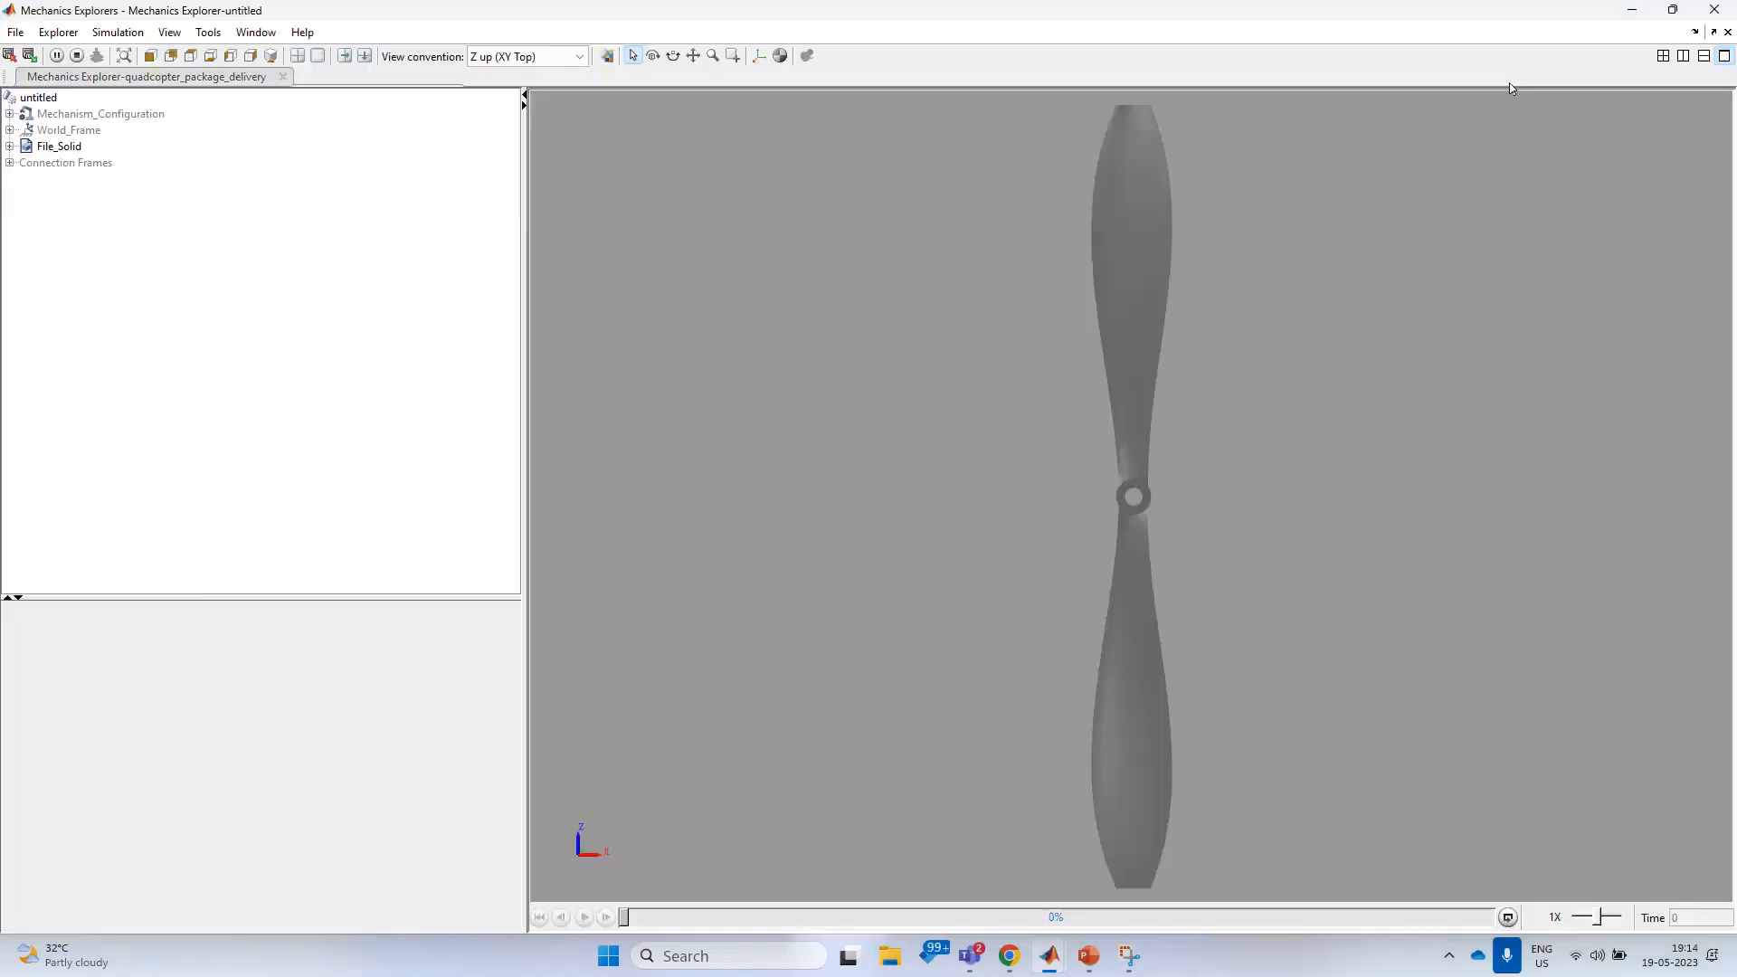
double_click(971, 15)
right_click(368, 258)
mouse_move(486, 321)
click(595, 438)
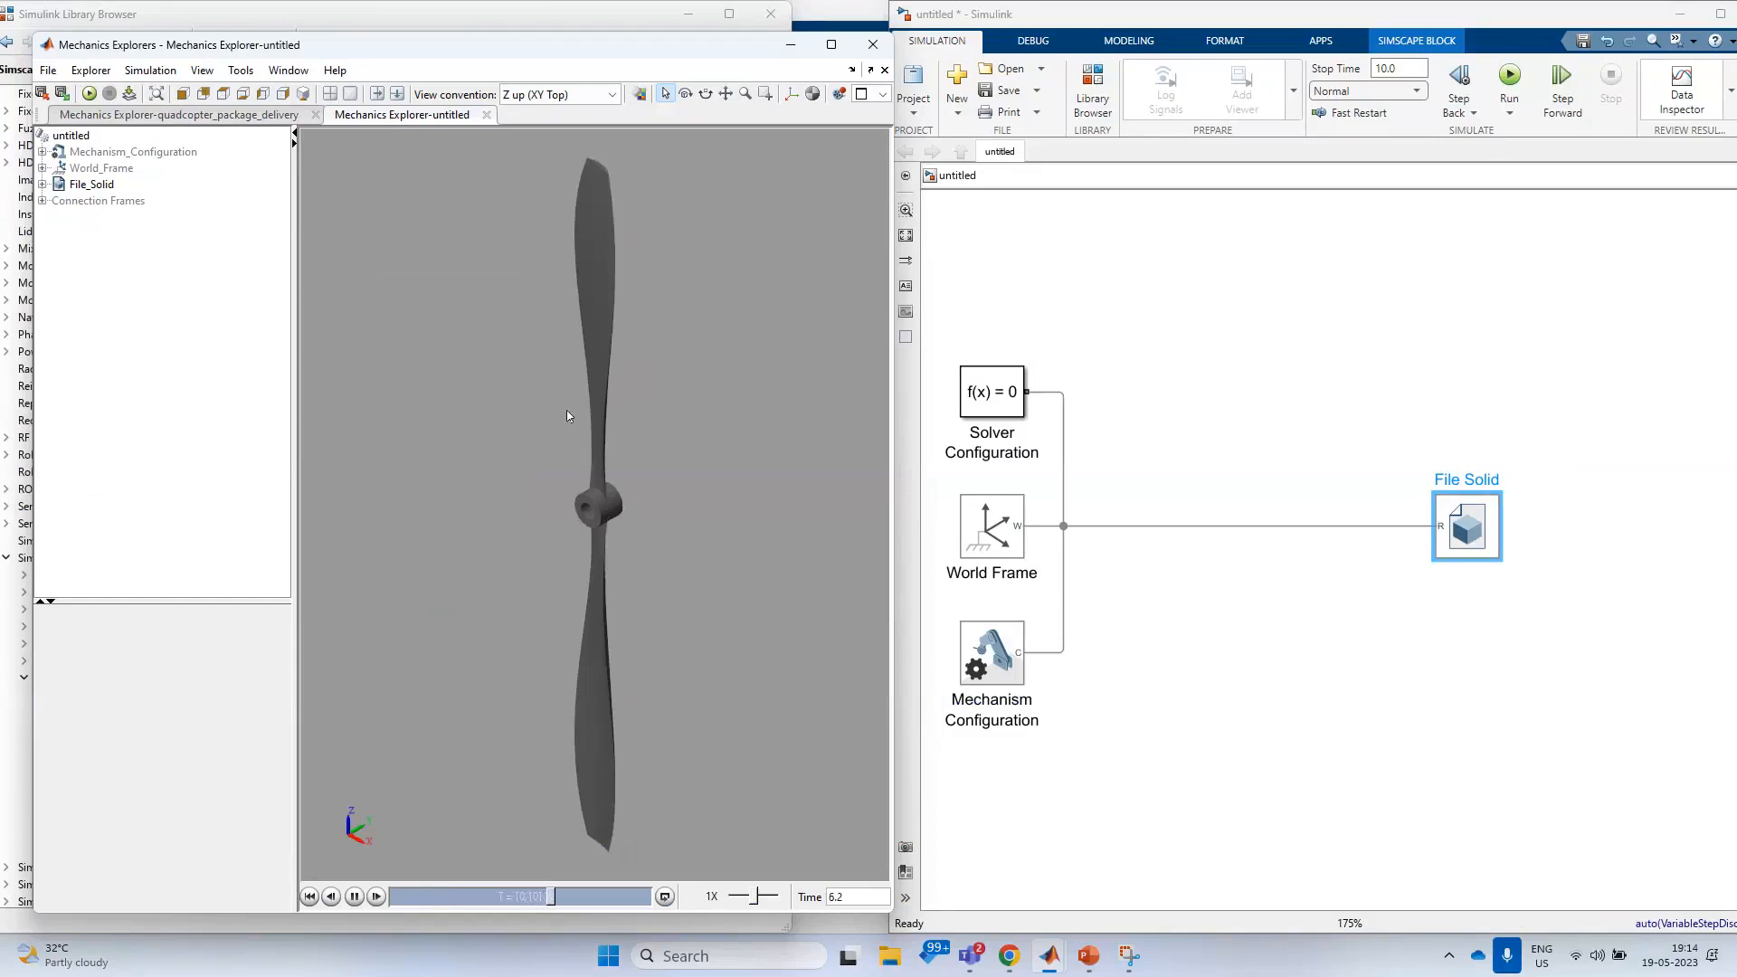
- Examine the World Frame and the File Solid's reference frame R on the propeller hub in Mechanics Explorer
click(95, 168)
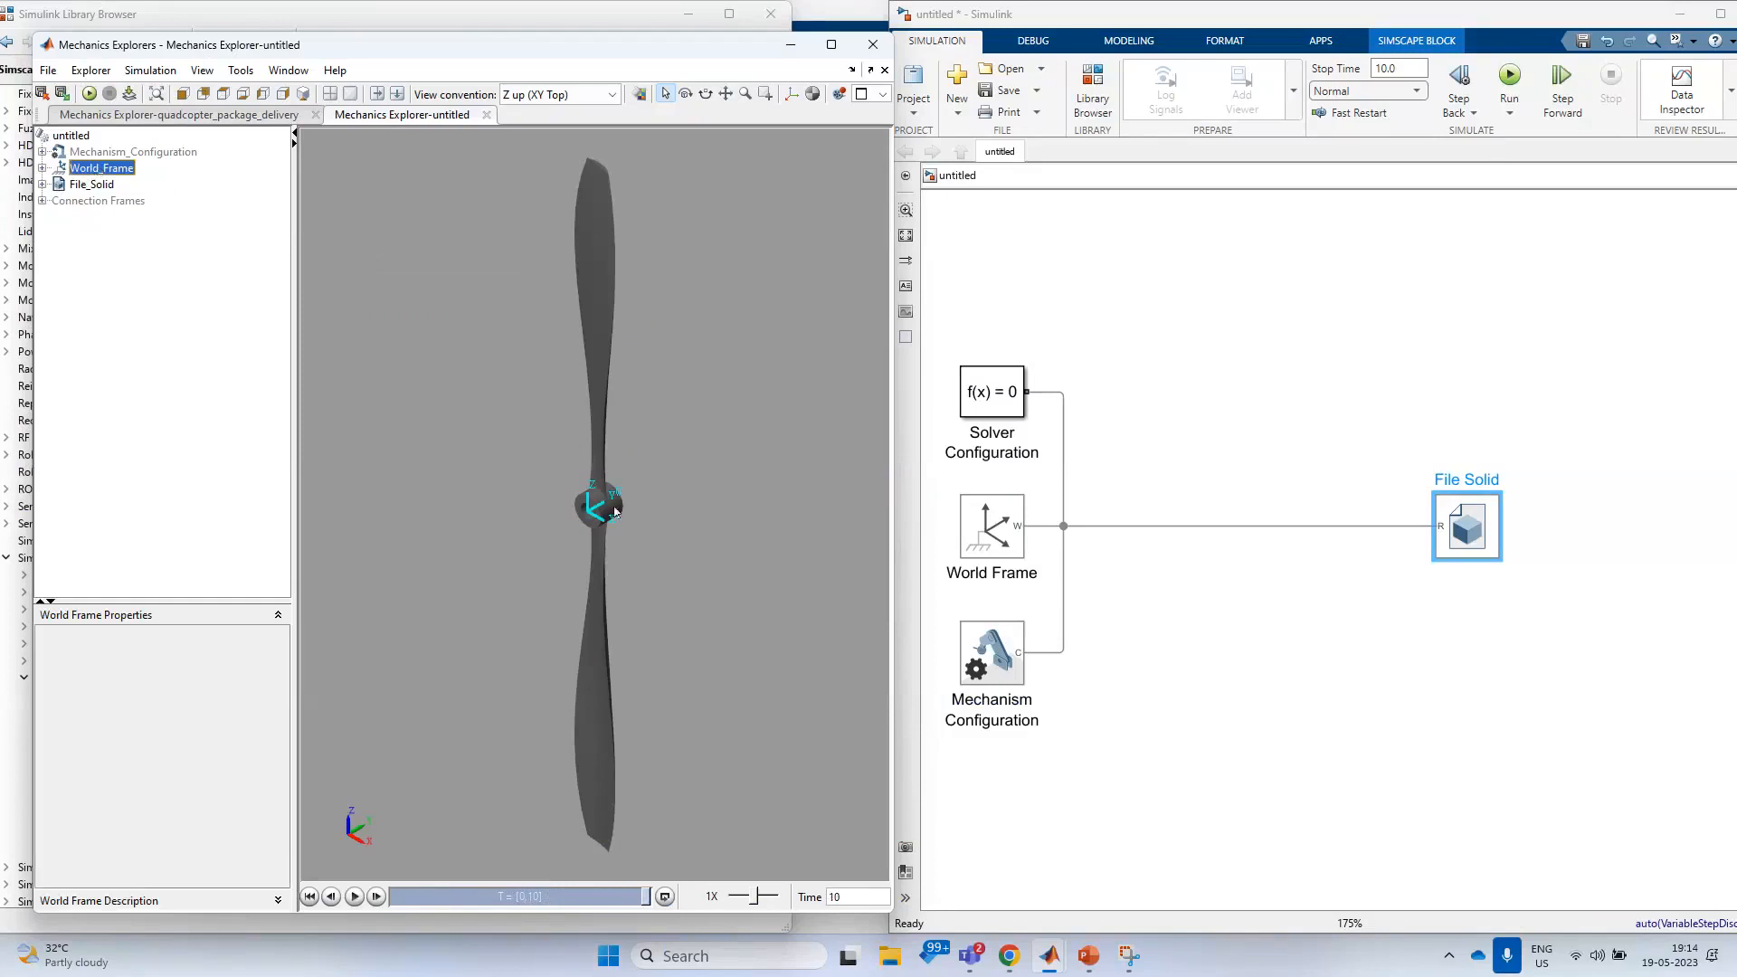
scroll(543, 510, up, 5)
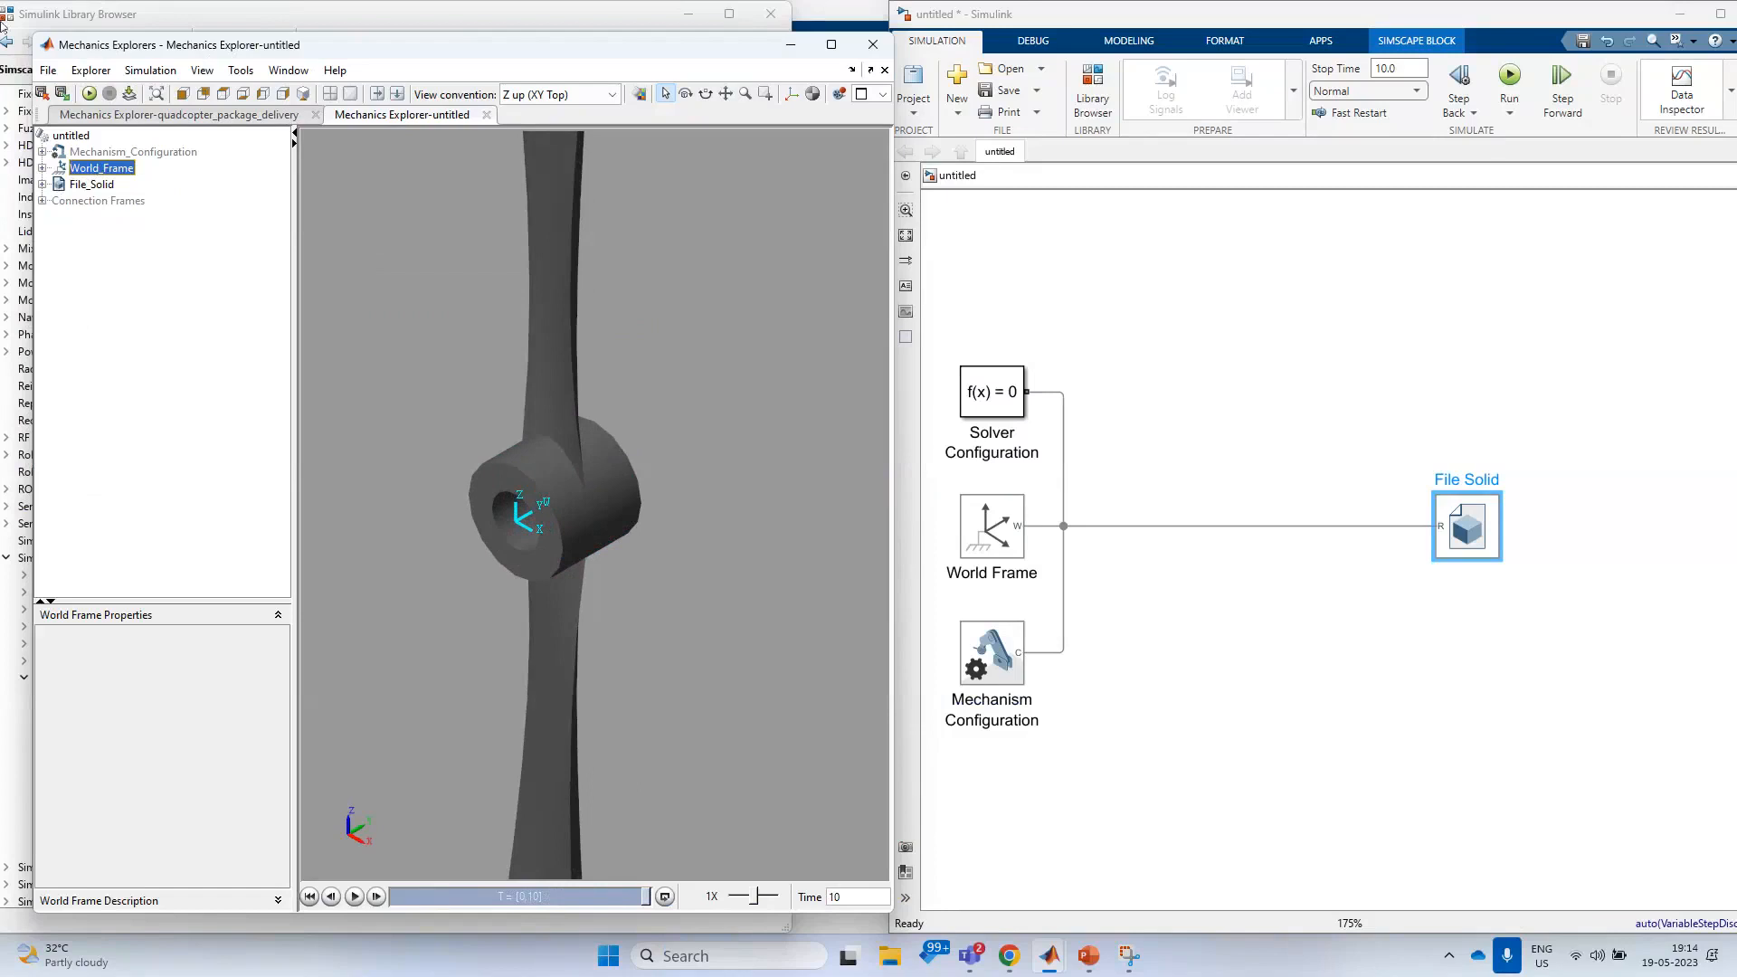
click(83, 187)
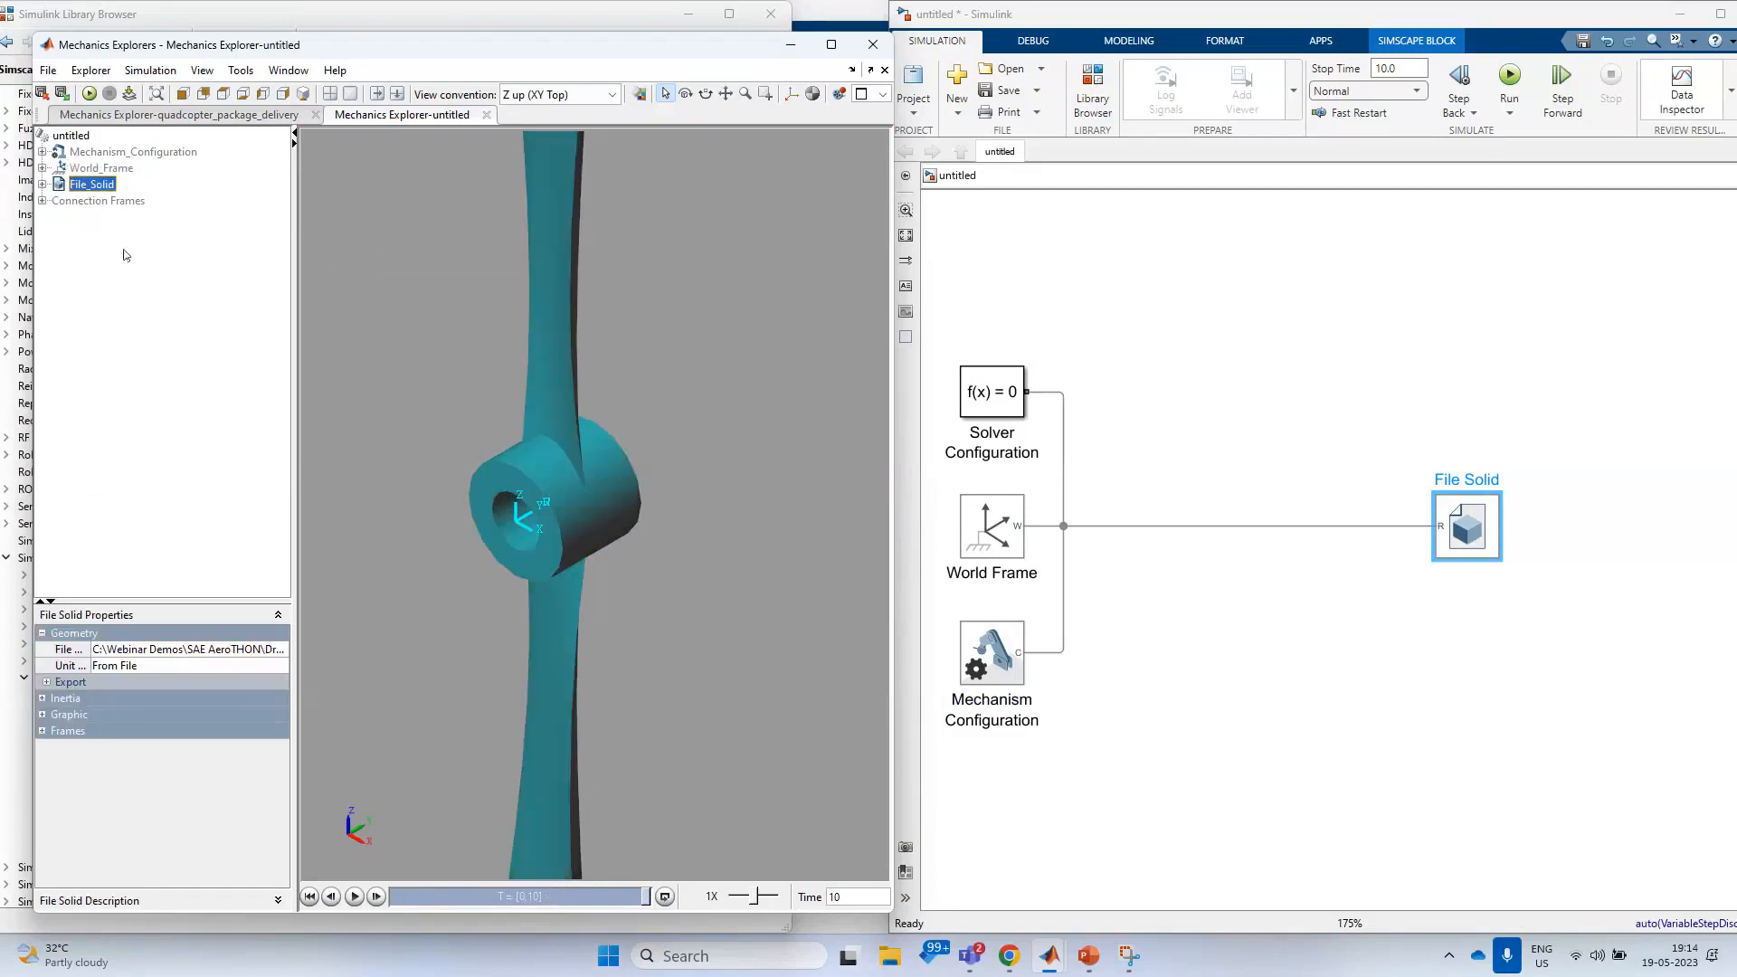
click(42, 184)
click(91, 200)
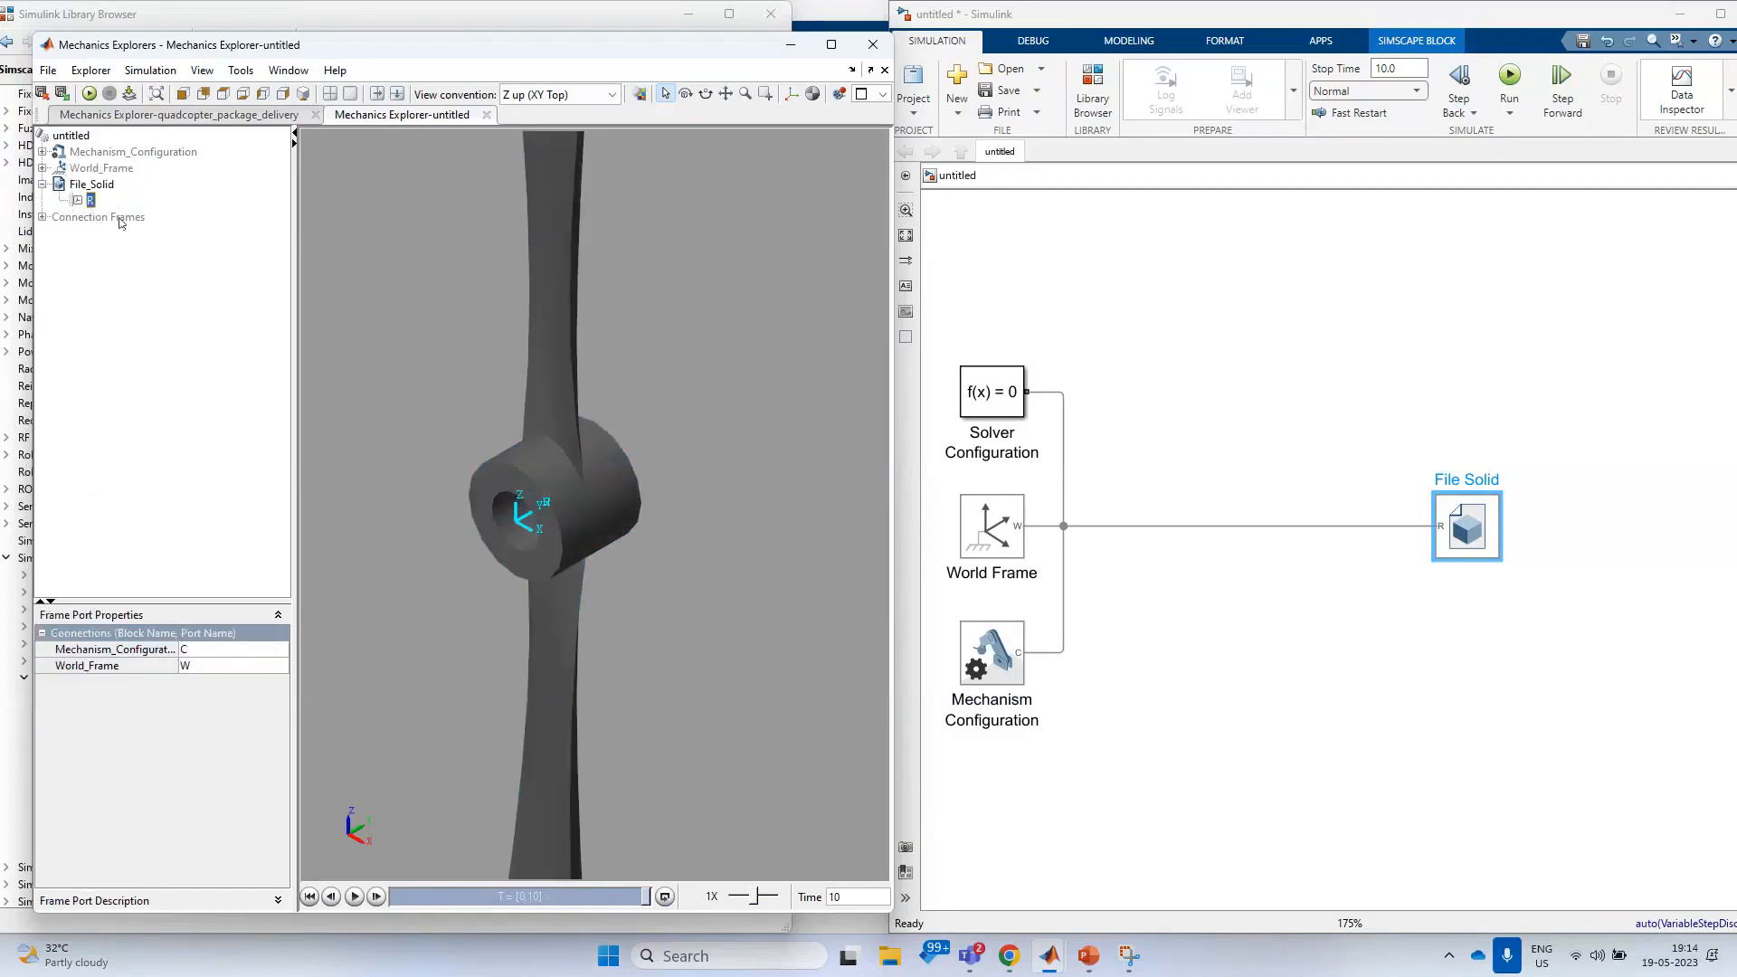
scroll(551, 441, down, 5)
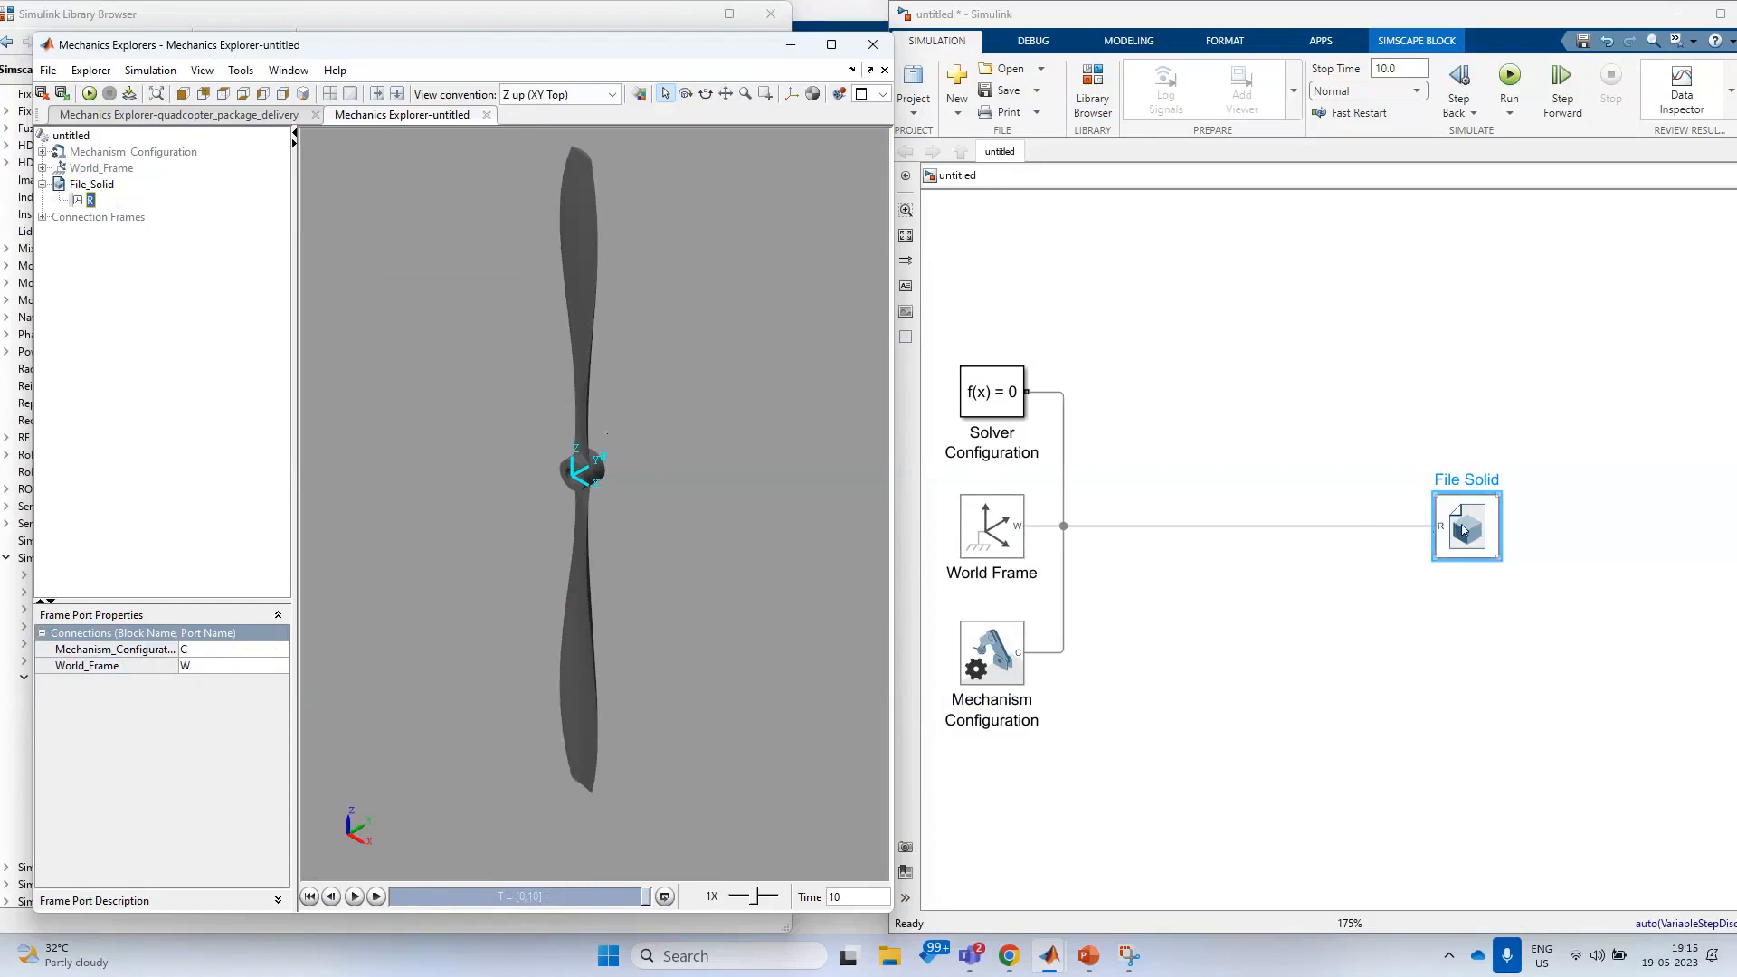
drag(610, 448, 720, 436)
scroll(581, 464, up, 3)
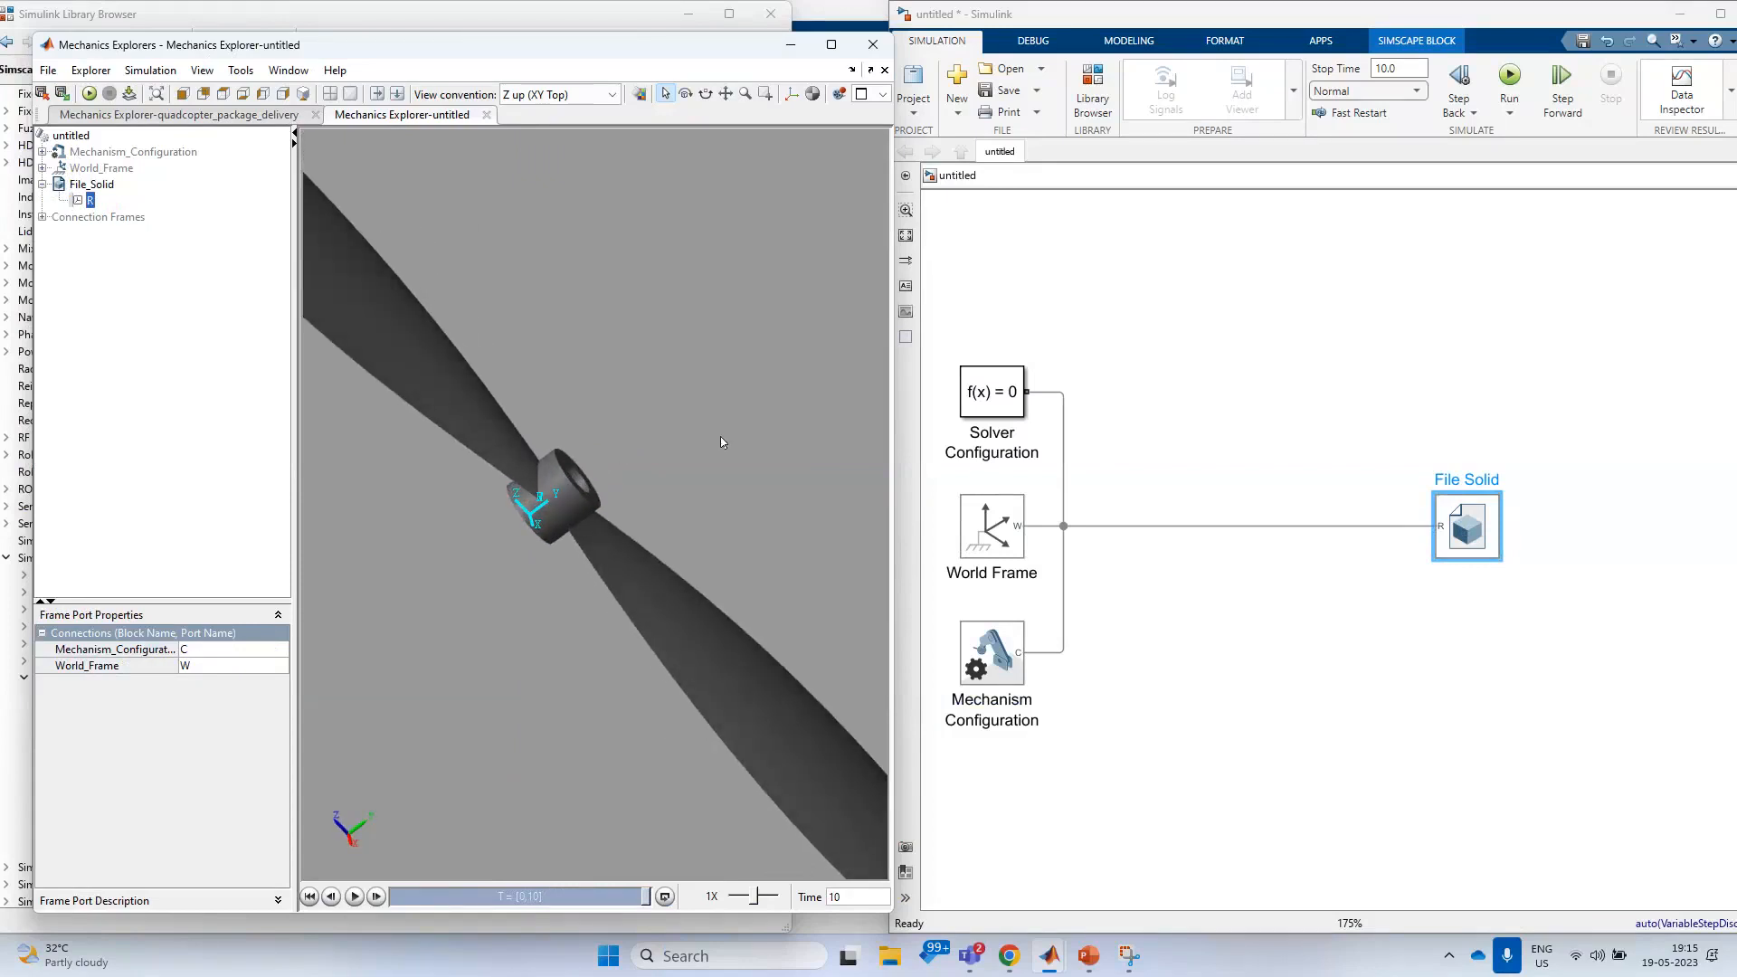
- Duplicate the File Solid block above the original and set cap.stp as the copy's geometry file
click(1469, 533)
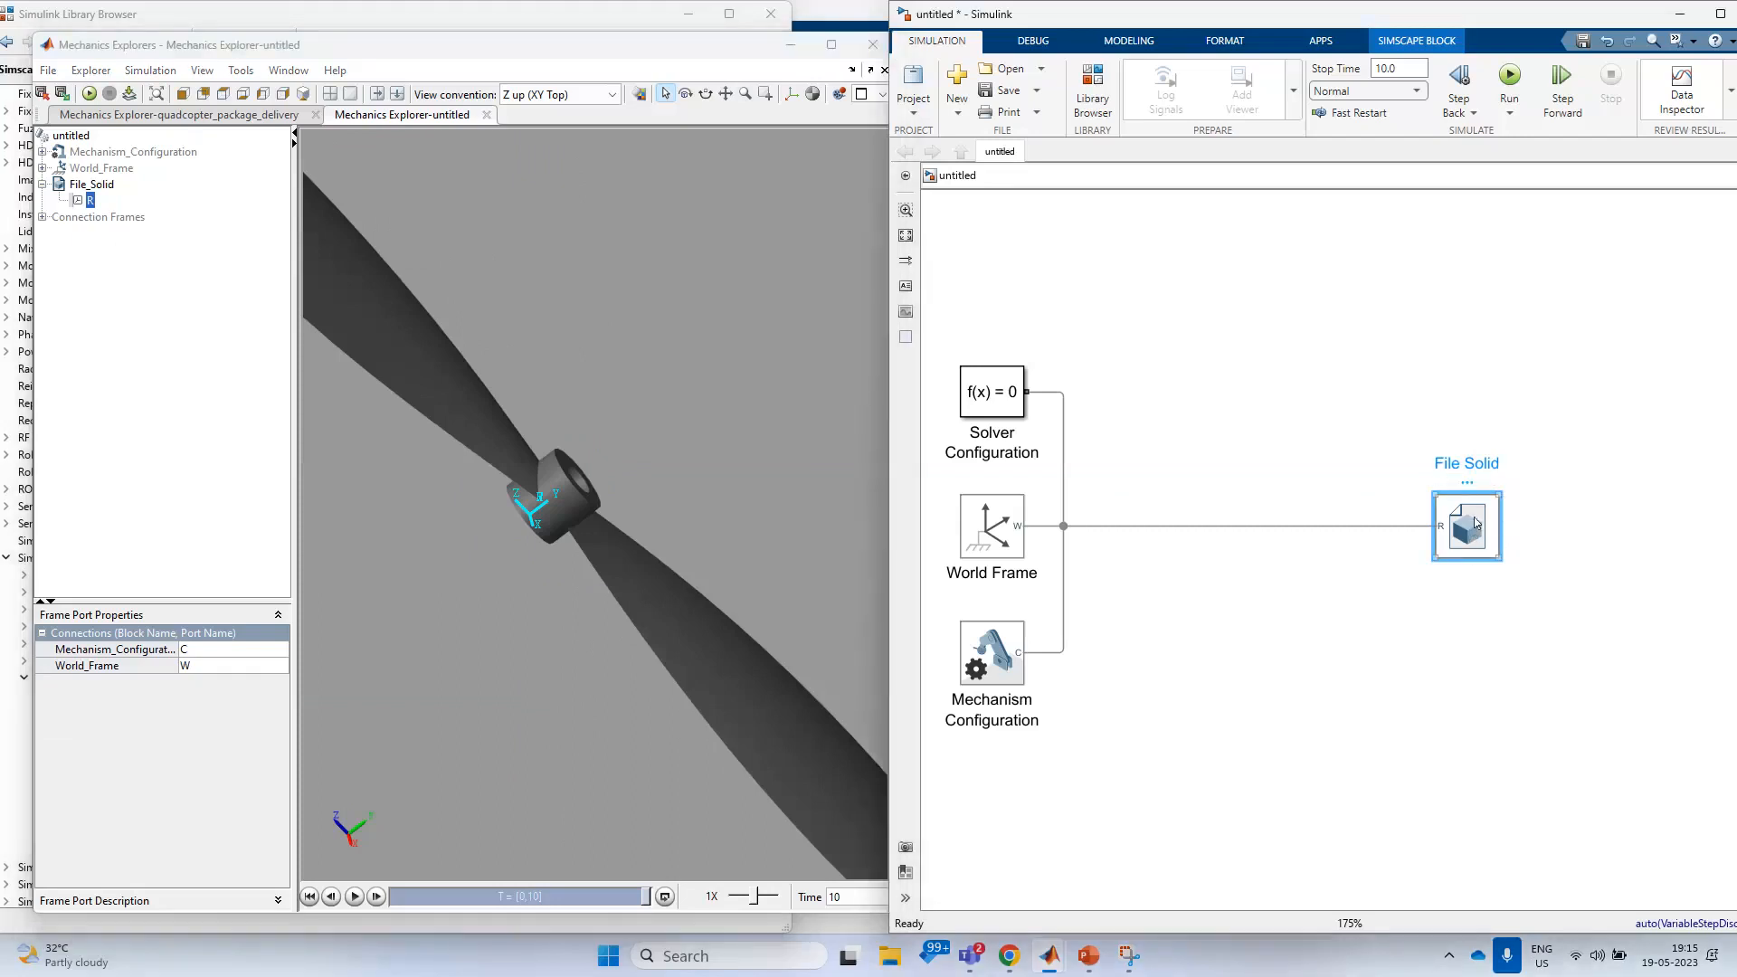
drag(1484, 523, 1482, 367)
double_click(1483, 413)
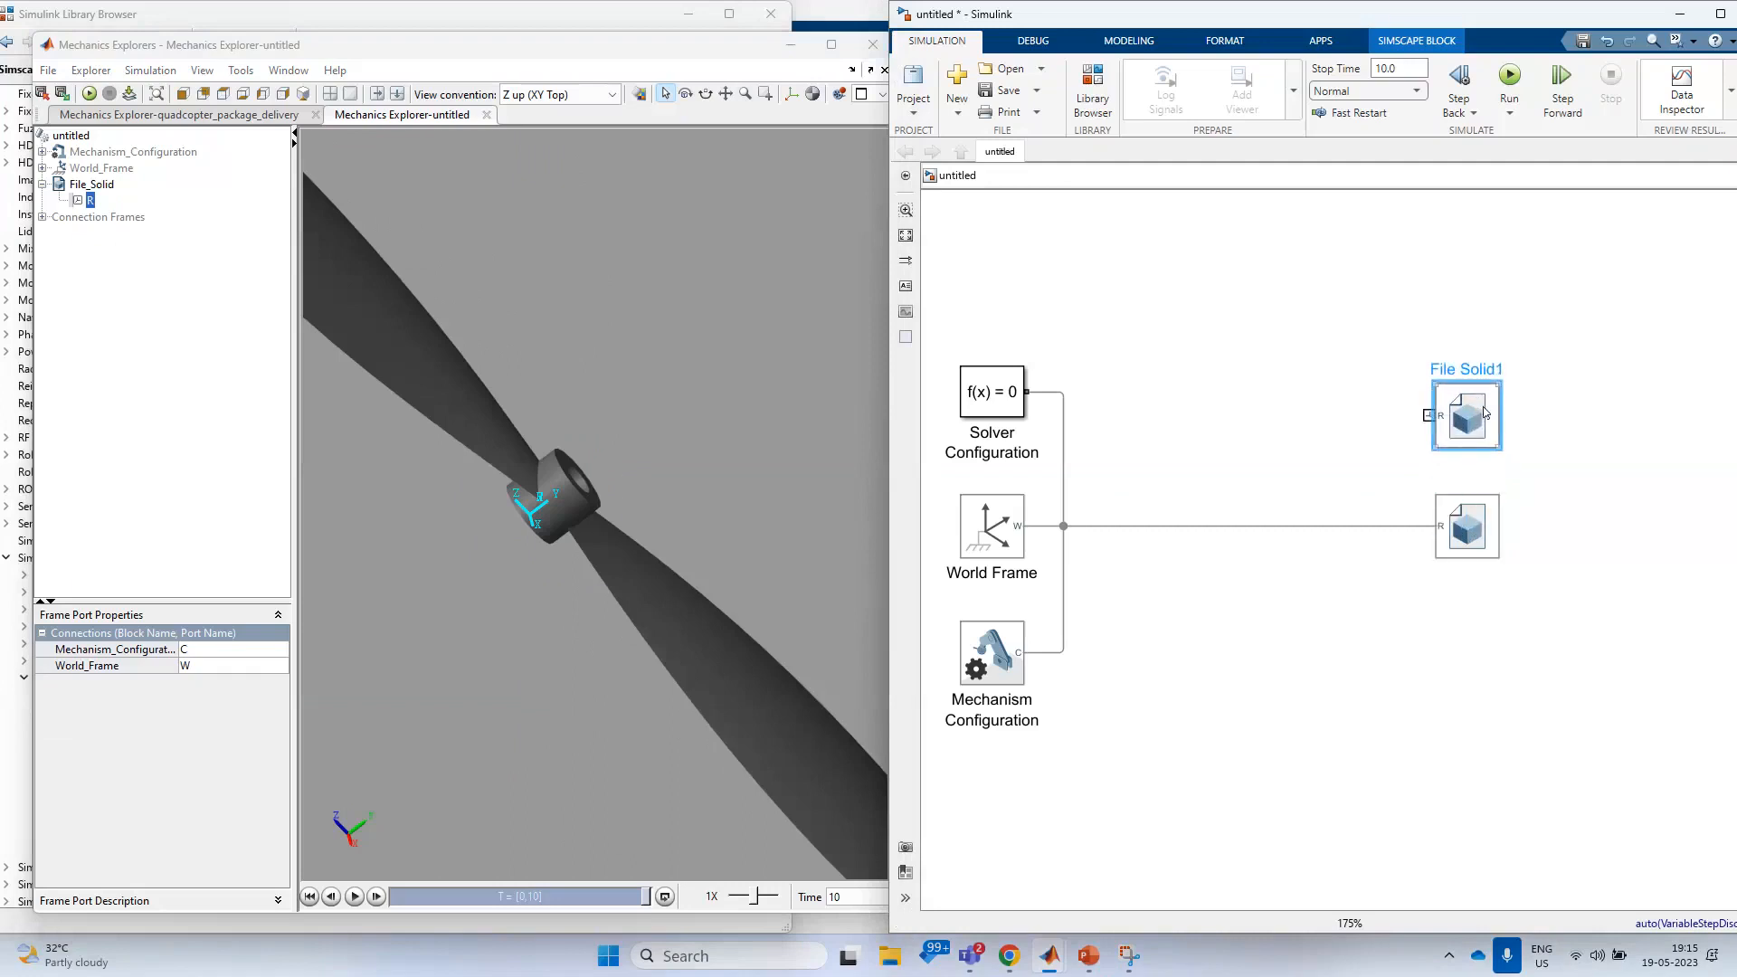
drag(936, 468, 911, 331)
click(765, 558)
click(994, 559)
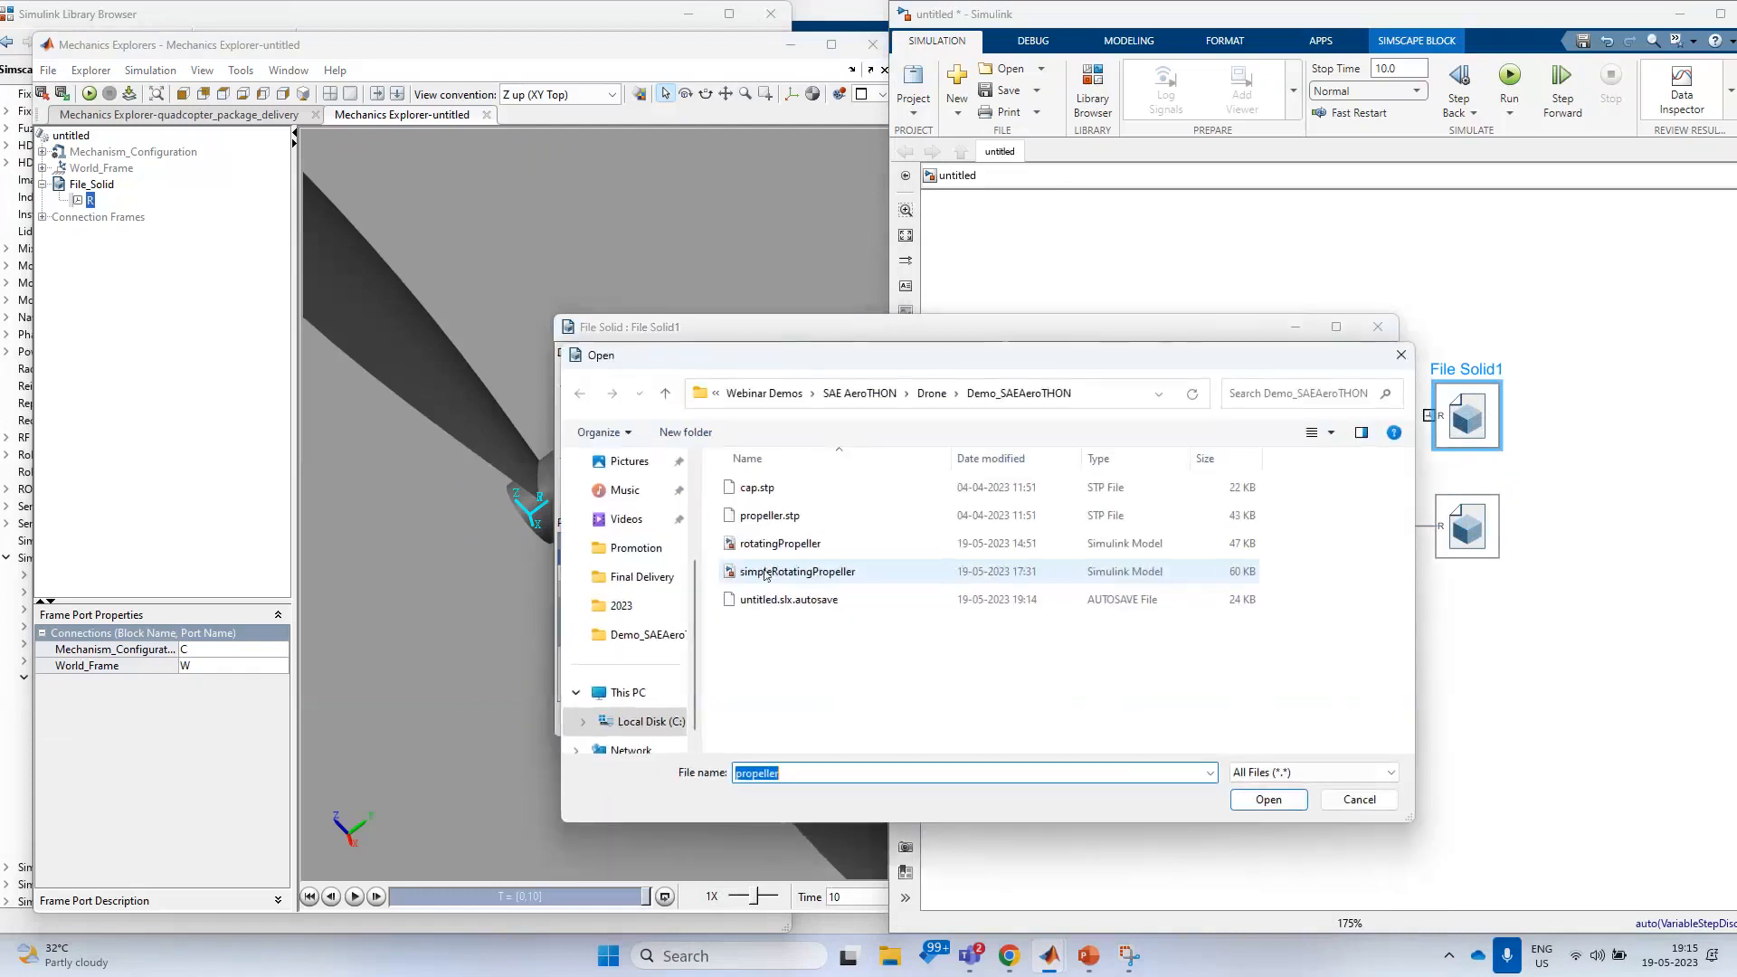
click(776, 489)
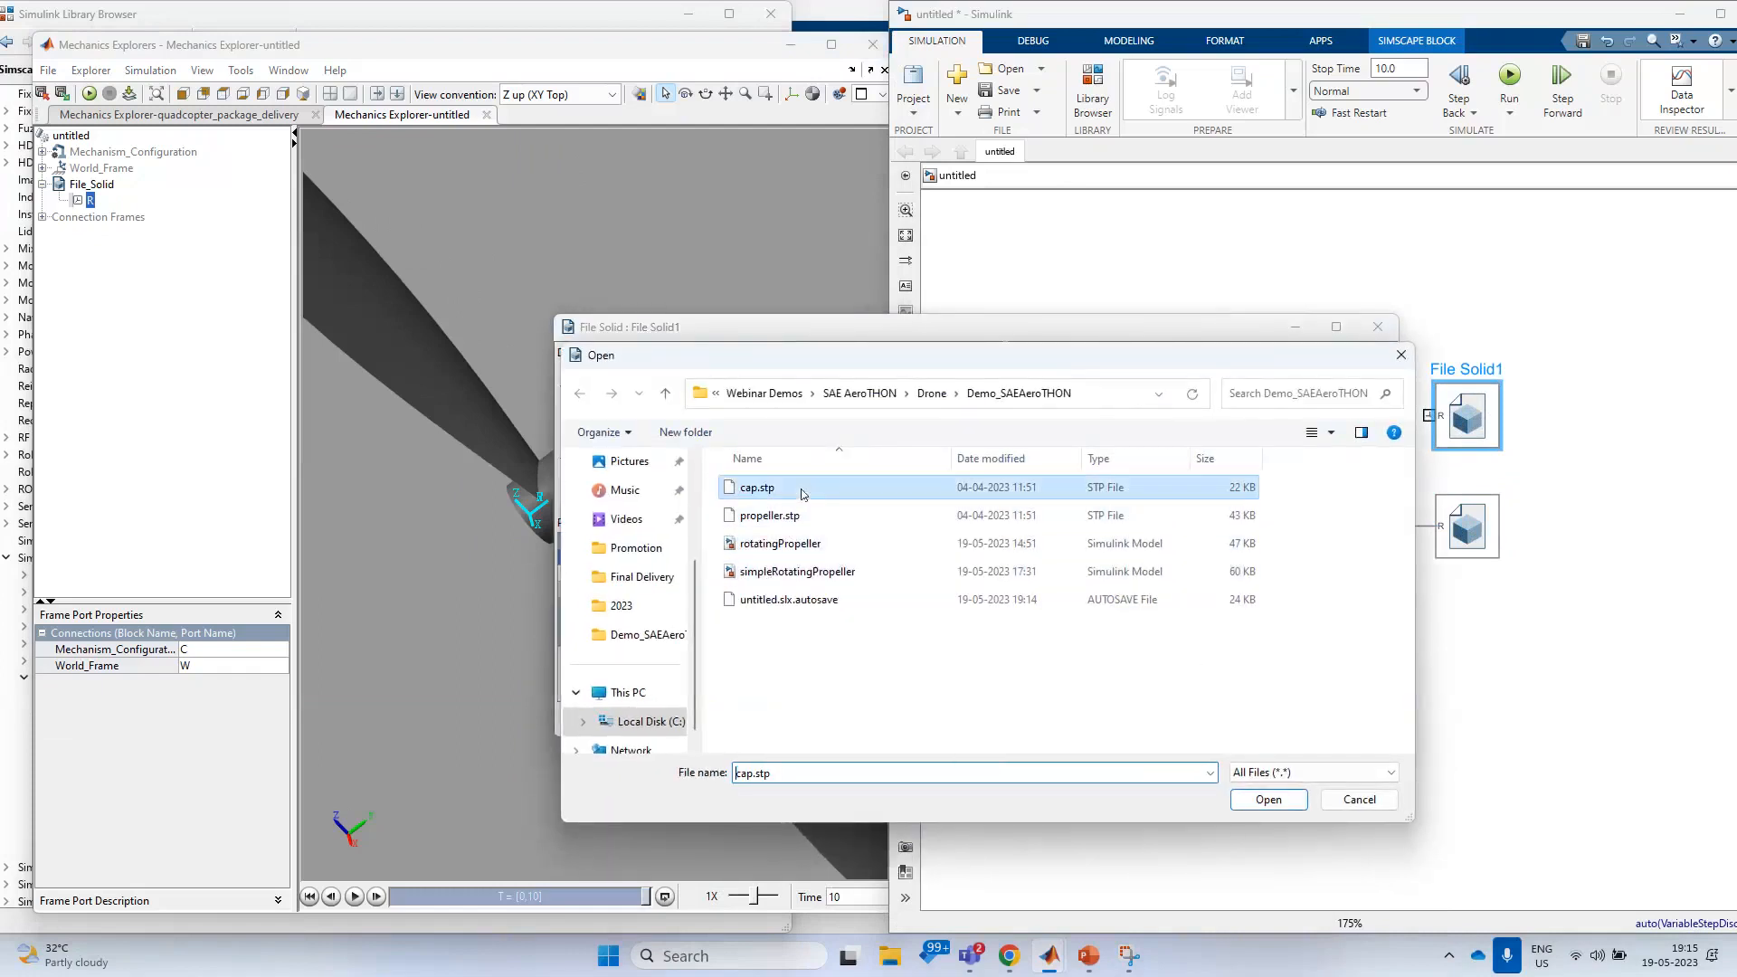
click(1269, 800)
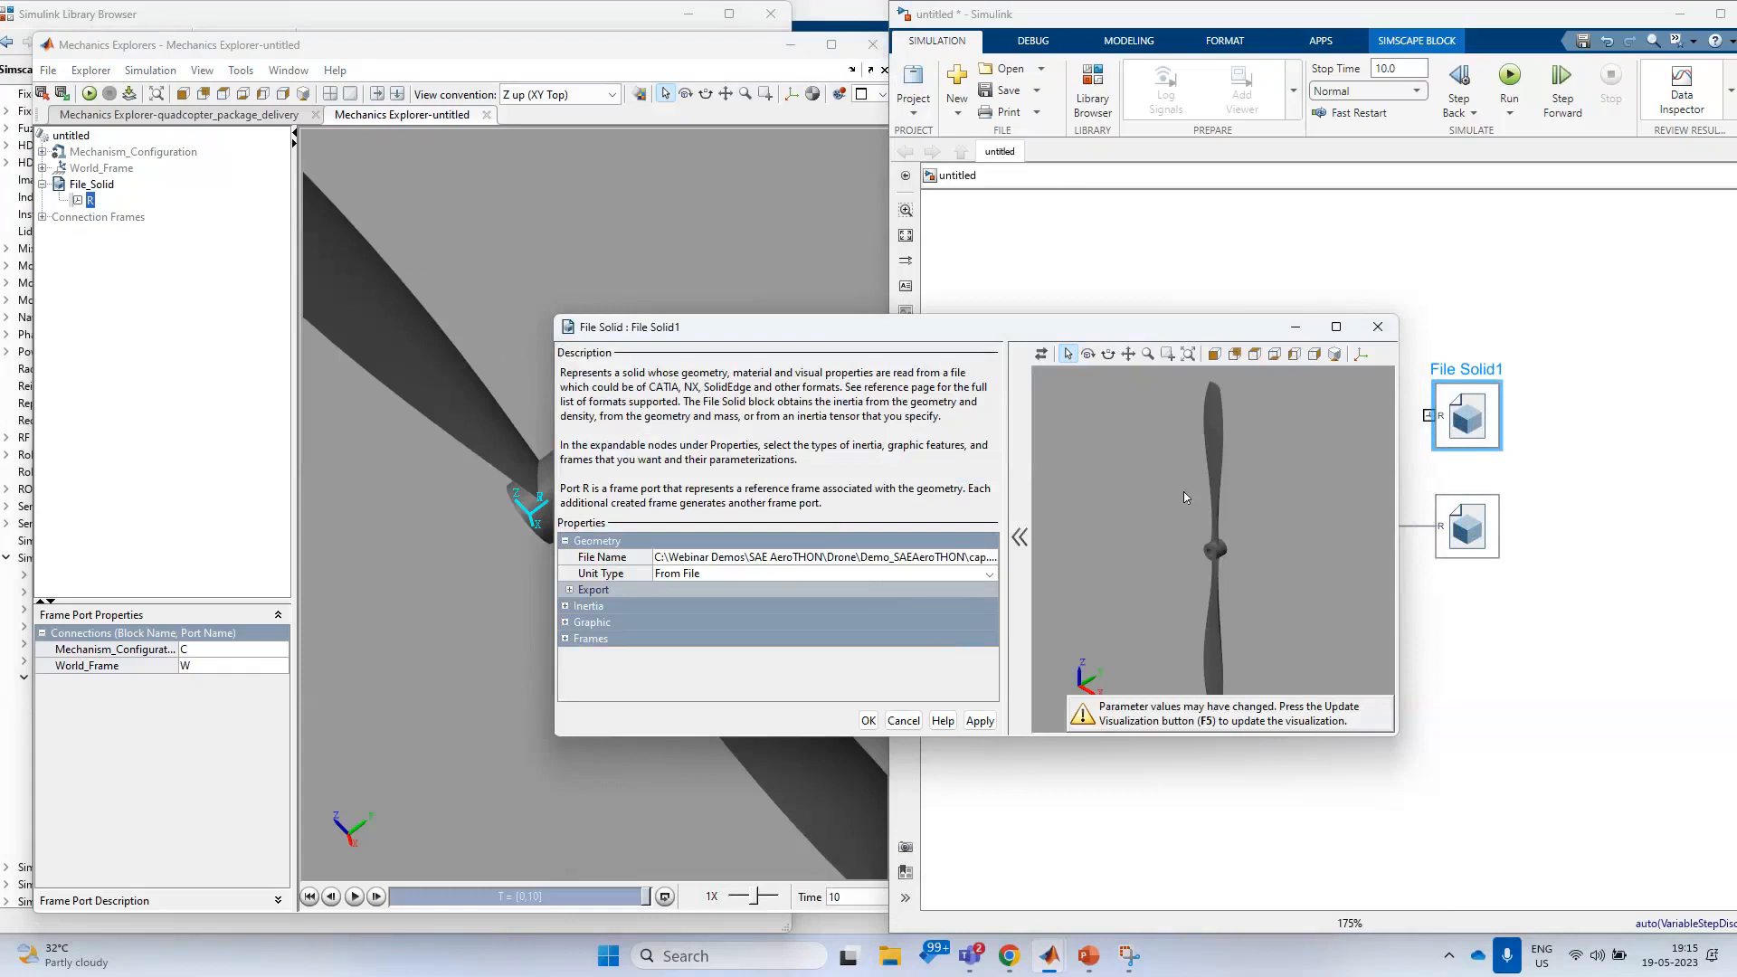
- Update the cap's visualization and apply its parameters, then connect the new File Solid block to the World Frame line
key(F5)
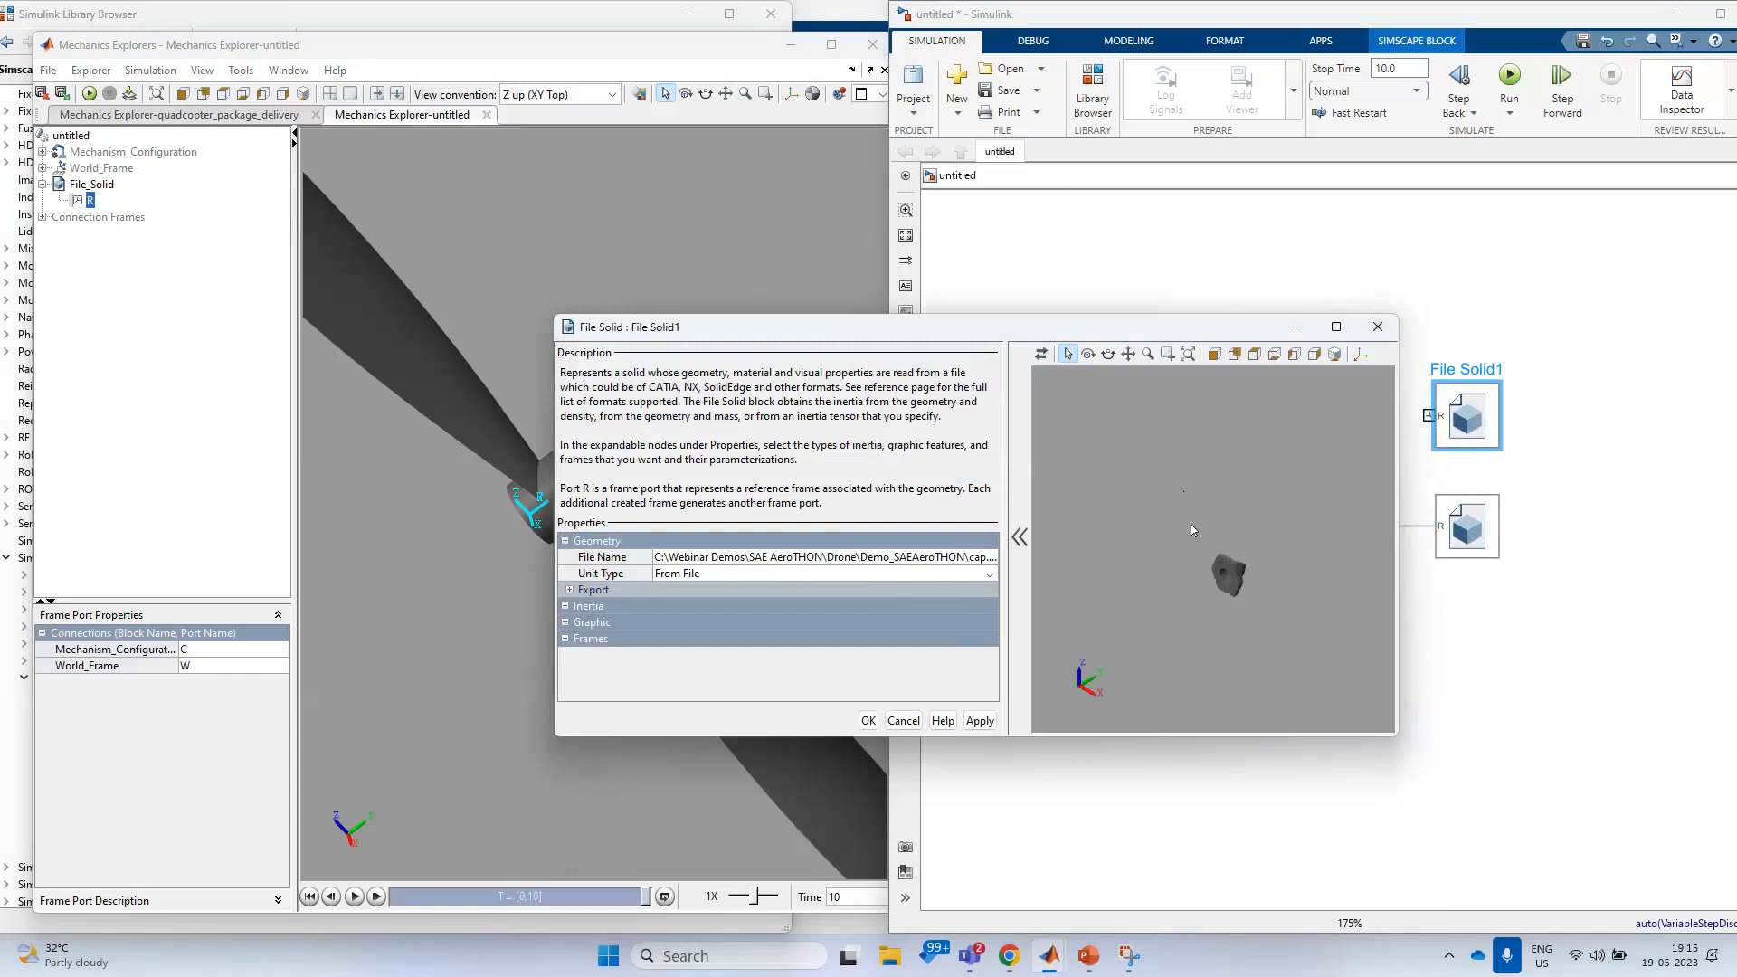
scroll(1305, 668, up, 3)
click(980, 720)
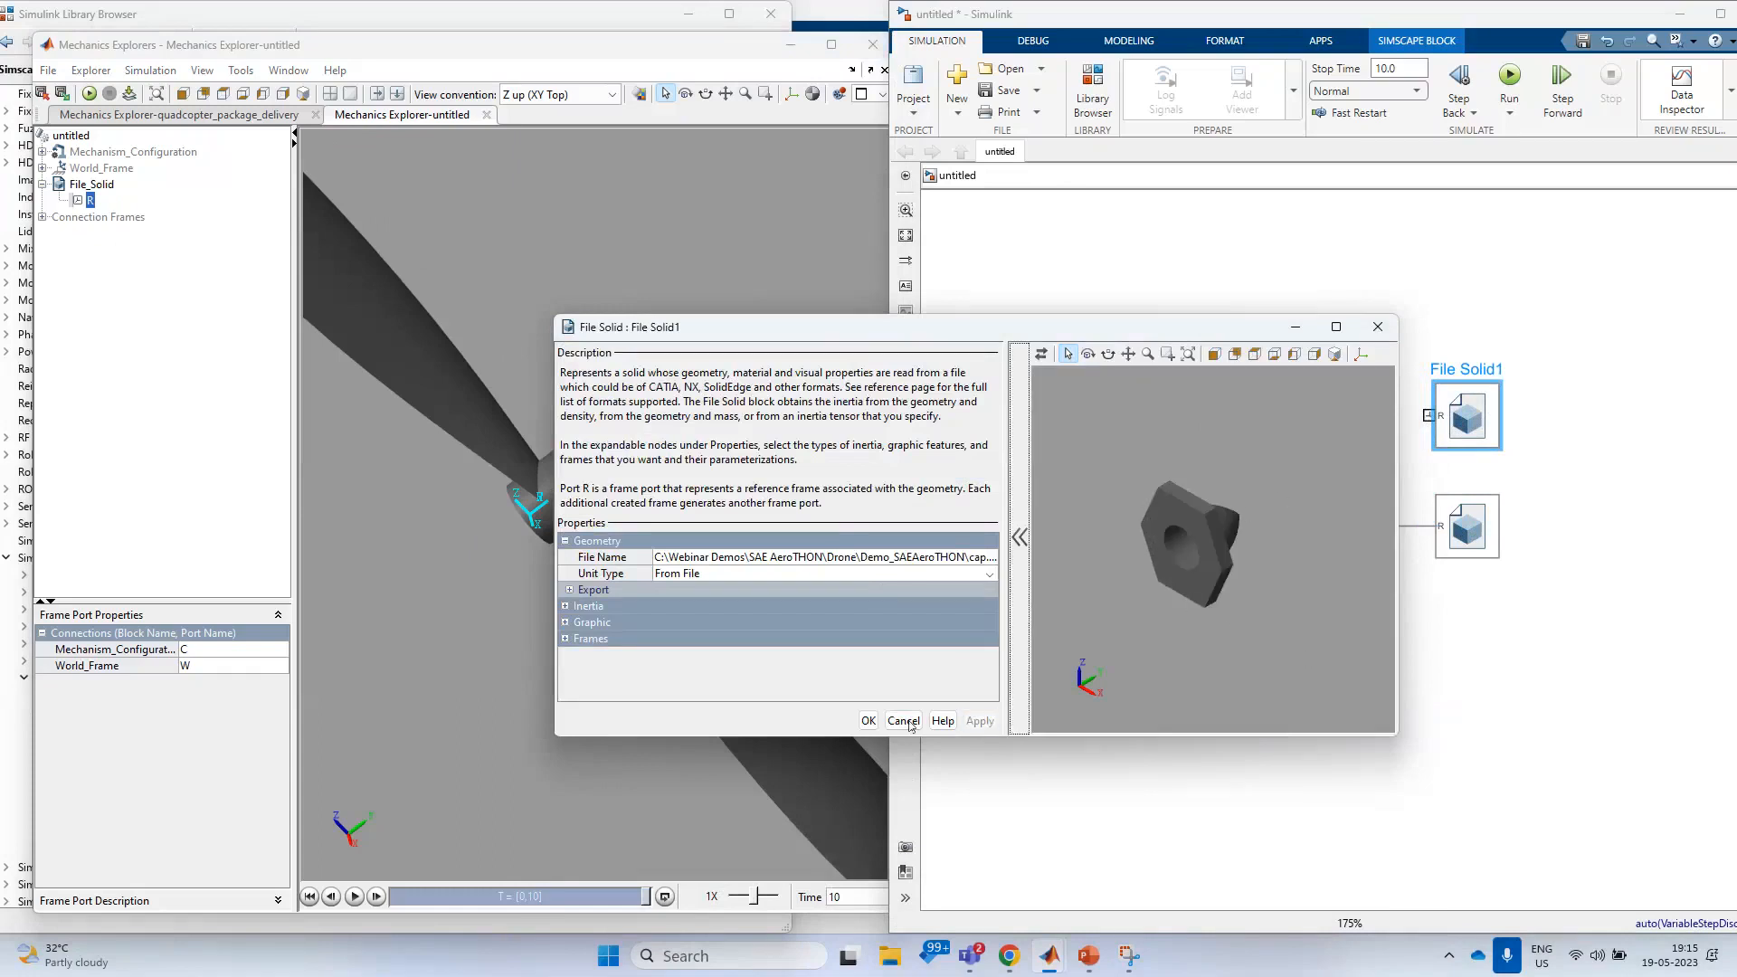
click(869, 721)
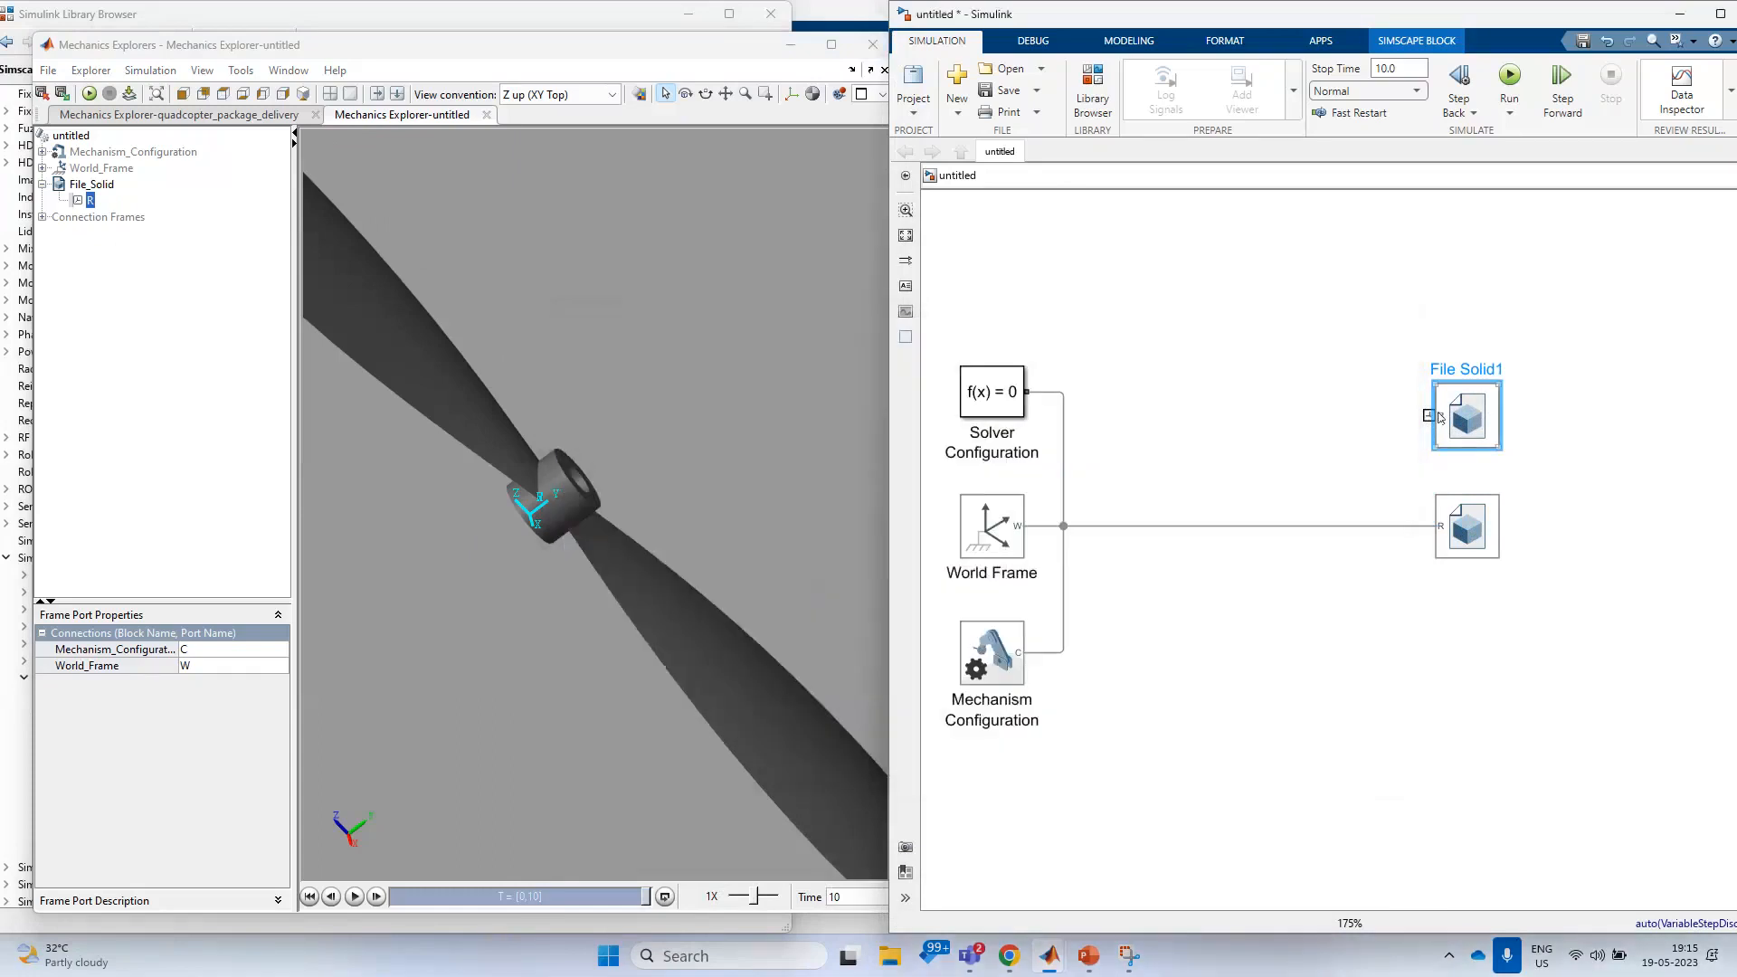
drag(1428, 414, 1375, 526)
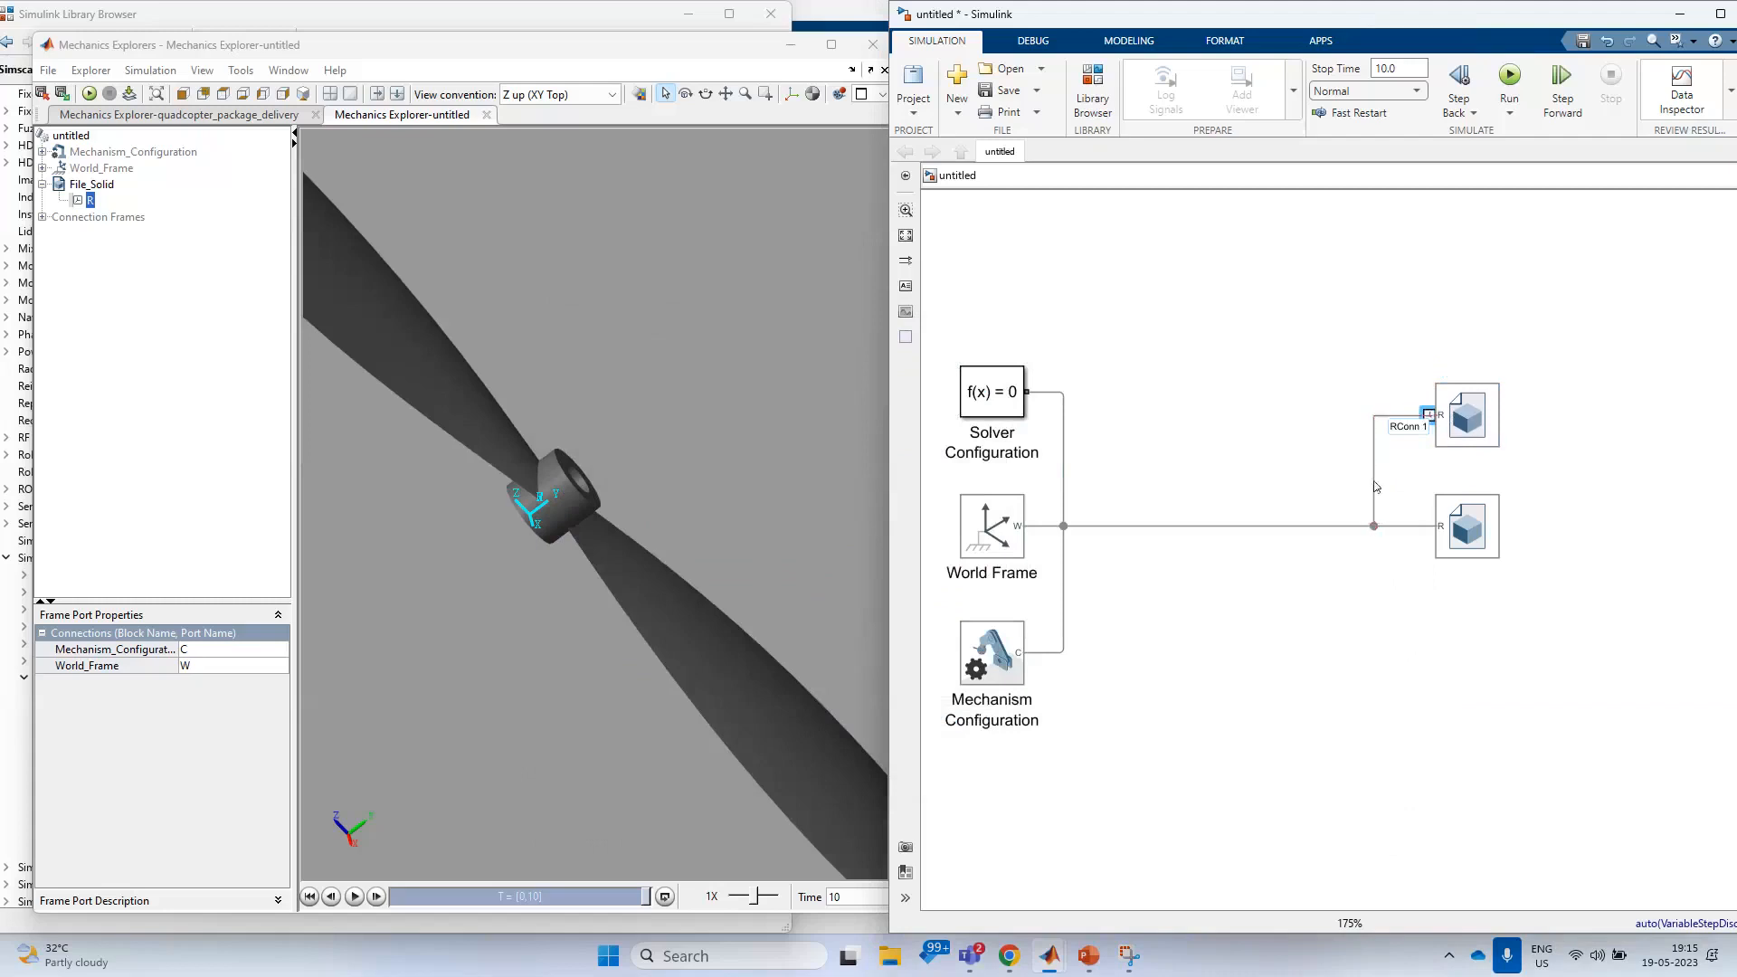
- Set the cap solid's color to [1.0 0.4 0.4] and run the simulation to inspect its position on the propeller hub
double_click(1466, 442)
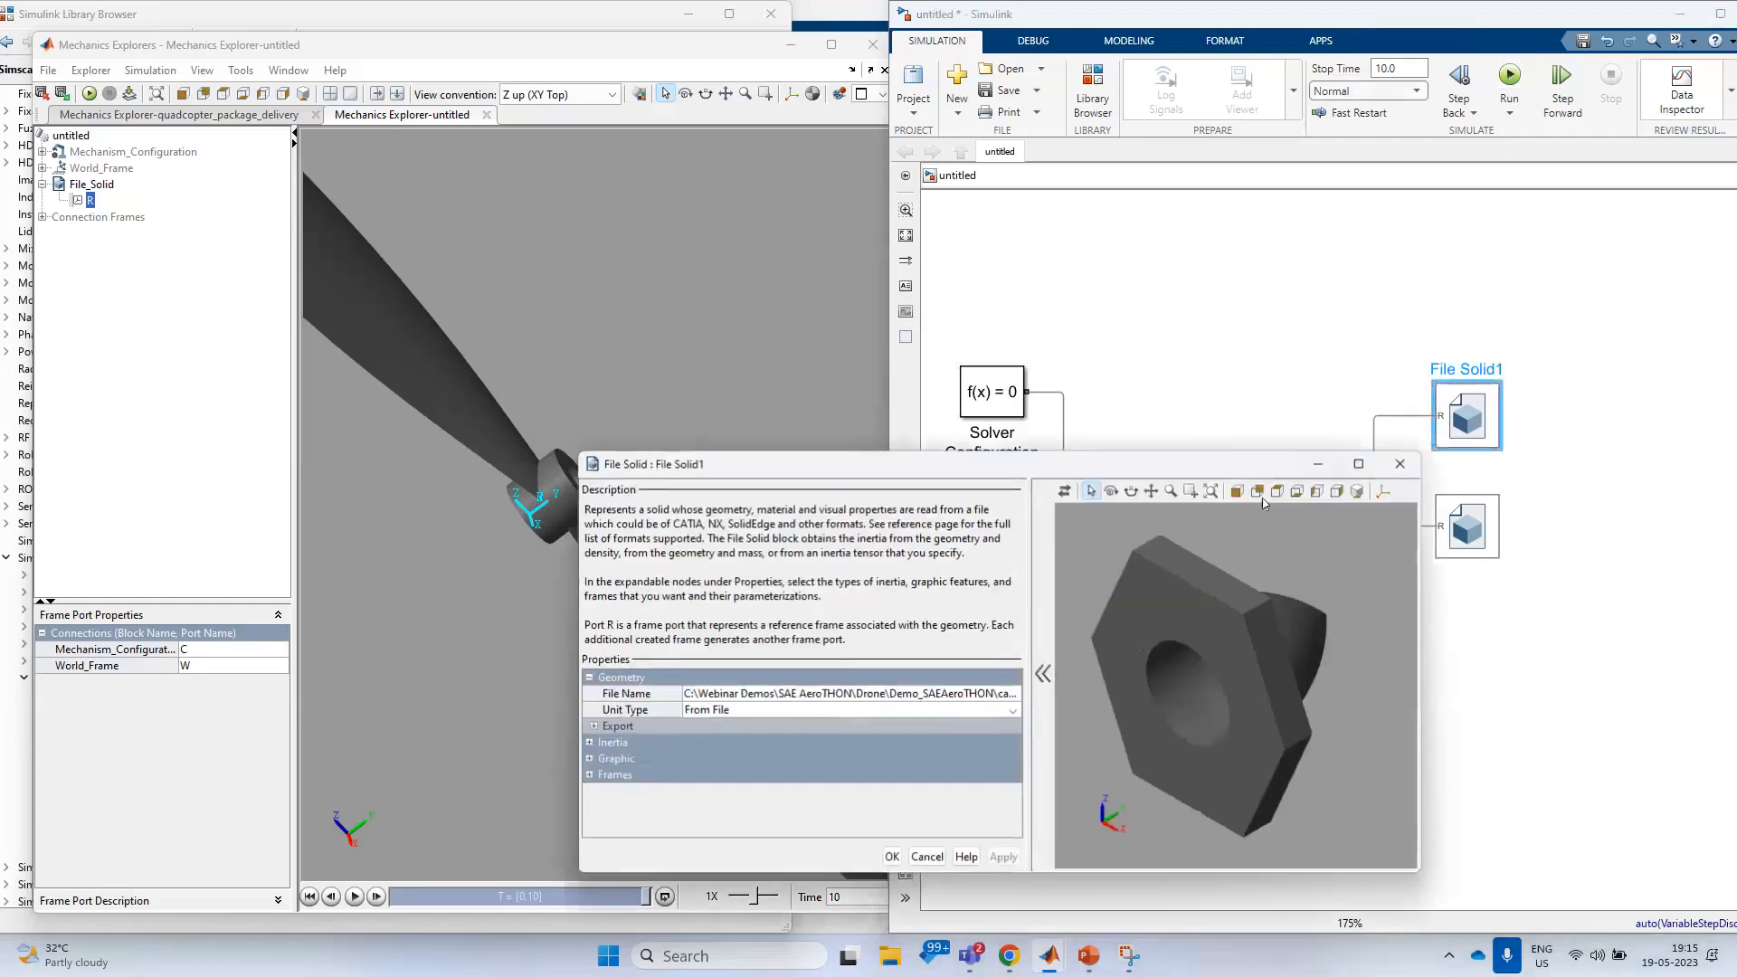
click(589, 759)
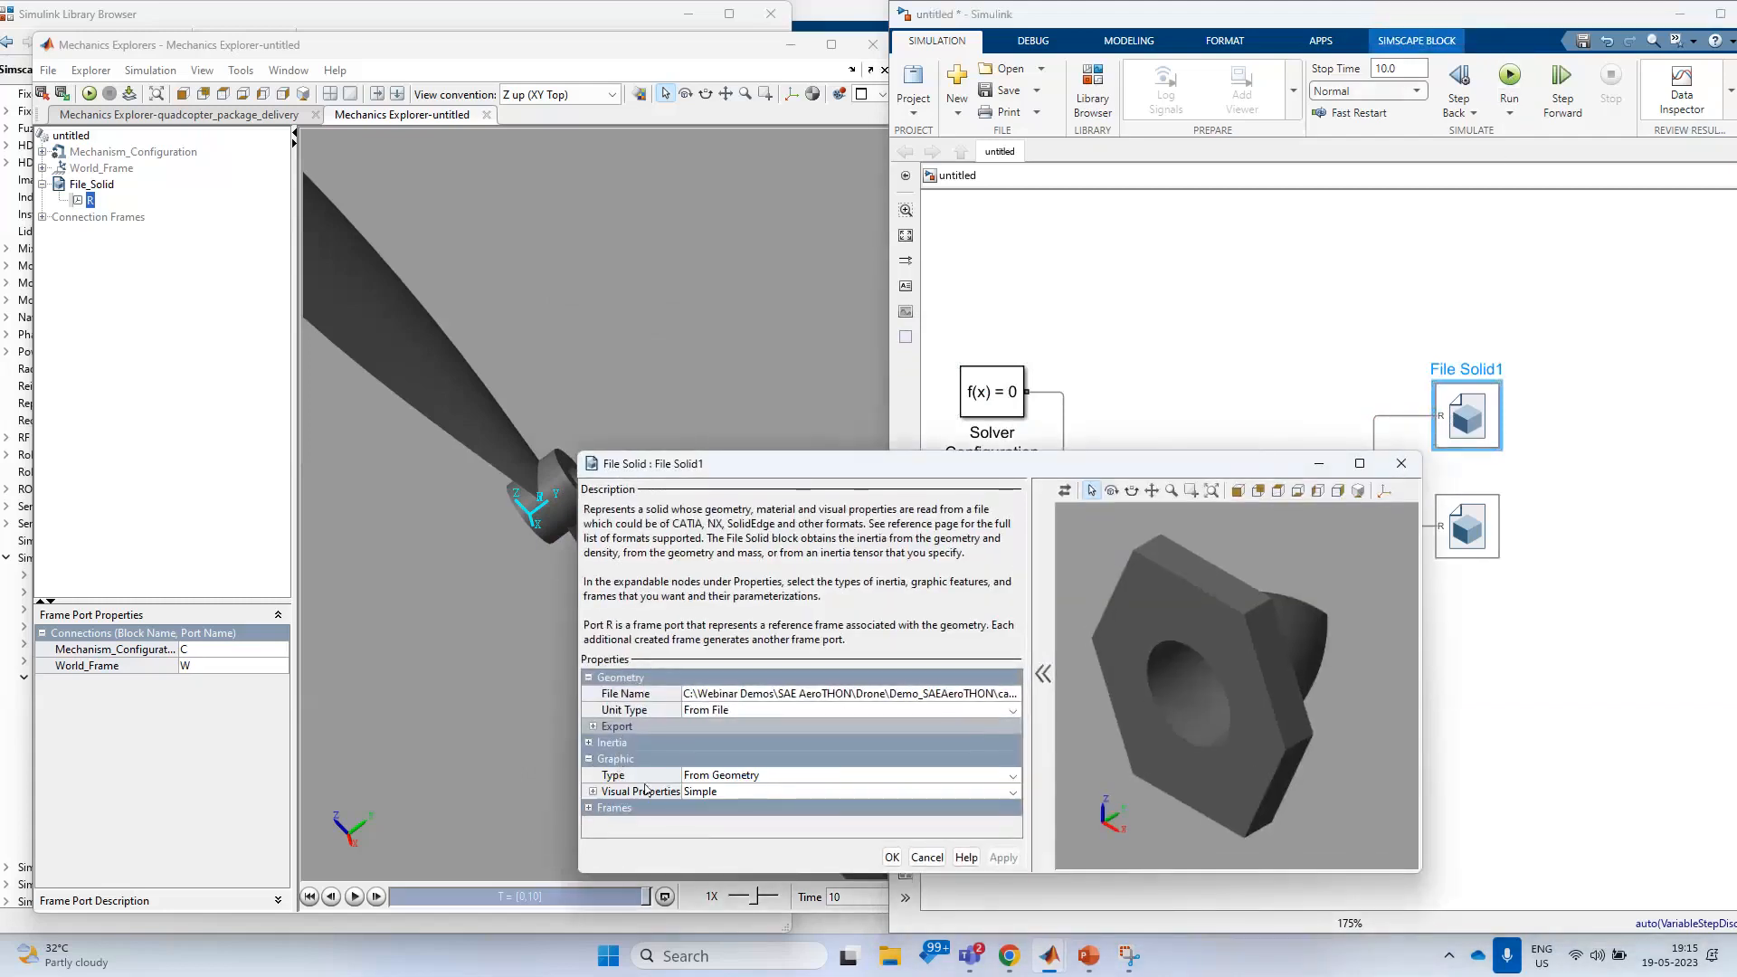
click(594, 793)
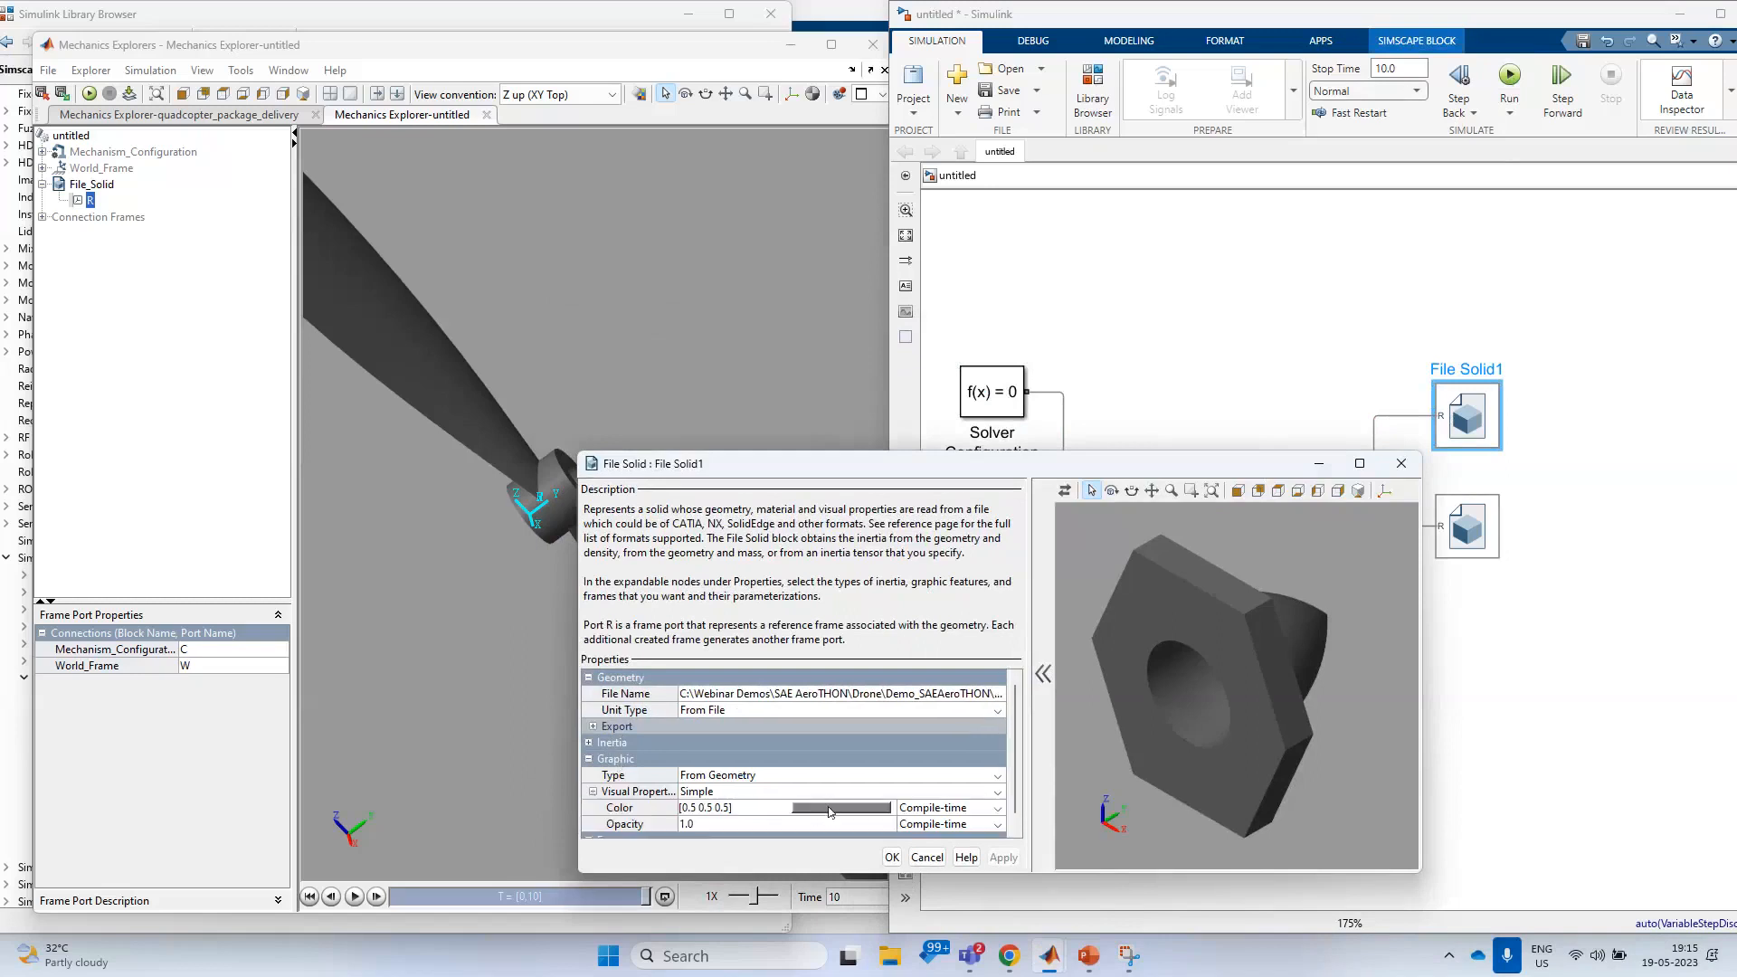
click(831, 816)
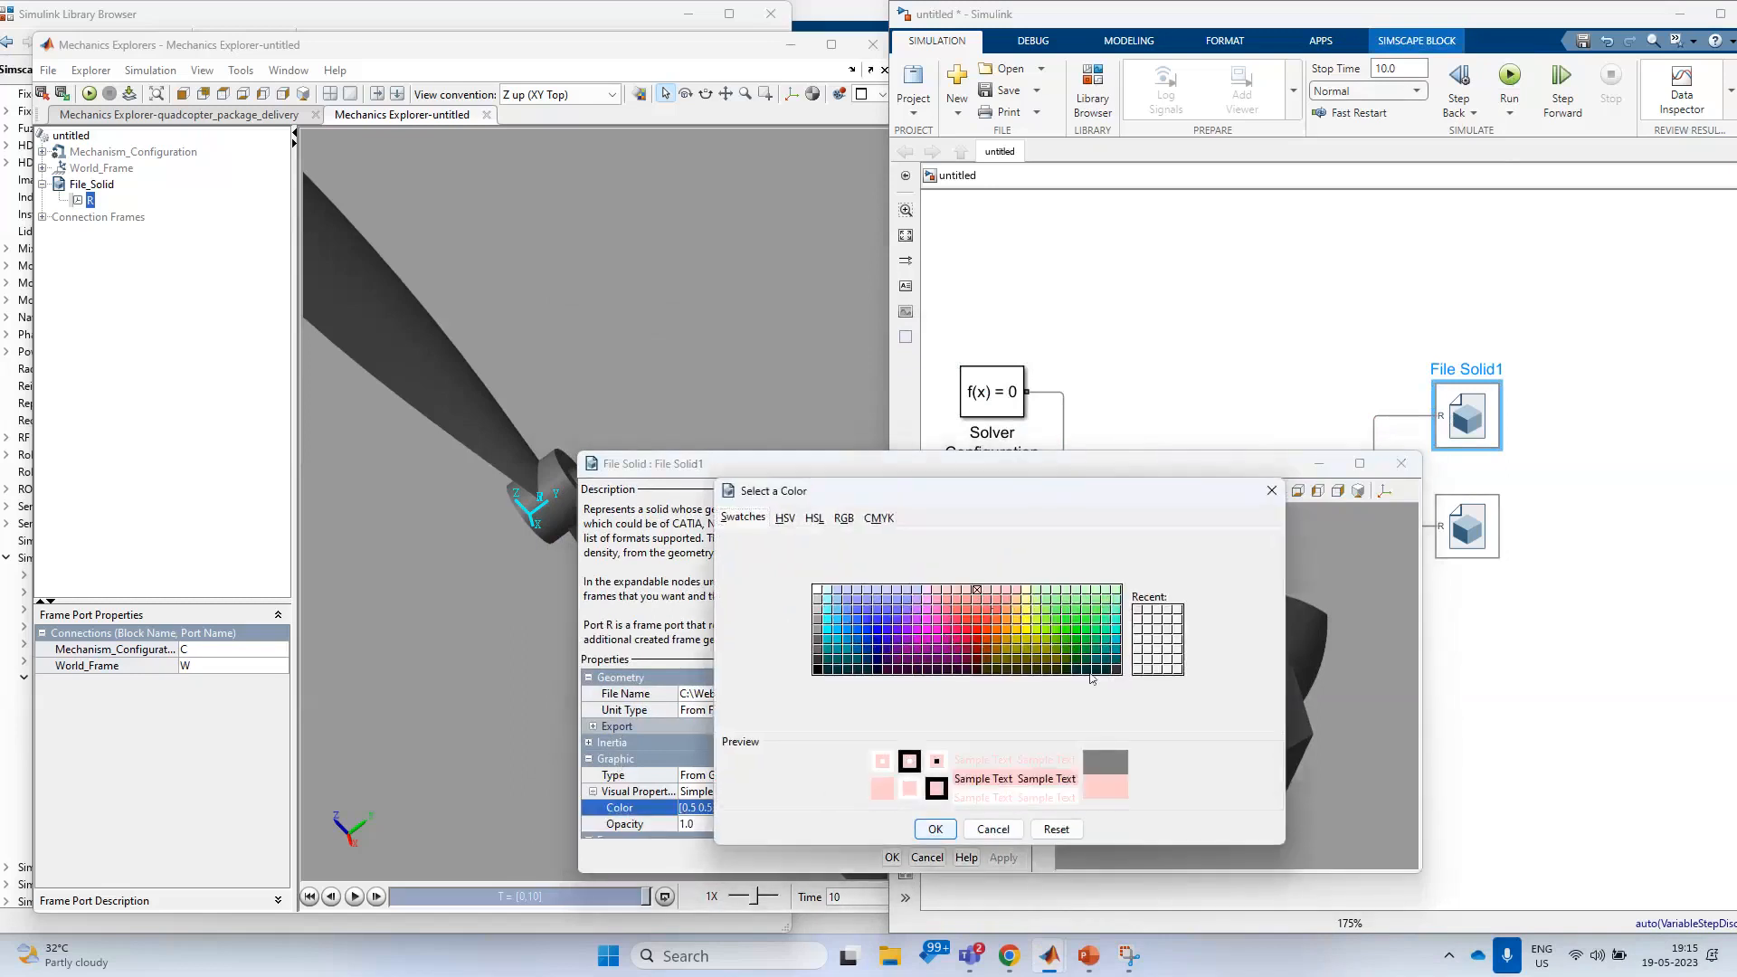
click(968, 610)
click(936, 830)
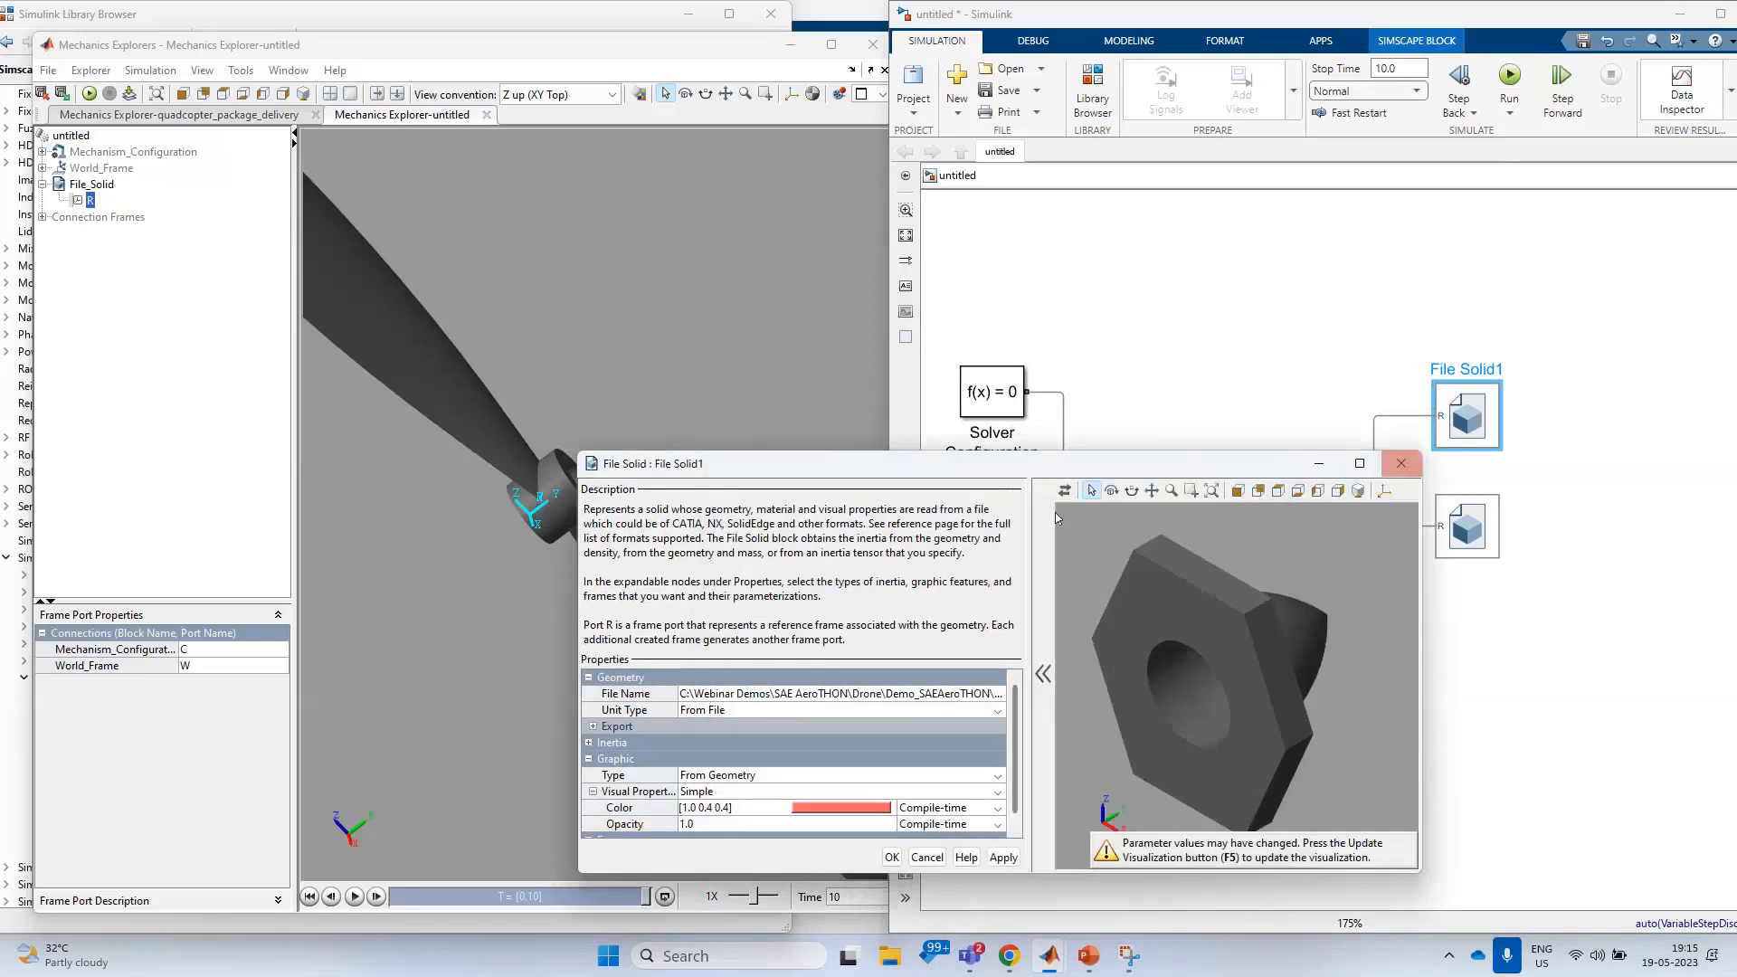
click(893, 858)
click(1509, 81)
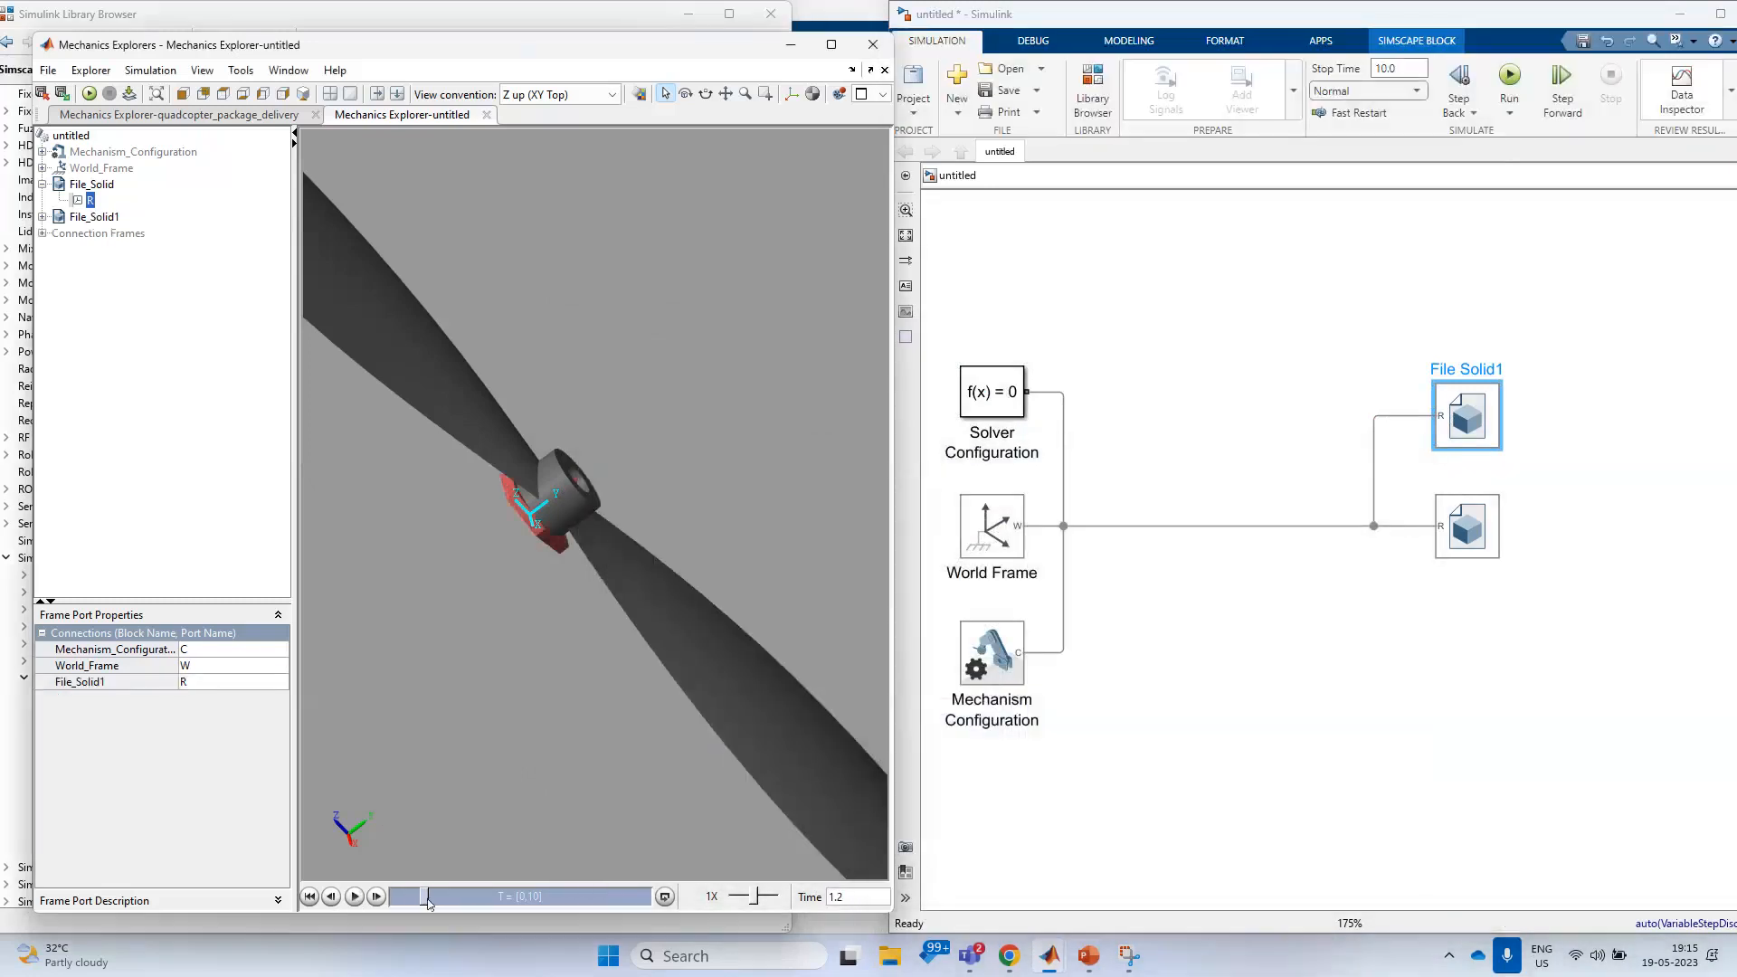
drag(556, 373, 545, 461)
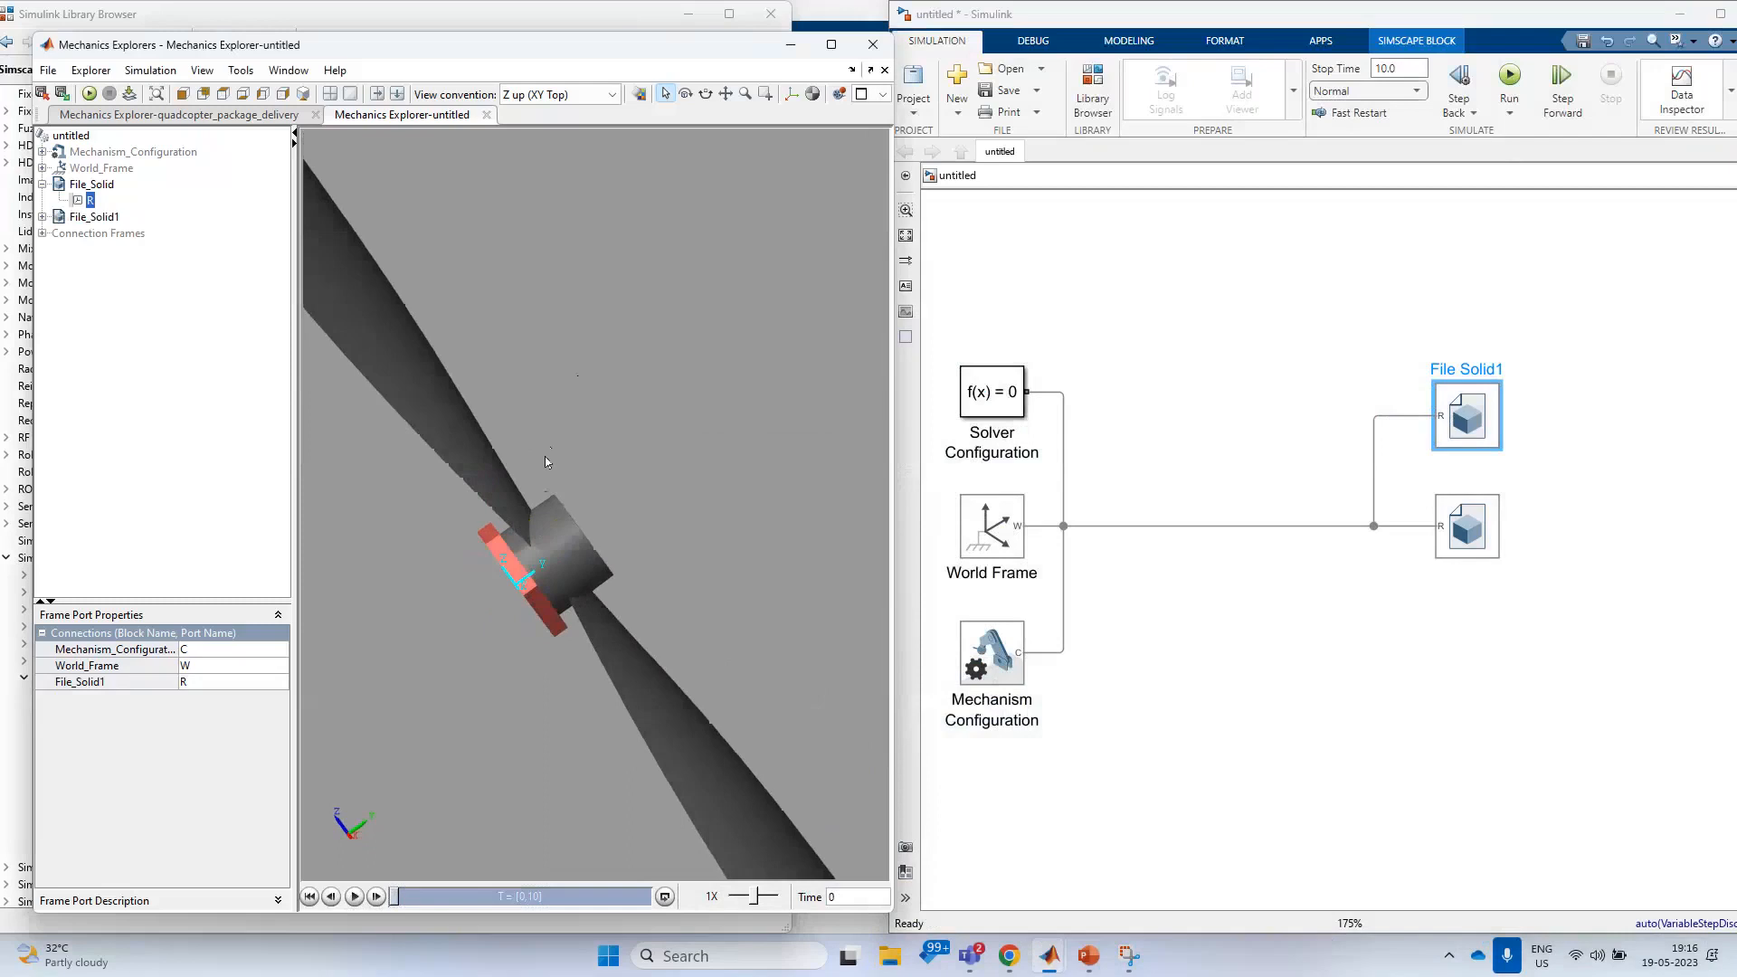
- Space the two File Solid blocks apart and insert a Rigid Transform block on the line leading to the cap solid
drag(1488, 417, 1630, 417)
click(1462, 533)
drag(1461, 532, 1438, 532)
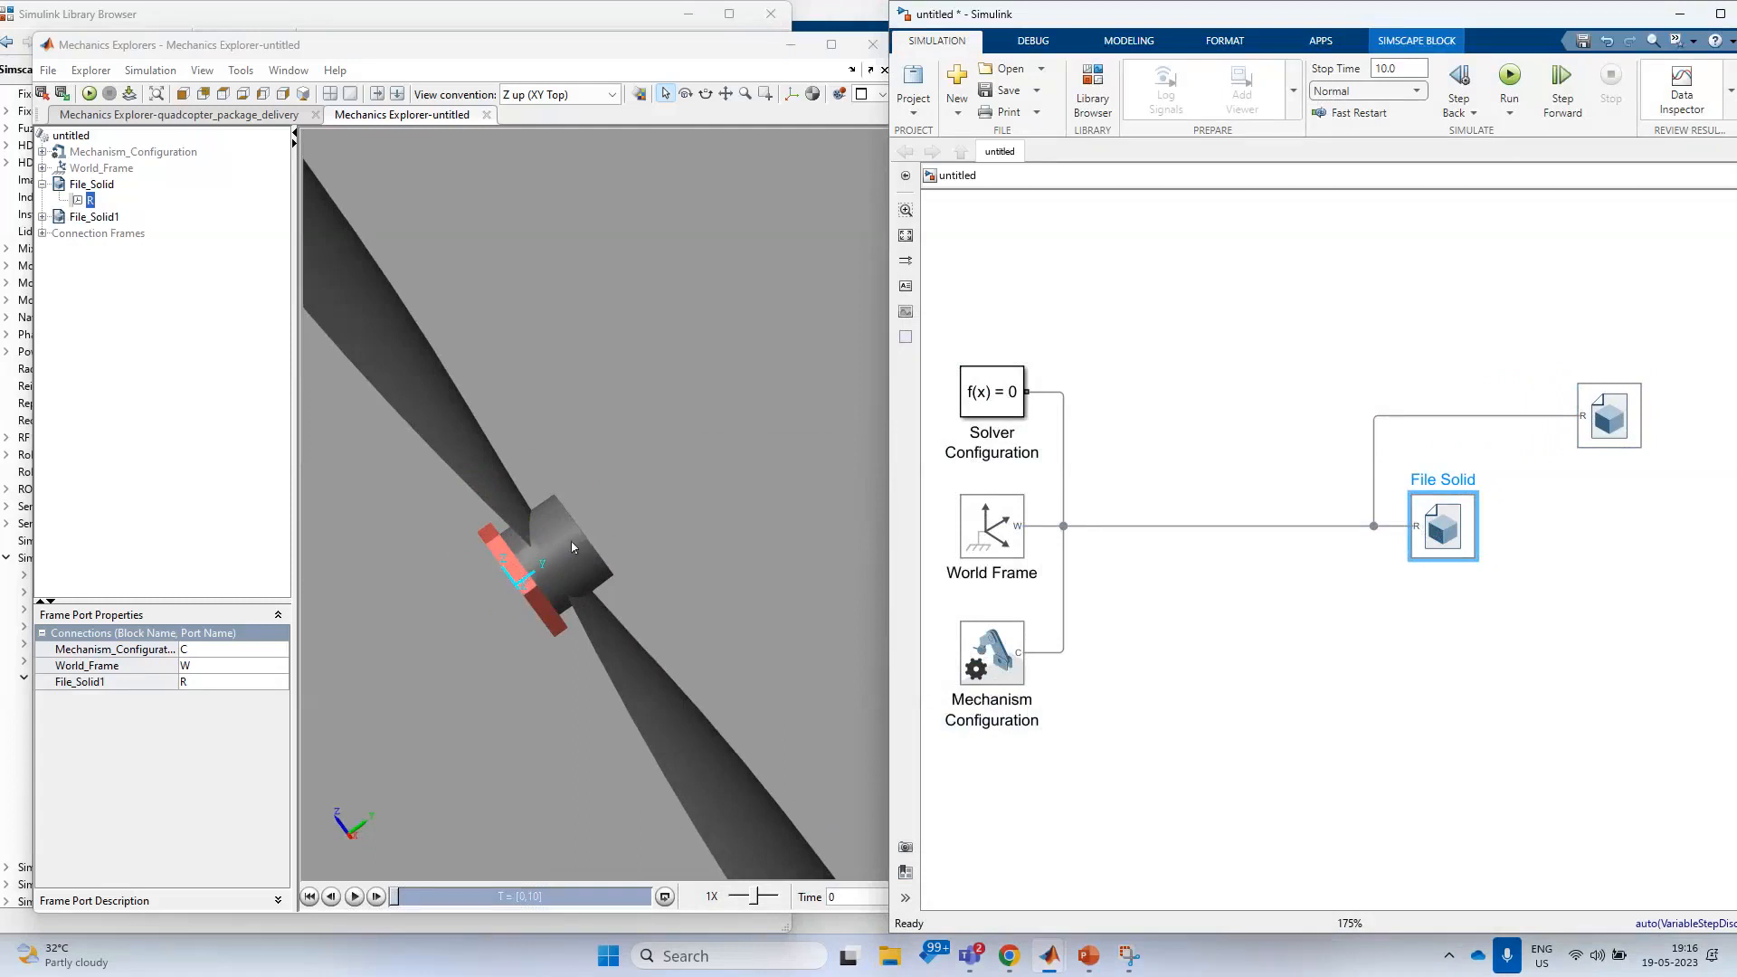
double_click(1442, 653)
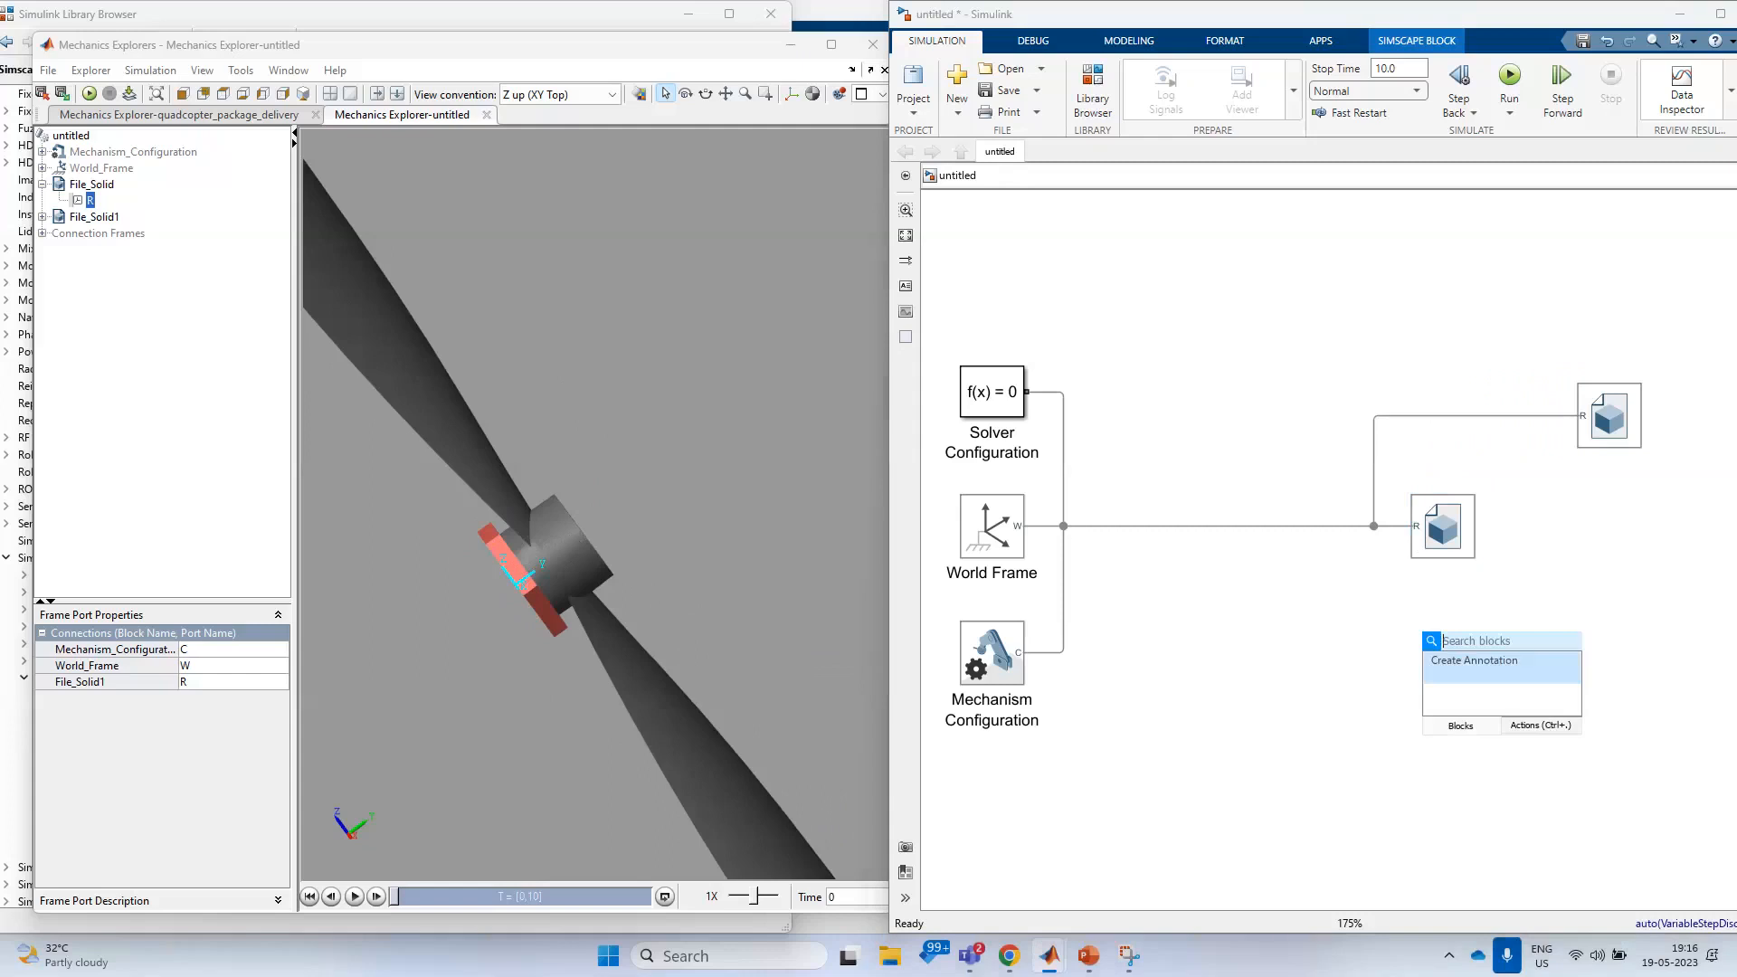
text(rigi)
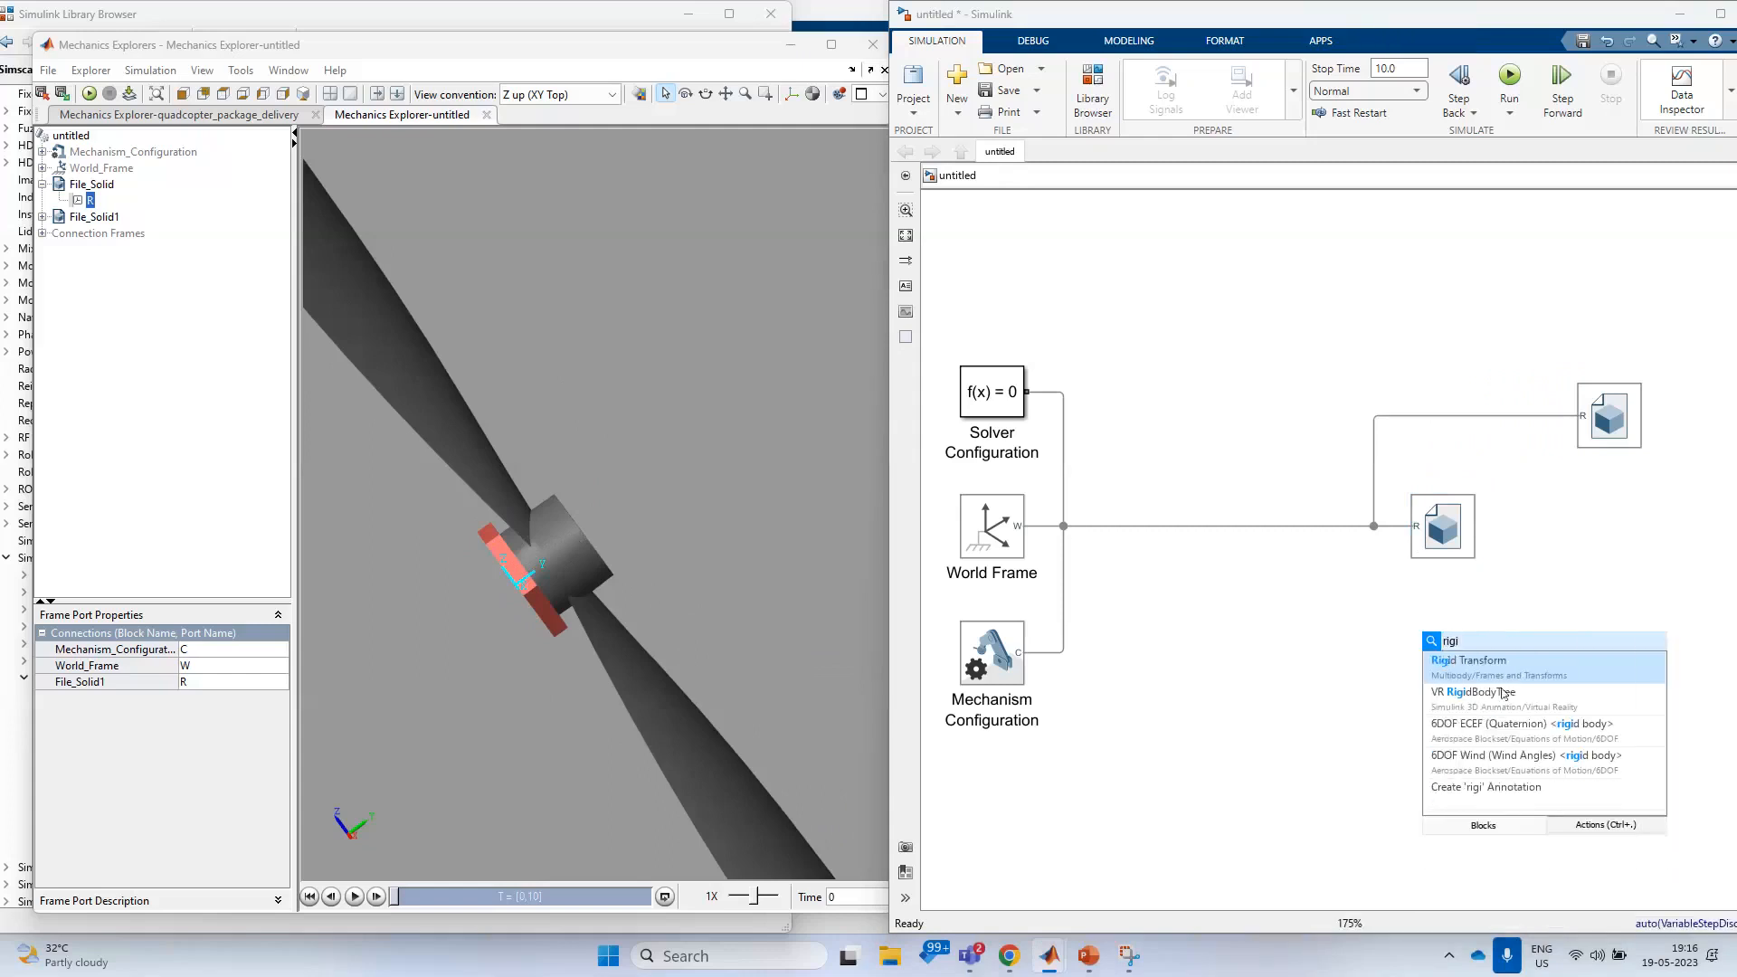
click(1529, 667)
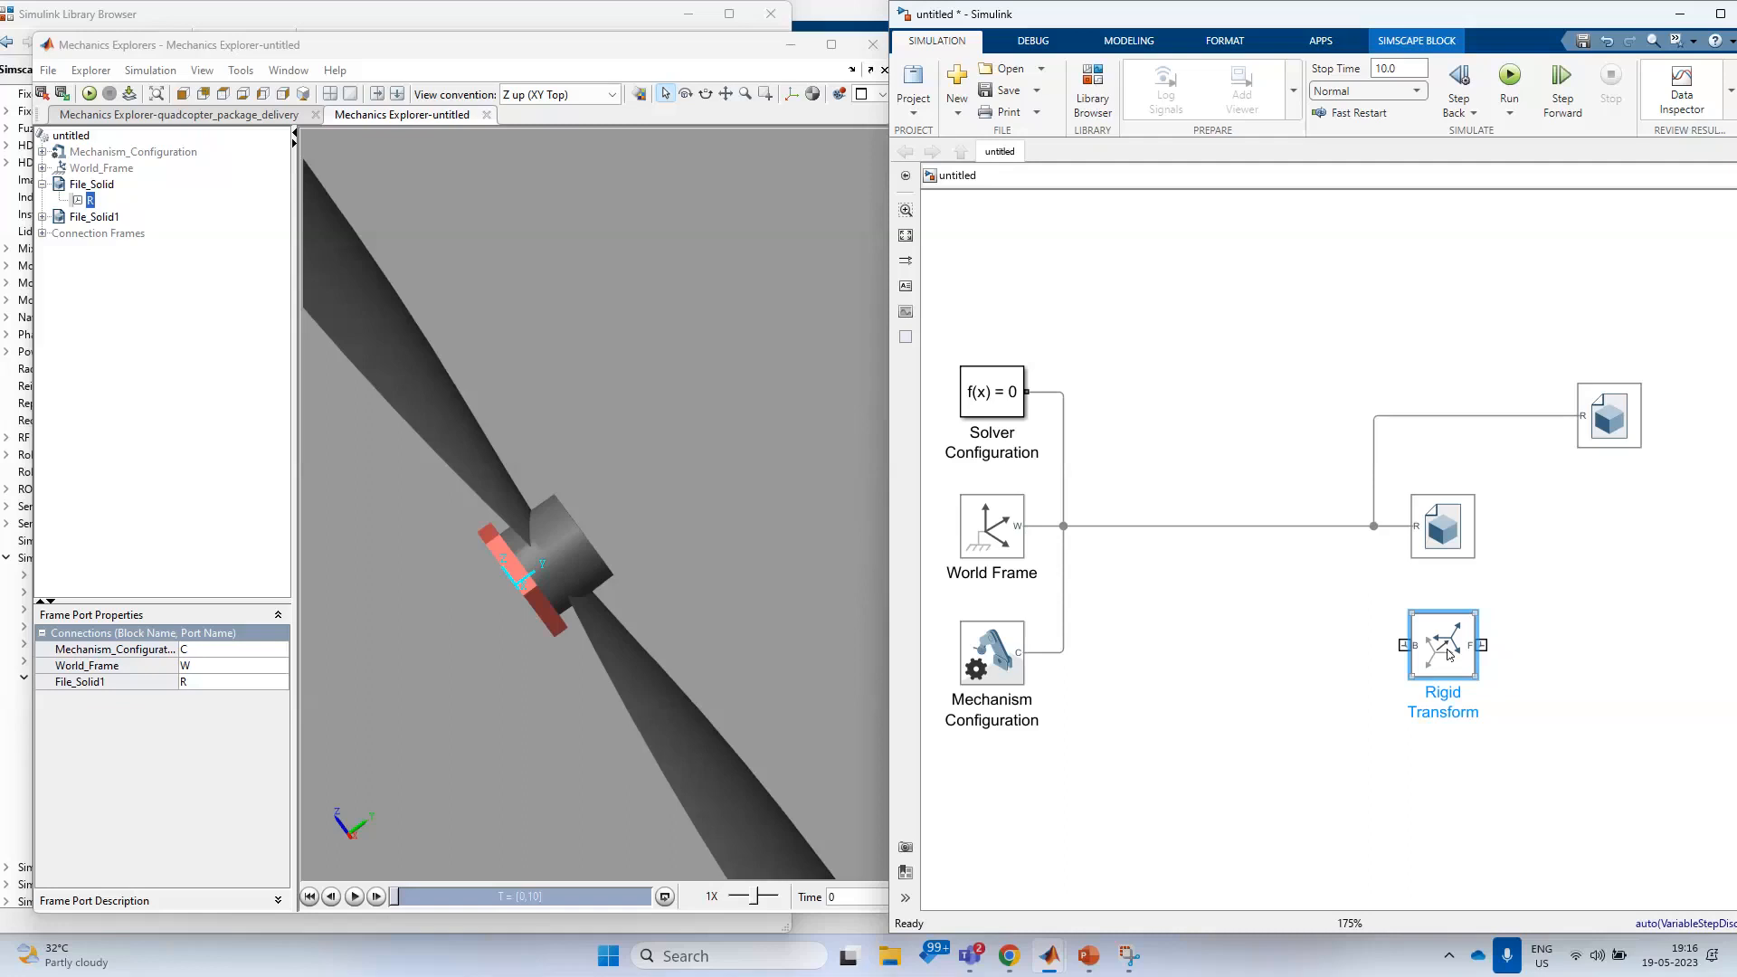
drag(1448, 652, 1491, 422)
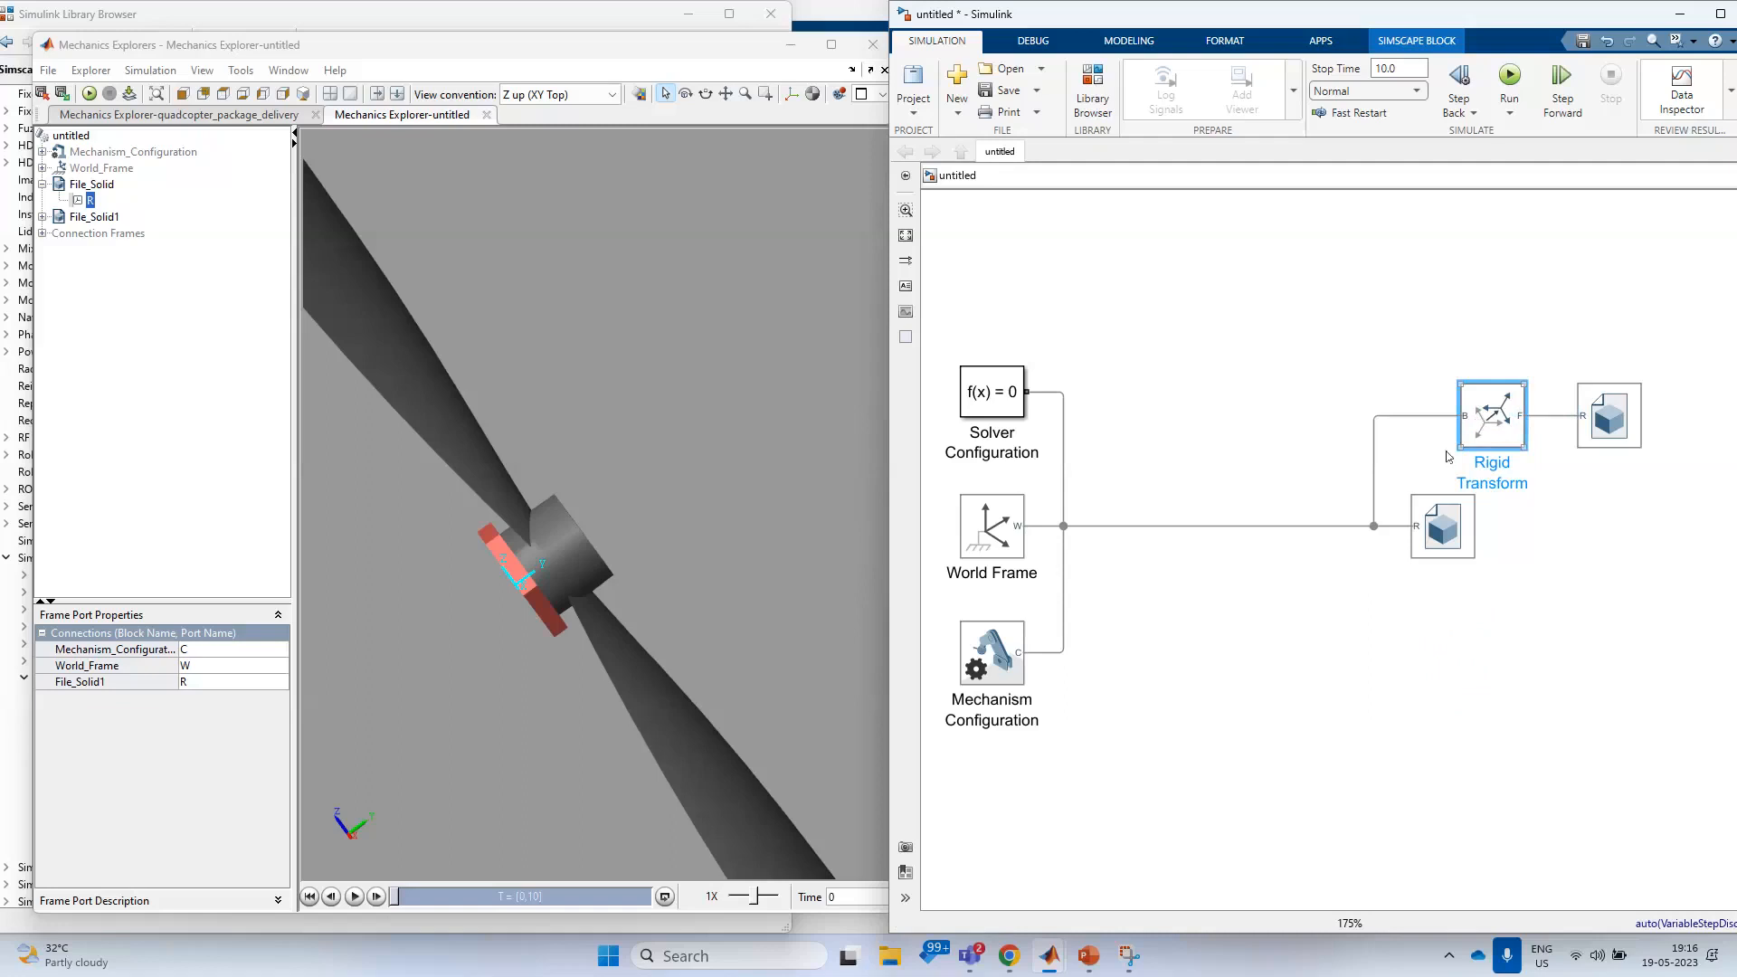
- Set the Rigid Transform's translation to Standard Axis along +Y with an offset of 0.0097 m
double_click(1495, 428)
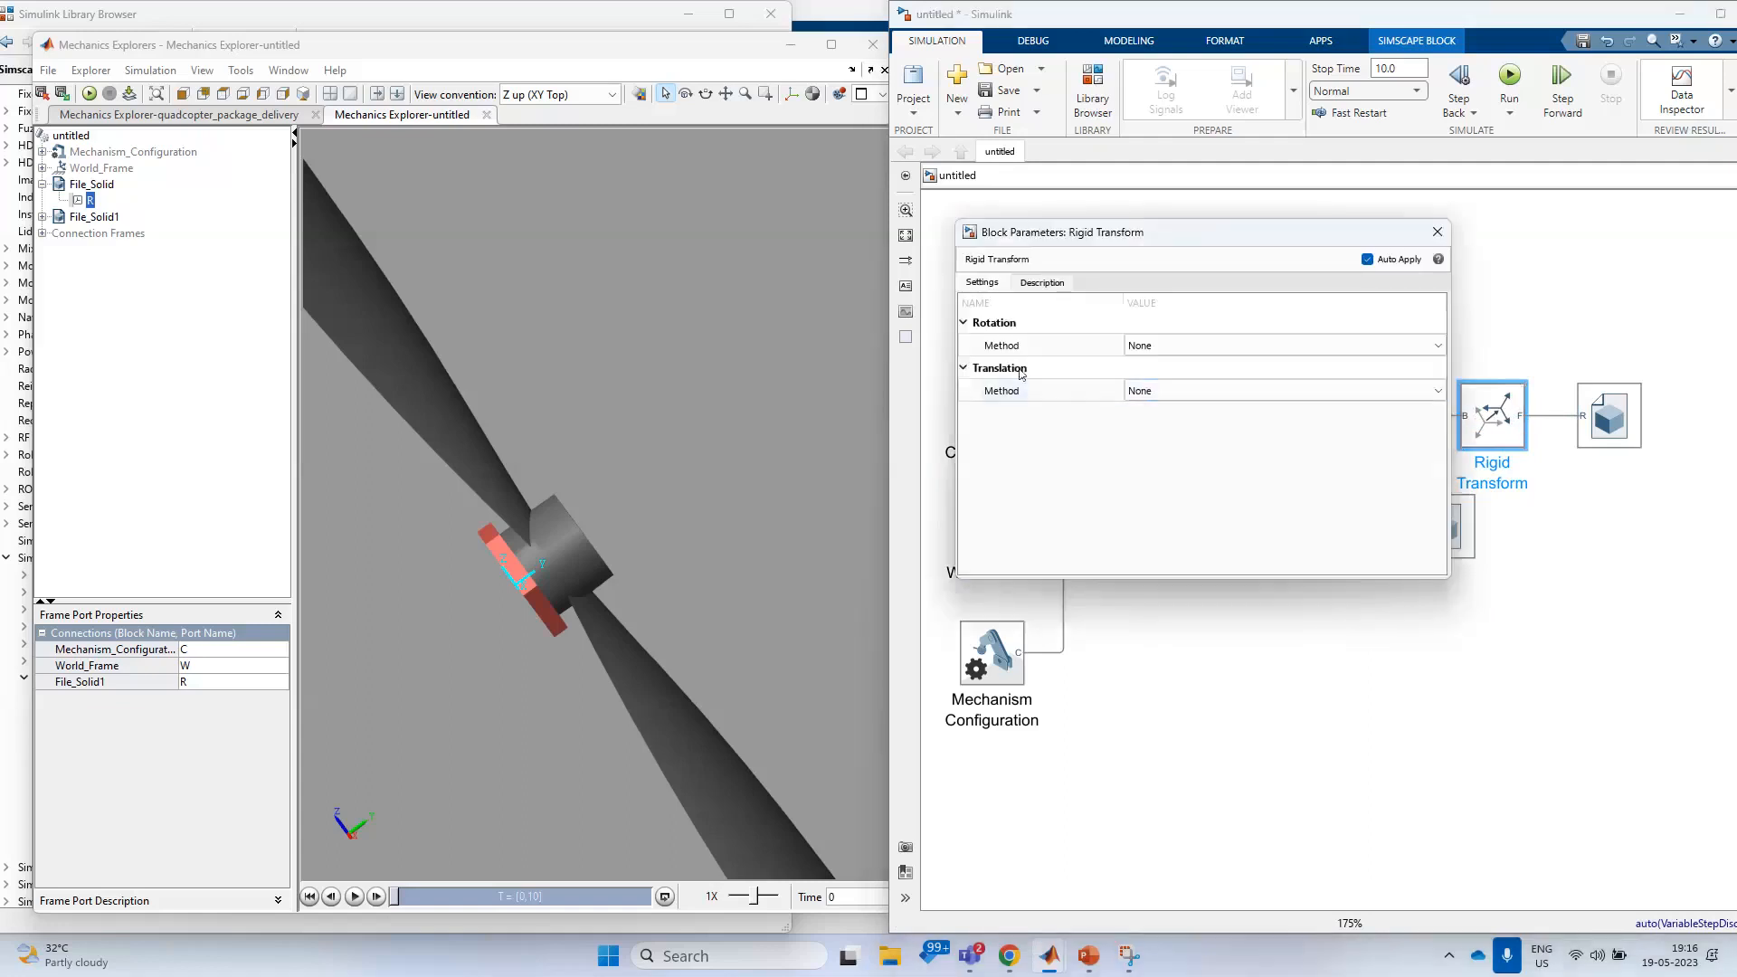
click(1174, 395)
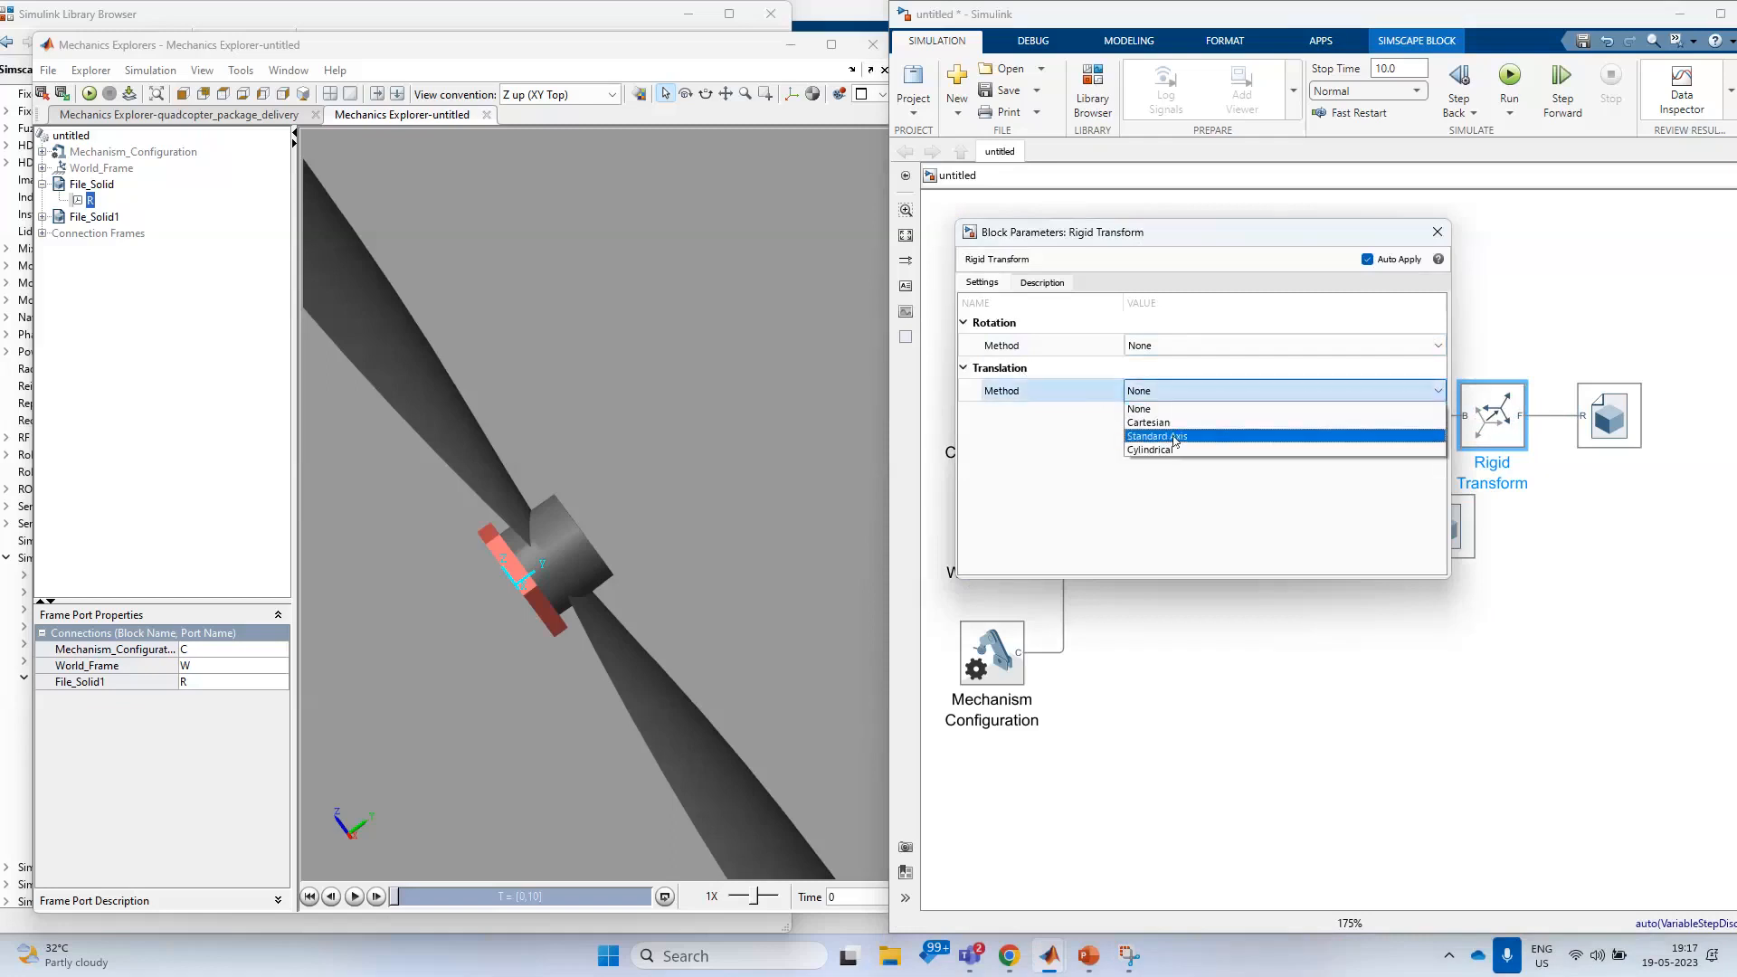
click(1174, 437)
click(1167, 414)
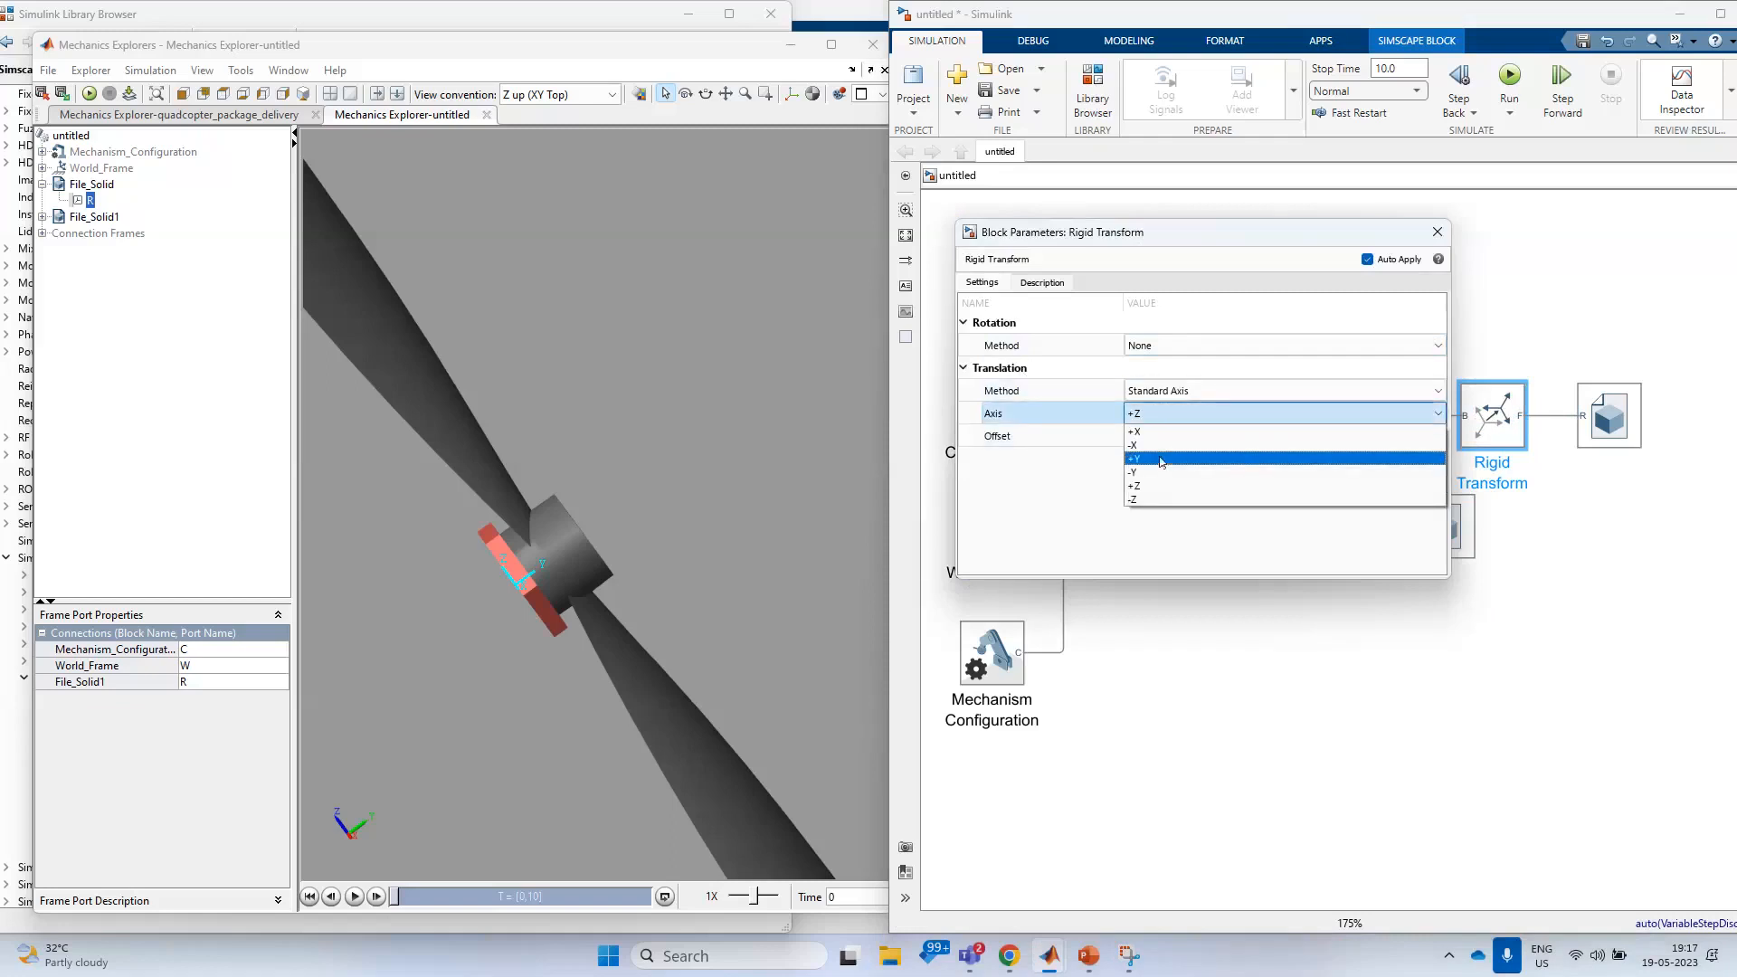
click(1162, 460)
click(1167, 436)
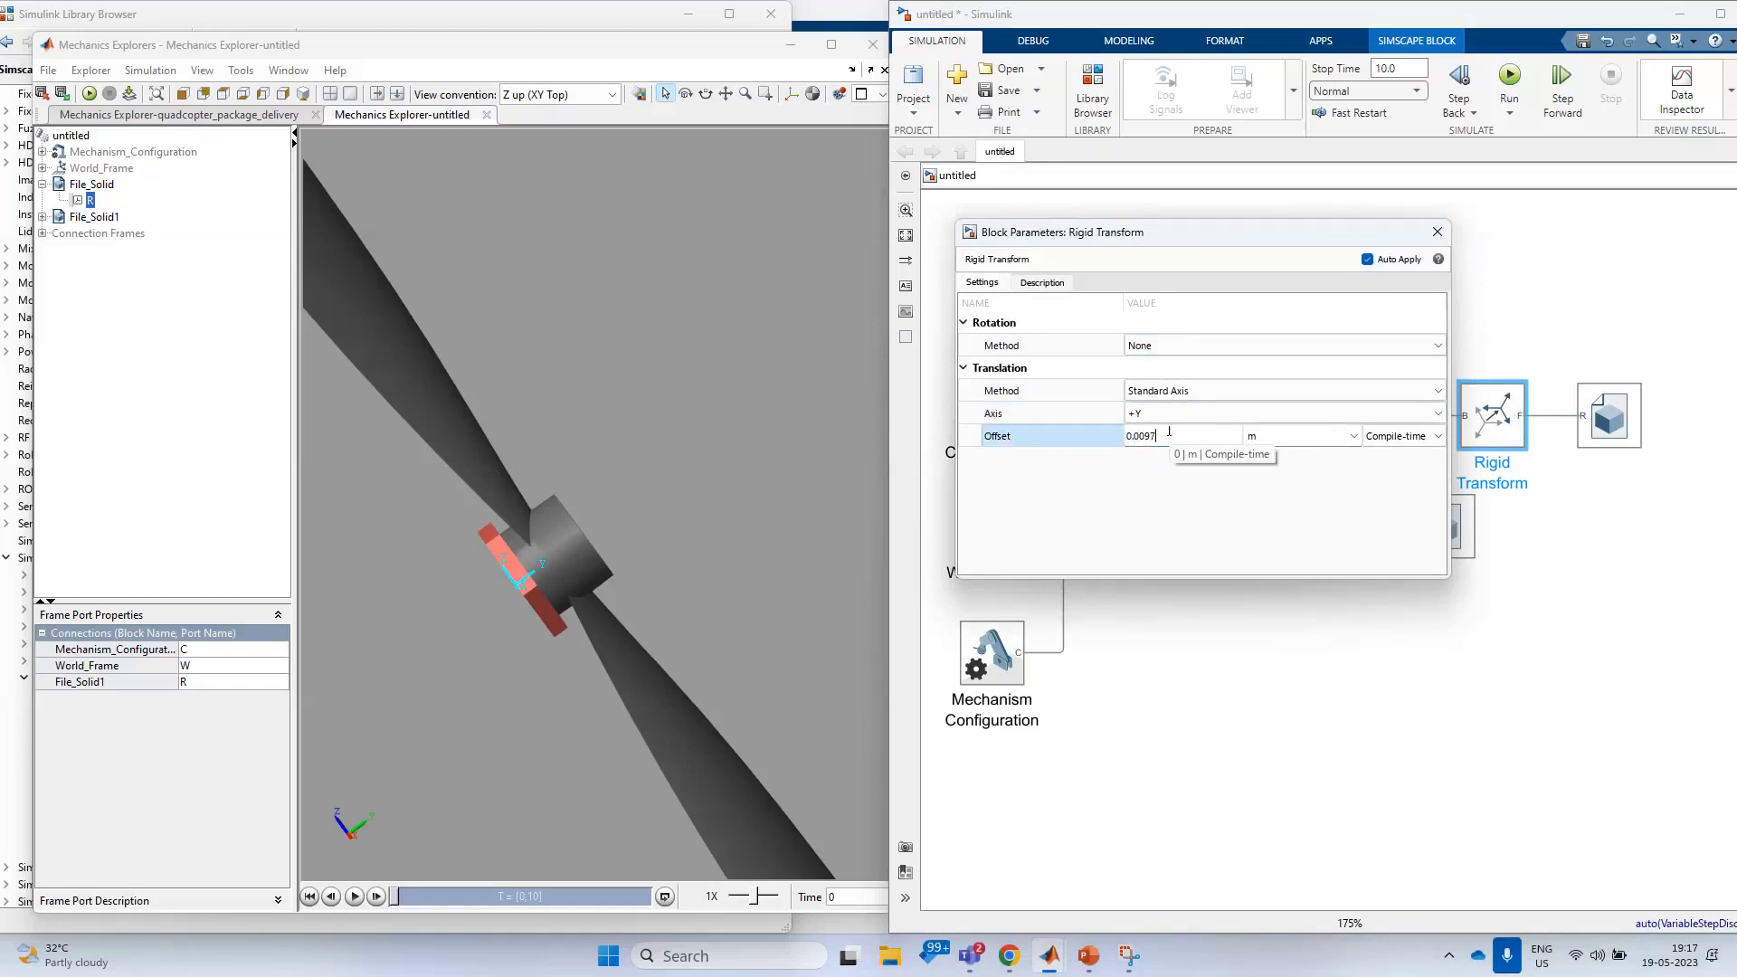
text(.0097)
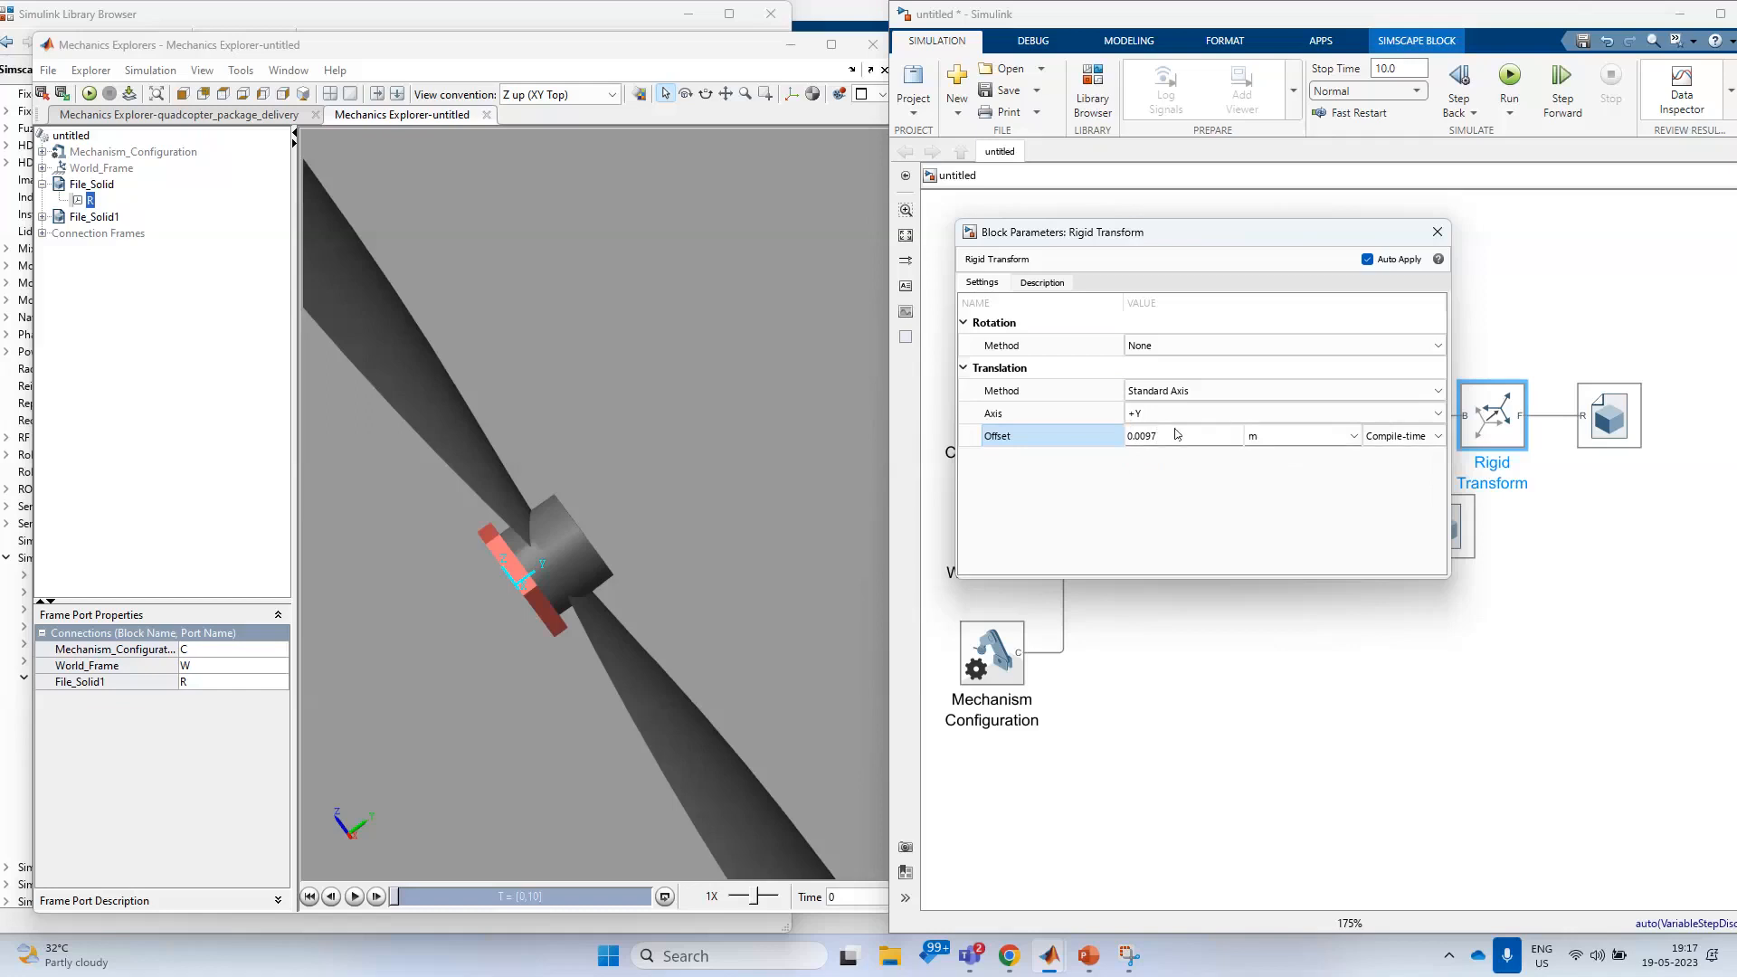
- Run the simulation with the cap offset applied and inspect the cap's position on the propeller hub
click(1437, 232)
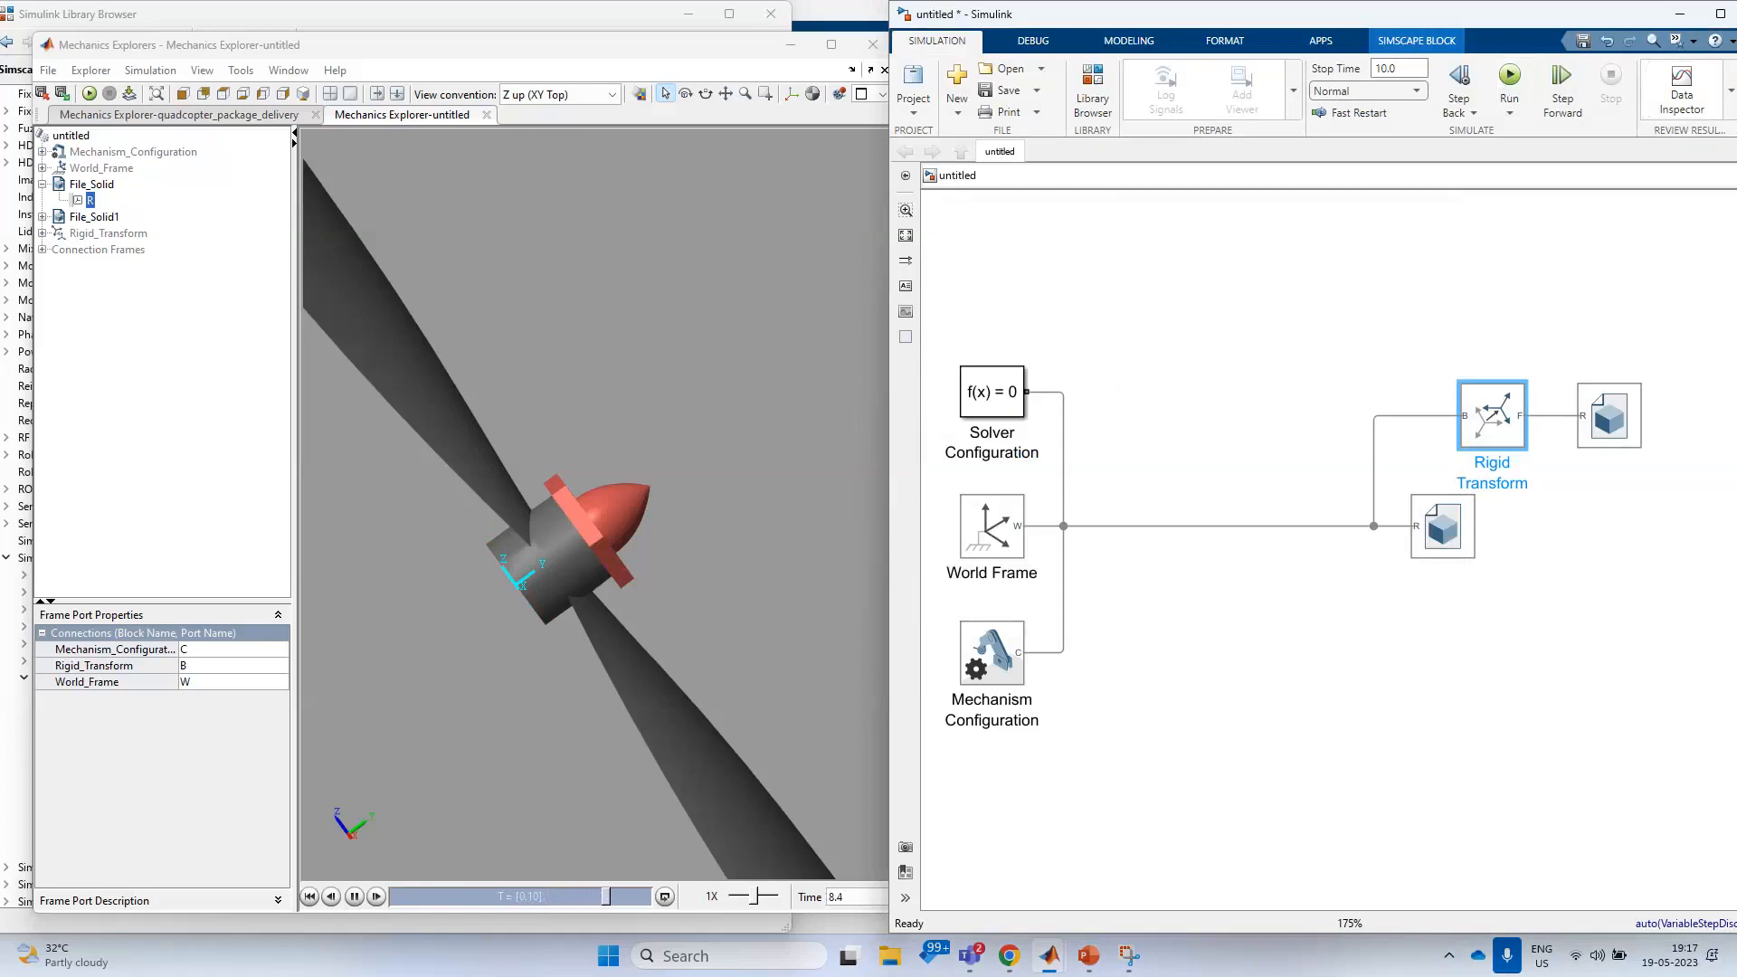
click(367, 897)
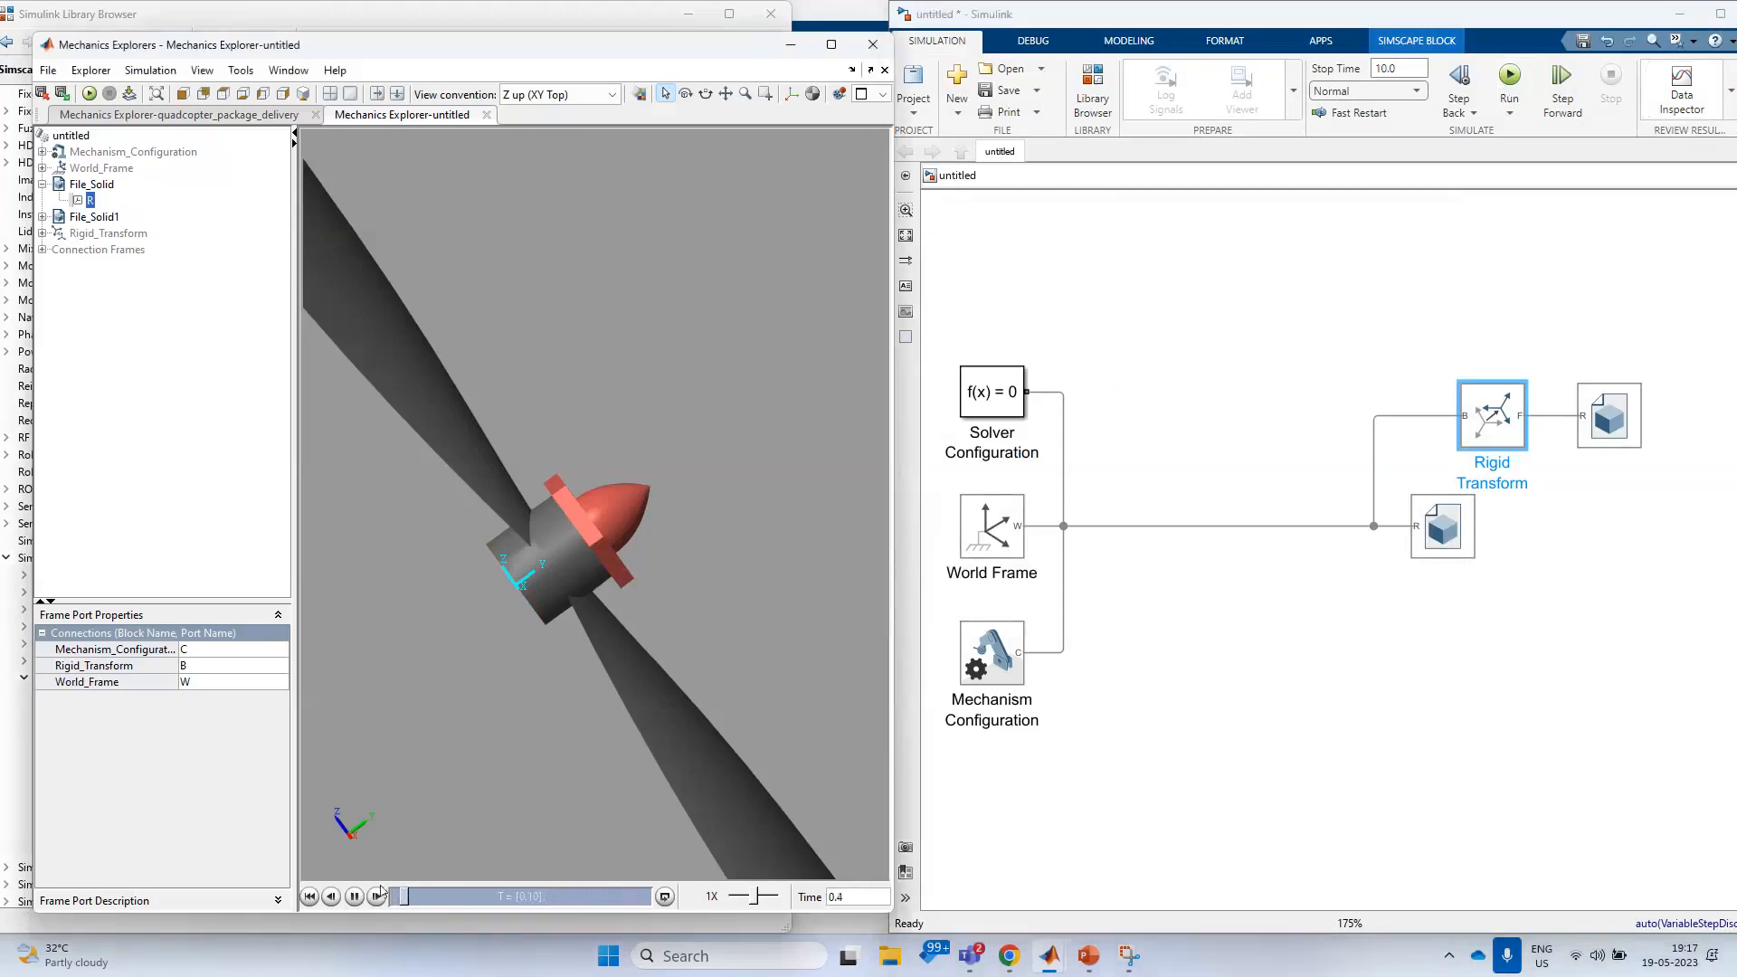
scroll(562, 446, down, 5)
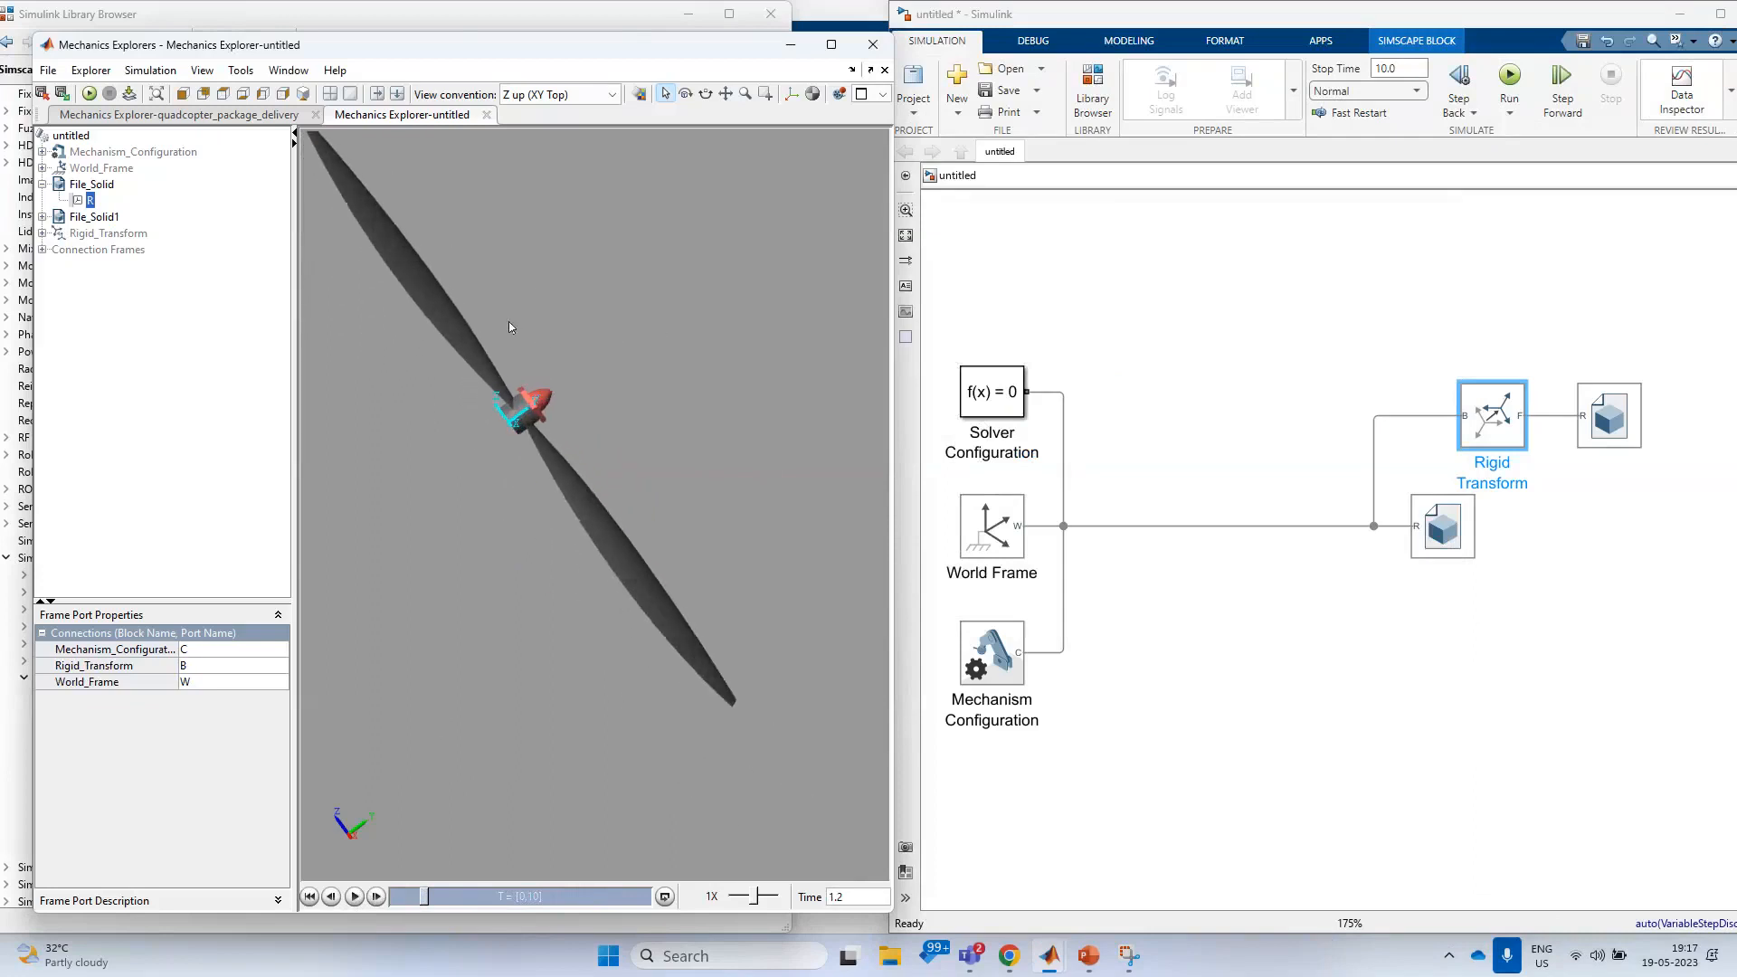
click(1214, 585)
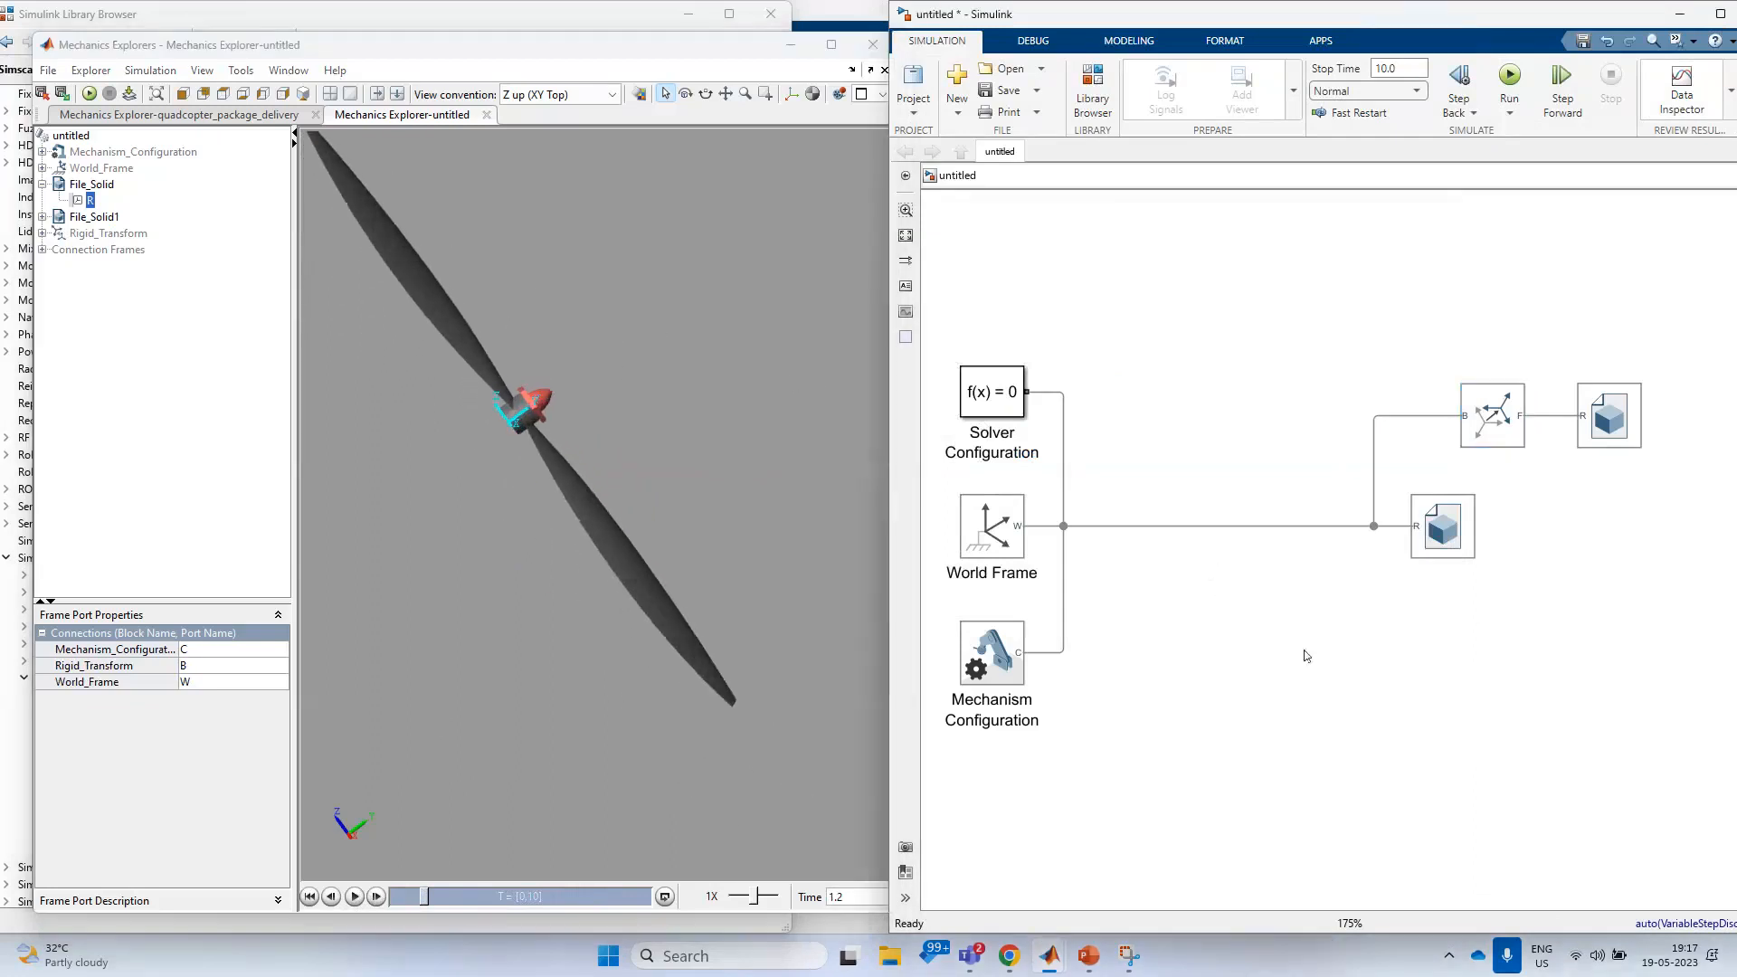
double_click(1254, 609)
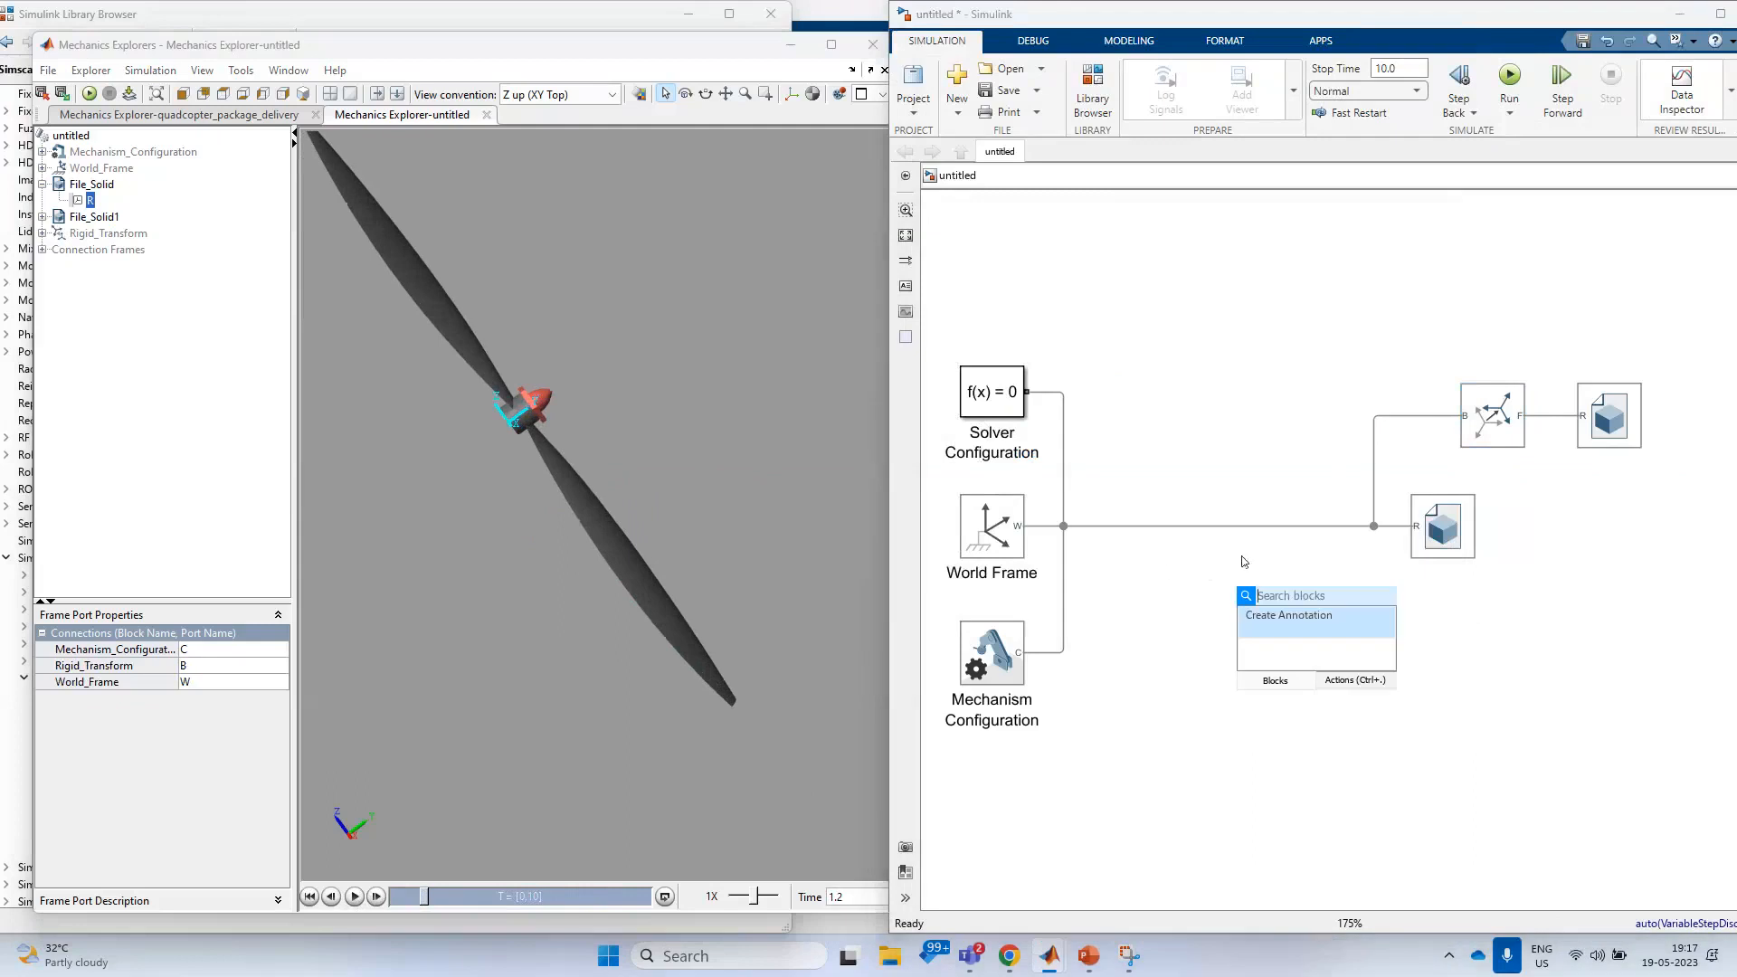
click(1169, 570)
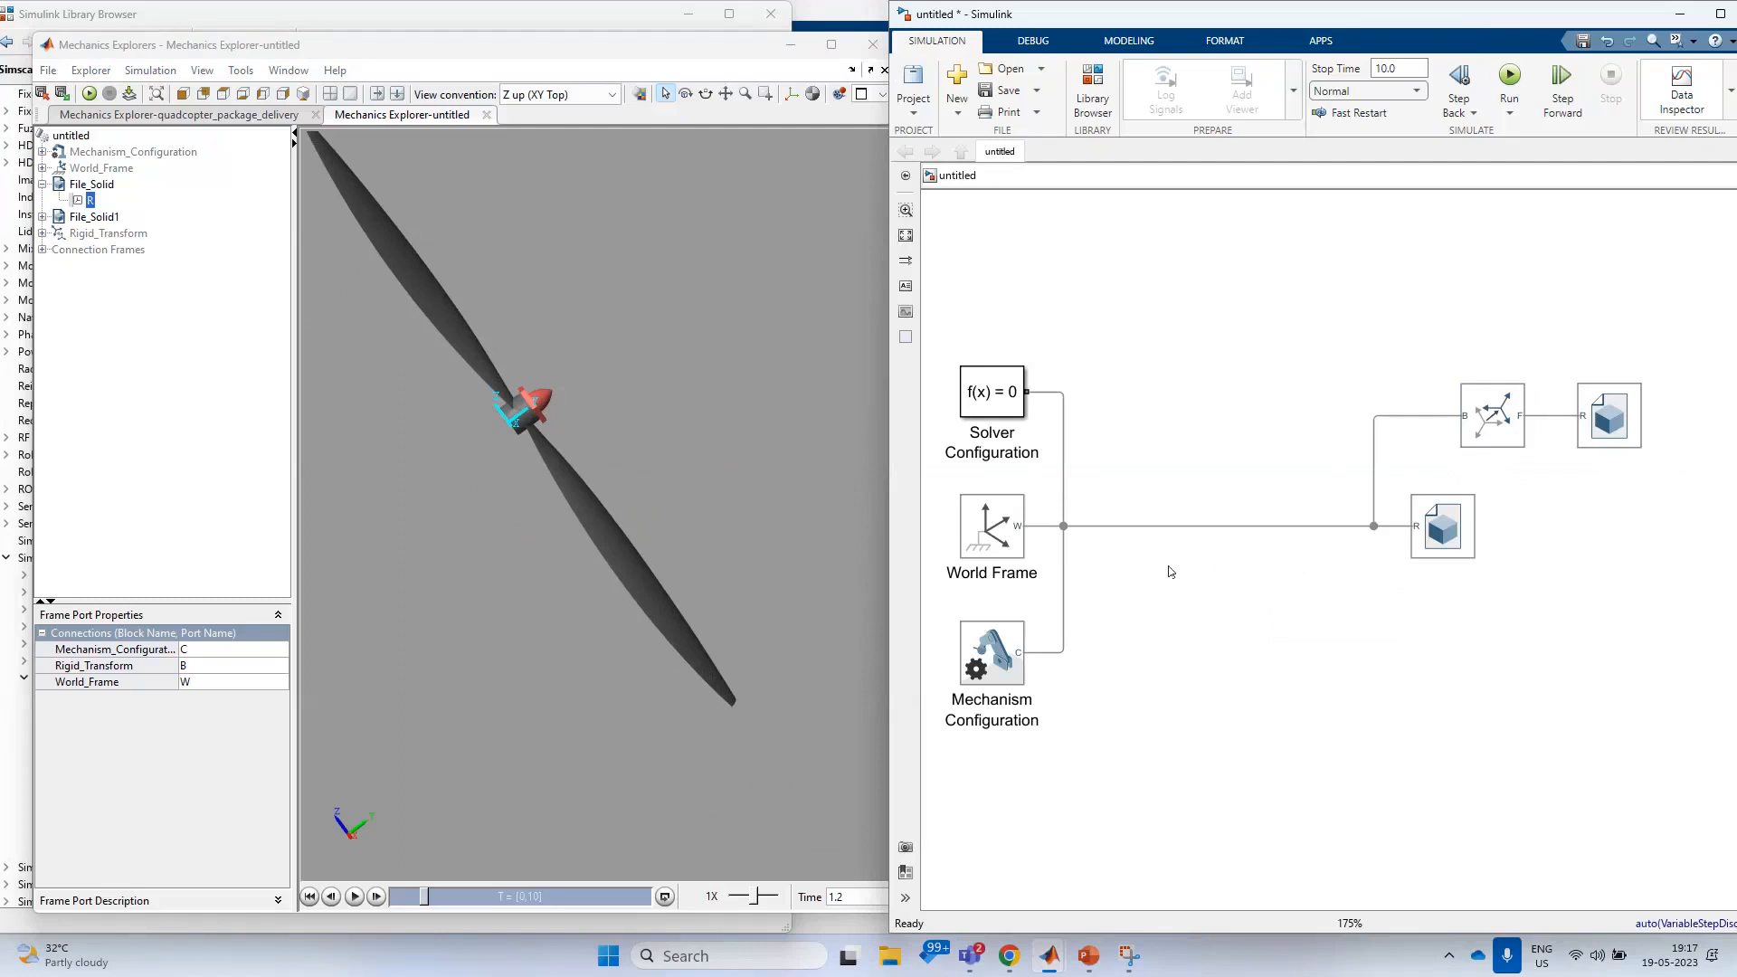
- Insert a Revolute Joint from the Simscape Multibody Joints library on the line between the World Frame and the propeller solids
click(1093, 92)
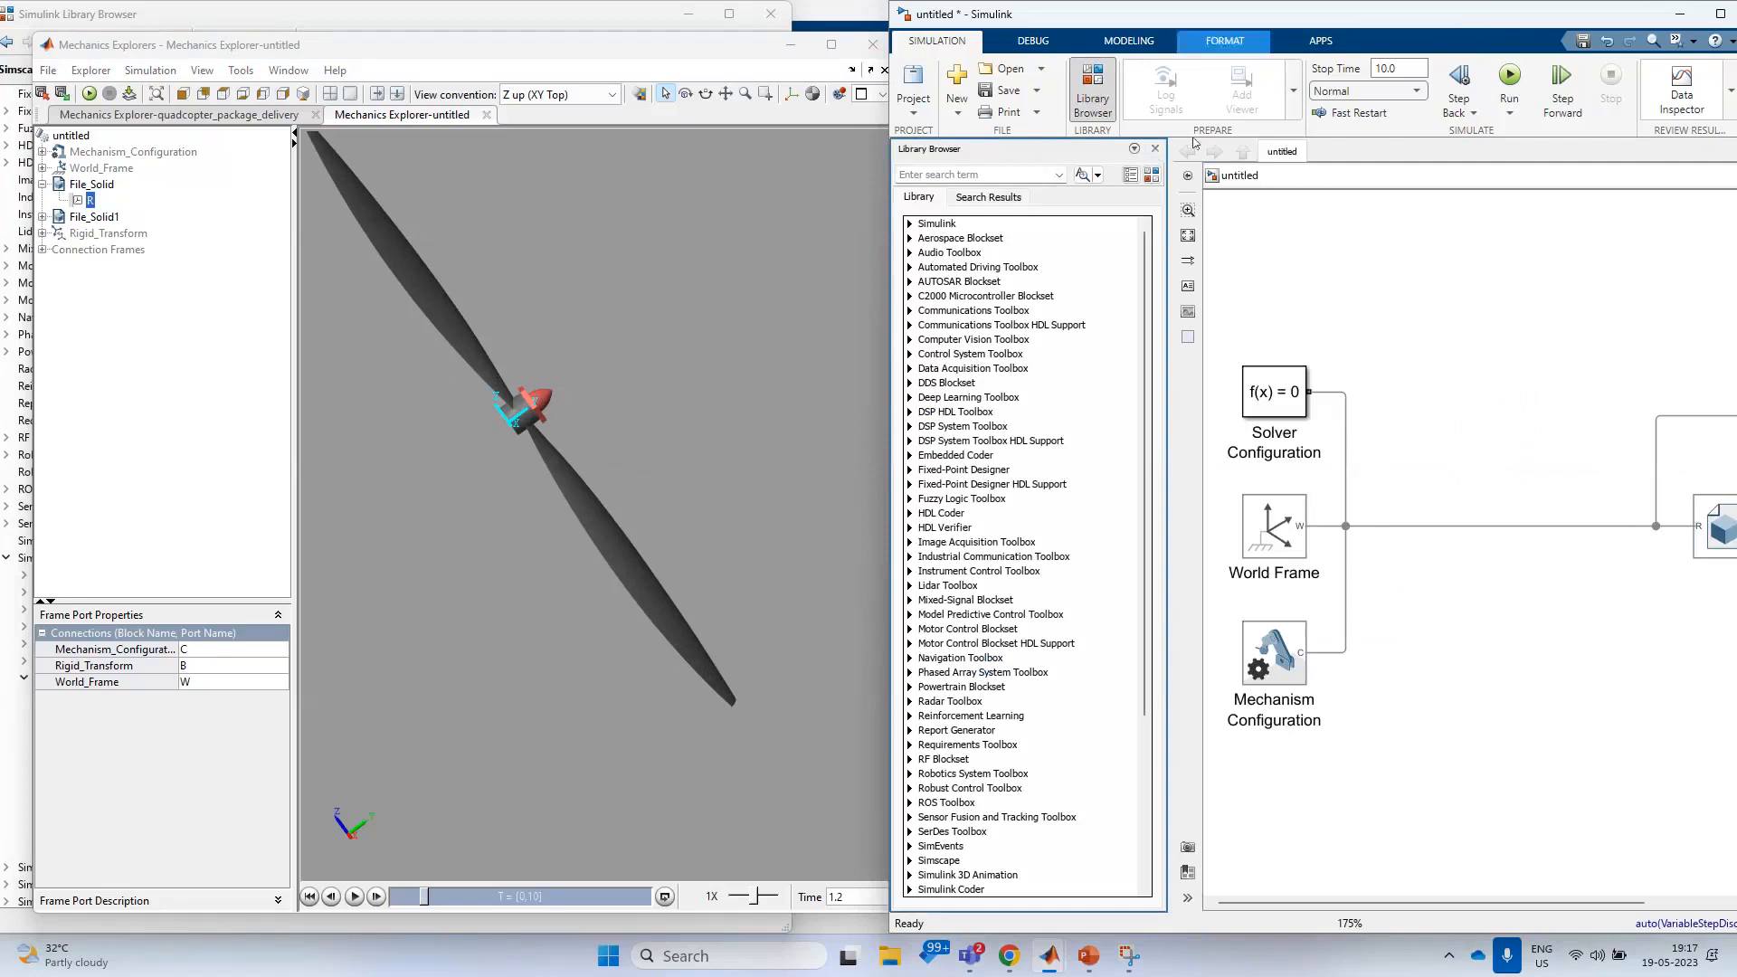
click(1151, 175)
click(5, 42)
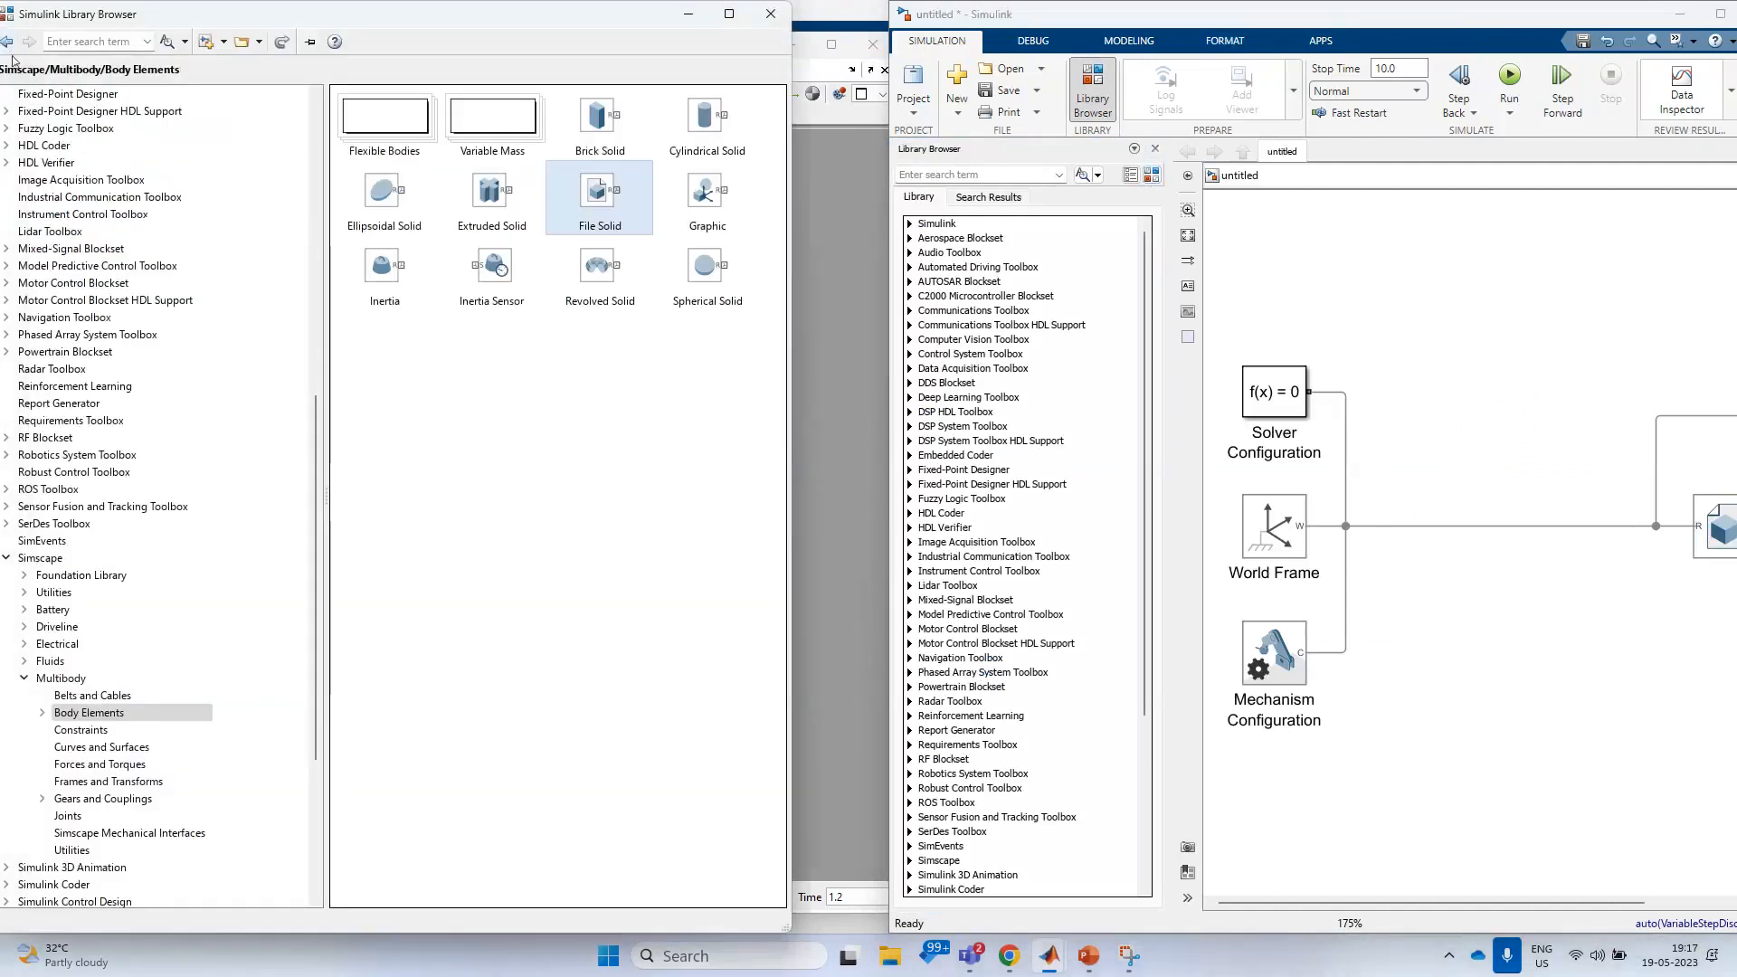
double_click(708, 193)
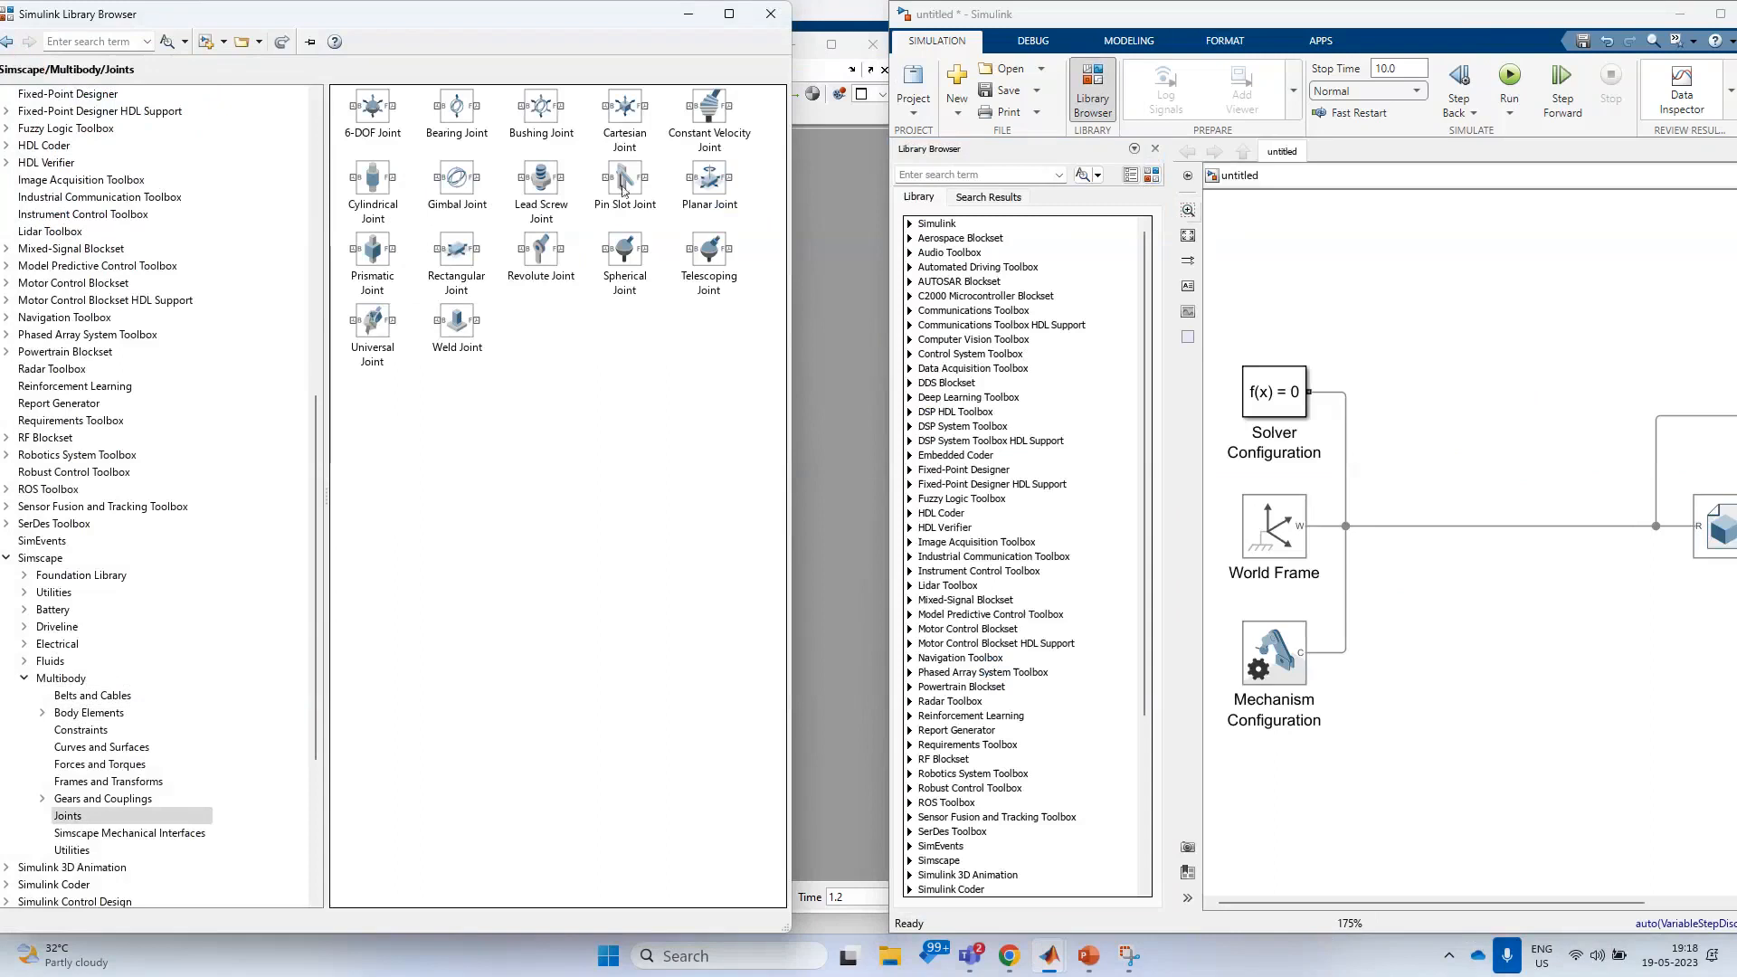
drag(541, 263, 1493, 511)
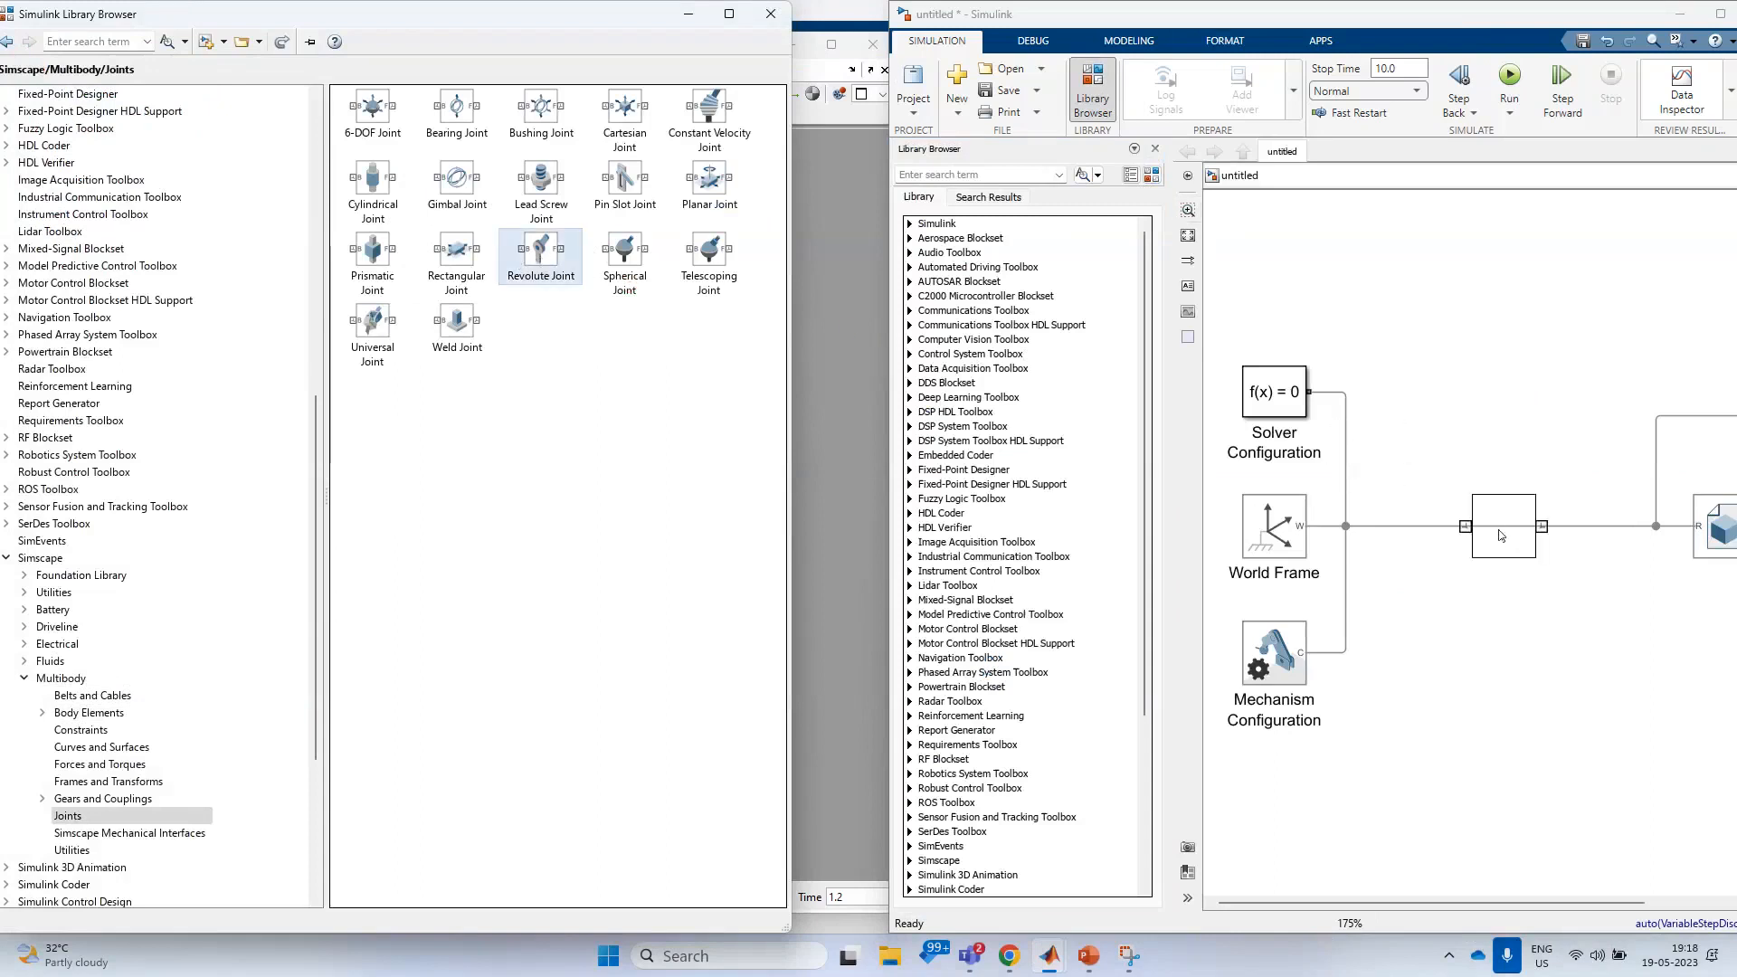
click(689, 20)
click(1157, 149)
click(1229, 264)
- Set the Revolute Joint's torque actuation to Provided by Input, leaving motion Automatically Computed
double_click(1222, 527)
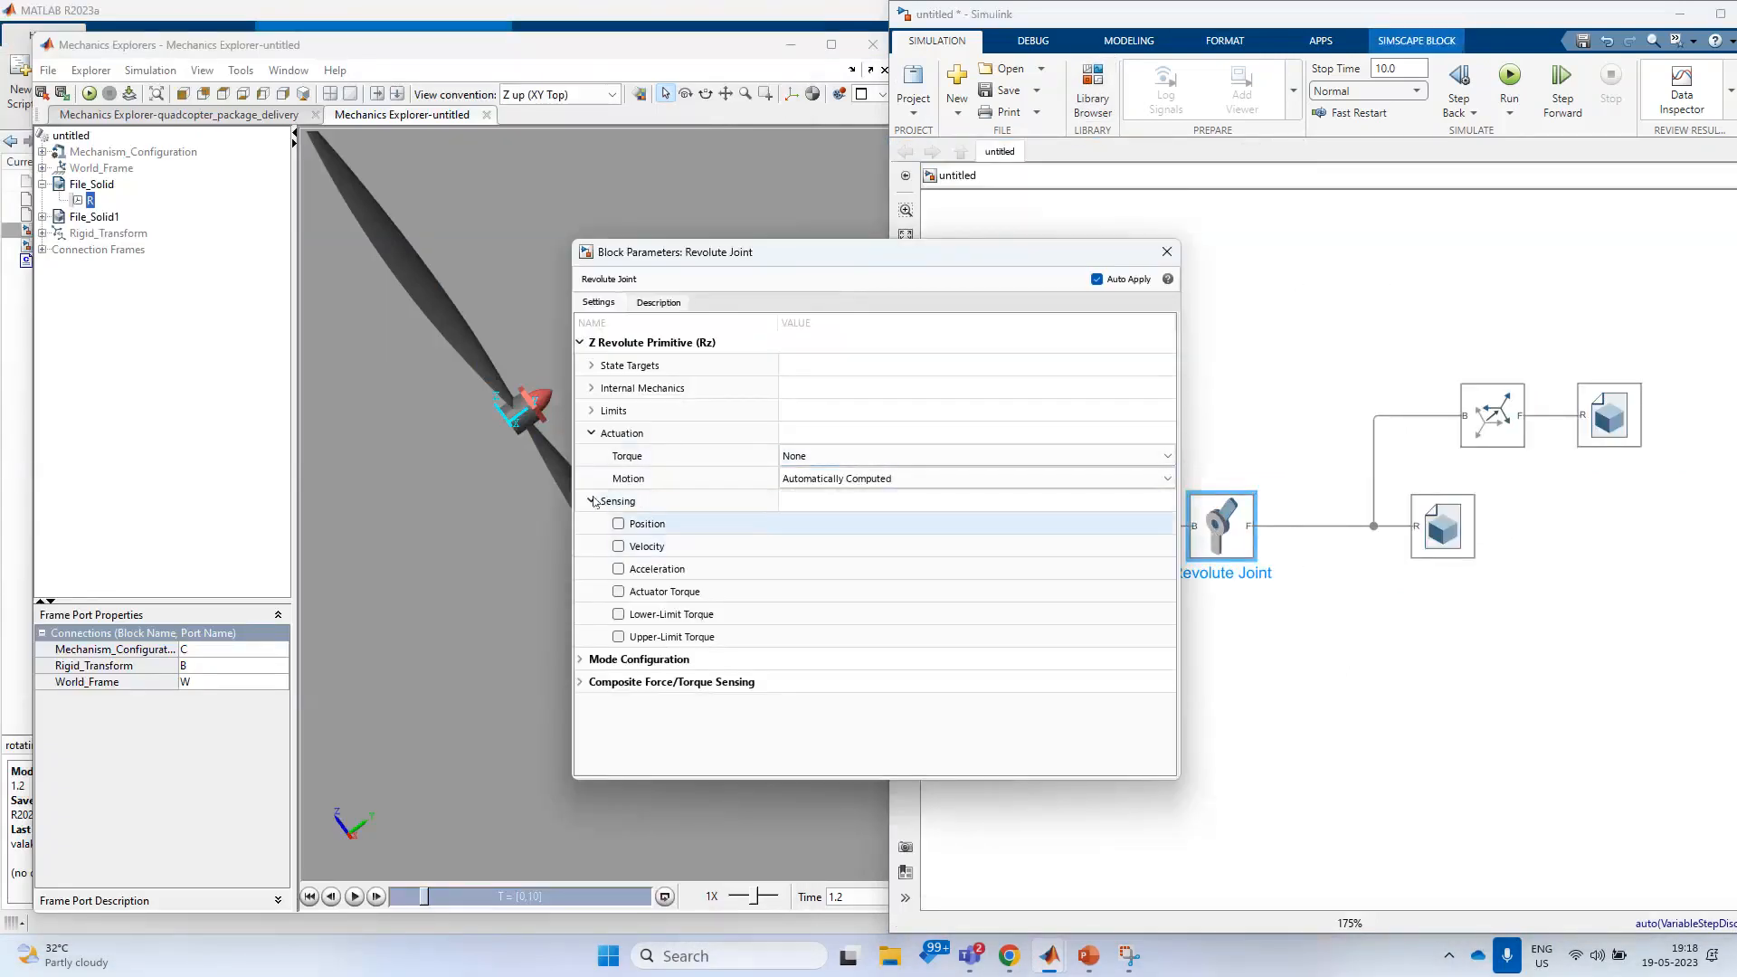
click(800, 458)
click(810, 458)
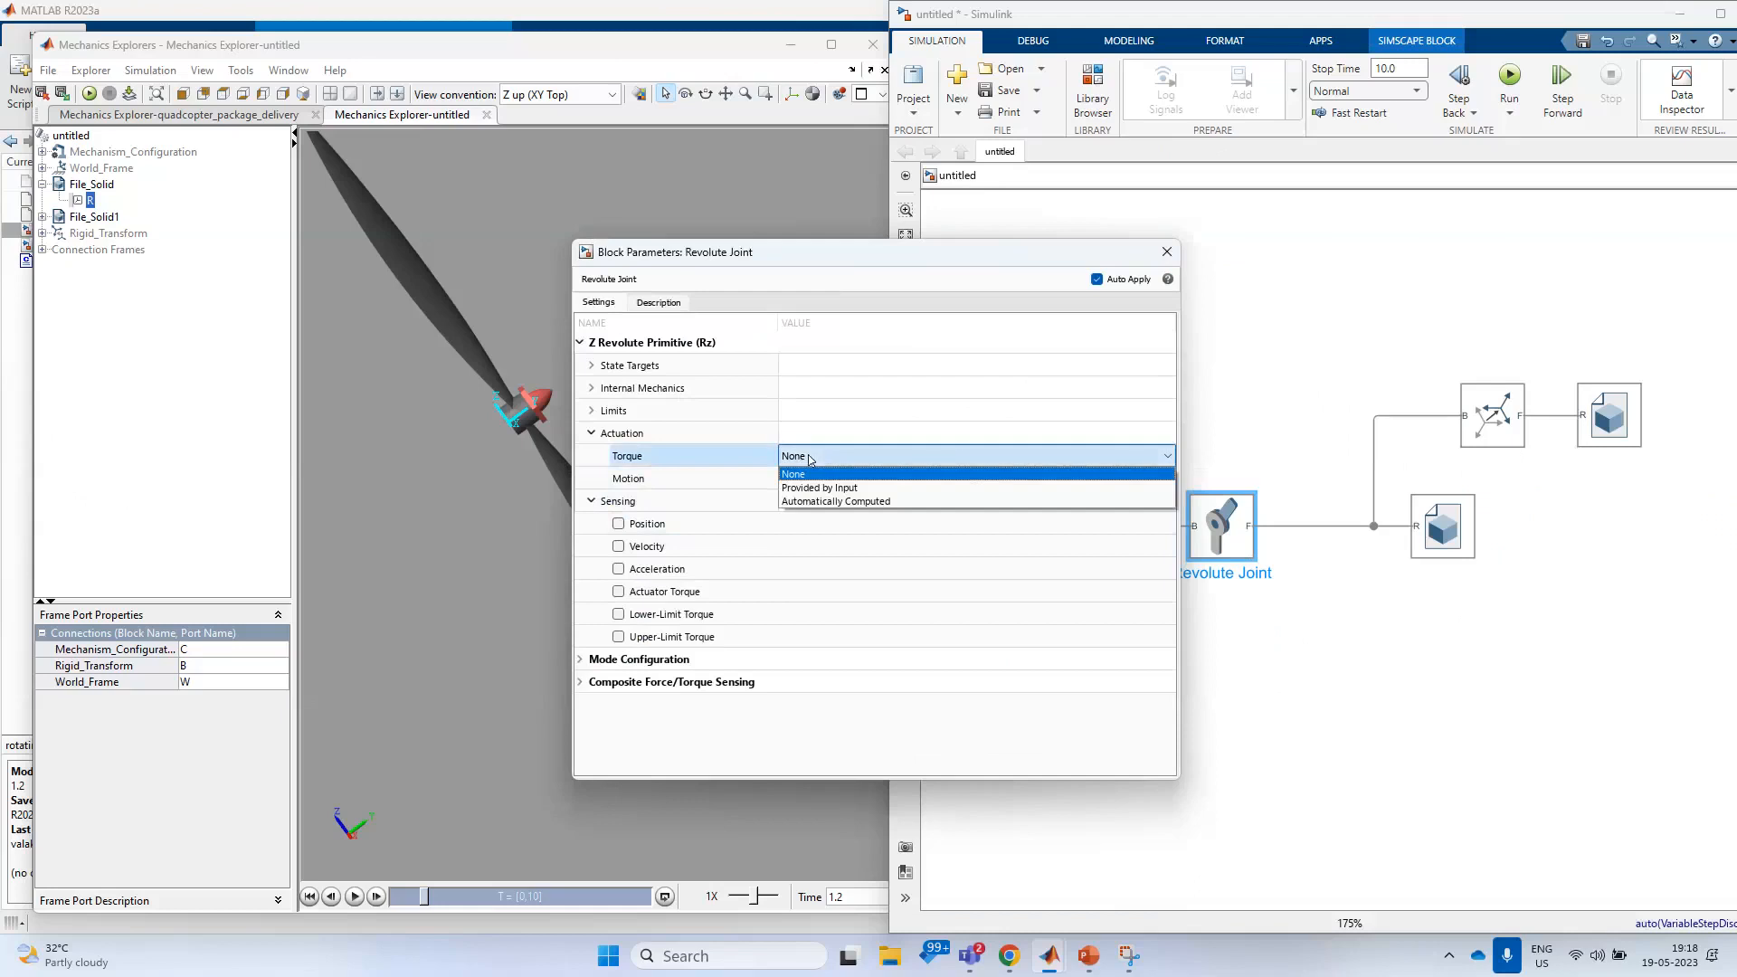
click(826, 488)
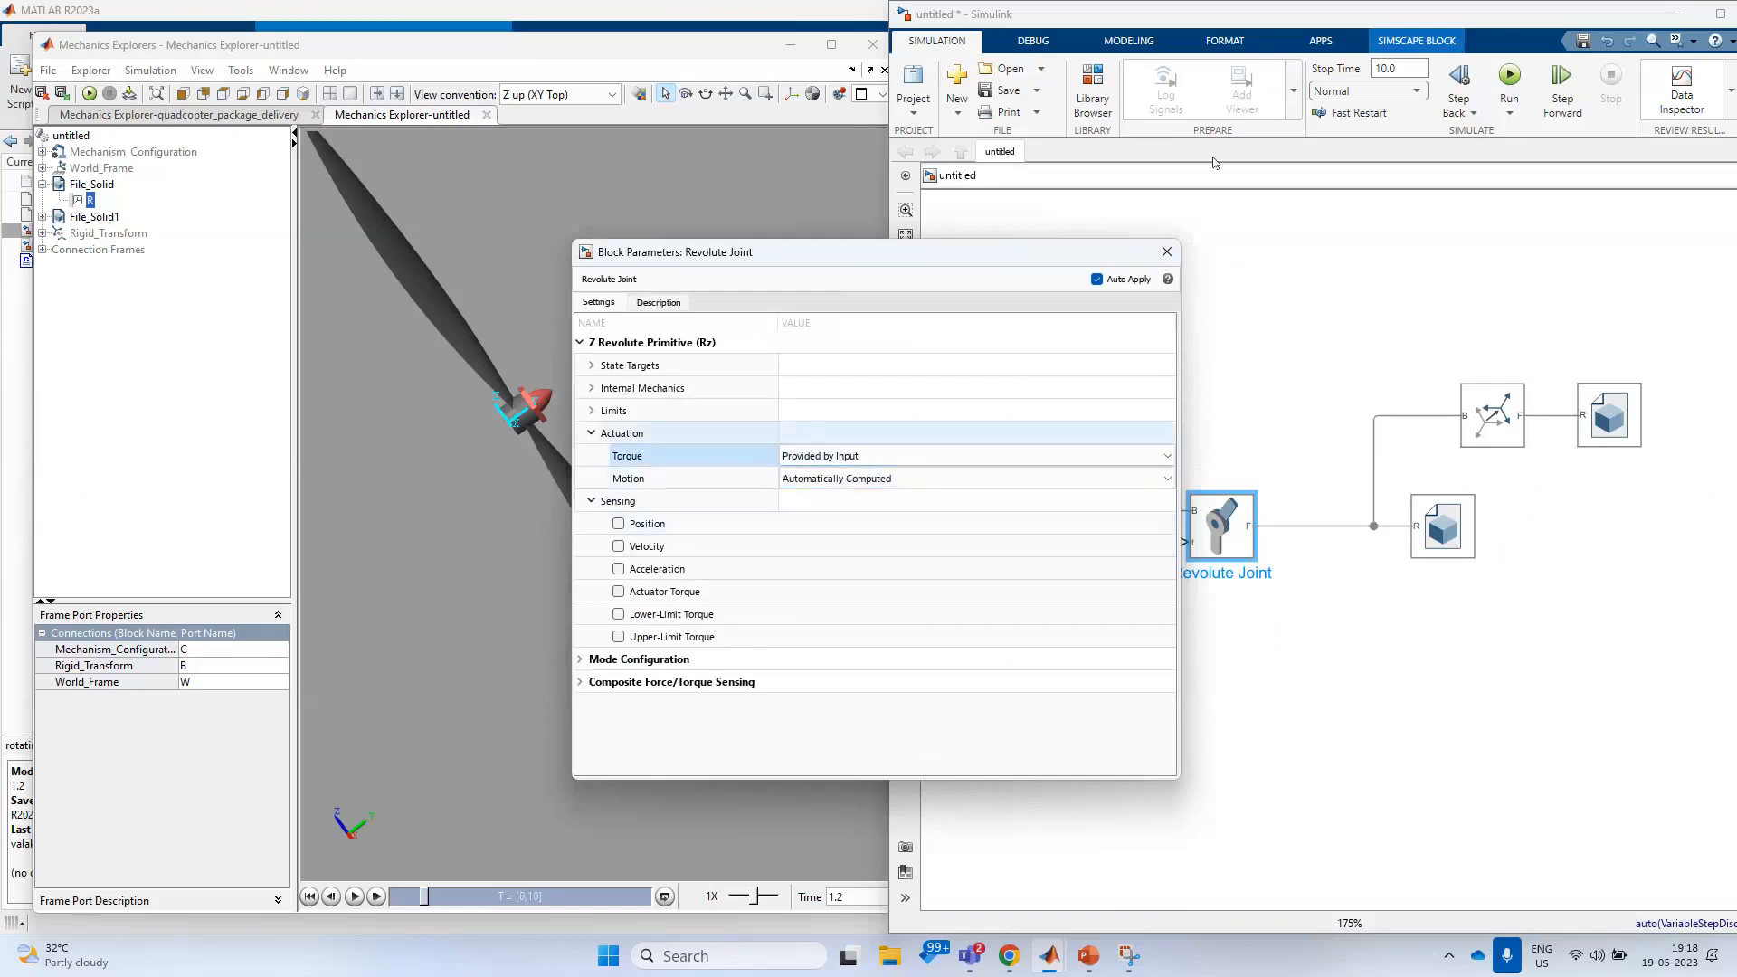
click(1166, 253)
- Move the Revolute Joint closer to the propeller solids and examine its torque input port
drag(1223, 538, 1270, 536)
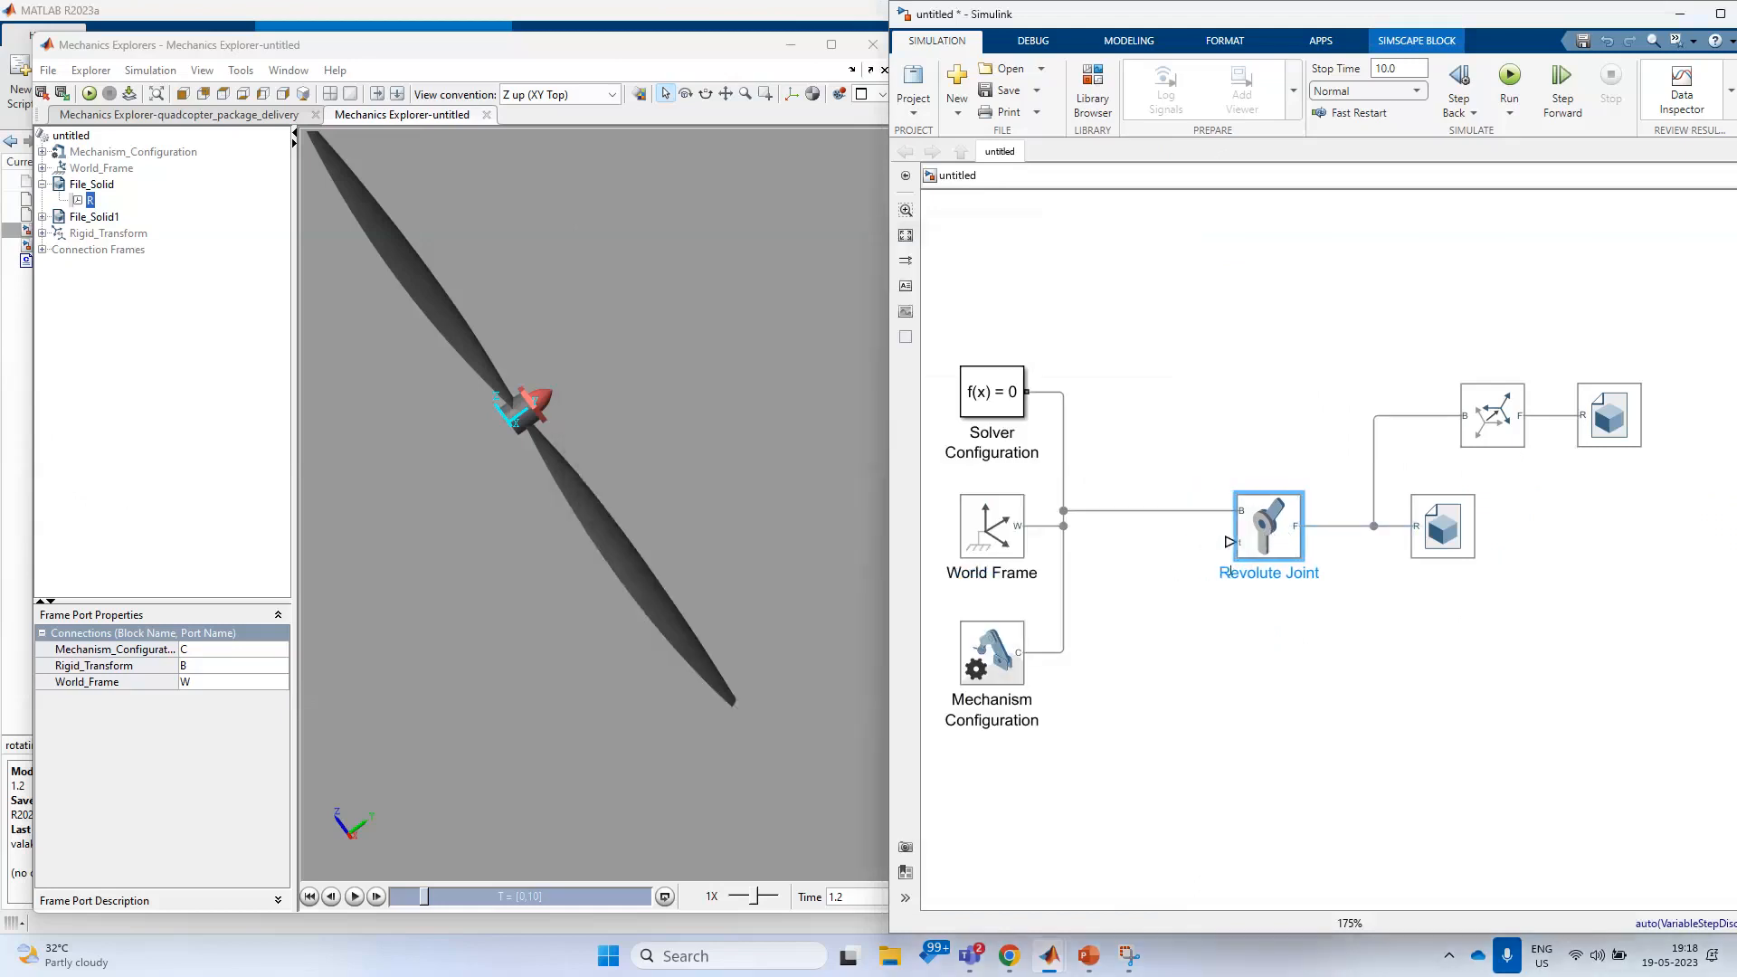
scroll(1215, 544, up, 5)
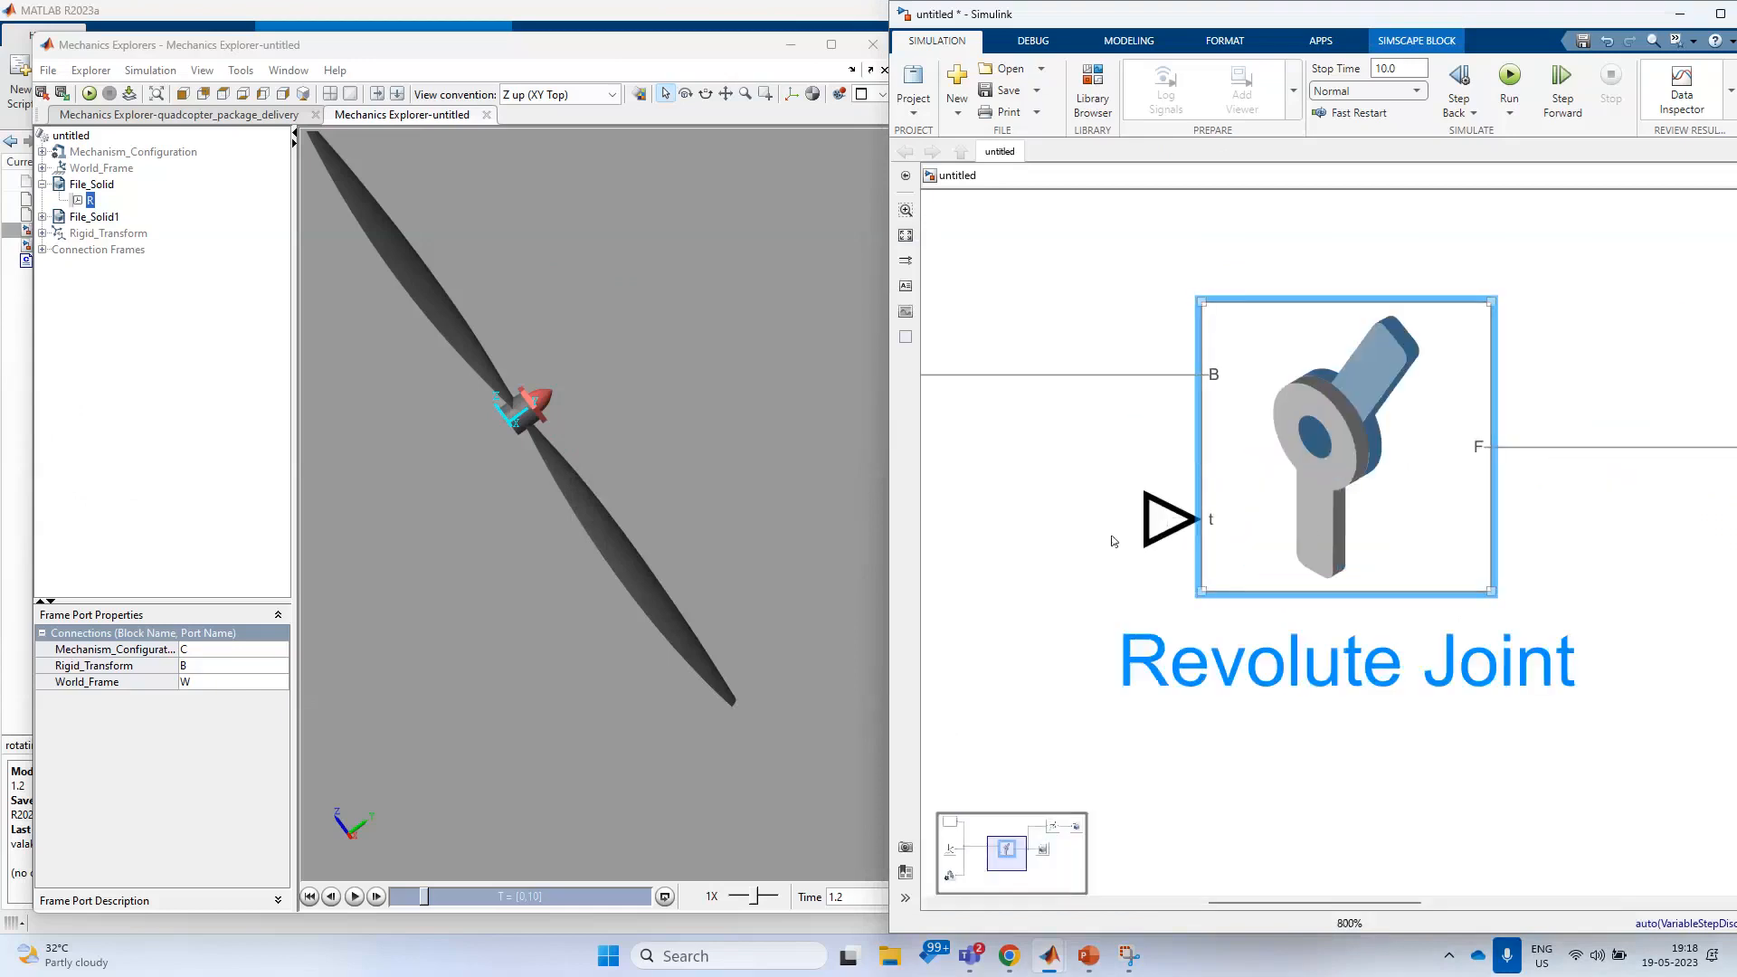
click(1291, 498)
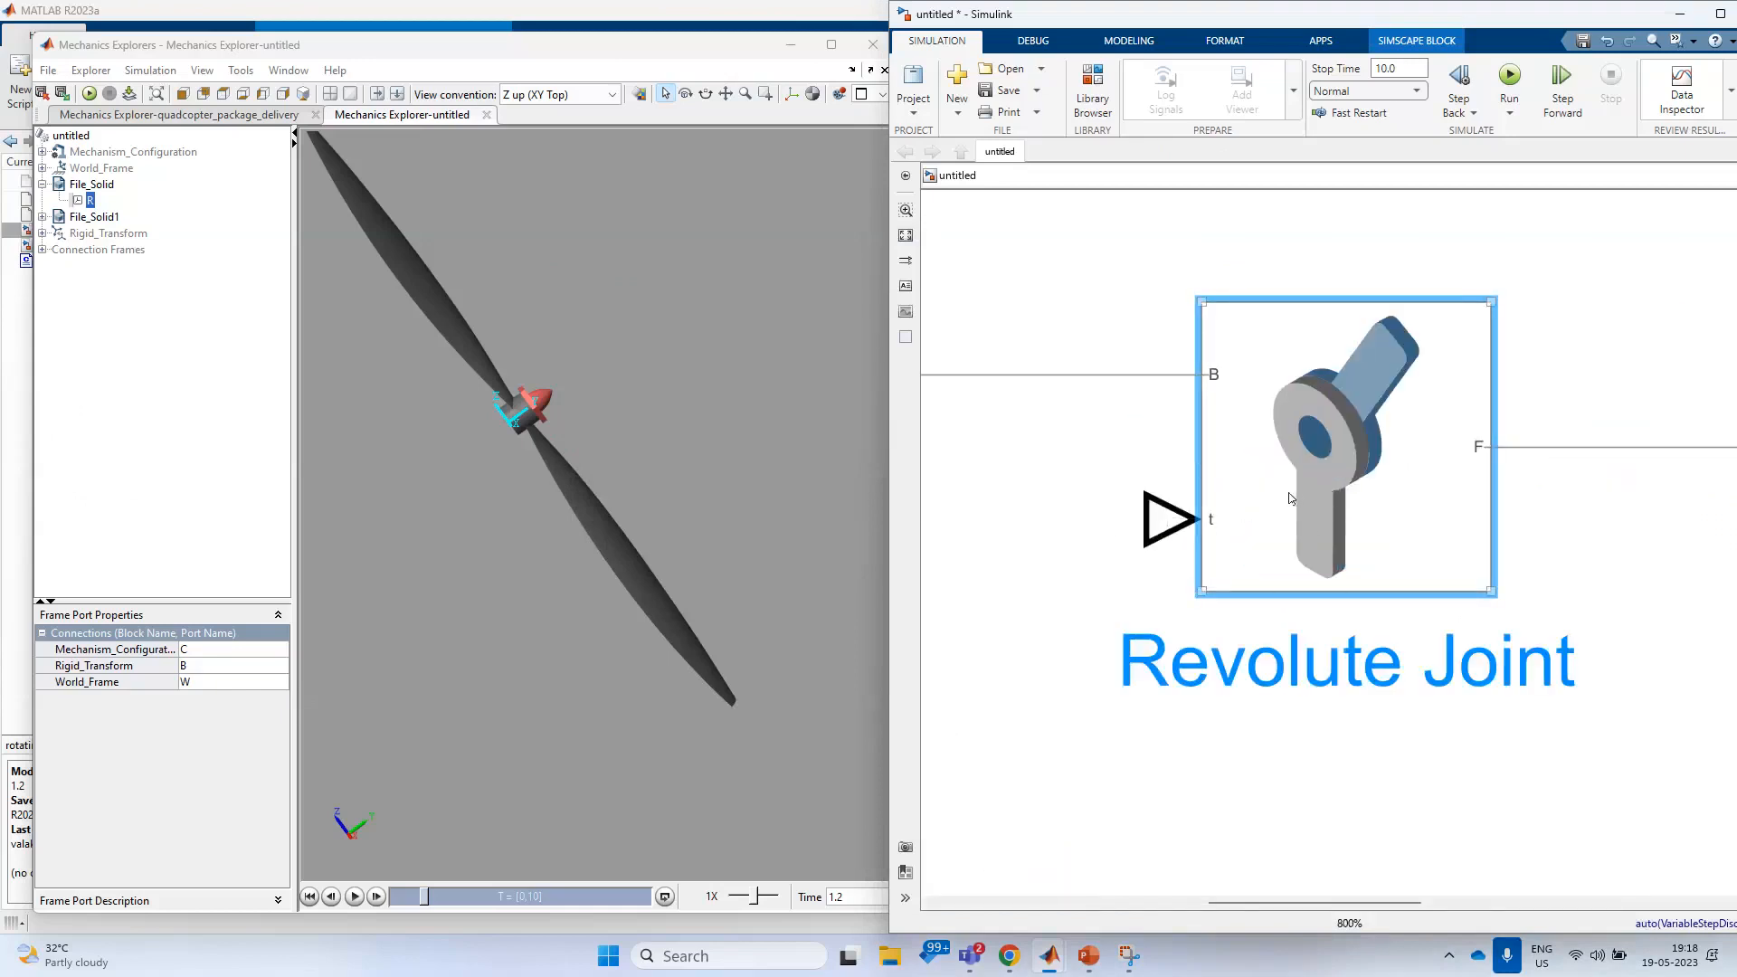
scroll(1291, 497, down, 5)
click(1209, 635)
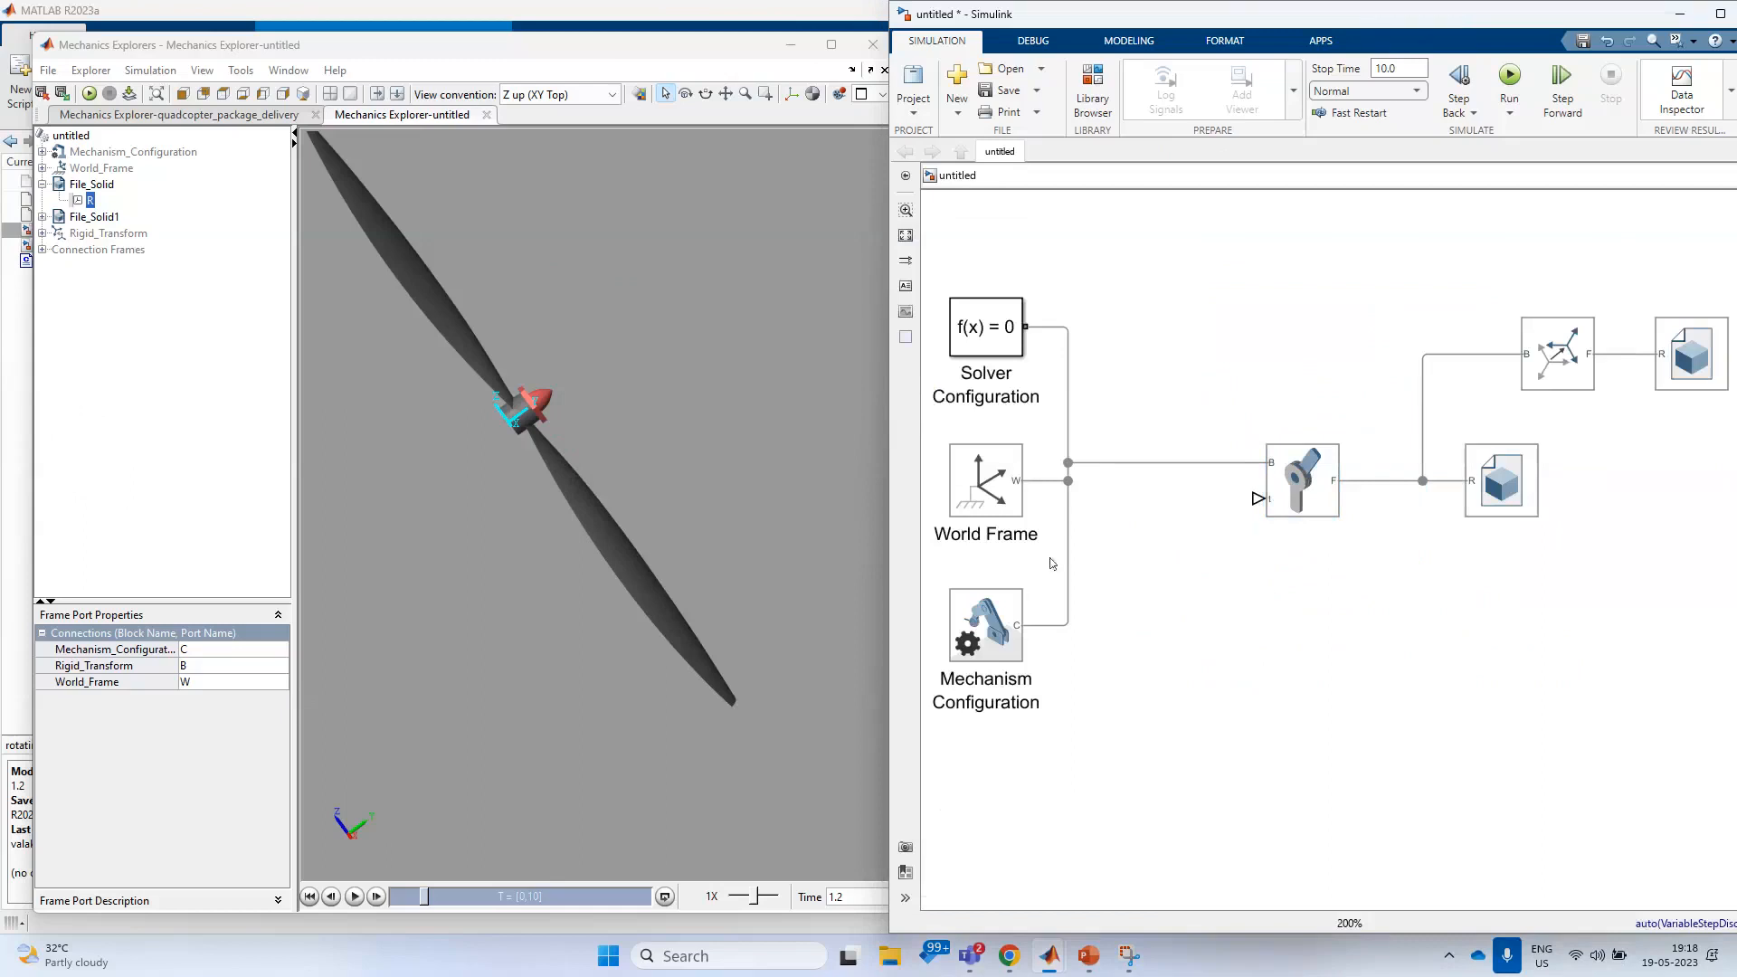
- Add a PS Constant block with a value of 10 and connect it to the Revolute Joint's torque input
double_click(1162, 543)
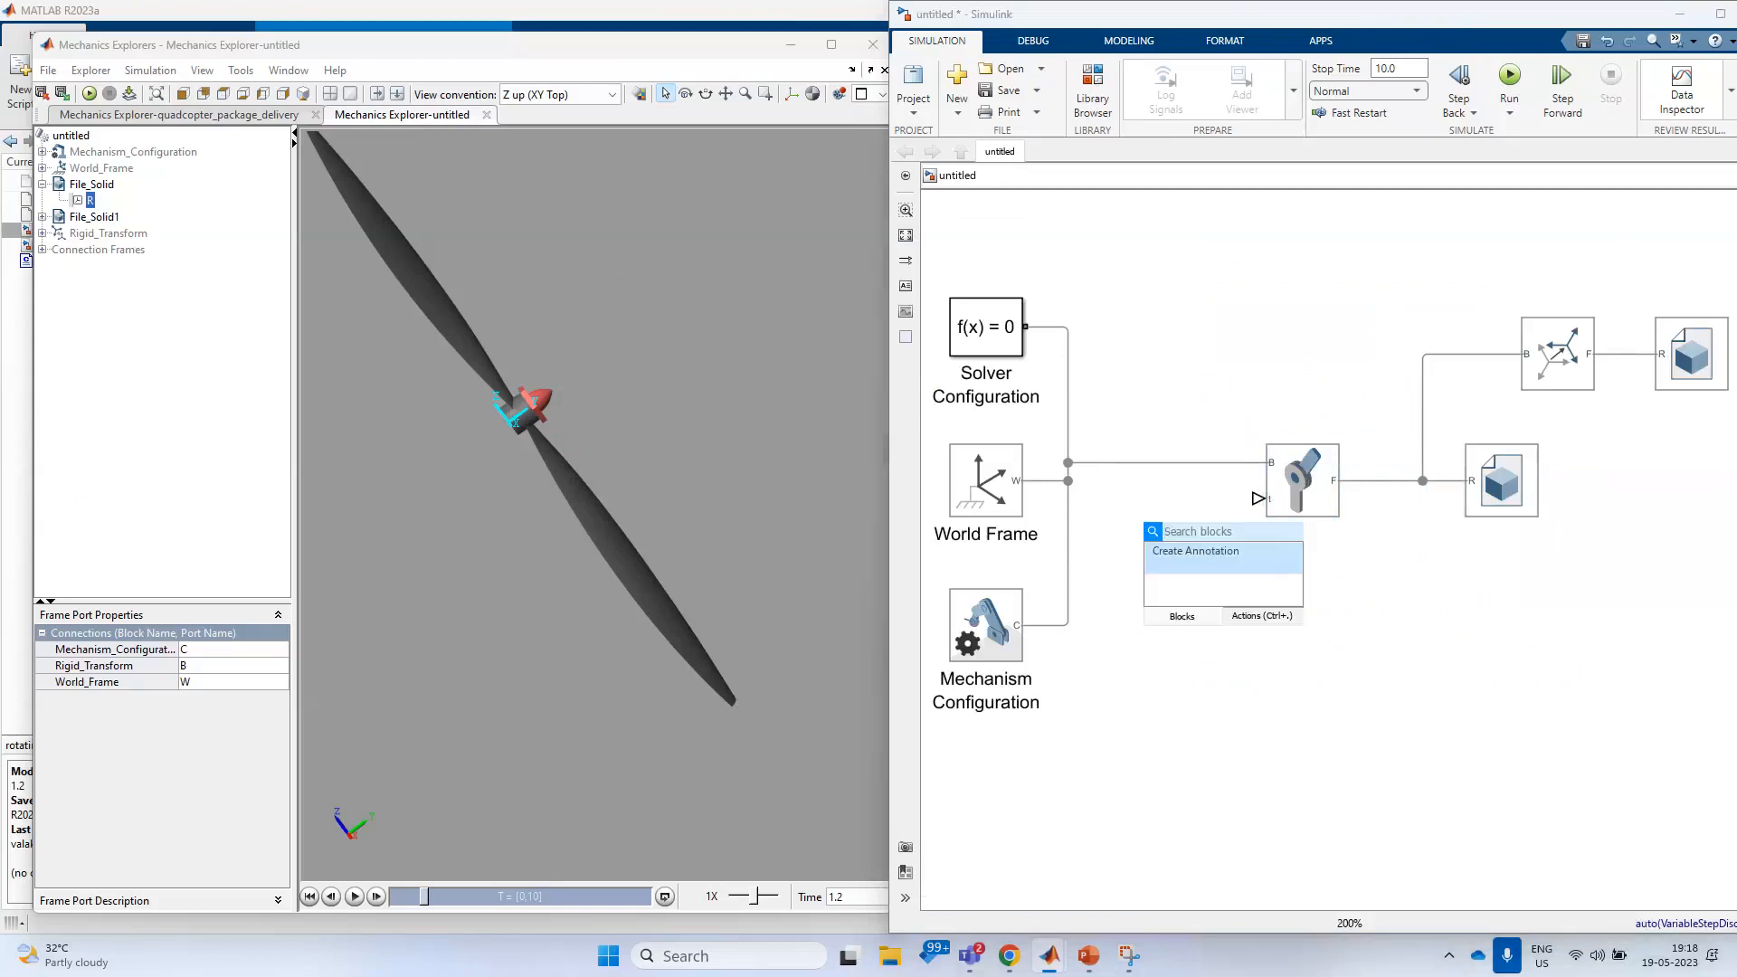
text(ps con)
click(1235, 554)
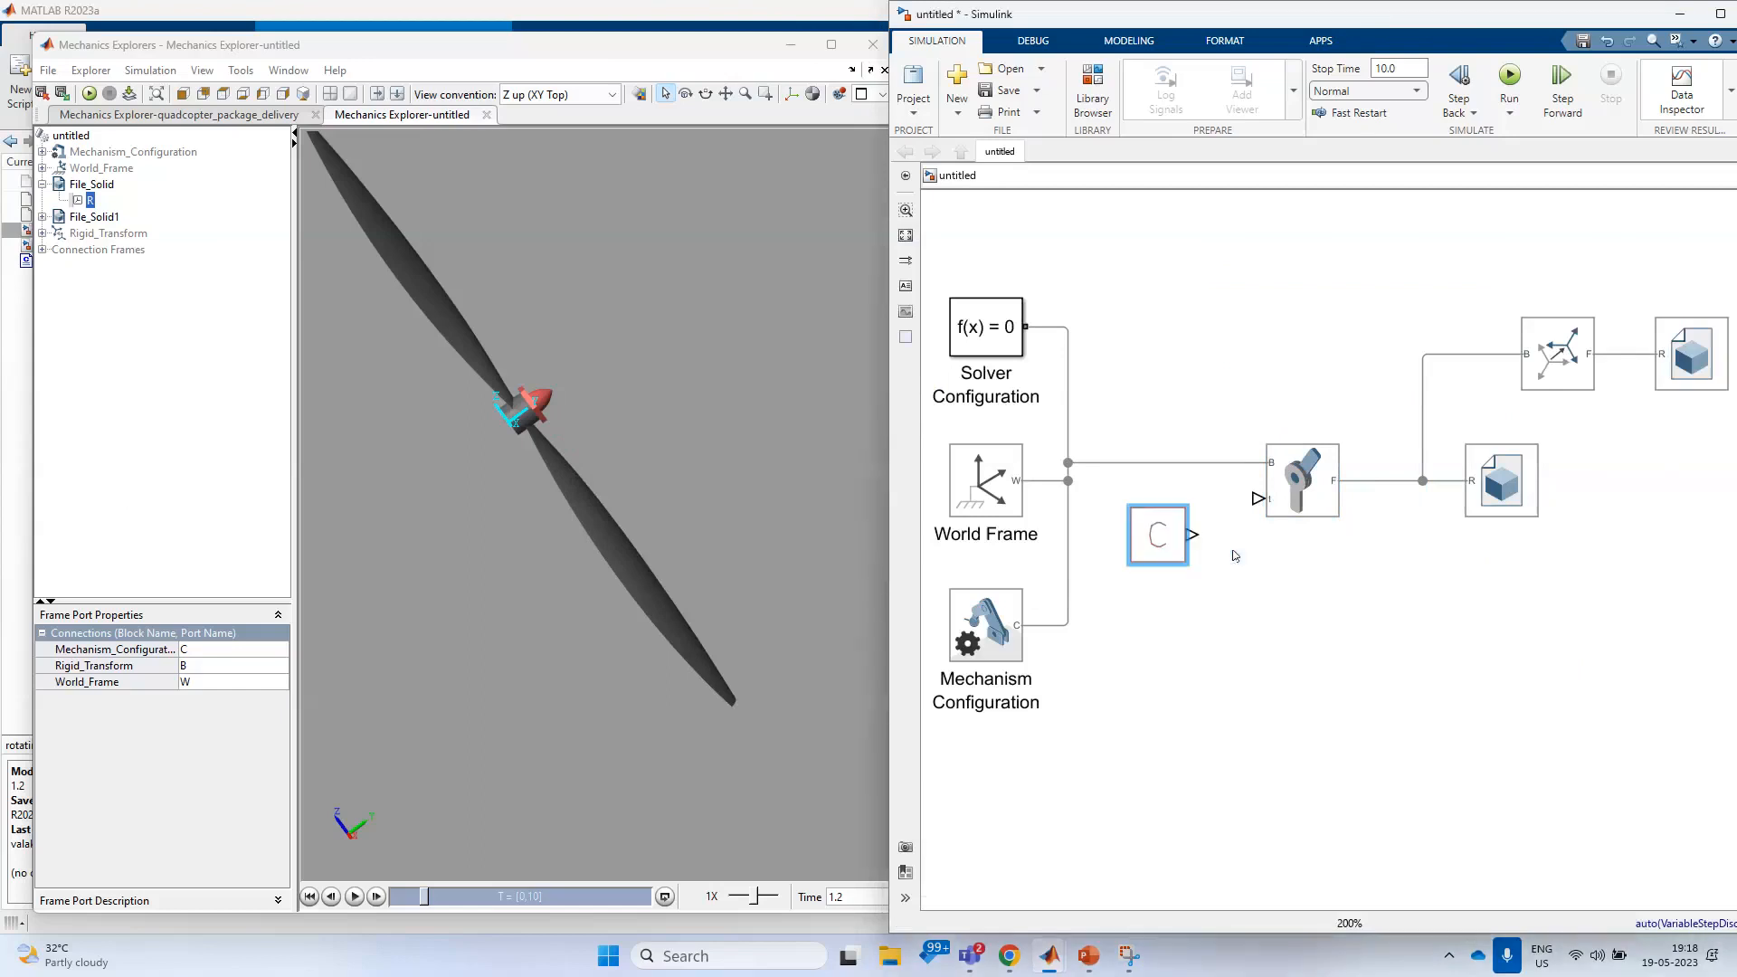
click(1408, 470)
text(10)
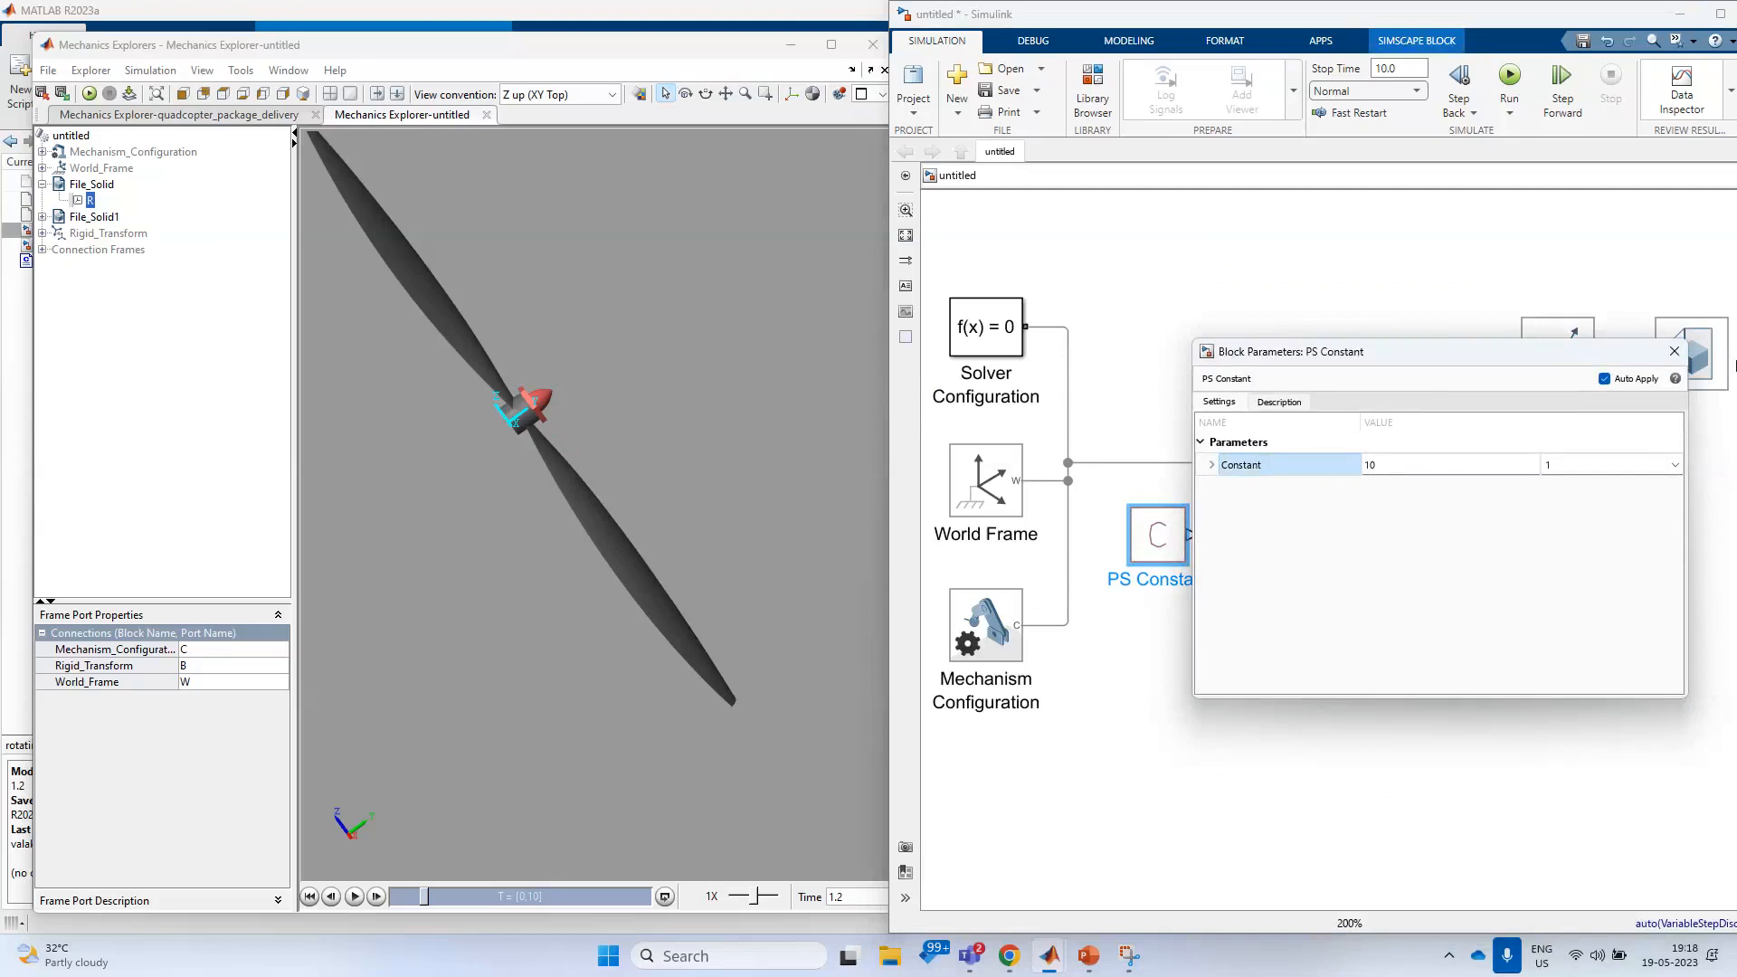
click(1675, 351)
drag(1191, 535, 1259, 499)
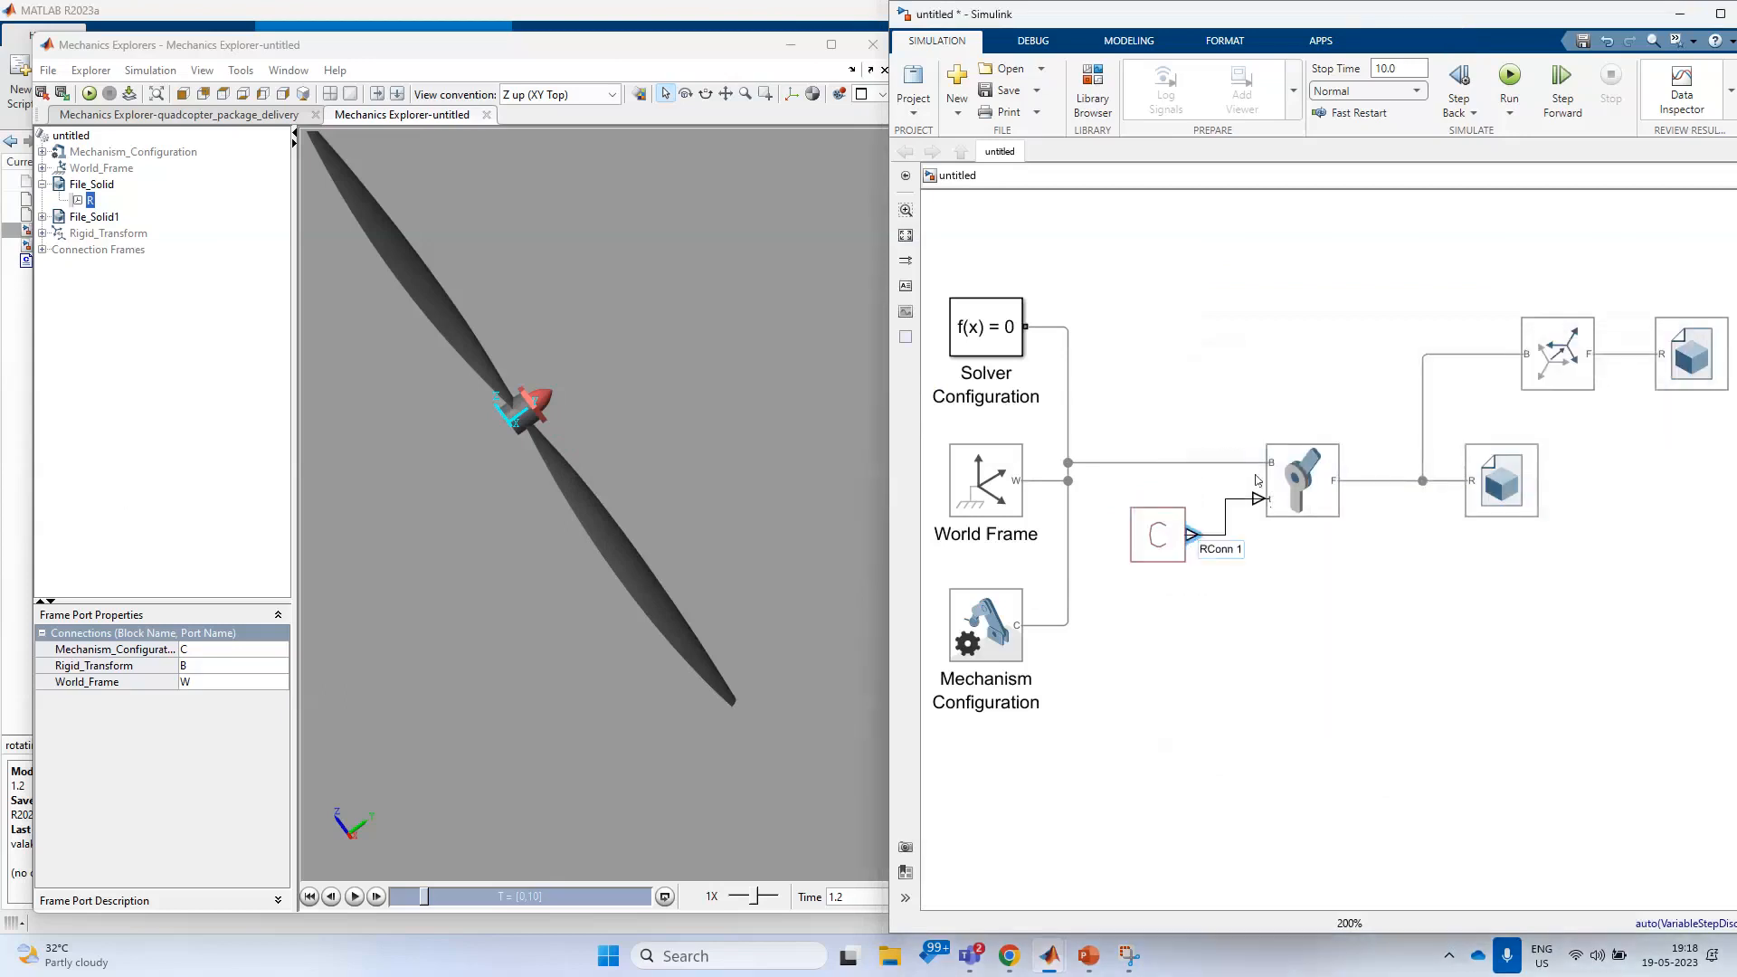
- Run the simulation with the joint torque applied, pause the animation and rewind it to the start
click(1509, 80)
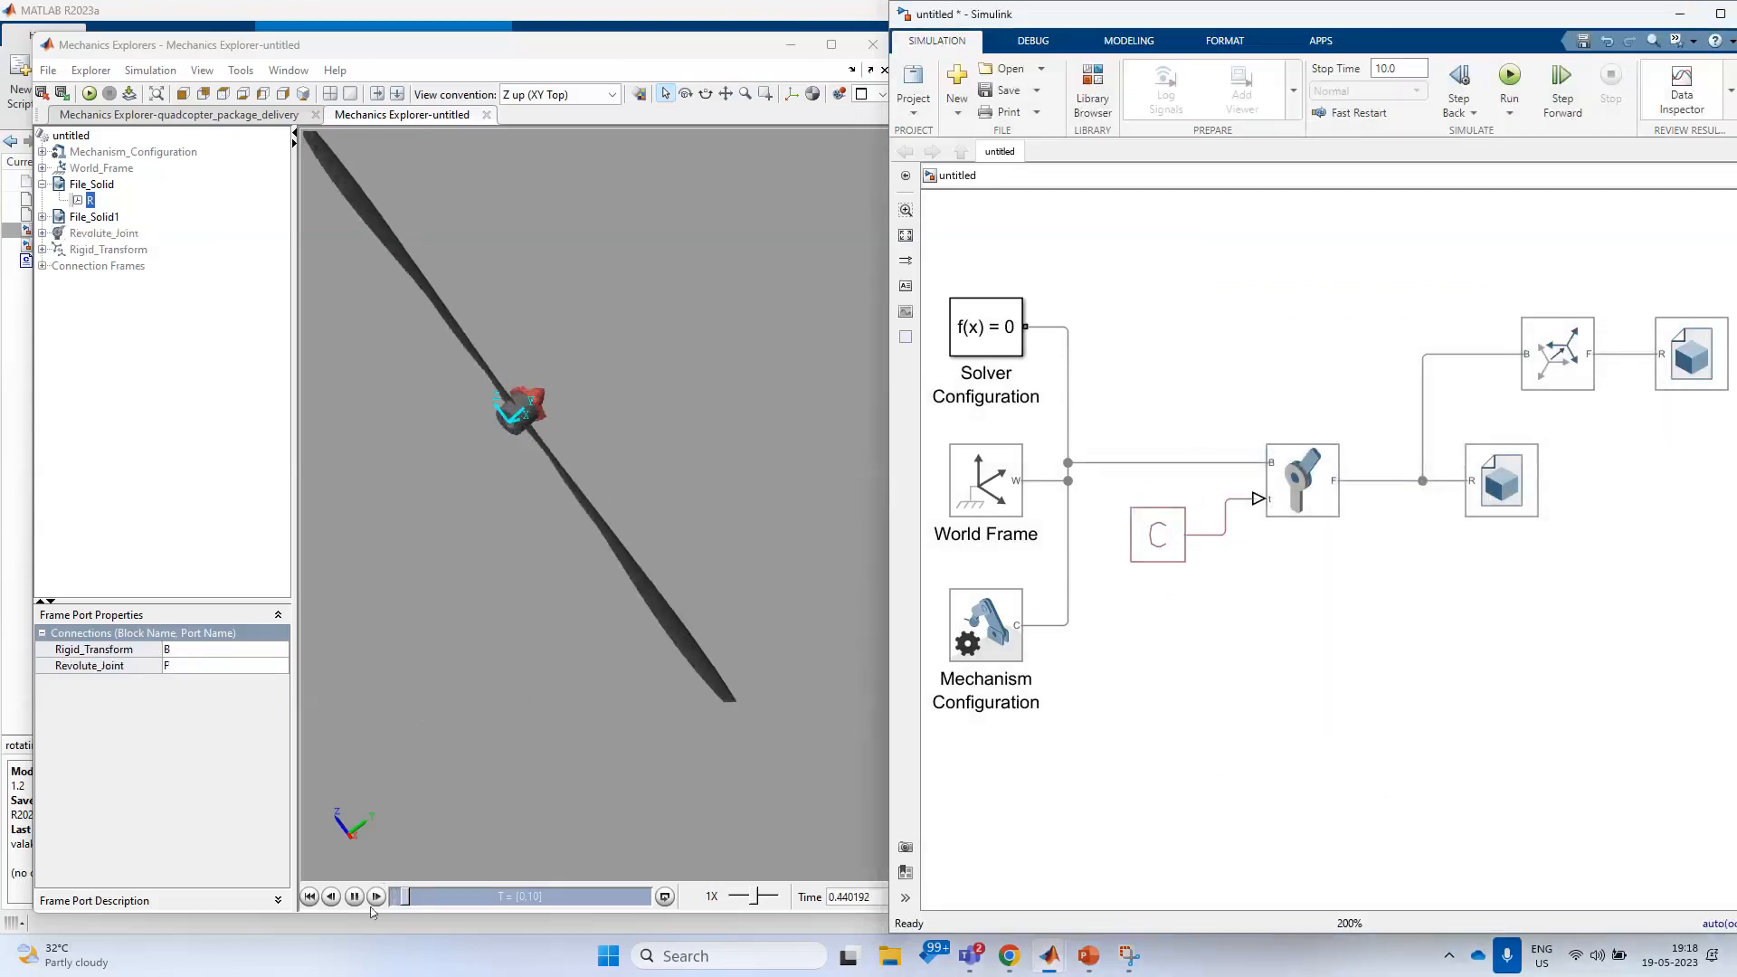
click(408, 900)
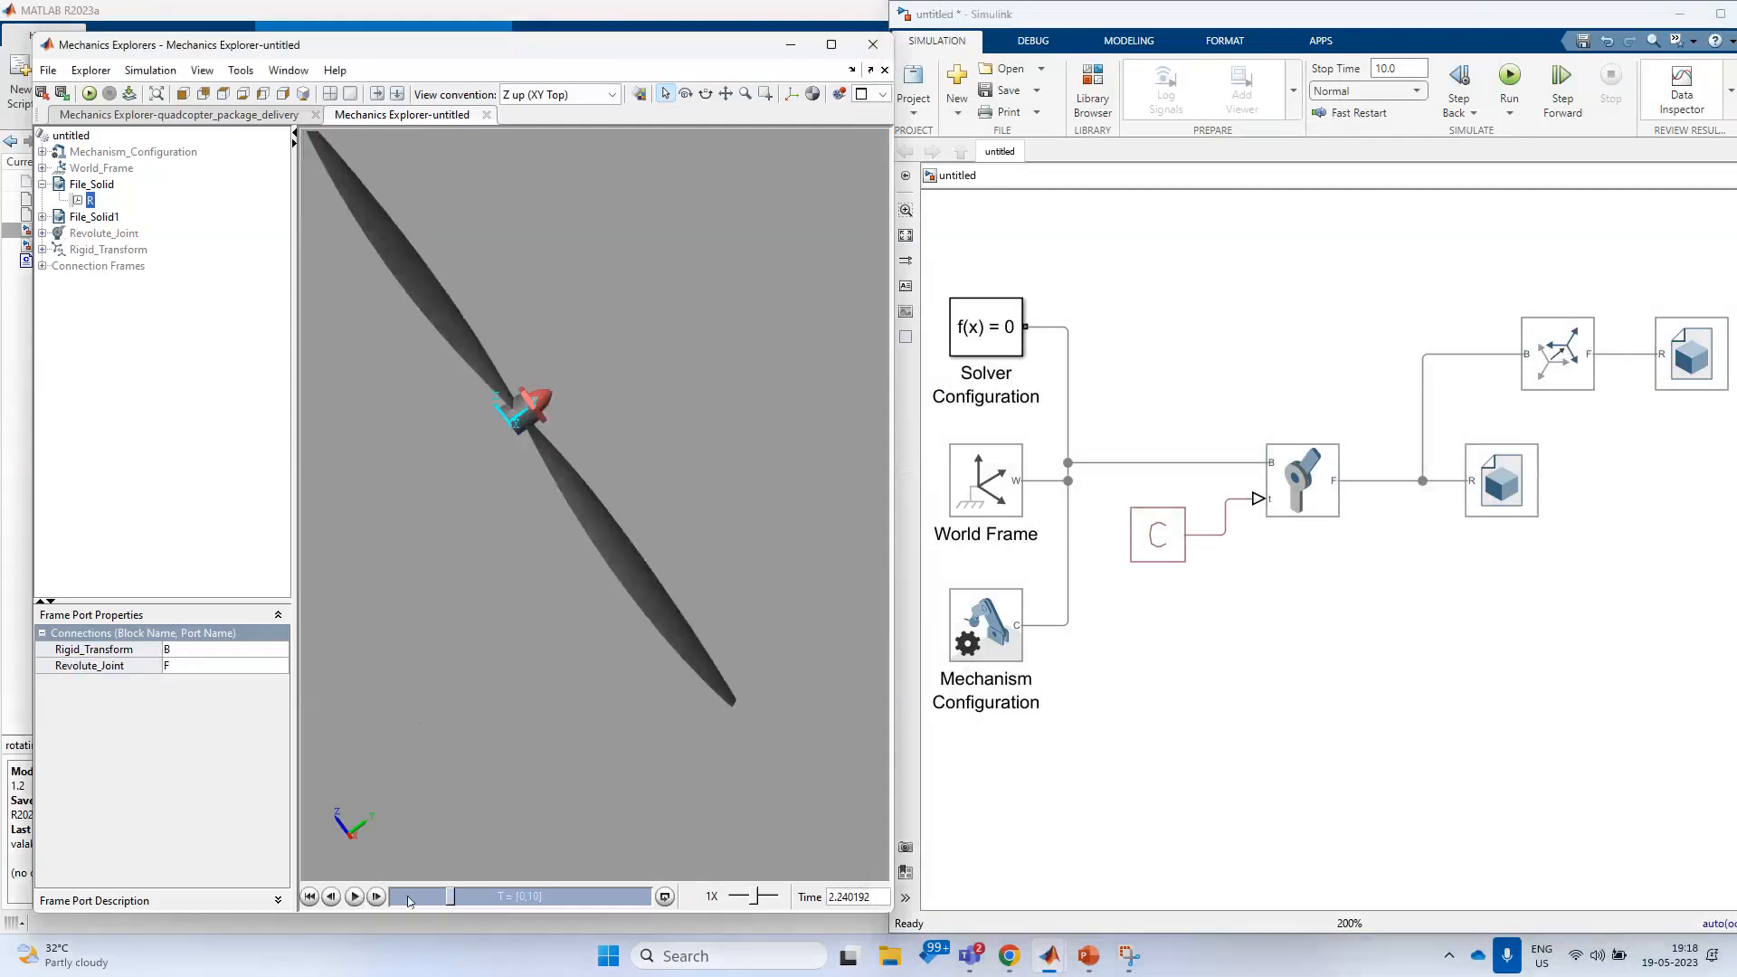
drag(448, 903, 391, 901)
- Switch the 3D view to isometric, replay the animation to examine the propeller's rotation axis, and rewind to time 0
scroll(524, 339, down, 3)
scroll(487, 307, up, 4)
right_click(568, 326)
mouse_move(636, 385)
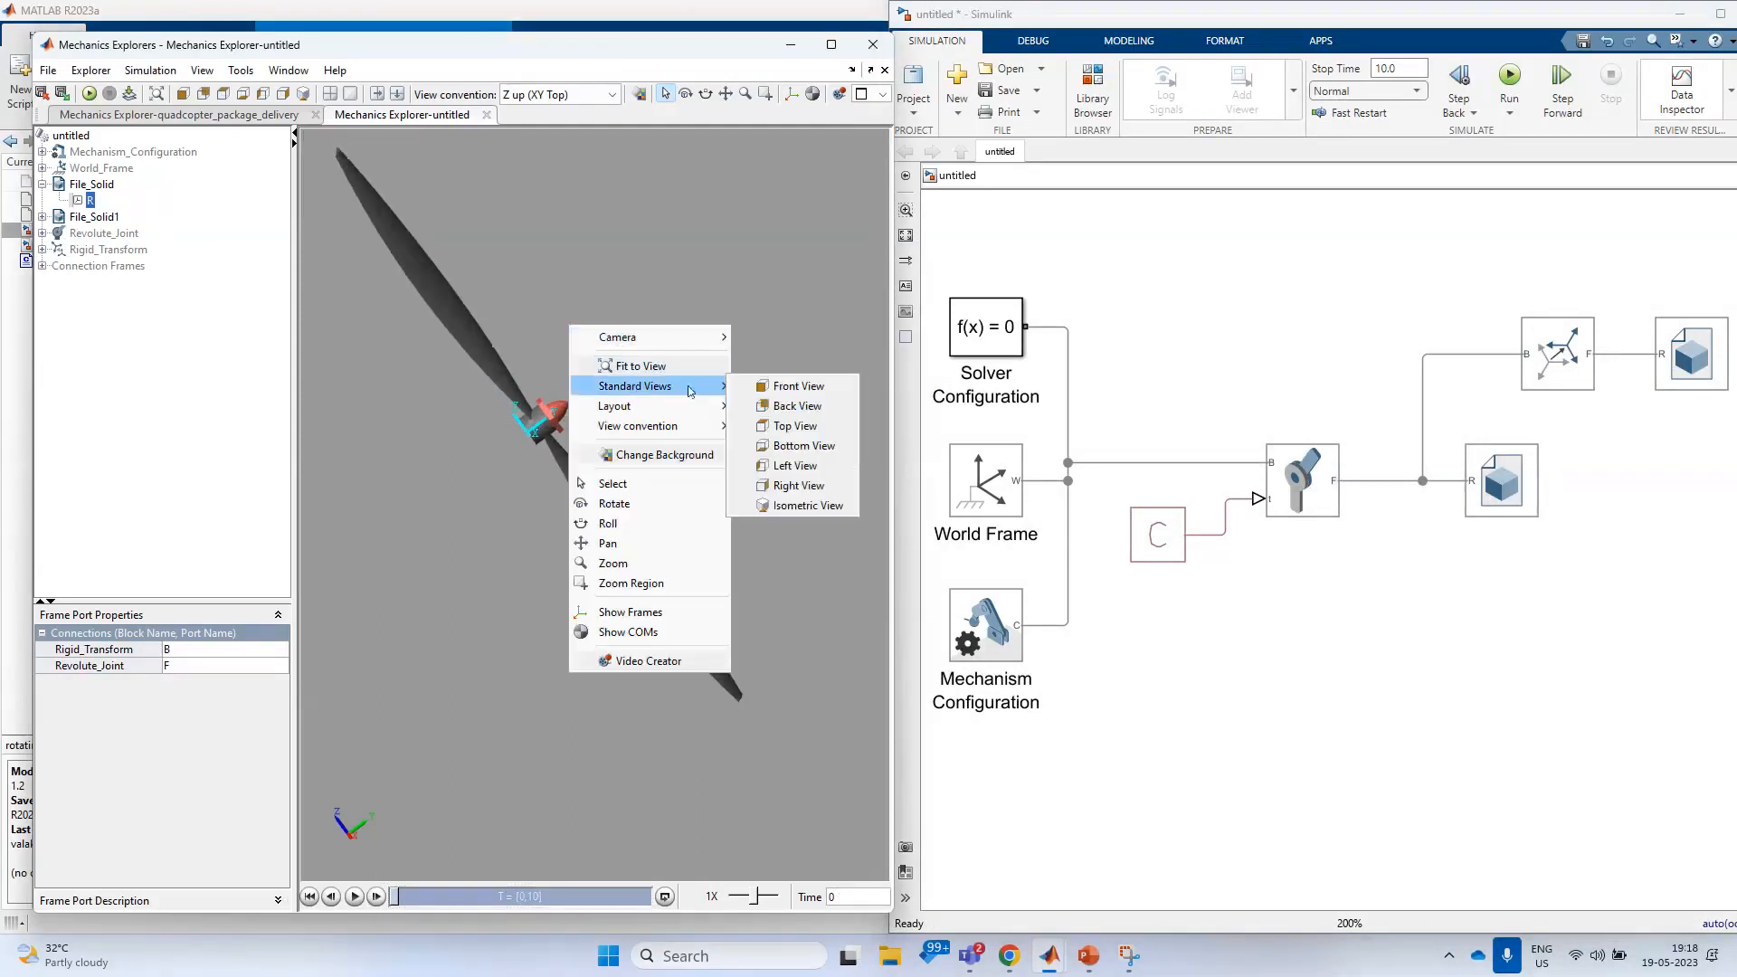
click(800, 503)
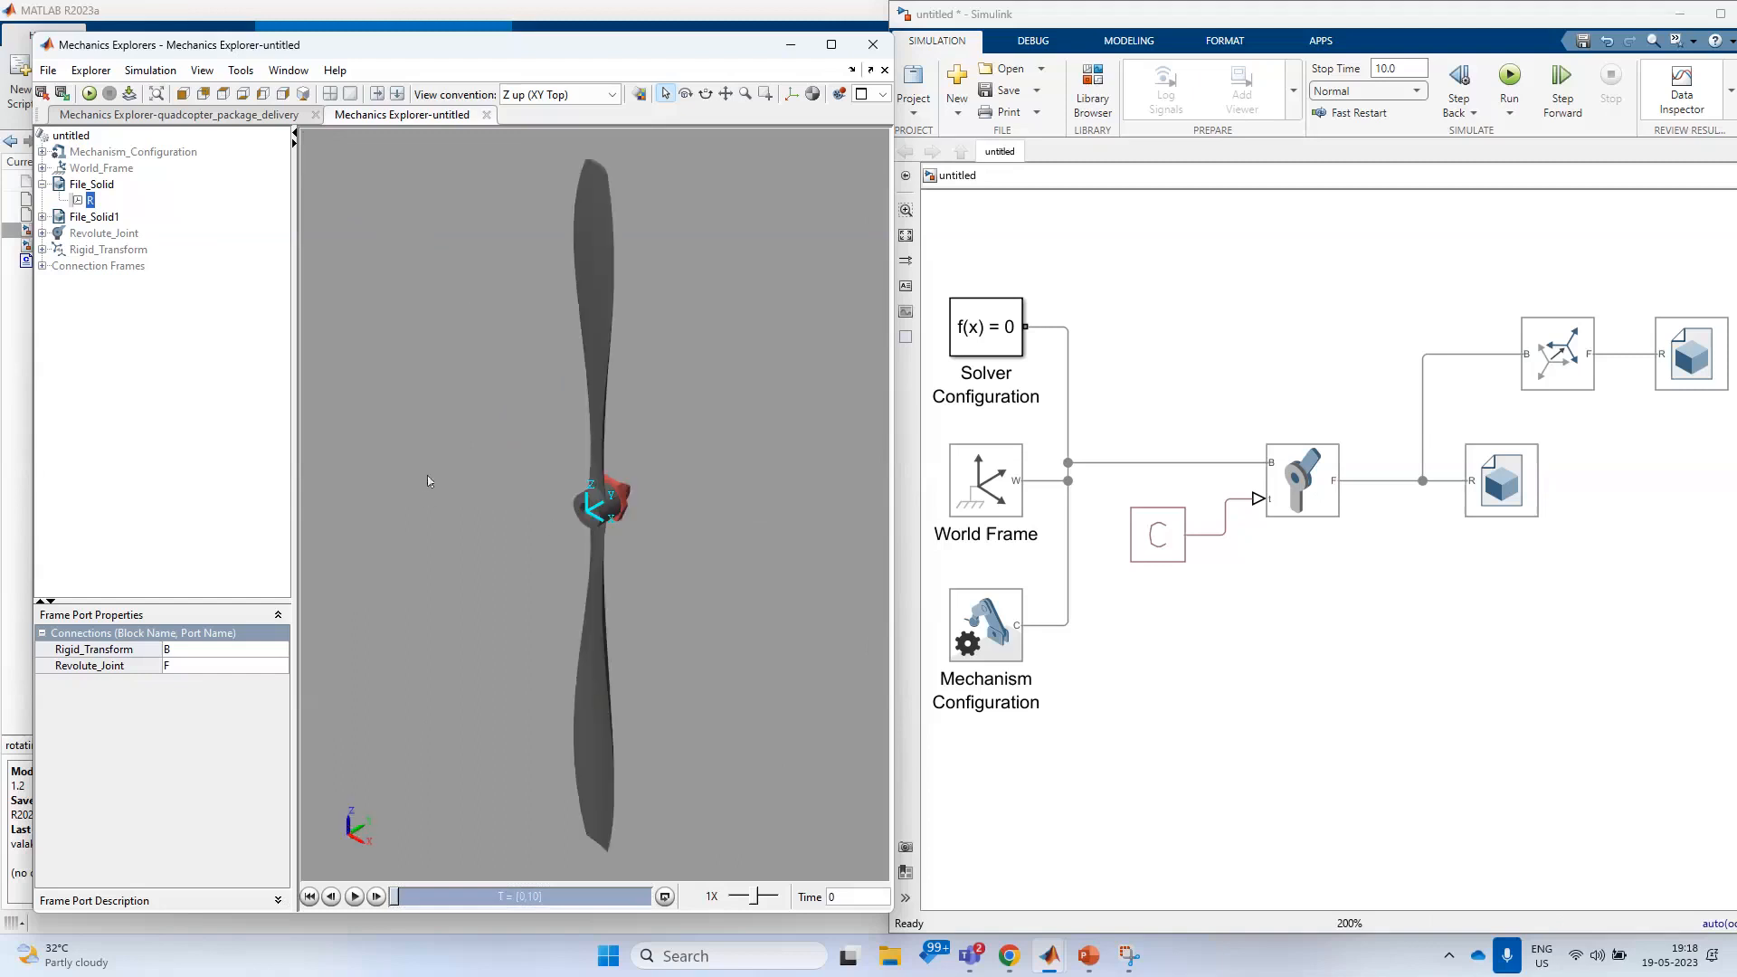
click(355, 898)
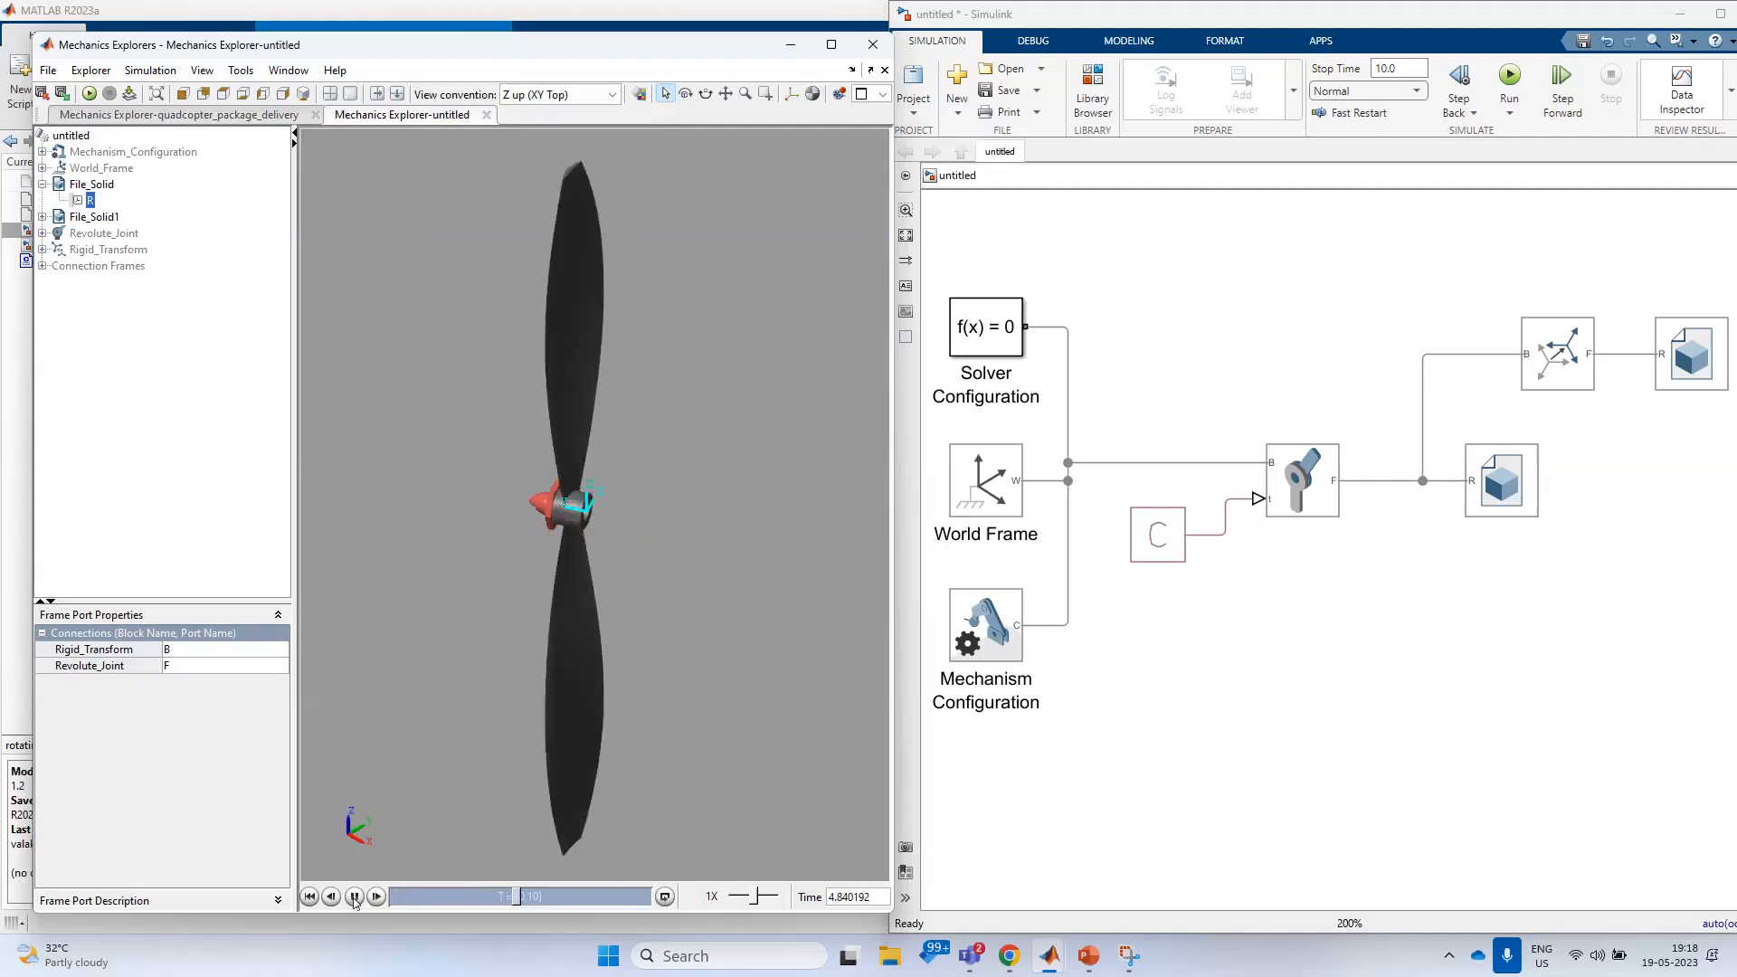
click(354, 899)
drag(525, 896, 364, 895)
- Make room after the Revolute Joint and insert a second Rigid Transform between it and the branch to the two solids
drag(1533, 493, 1615, 489)
drag(1527, 375, 1546, 375)
drag(1433, 436, 1504, 436)
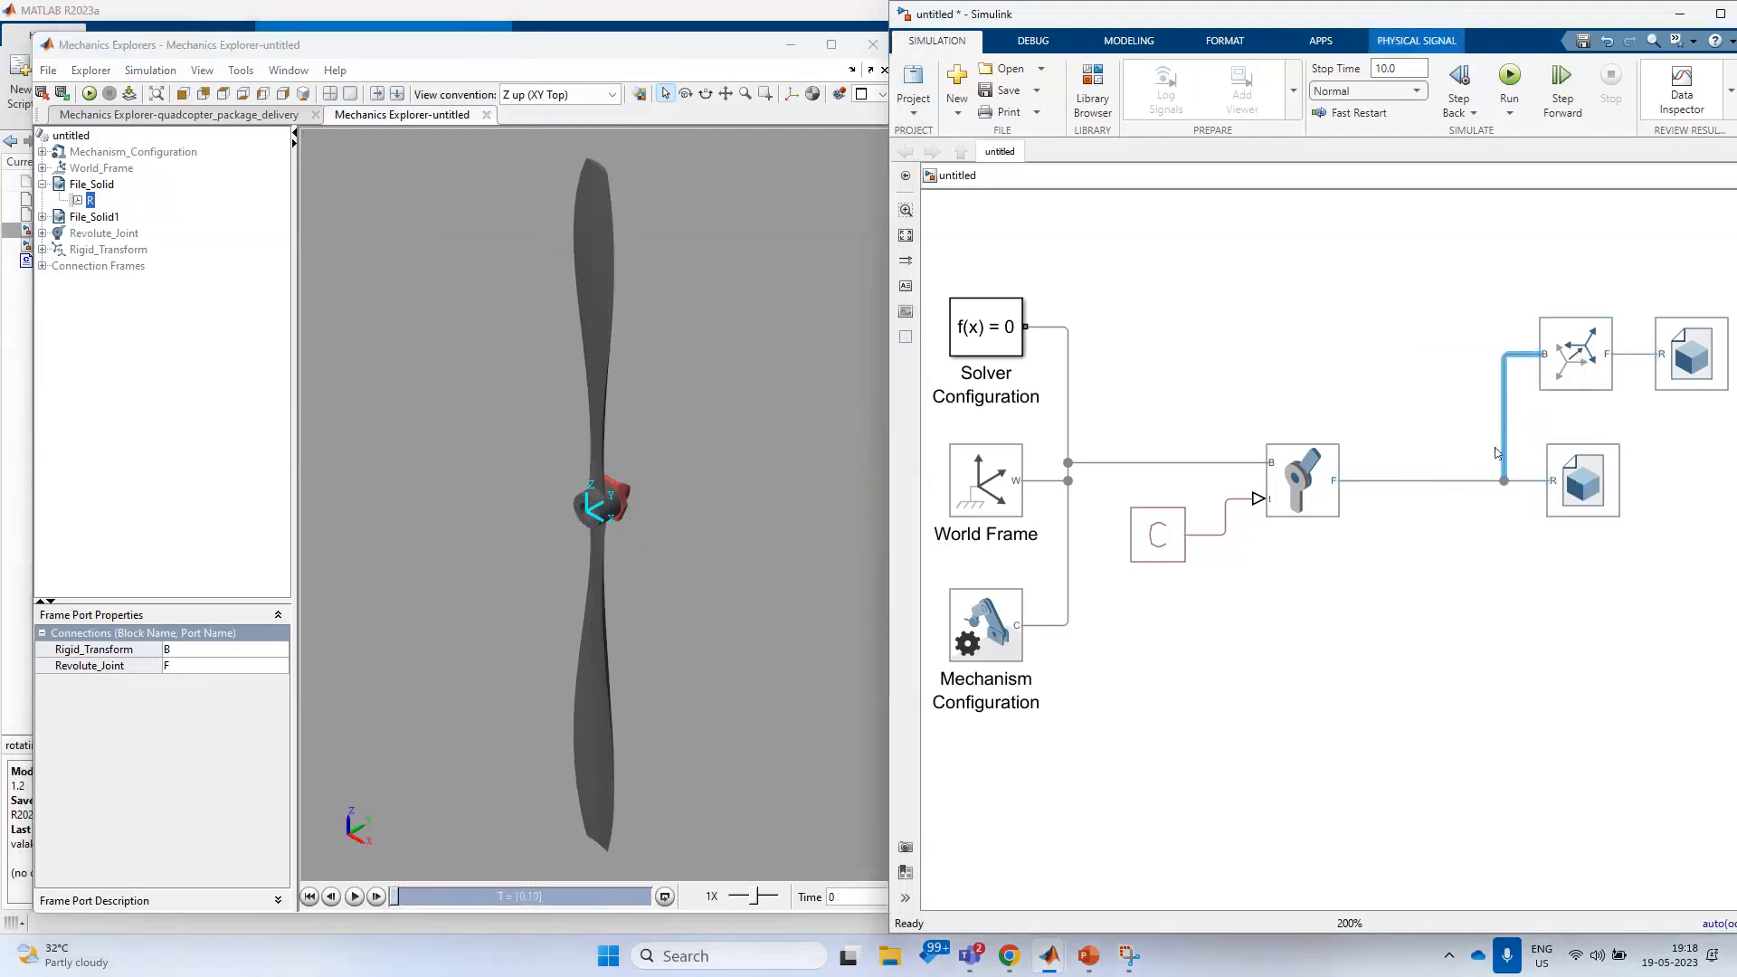
double_click(1424, 615)
text(rigi)
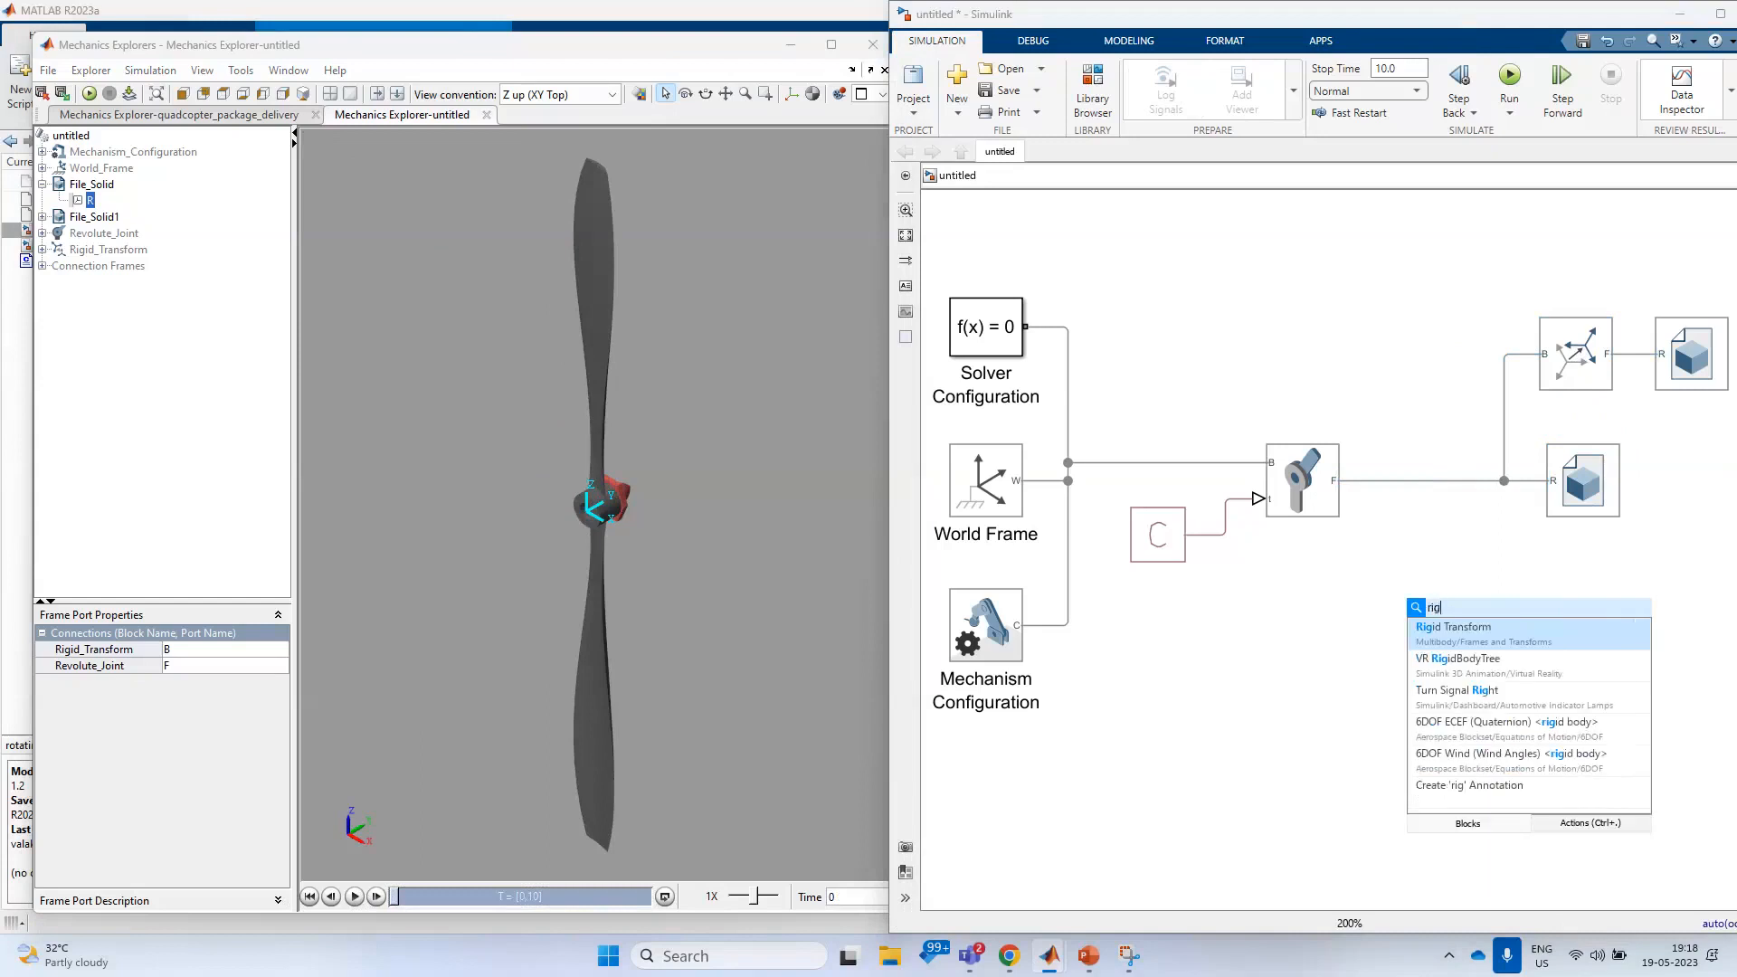
click(1493, 639)
drag(1450, 608, 1443, 480)
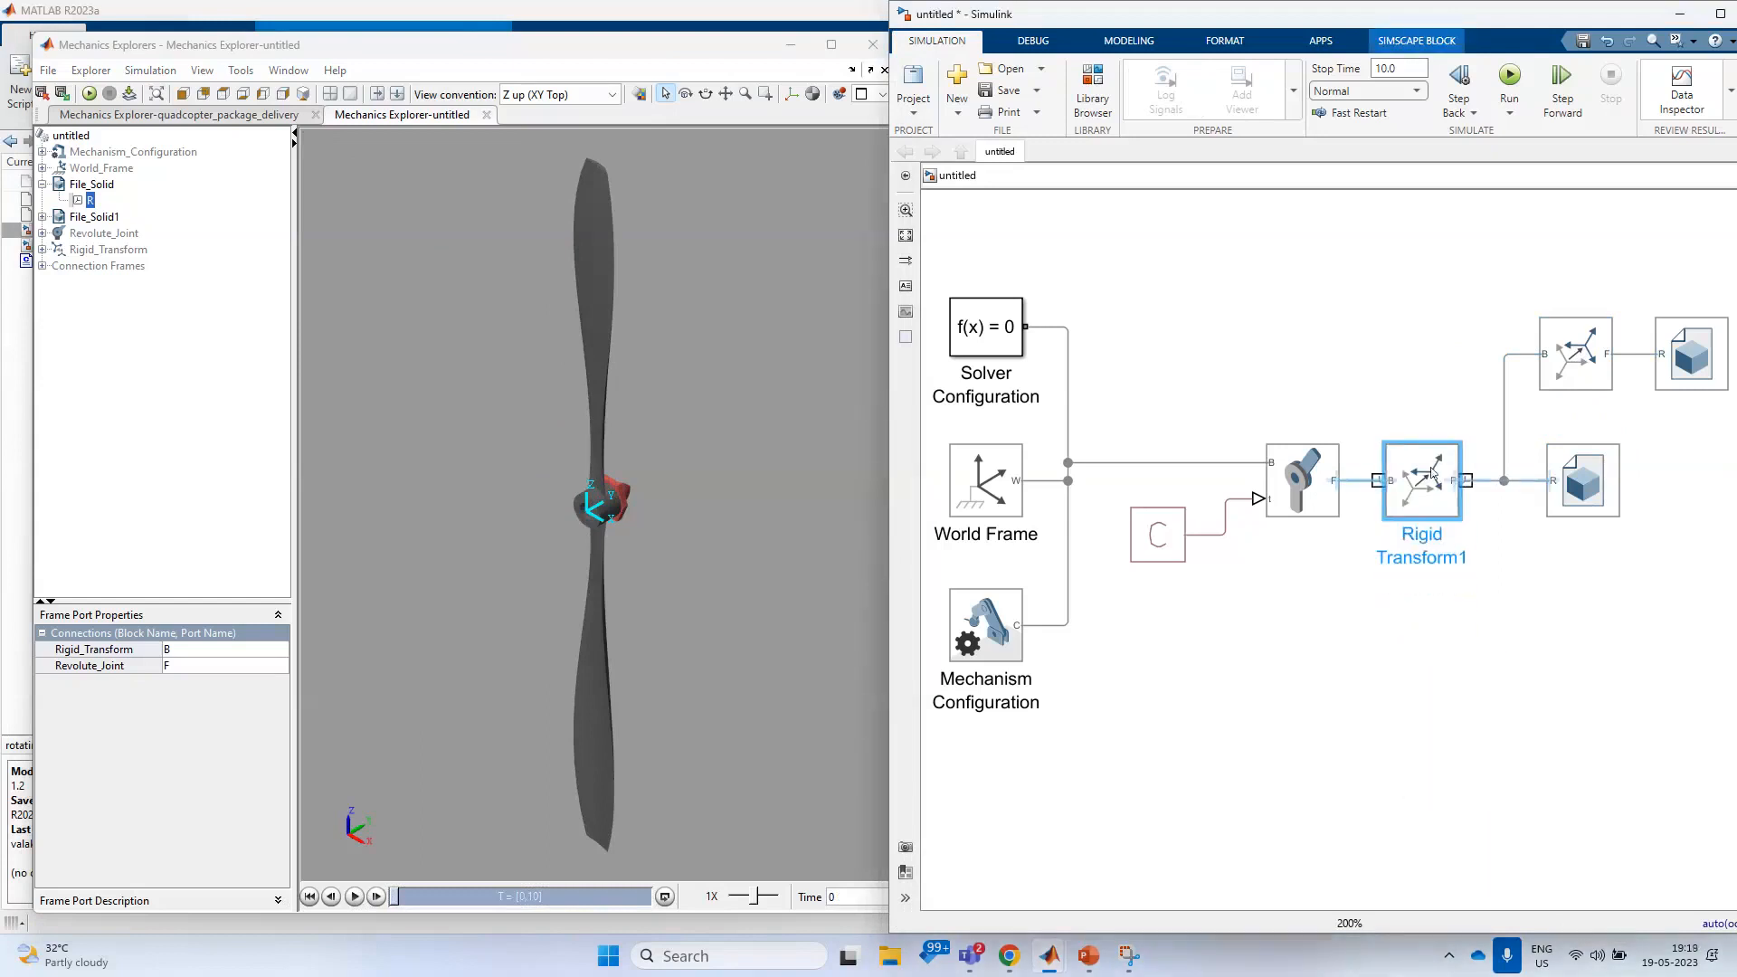
- Set the new Rigid Transform's rotation to Standard Axis about +X with an angle of 90 deg
double_click(1439, 481)
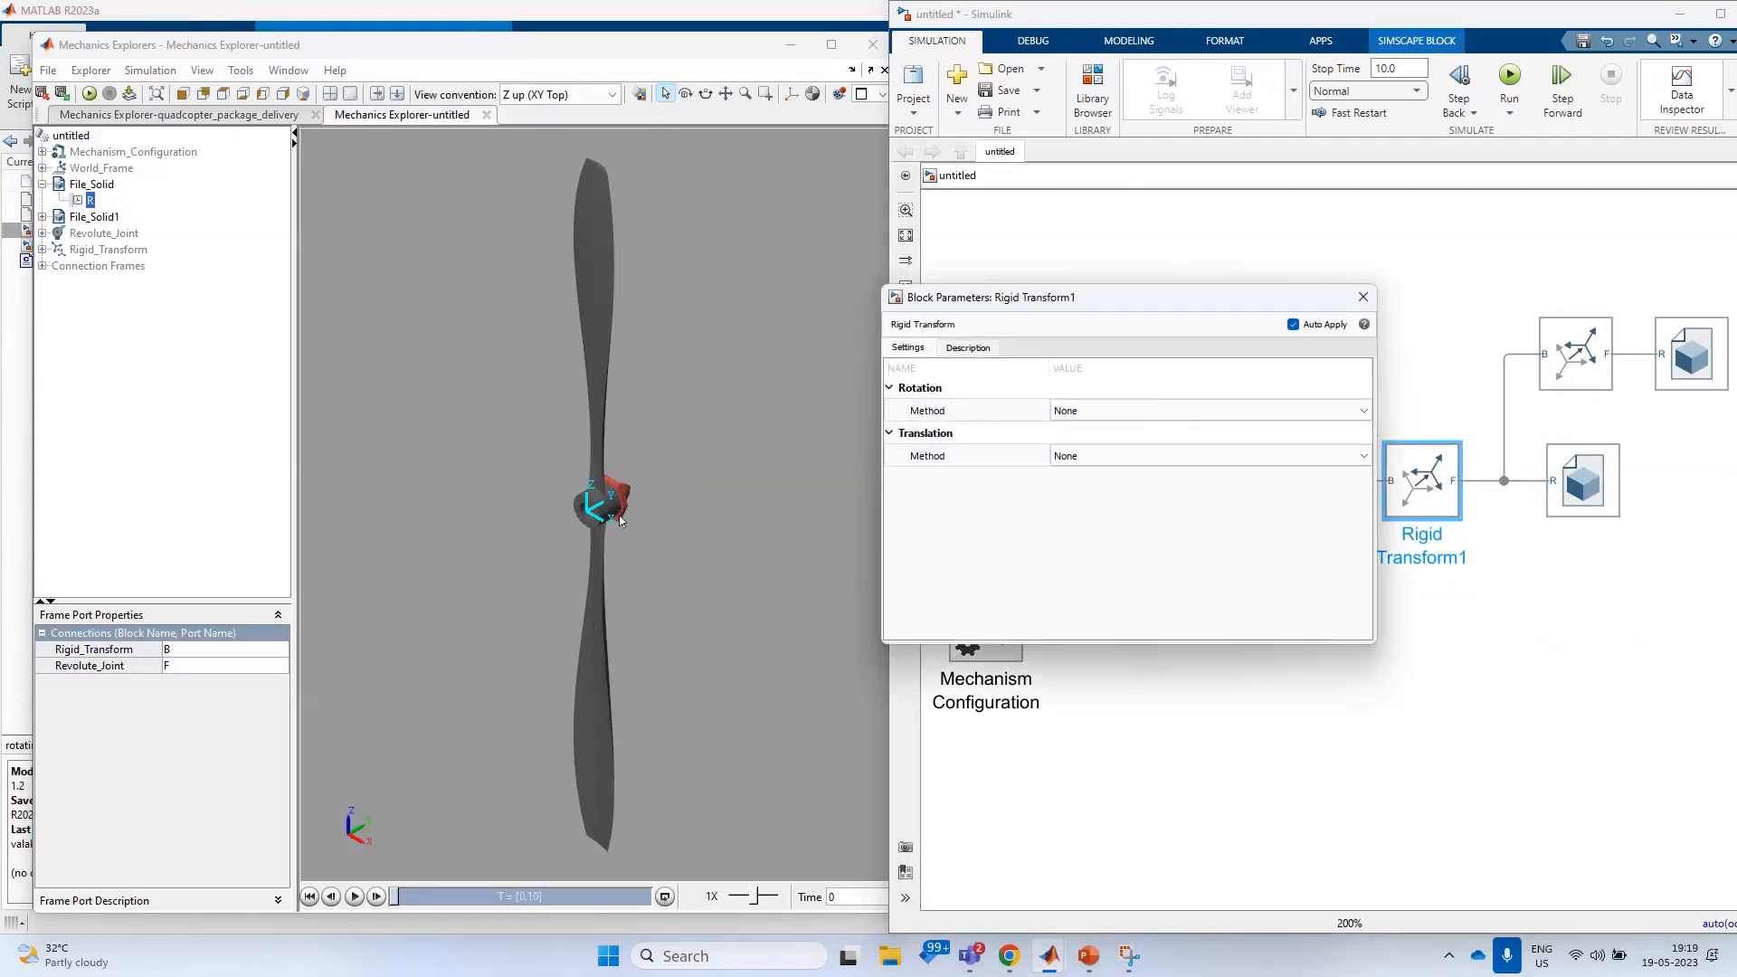
scroll(504, 514, up, 3)
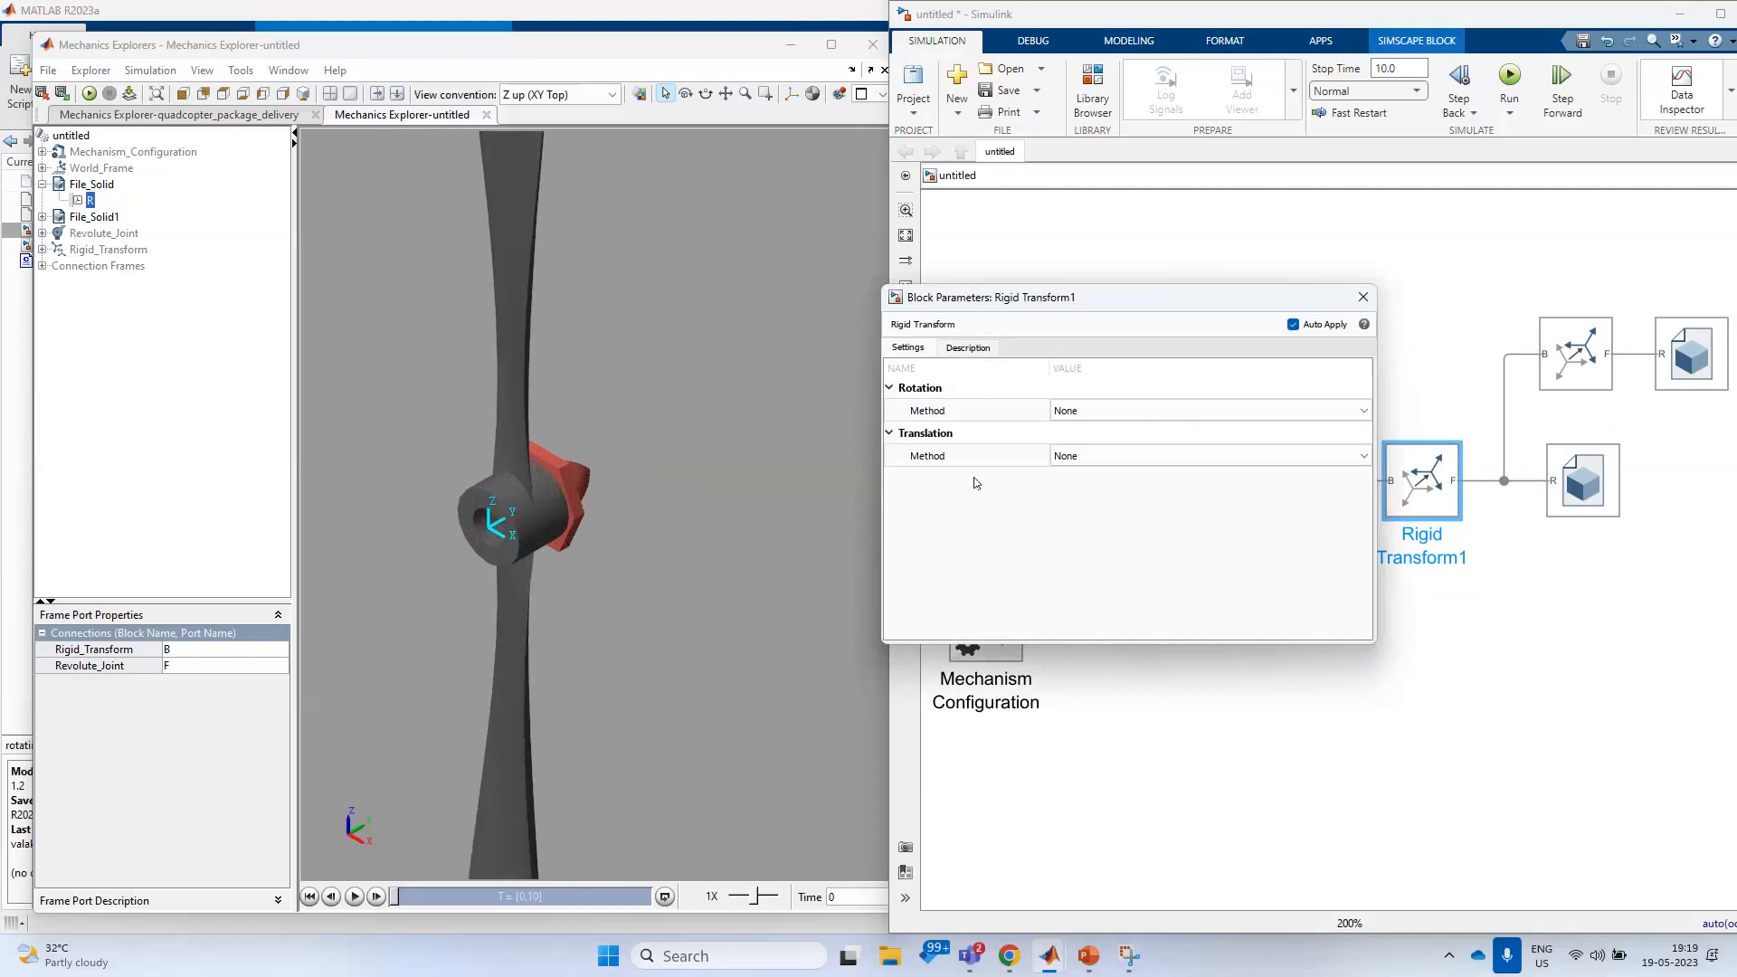
click(1098, 412)
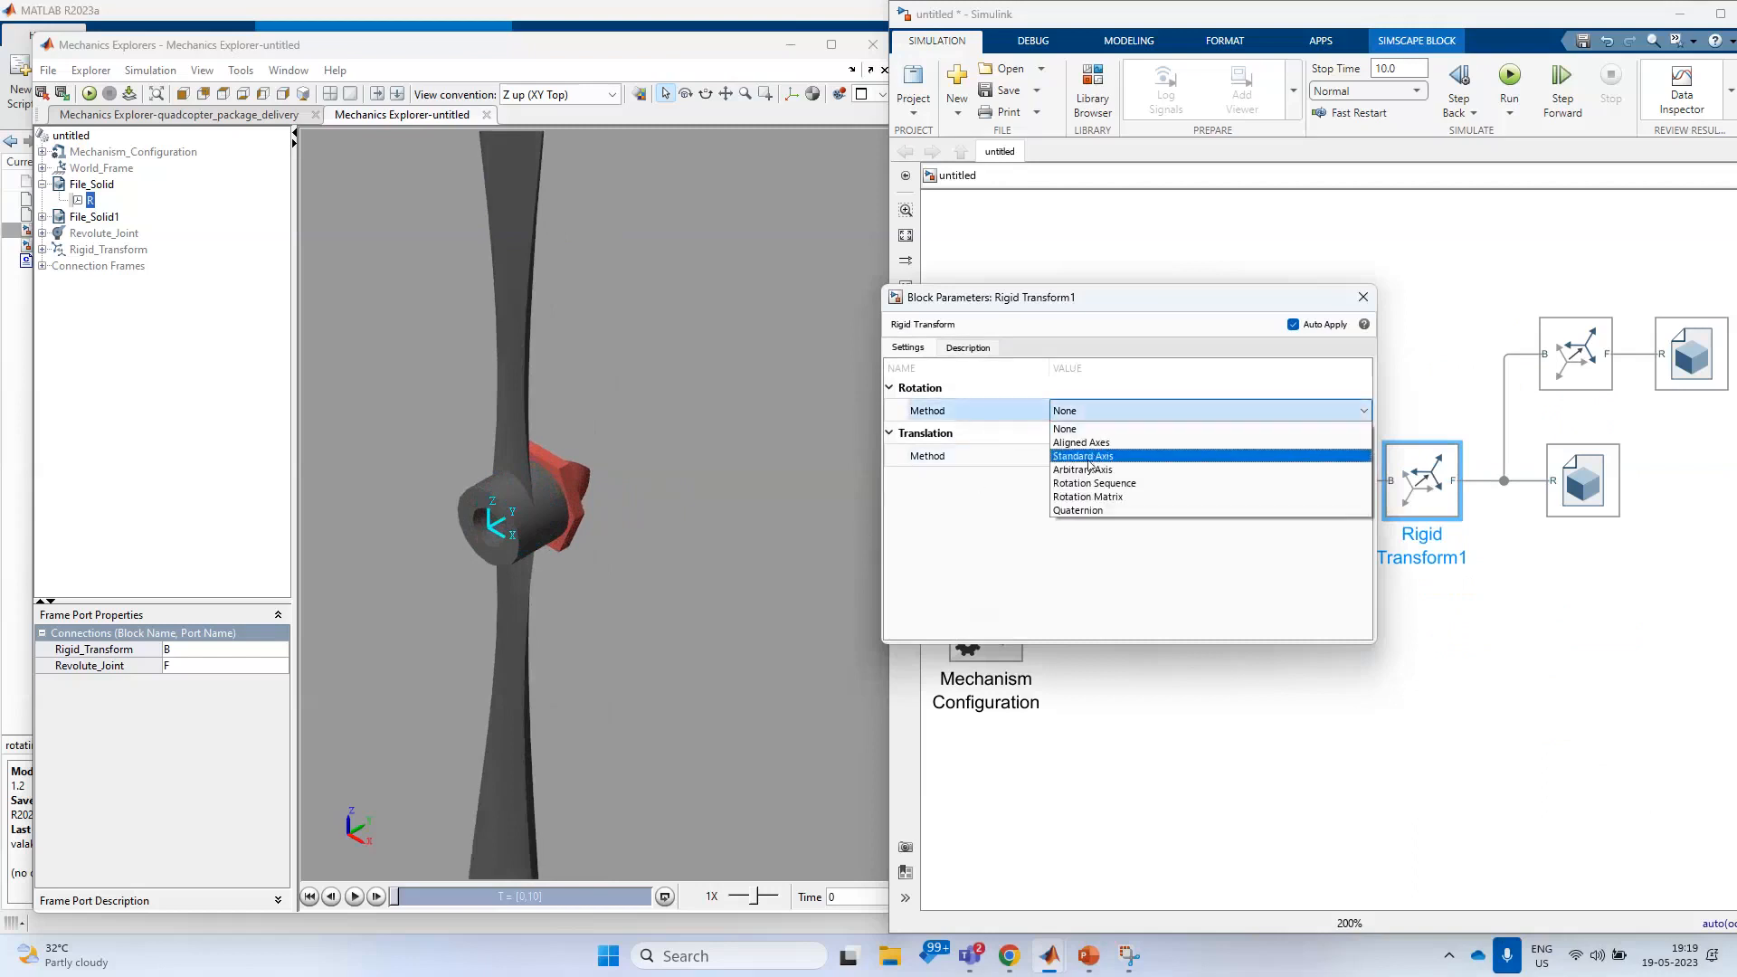
click(1090, 456)
click(1092, 434)
click(1093, 455)
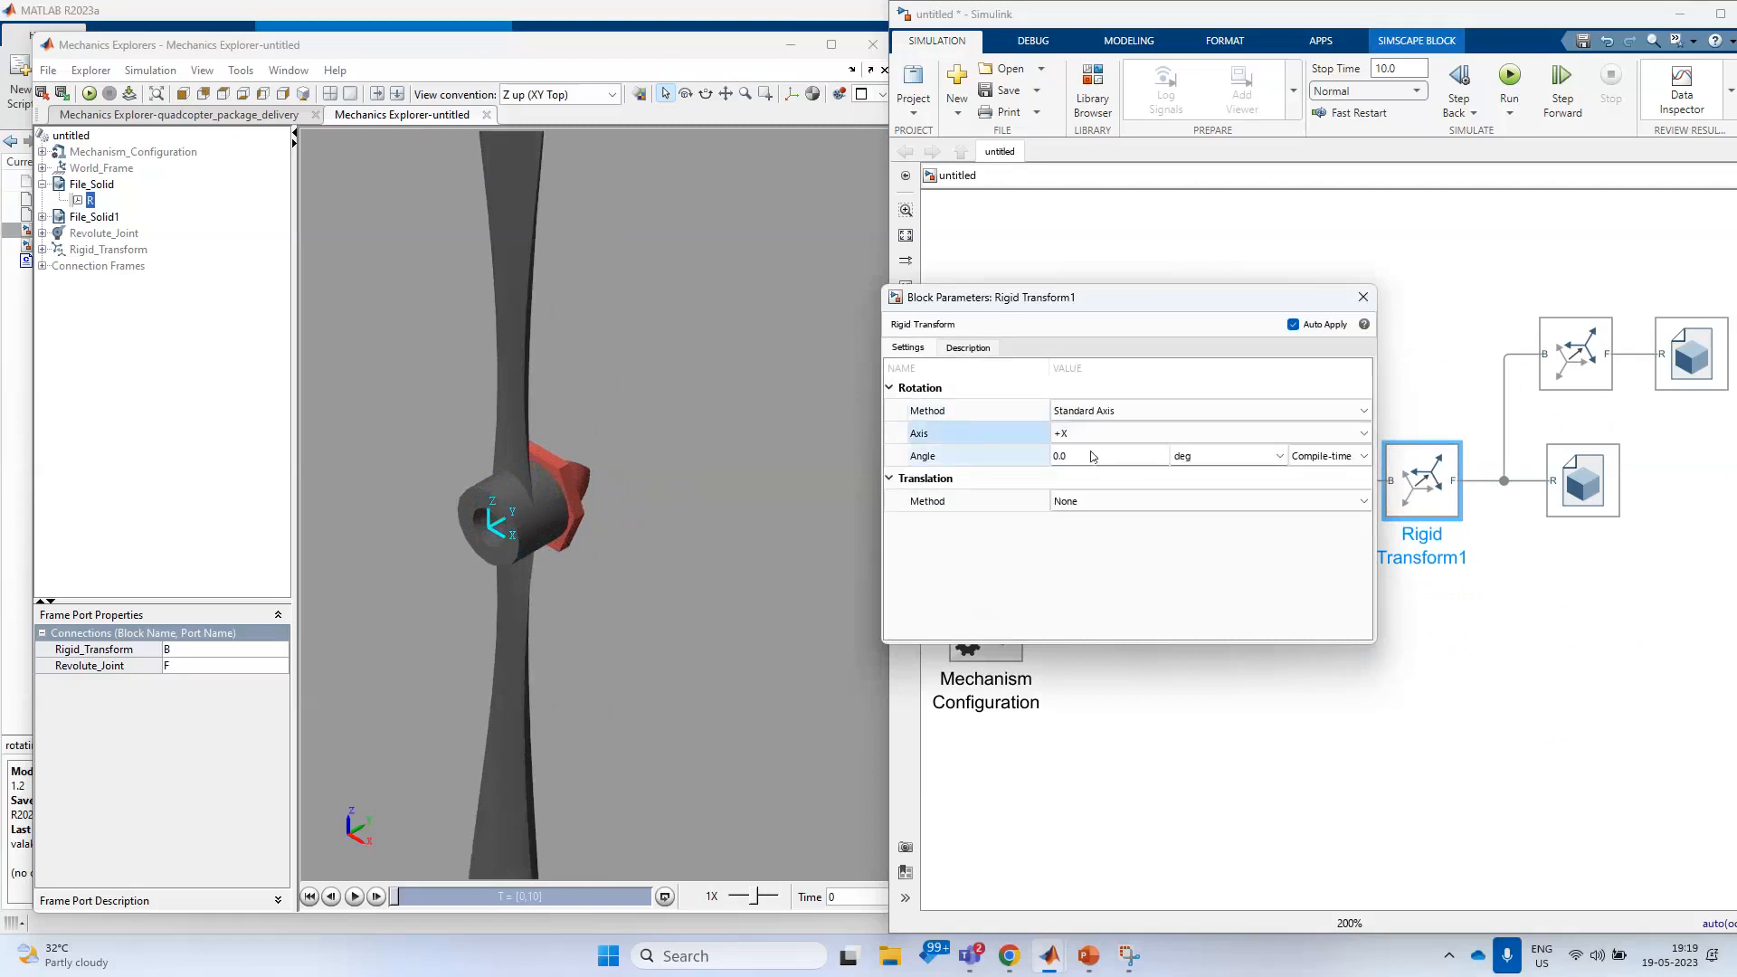
click(1092, 455)
text(90)
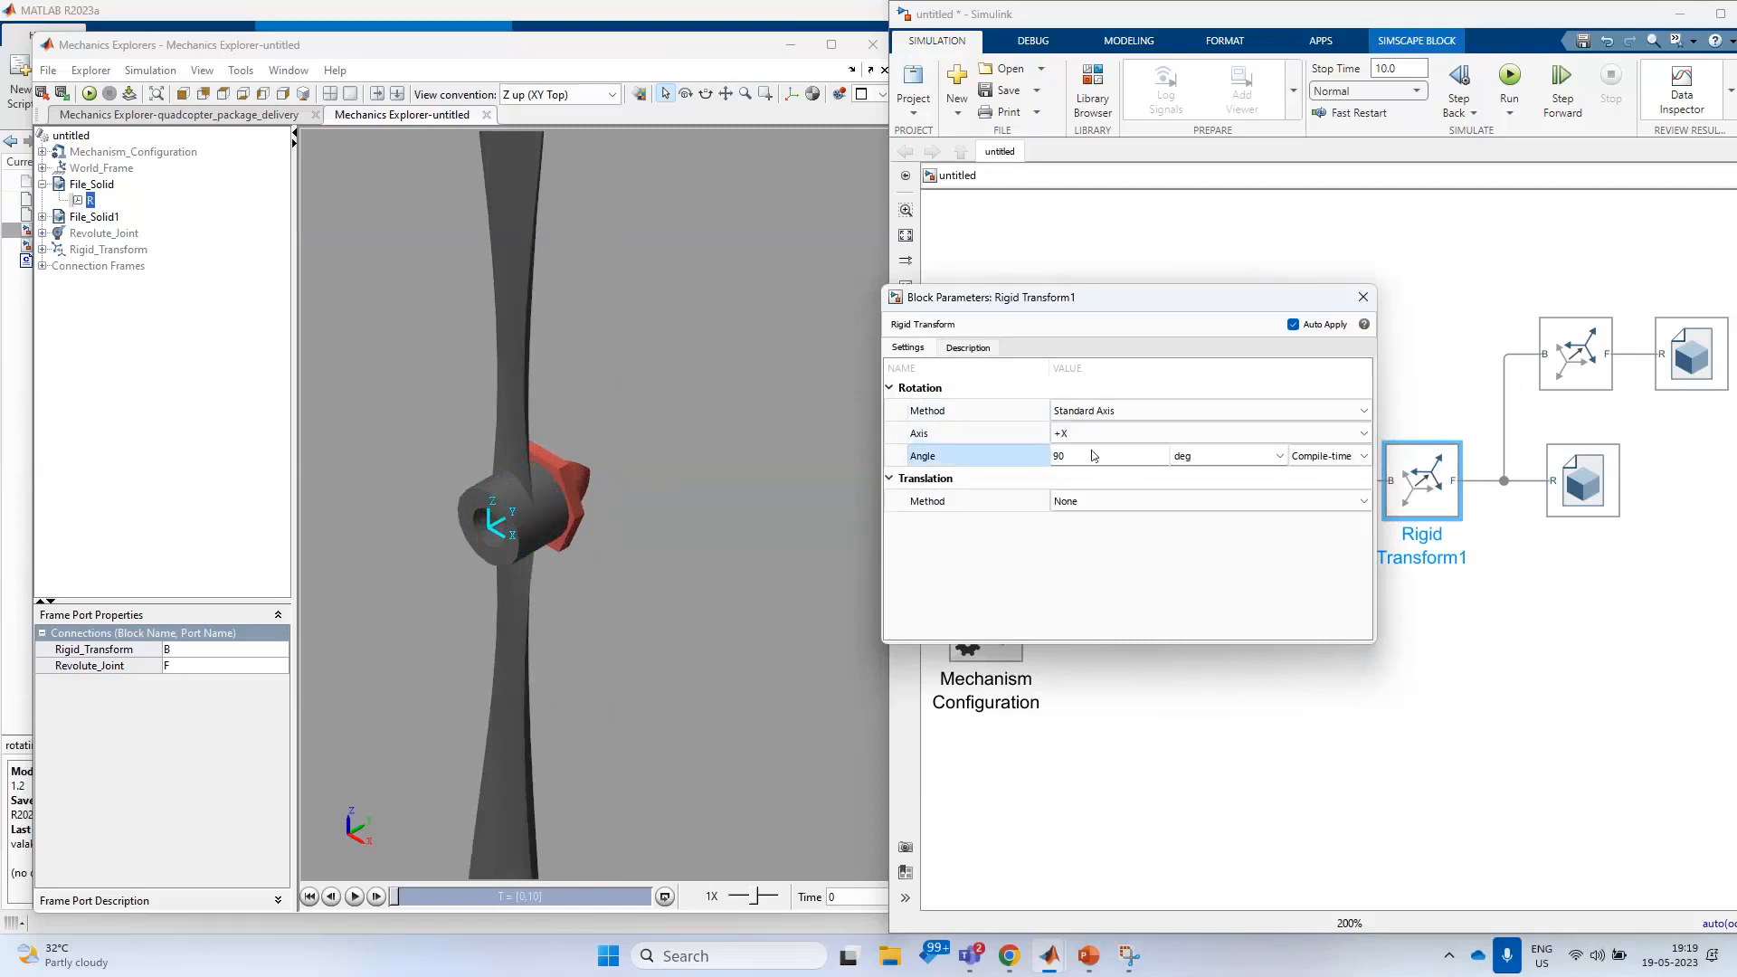
click(1364, 297)
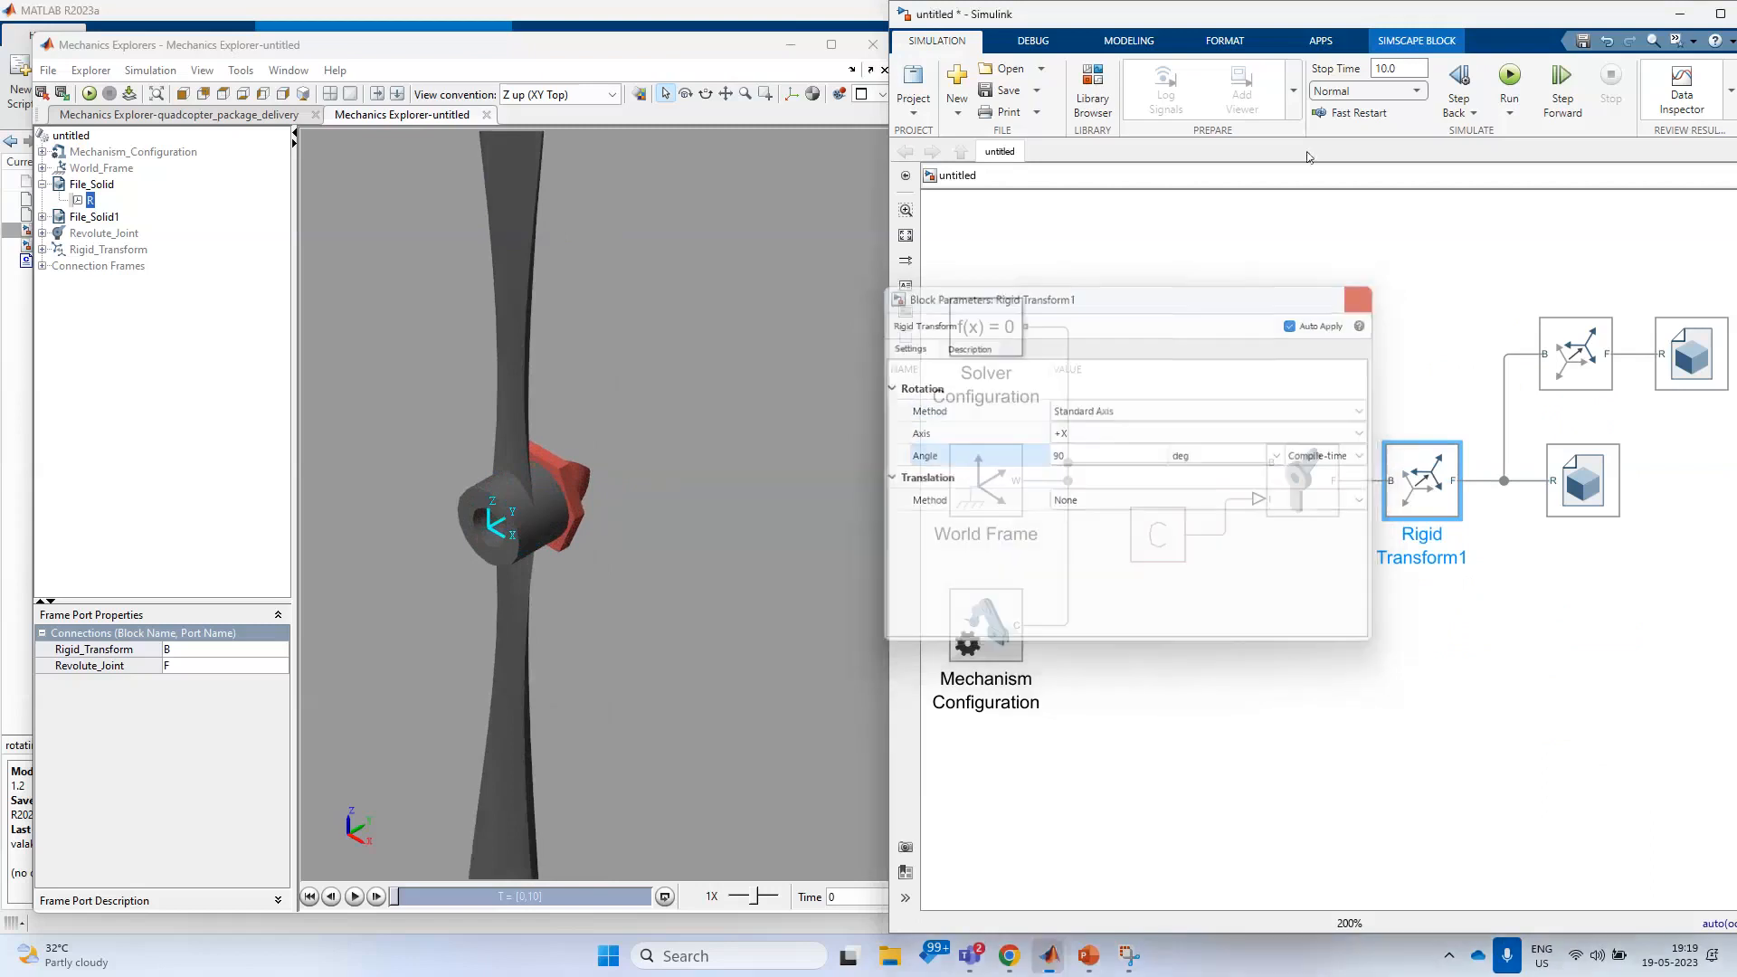
- Run the simulation with the added Rigid Transform, replay the propeller animation and rewind it to time 0
click(1505, 77)
scroll(507, 543, down, 5)
scroll(465, 523, up, 3)
click(354, 897)
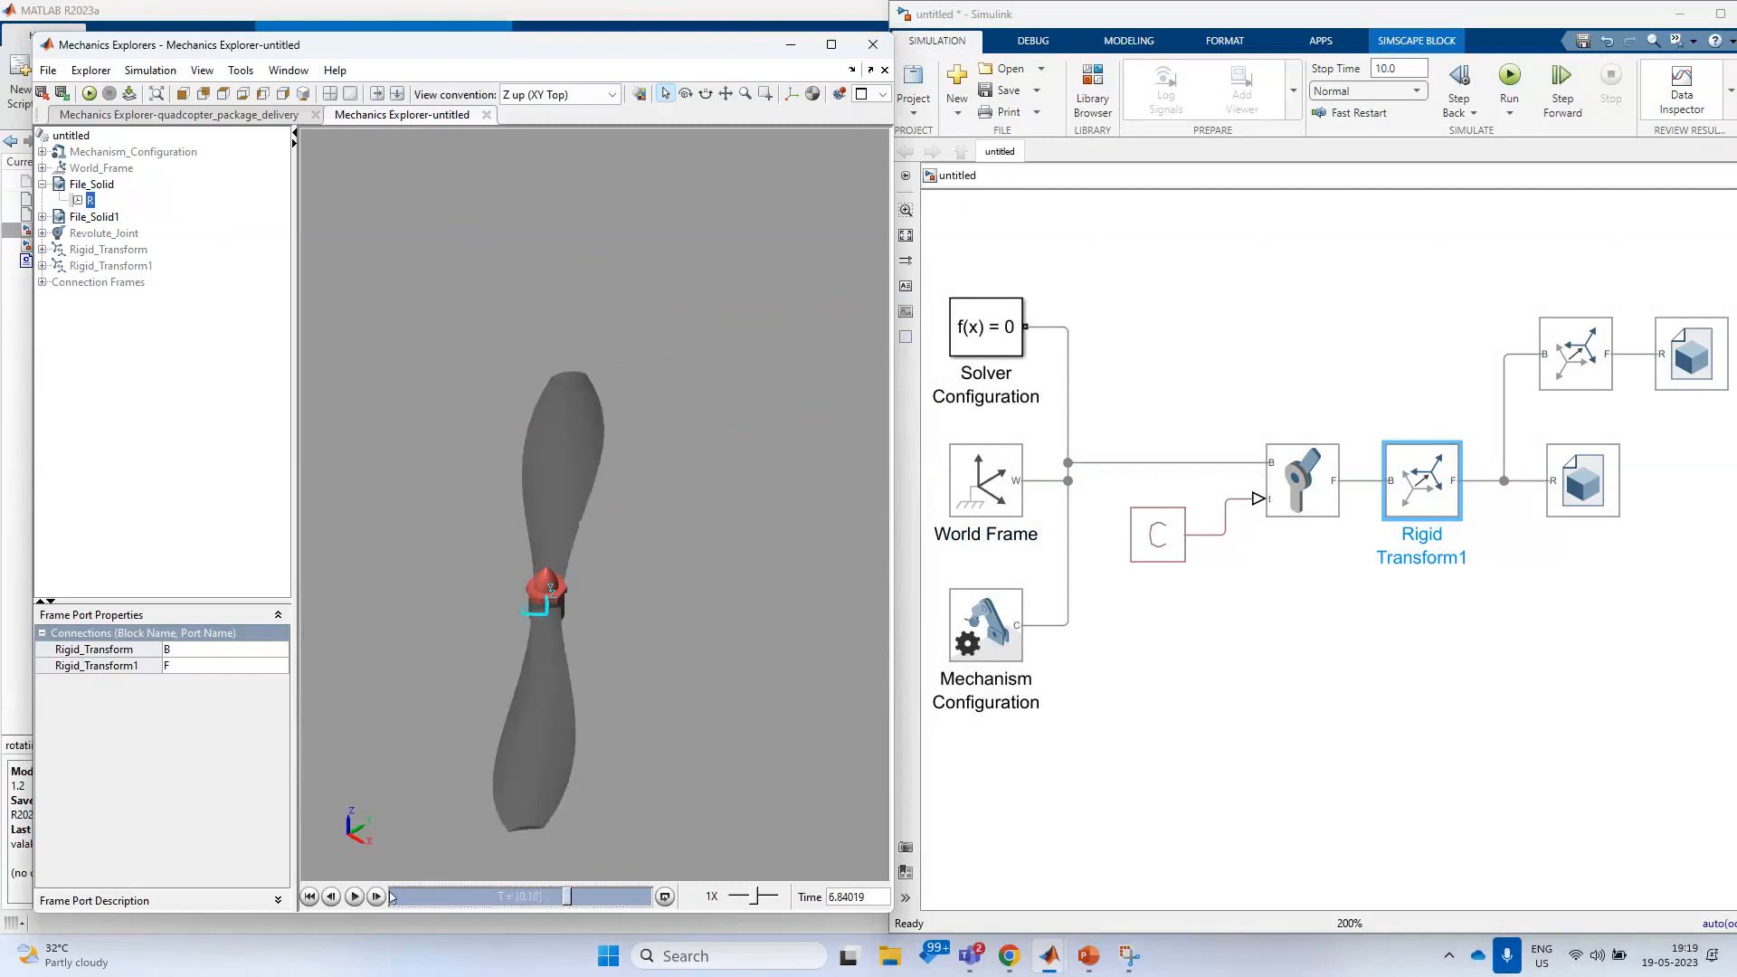
drag(570, 900, 392, 897)
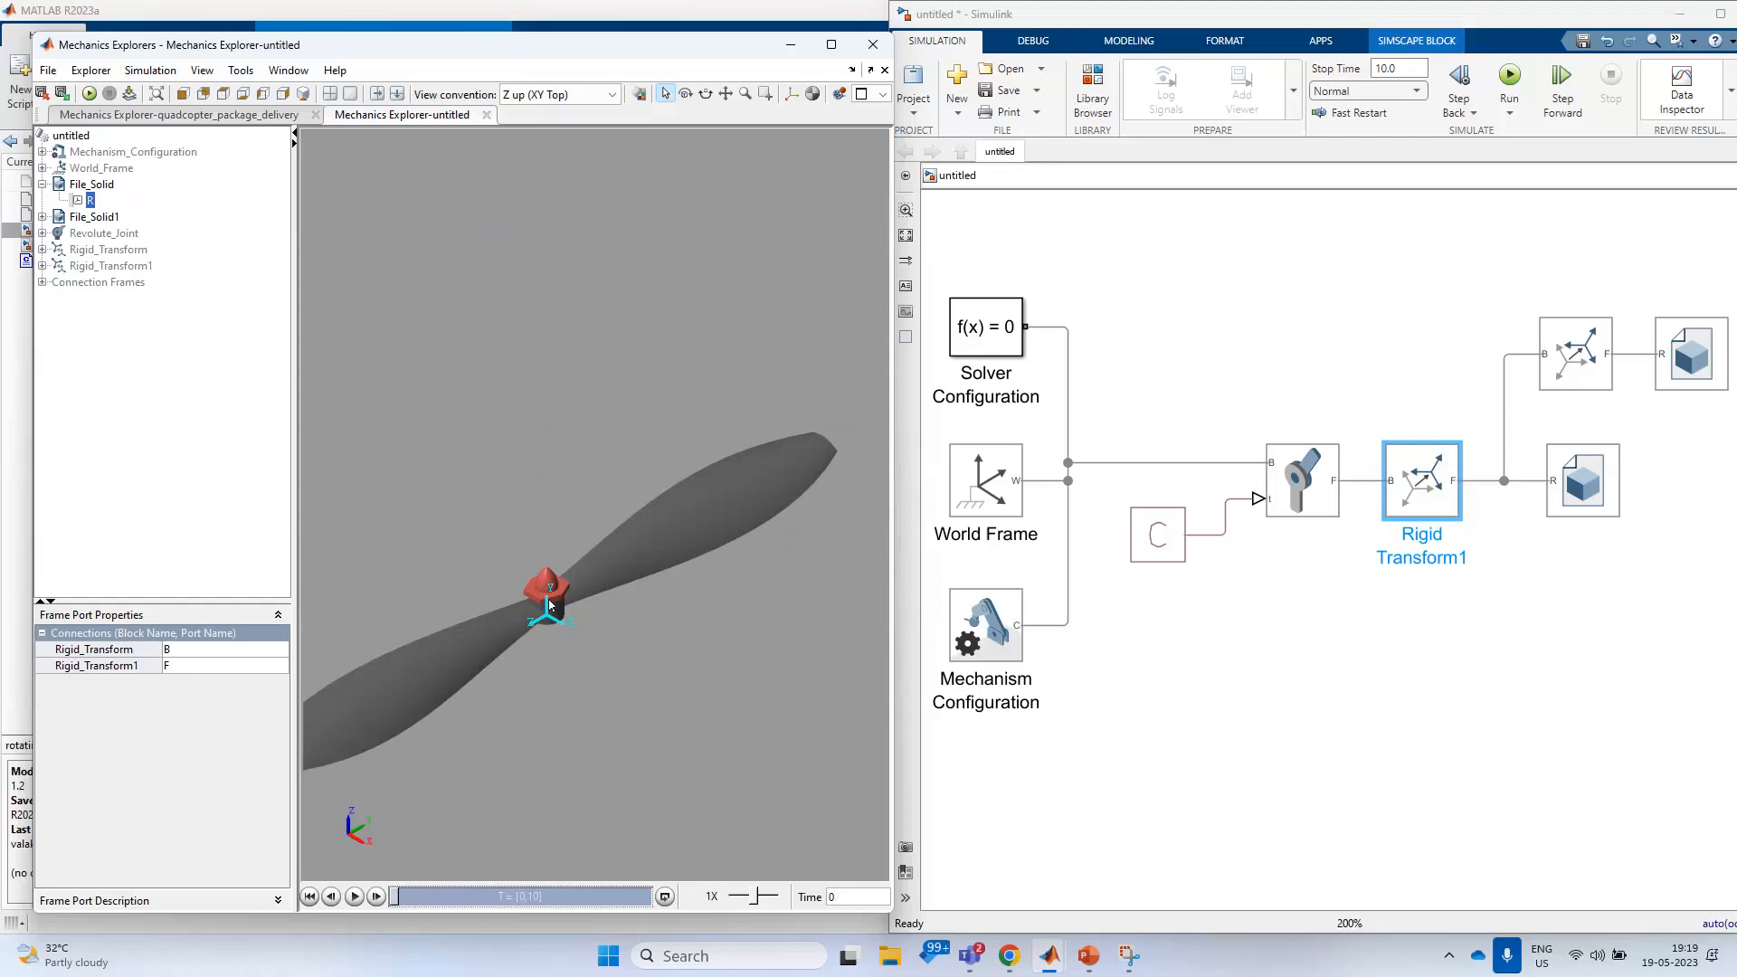
scroll(496, 597, up, 1)
scroll(501, 602, down, 1)
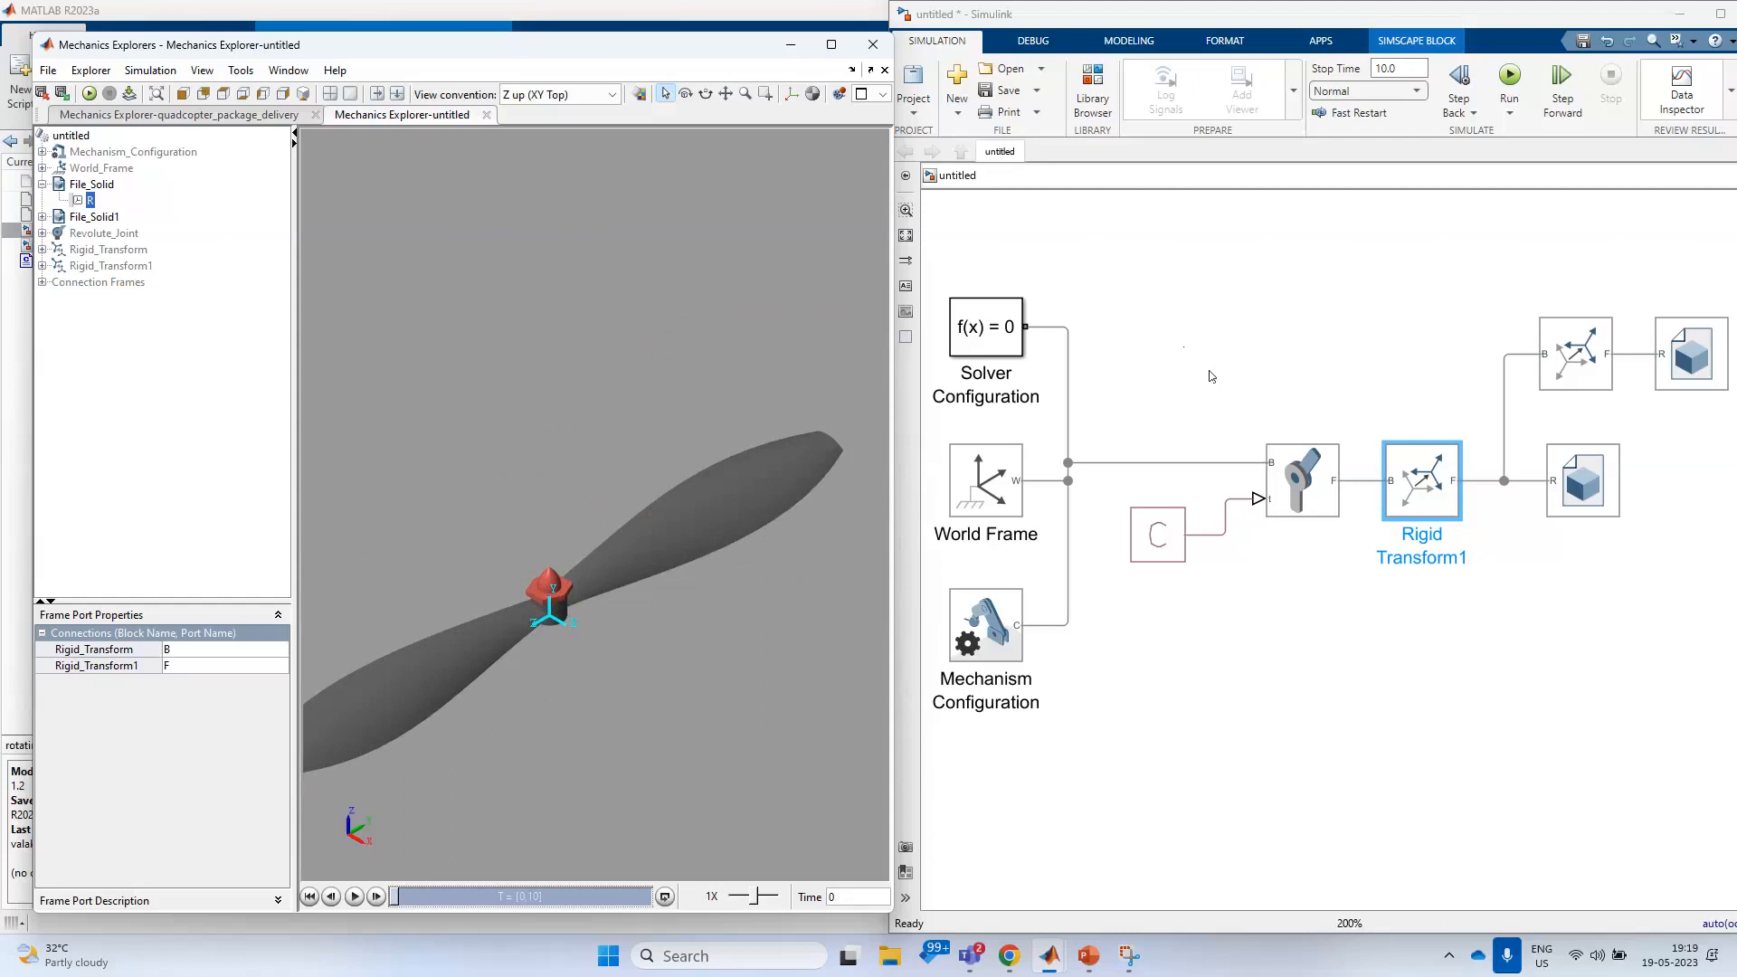
- Examine the geometry and parameters of the cap's File Solid1 block, leaving its settings untouched
click(1694, 363)
double_click(1694, 362)
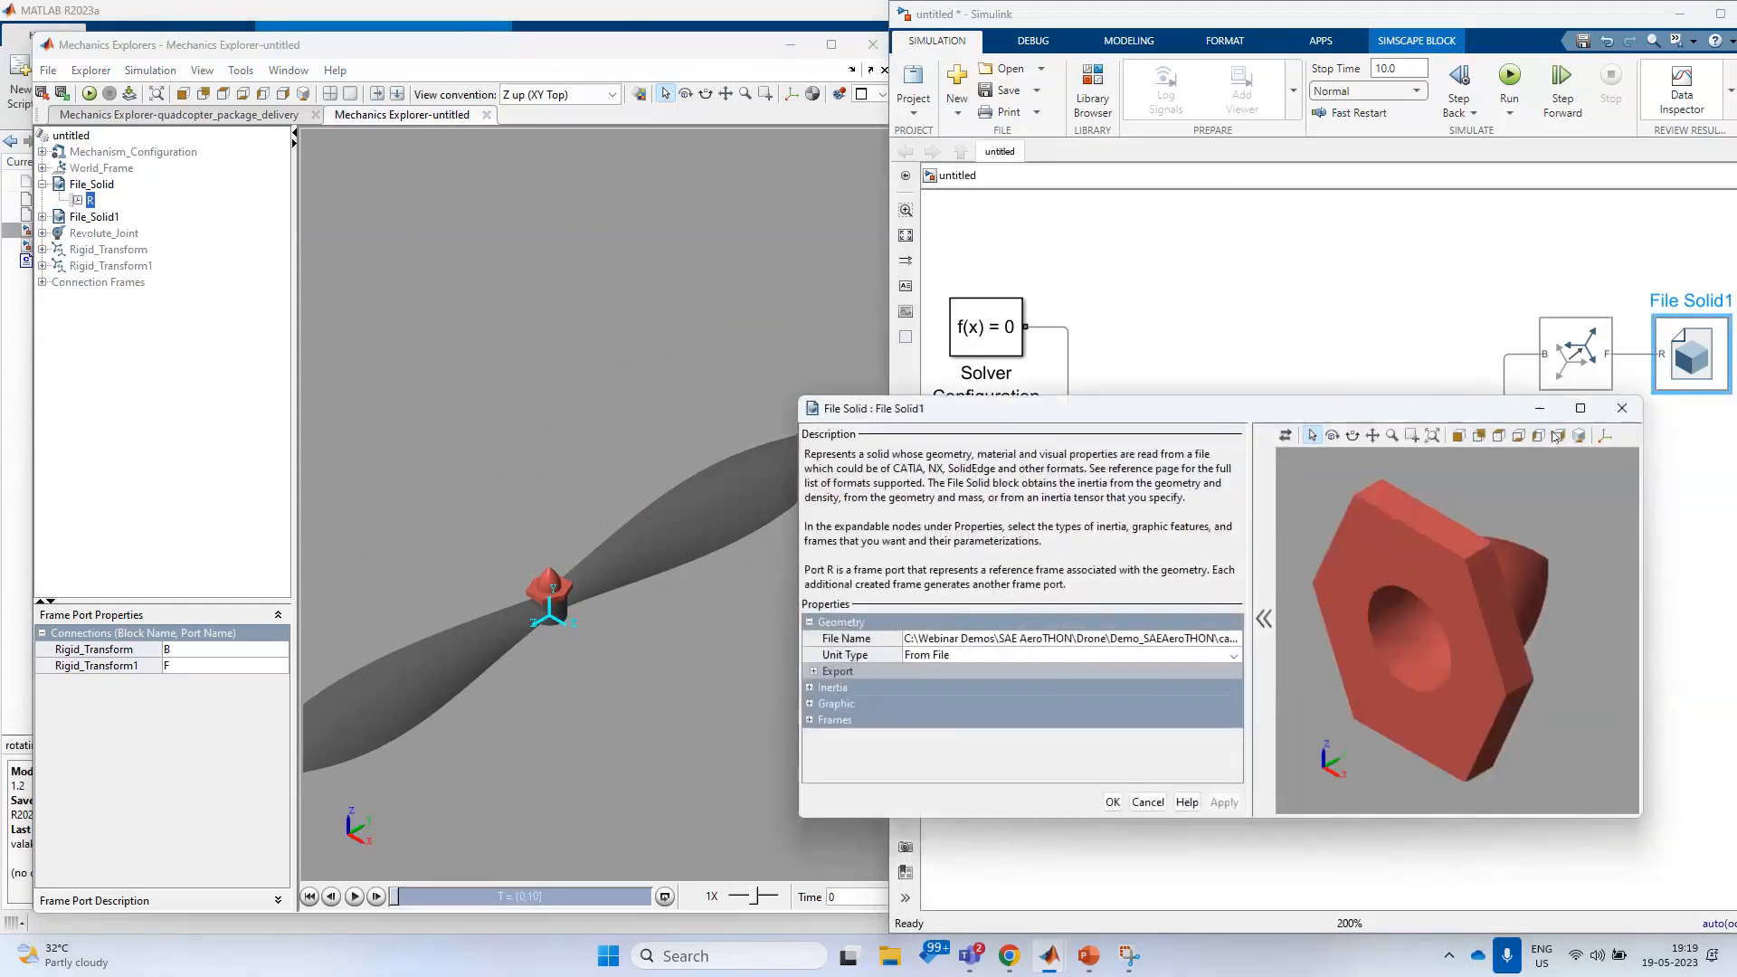
key(Escape)
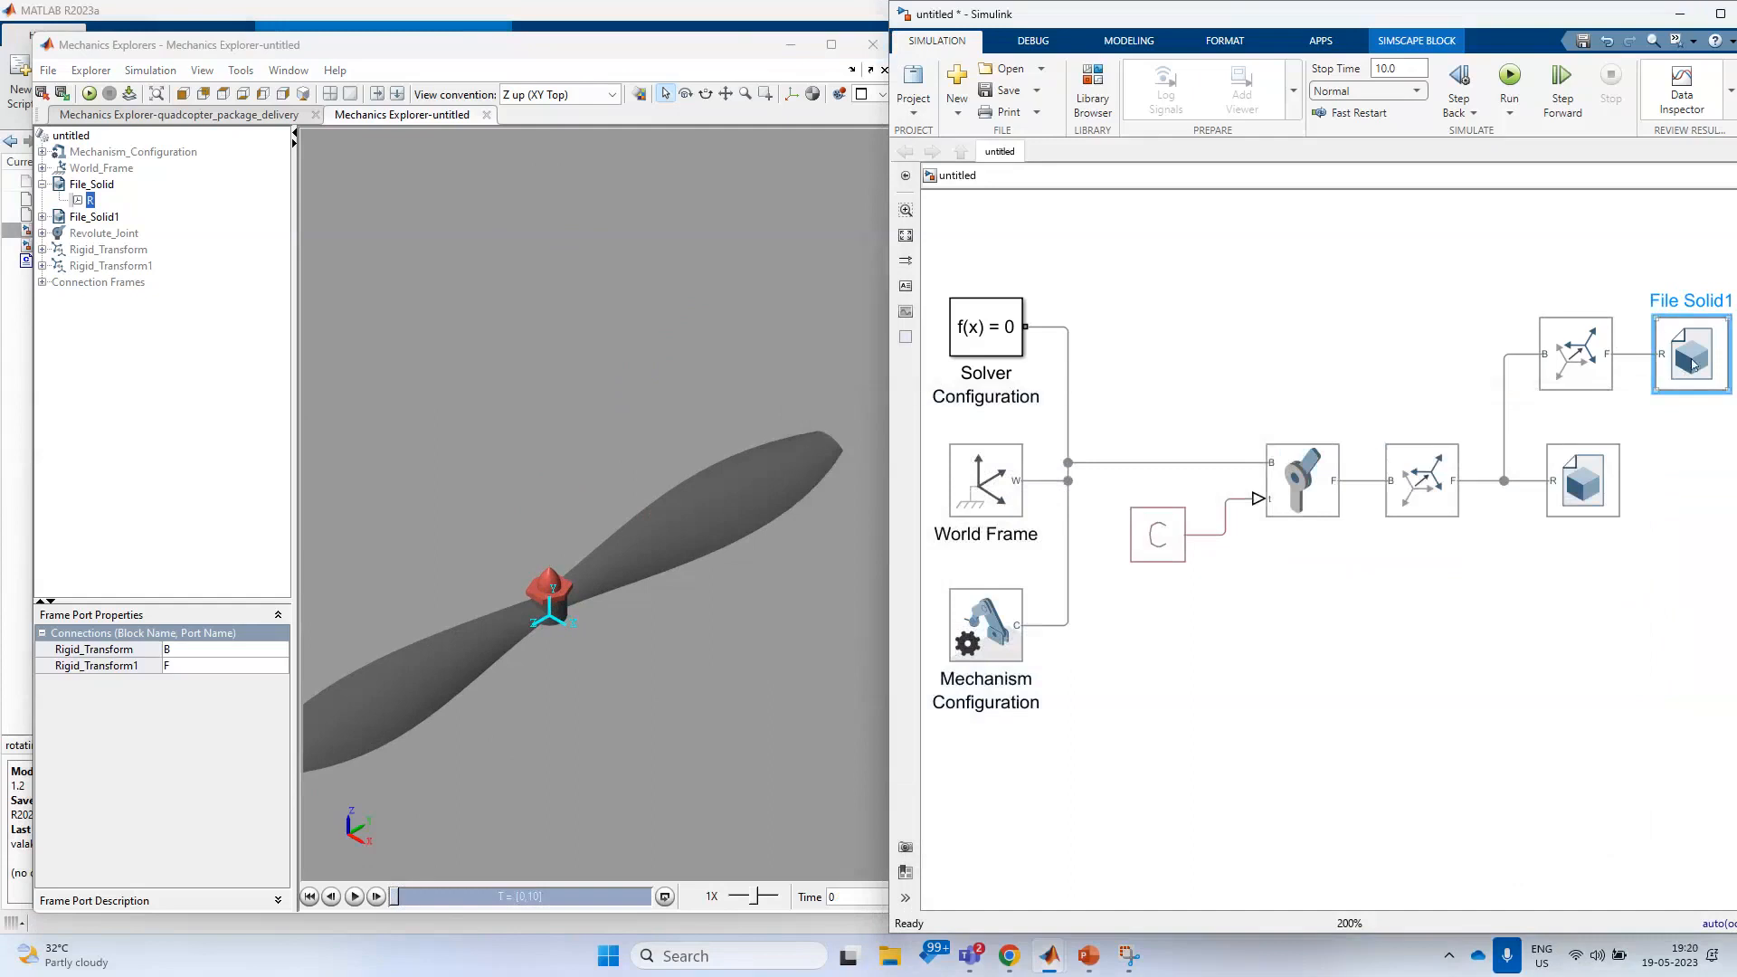
double_click(1694, 363)
drag(1412, 407, 1093, 367)
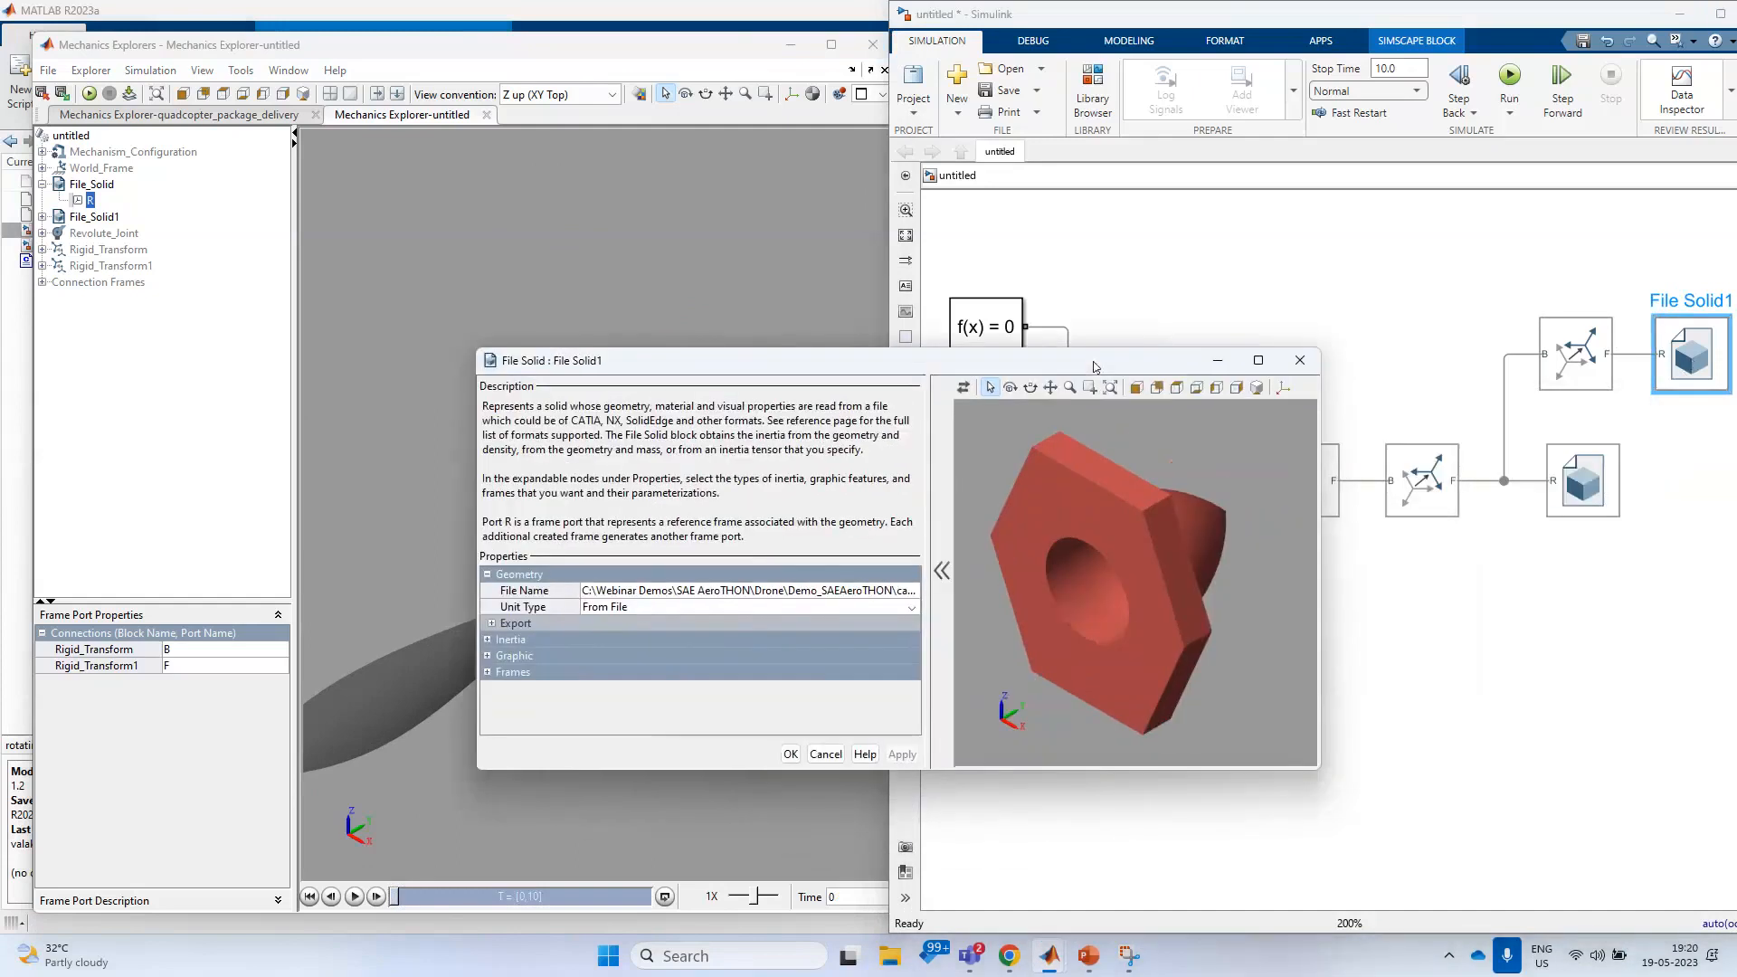
click(1300, 360)
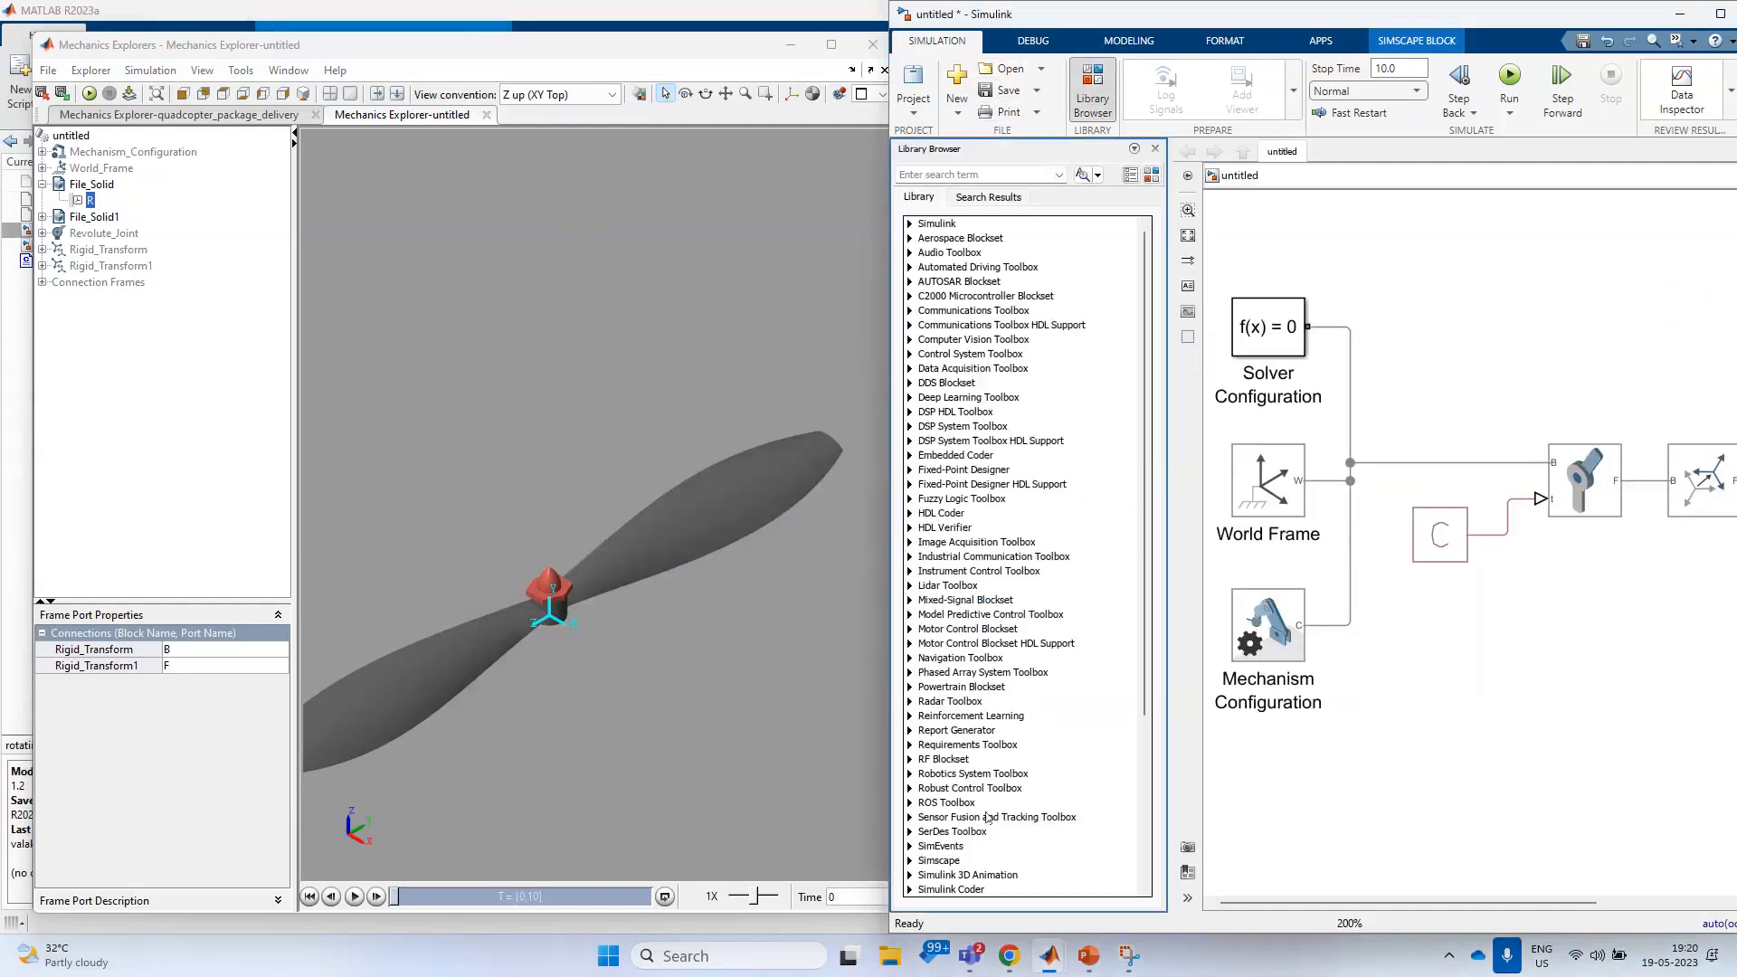
- Browse the Simscape Multibody Body Elements library and examine the Brick Solid block's parameters
mouse_move(1061, 960)
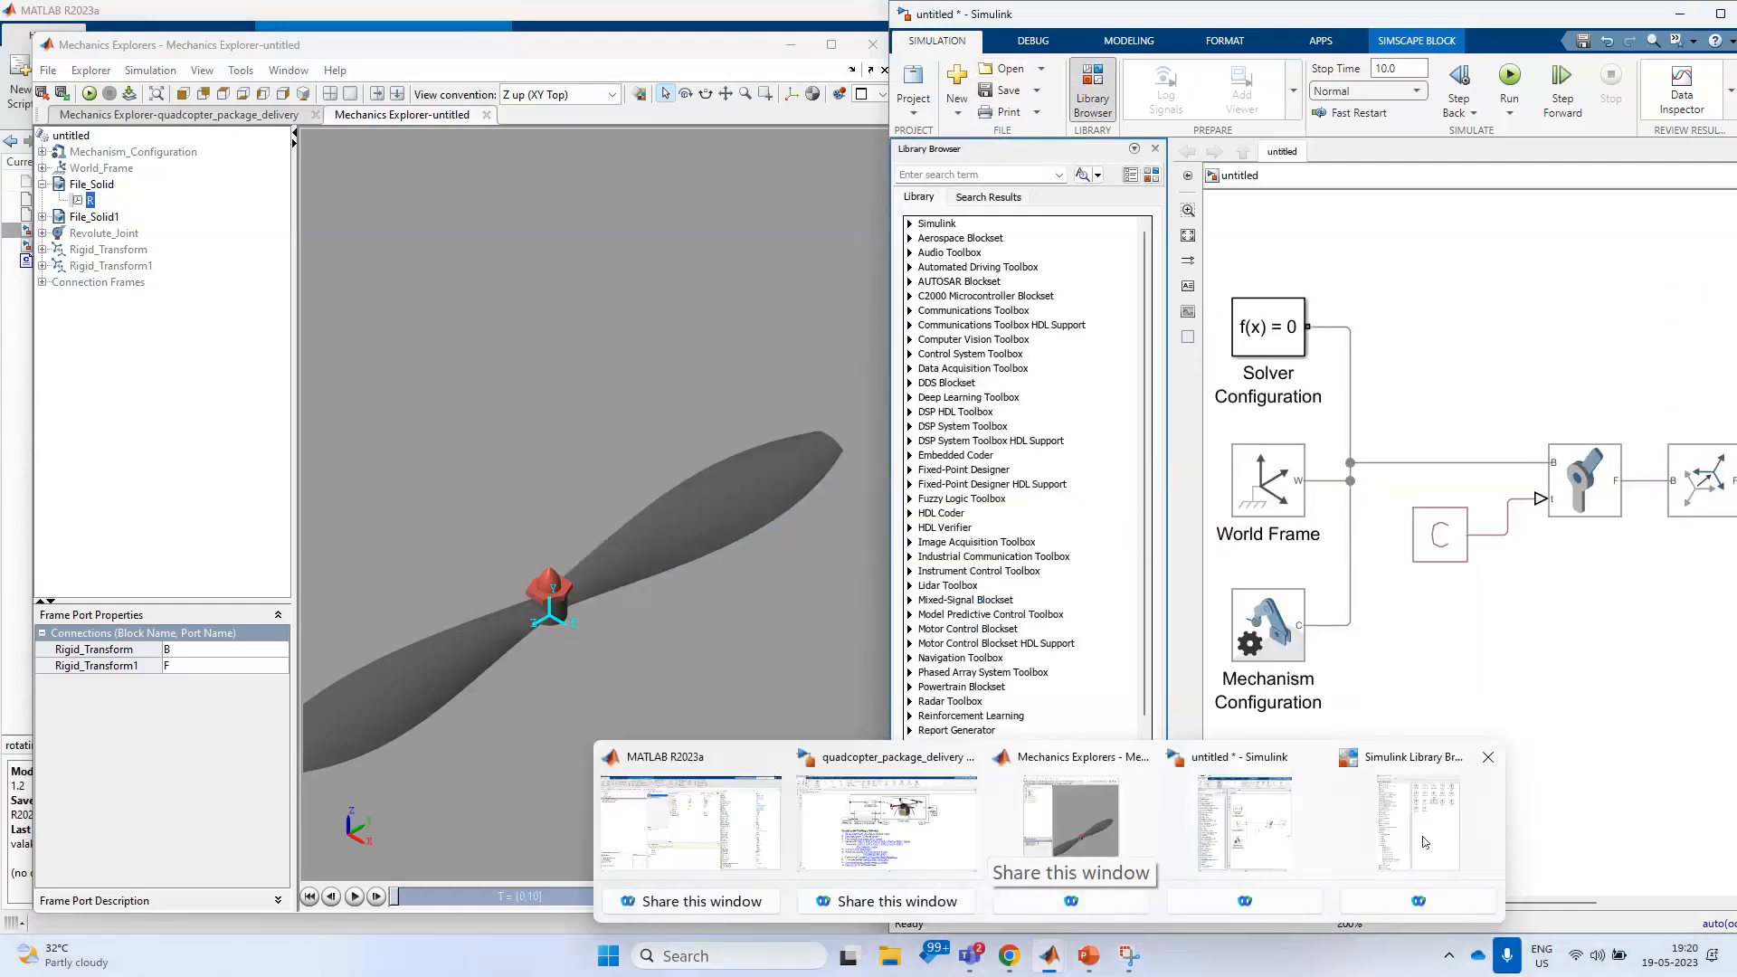
click(1424, 842)
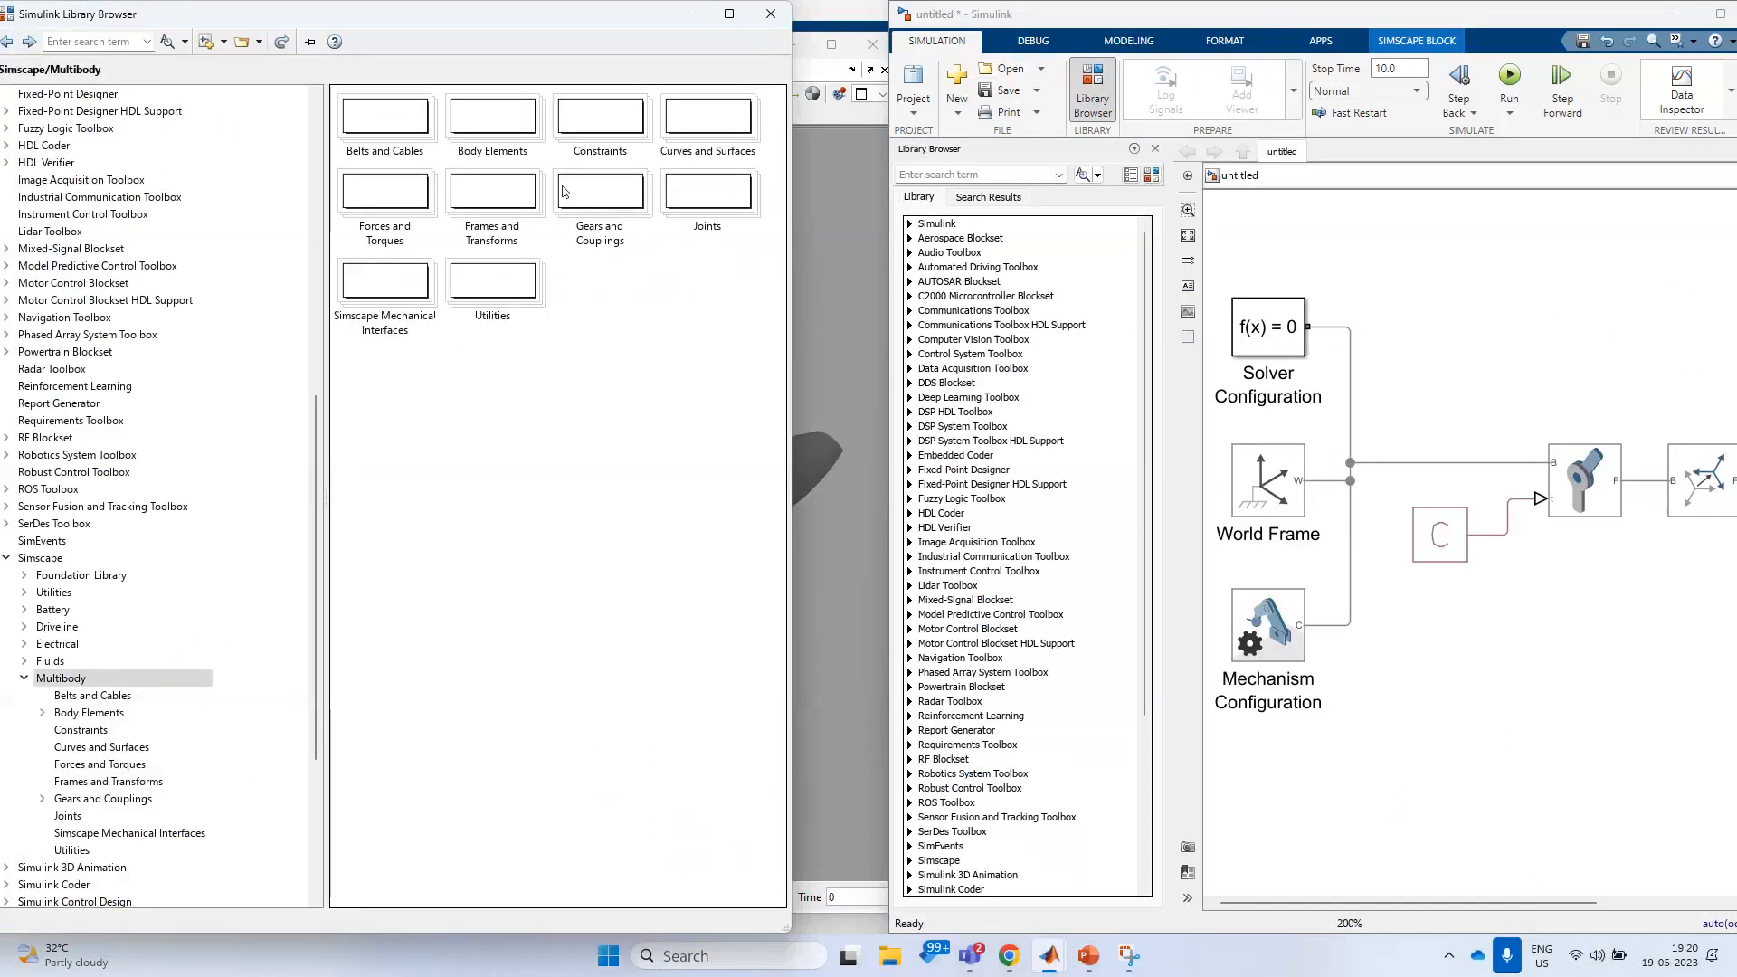
double_click(493, 127)
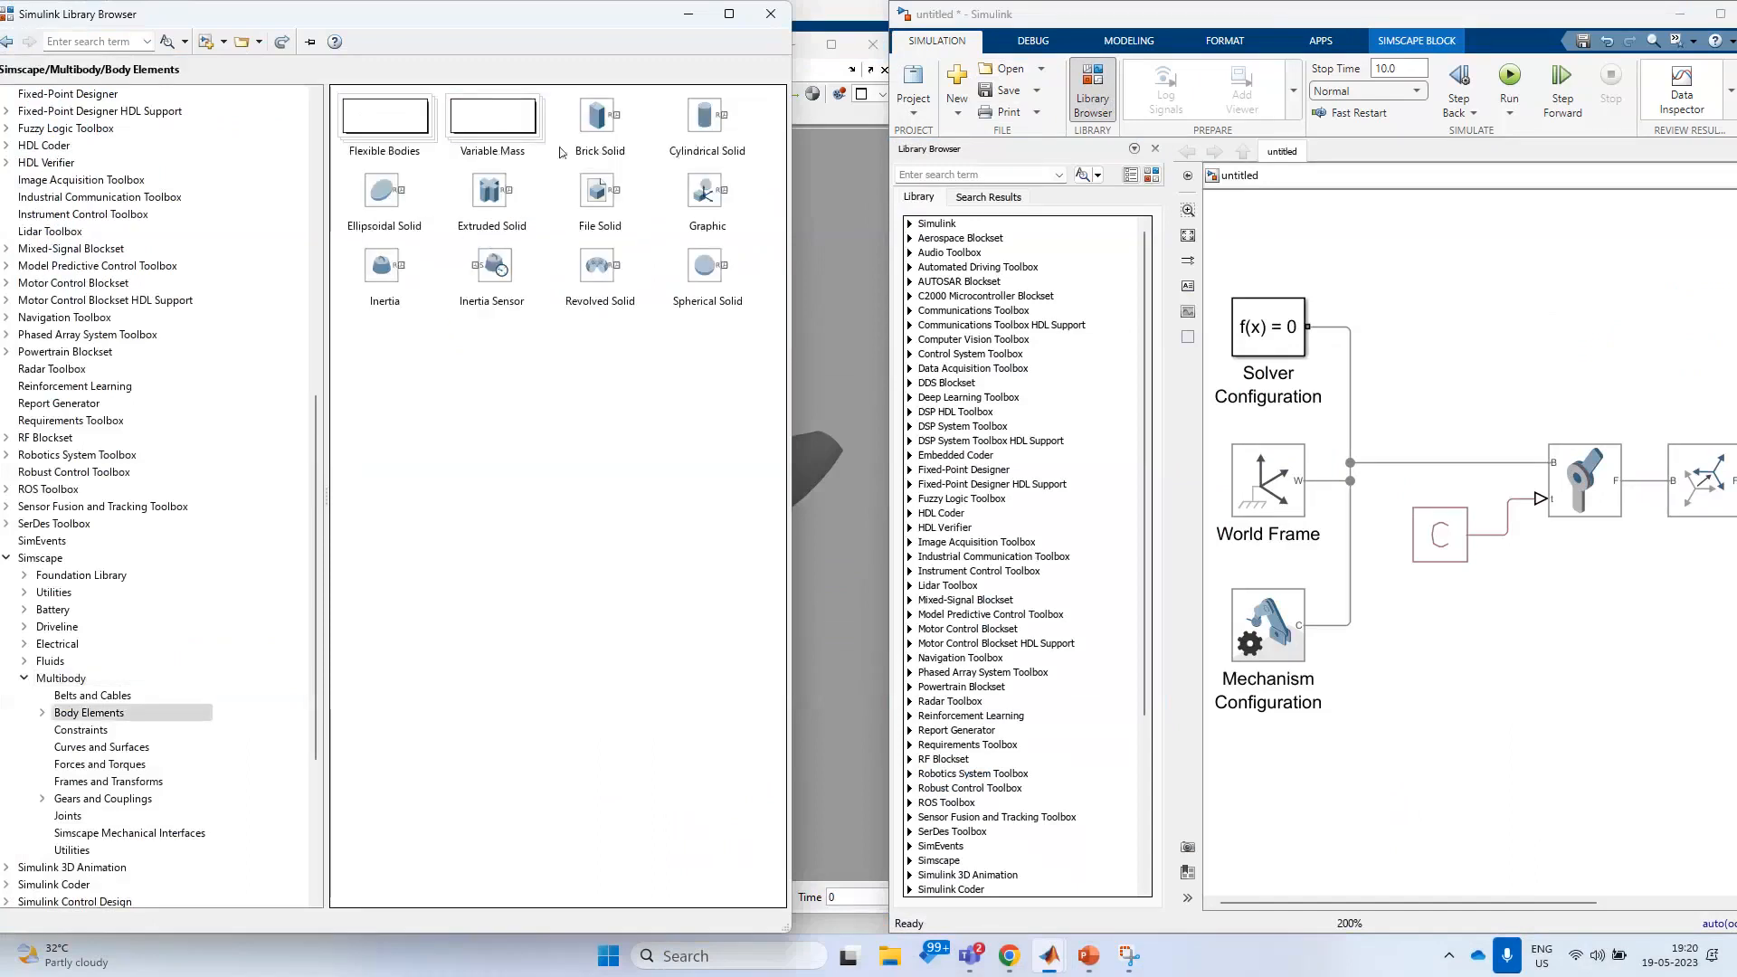
double_click(609, 126)
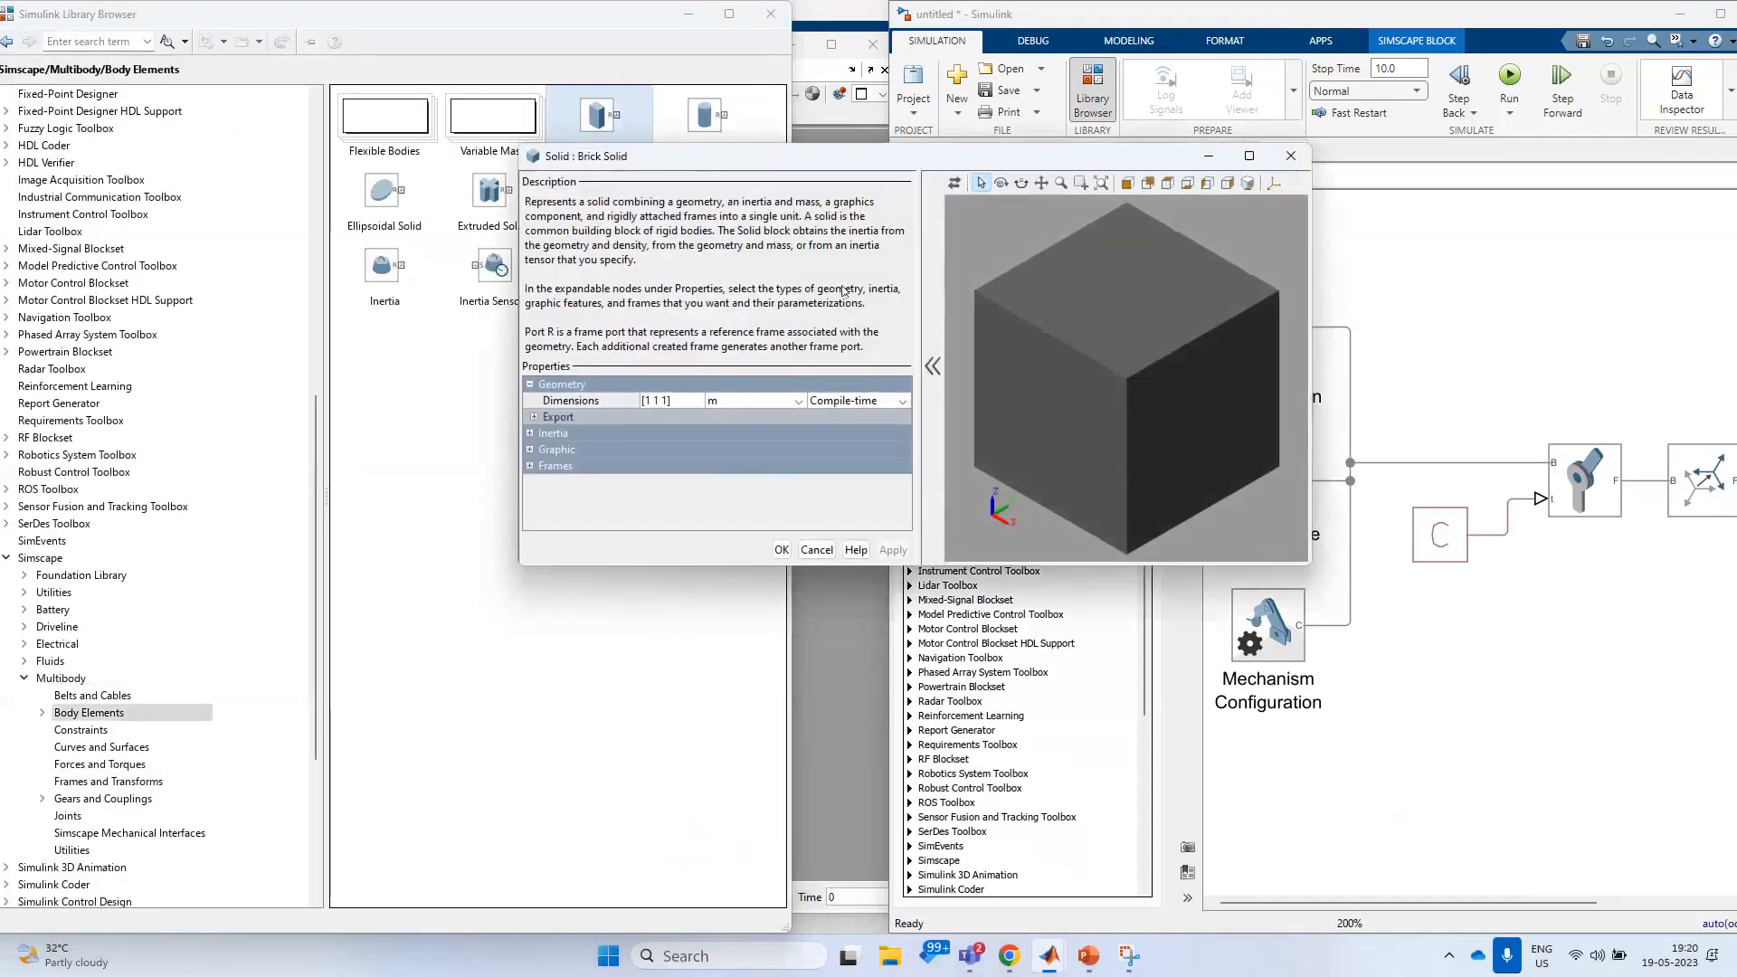
click(1292, 157)
click(771, 14)
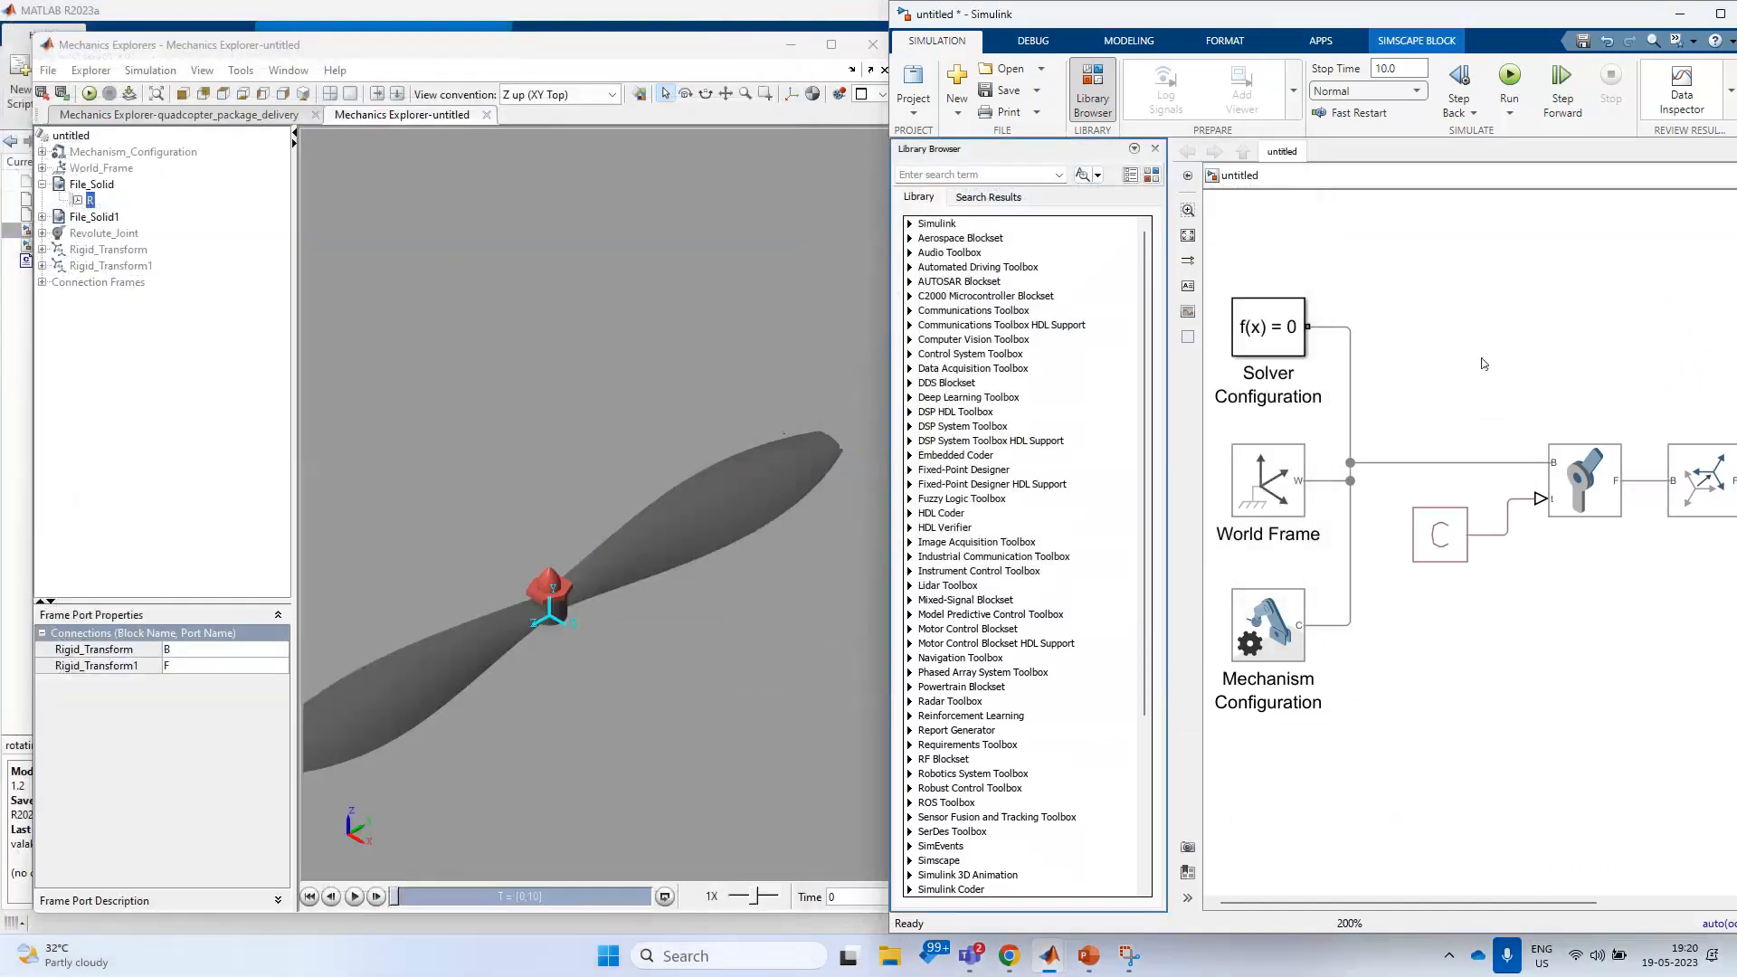
click(1155, 148)
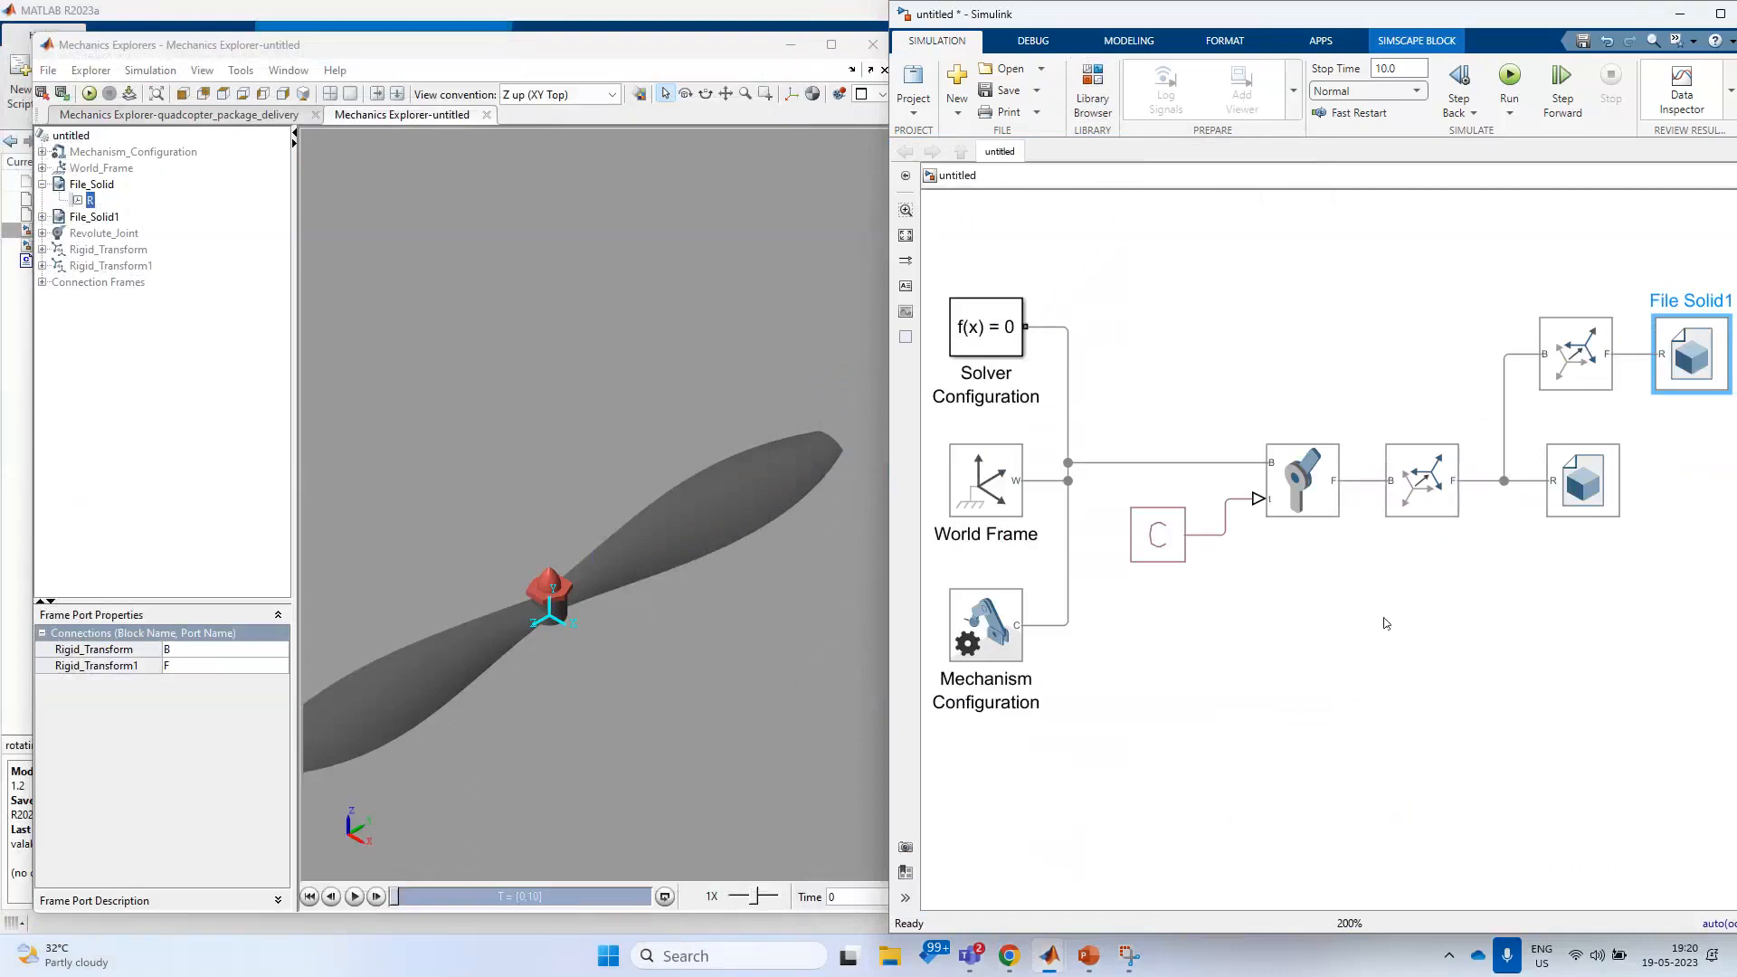
click(1568, 365)
click(1434, 488)
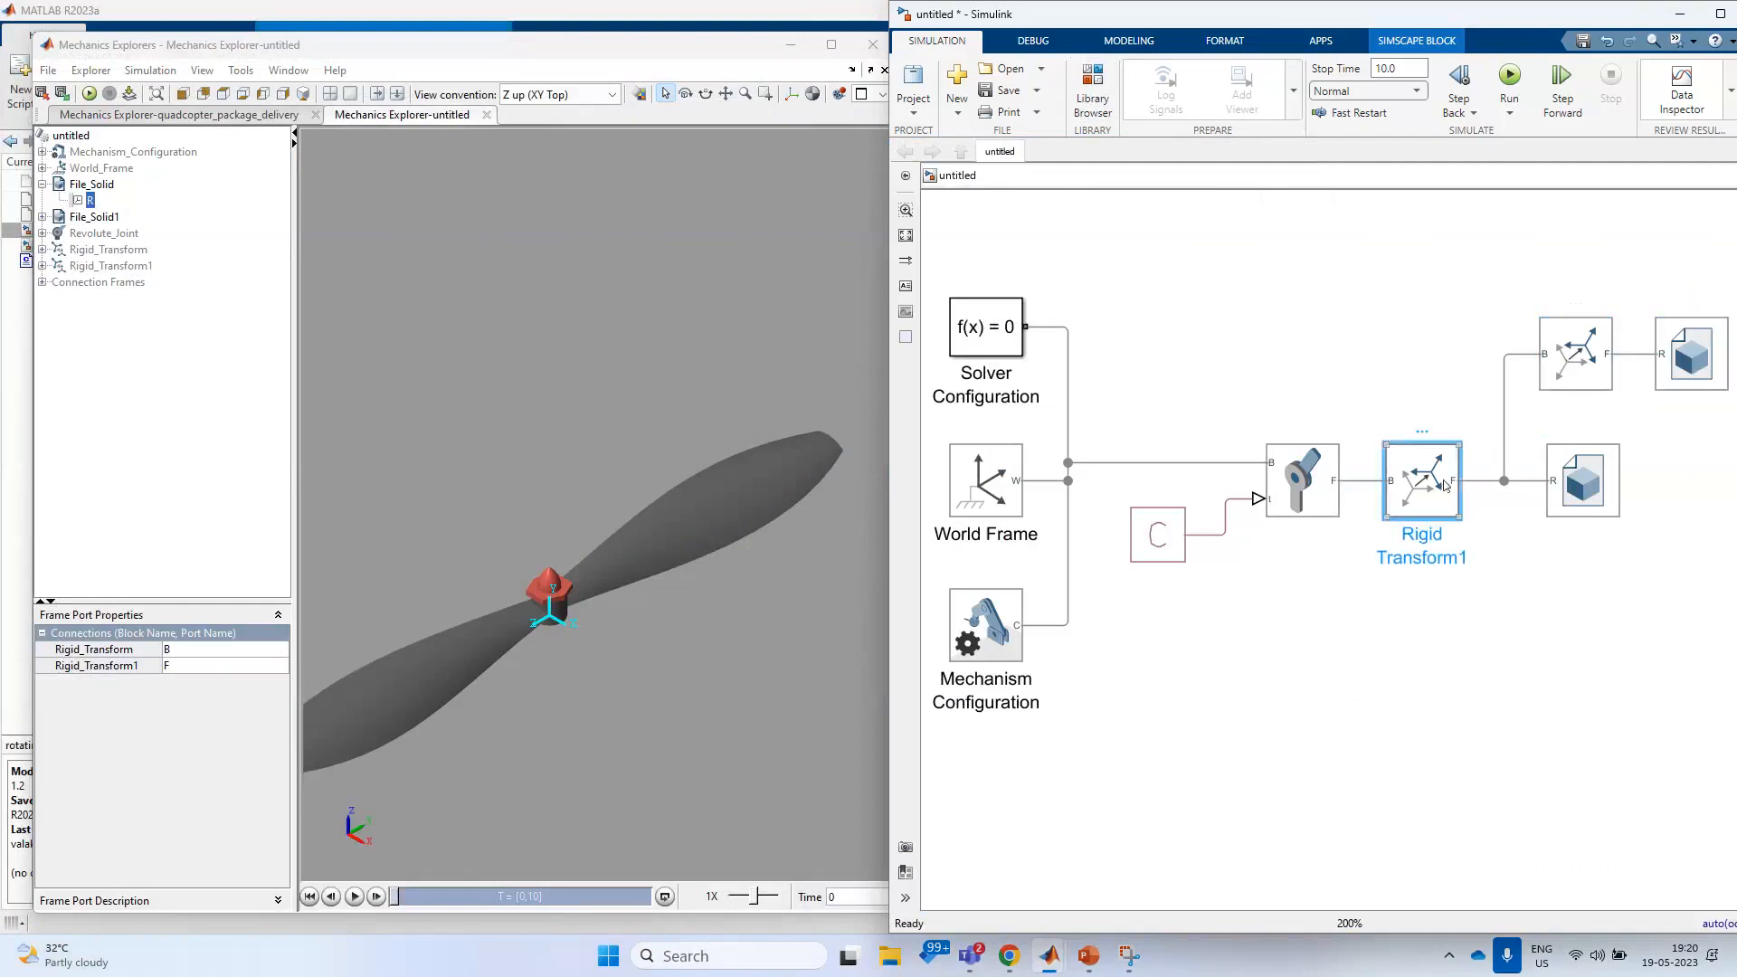
click(1316, 490)
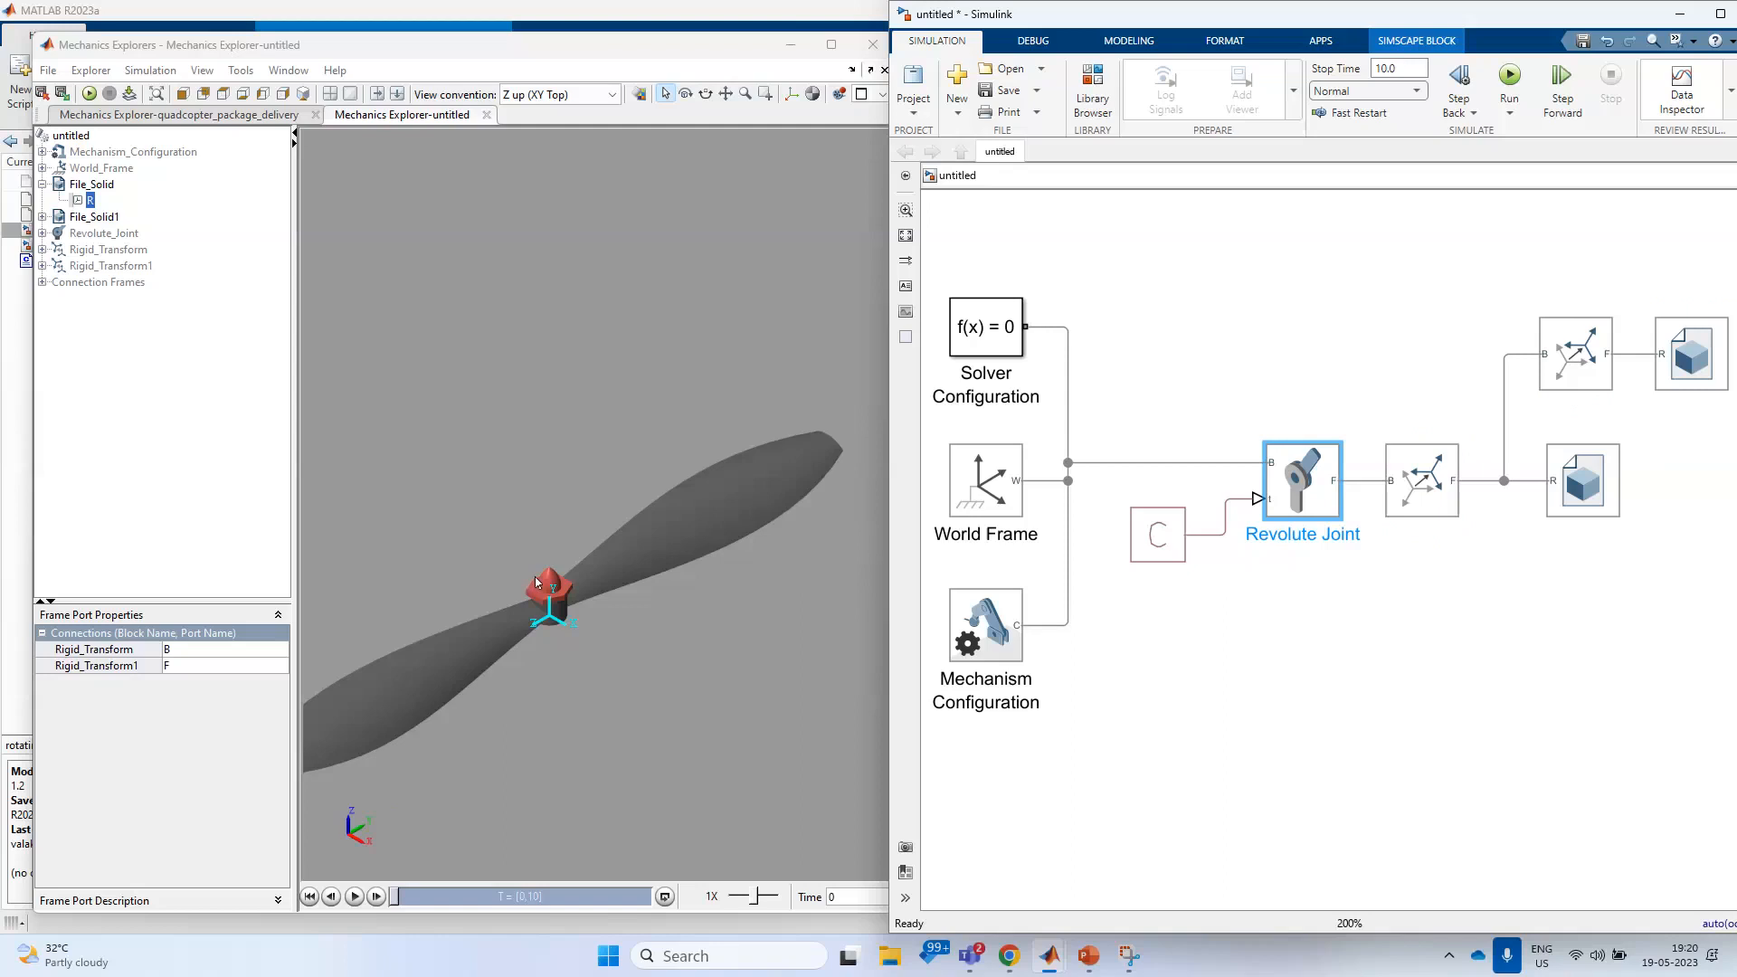
- Switch to MATLAB and open simpleRotatingPropeller.slx for a brief look, closing the model again
mouse_move(1049, 956)
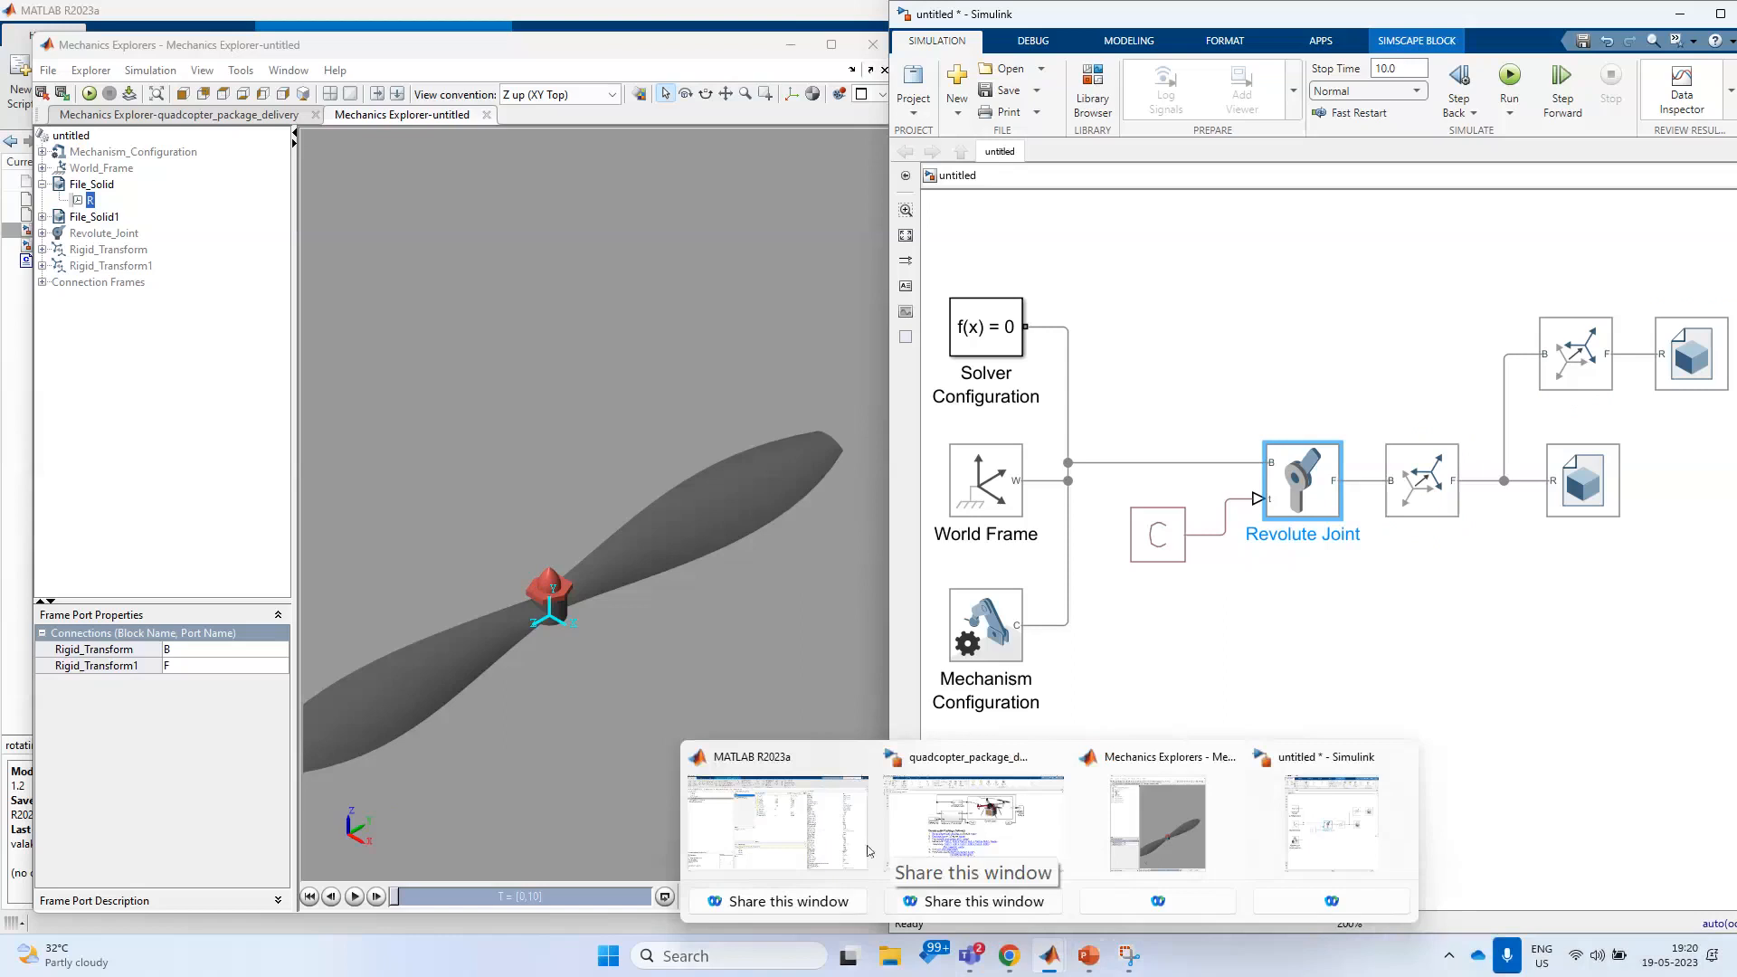
click(759, 817)
click(153, 253)
double_click(154, 254)
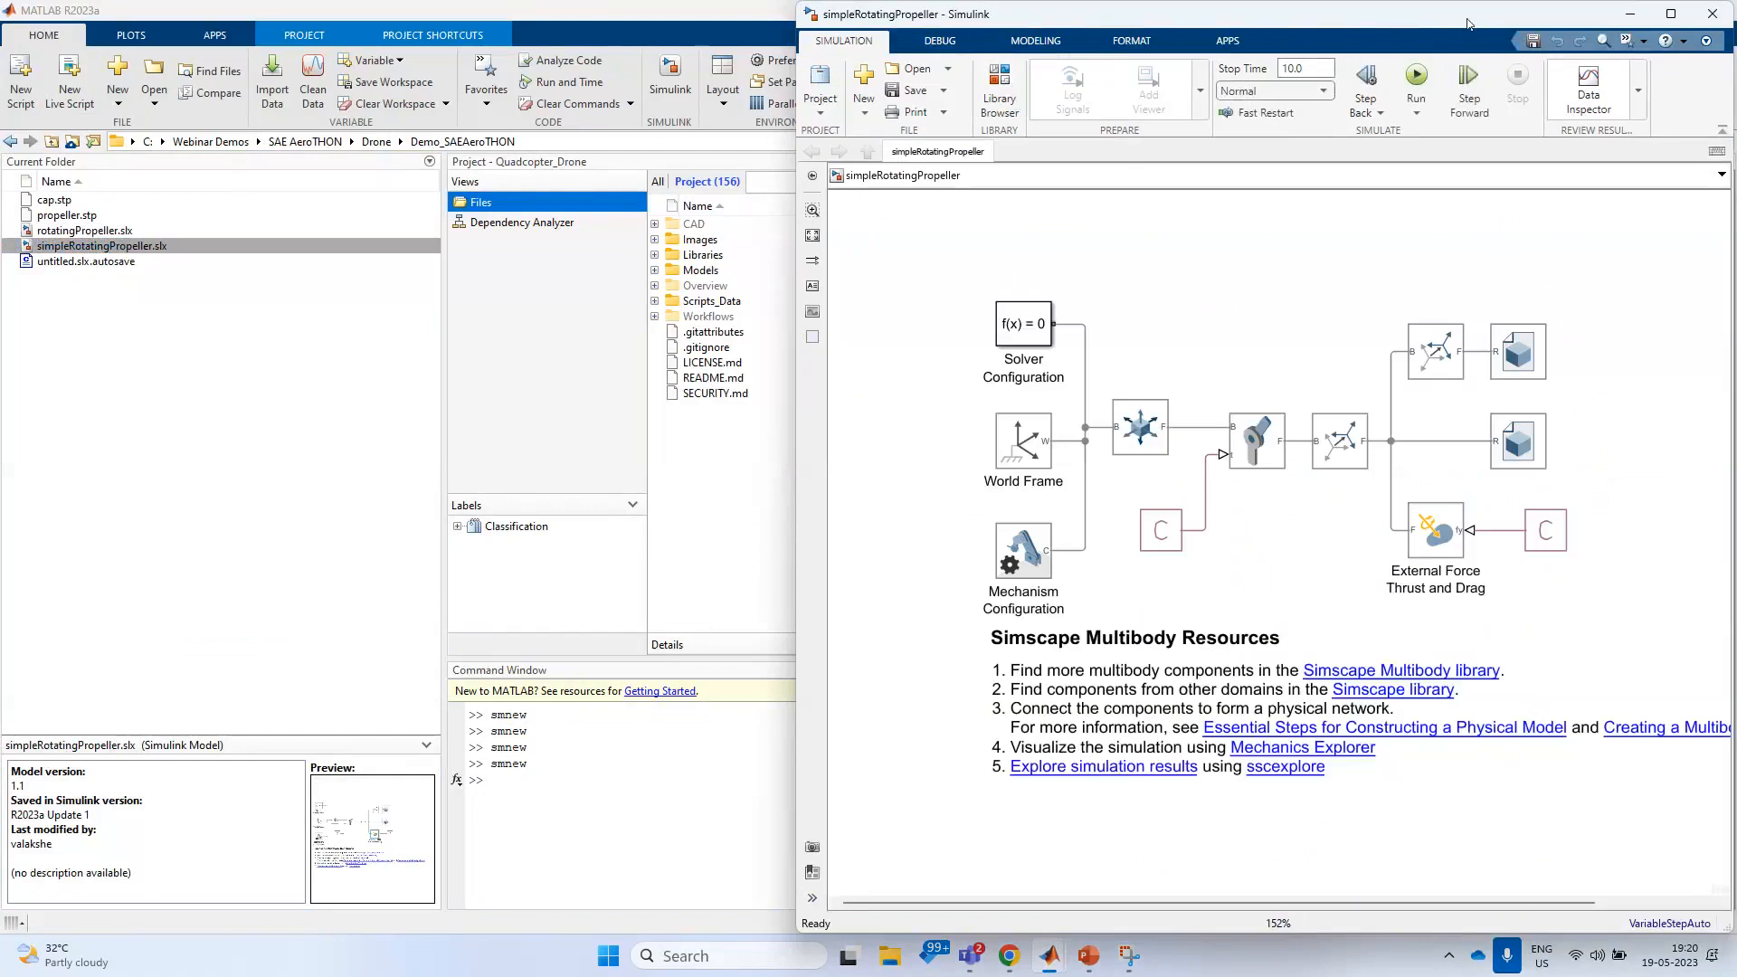
drag(1467, 25, 1367, 79)
click(1613, 68)
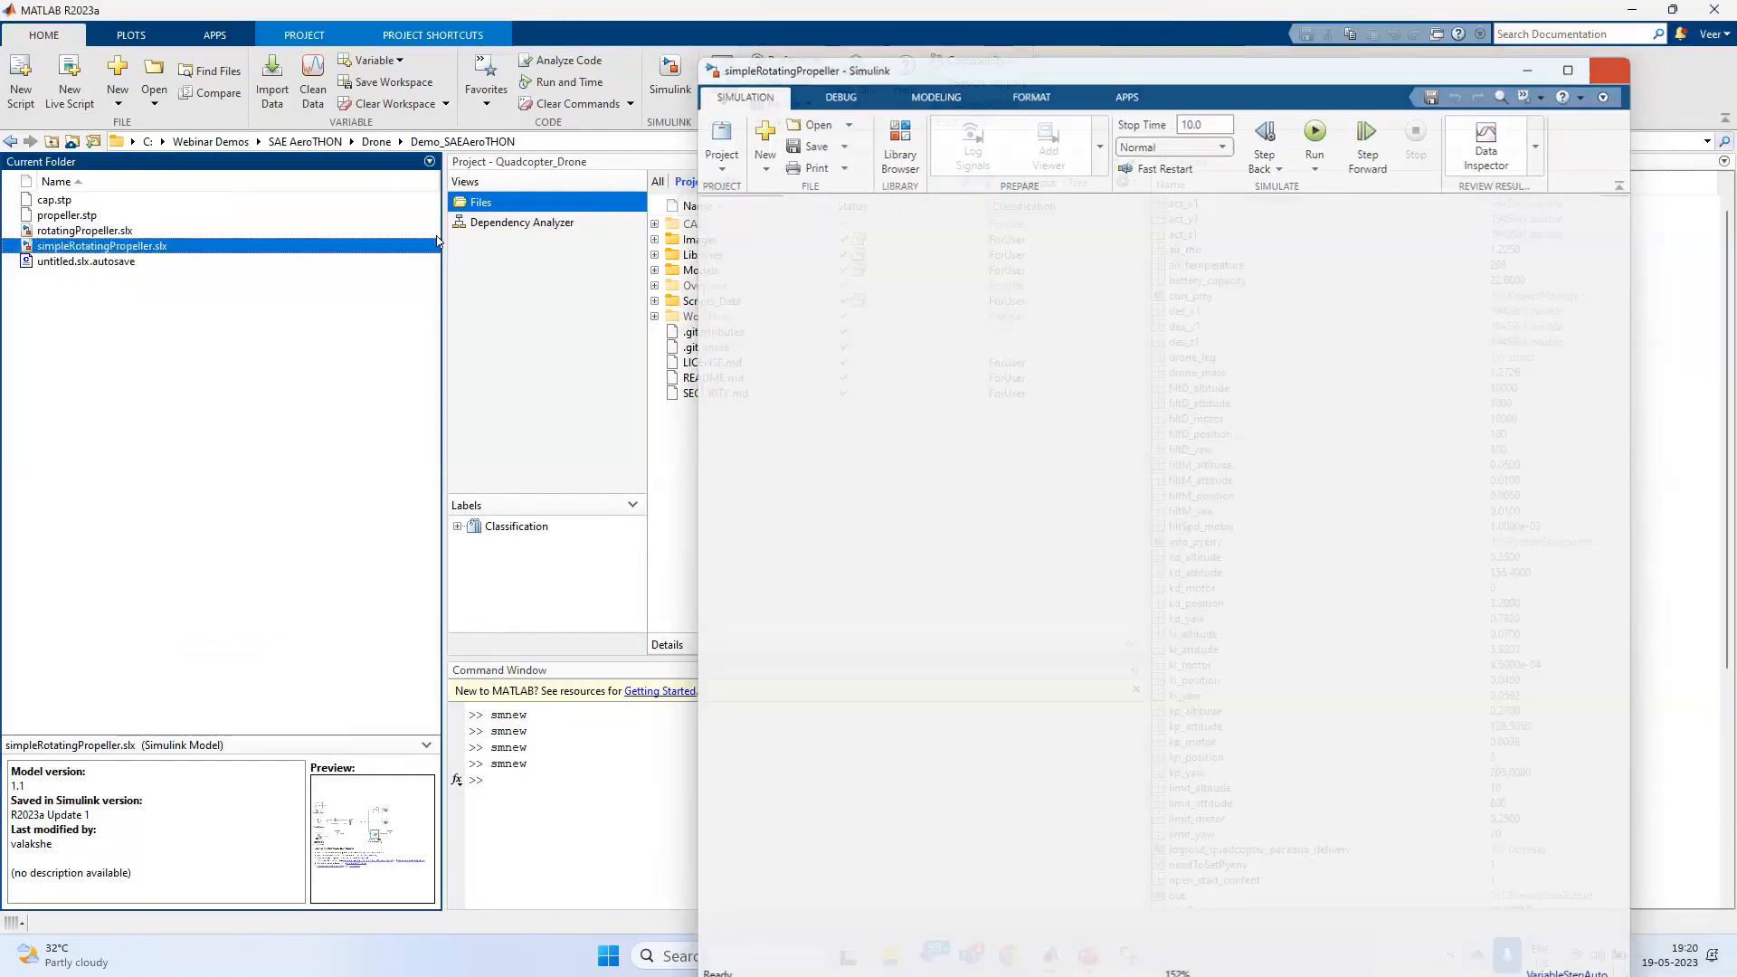
- Open the rotatingPropeller.slx model and fit the whole diagram in the view
double_click(122, 233)
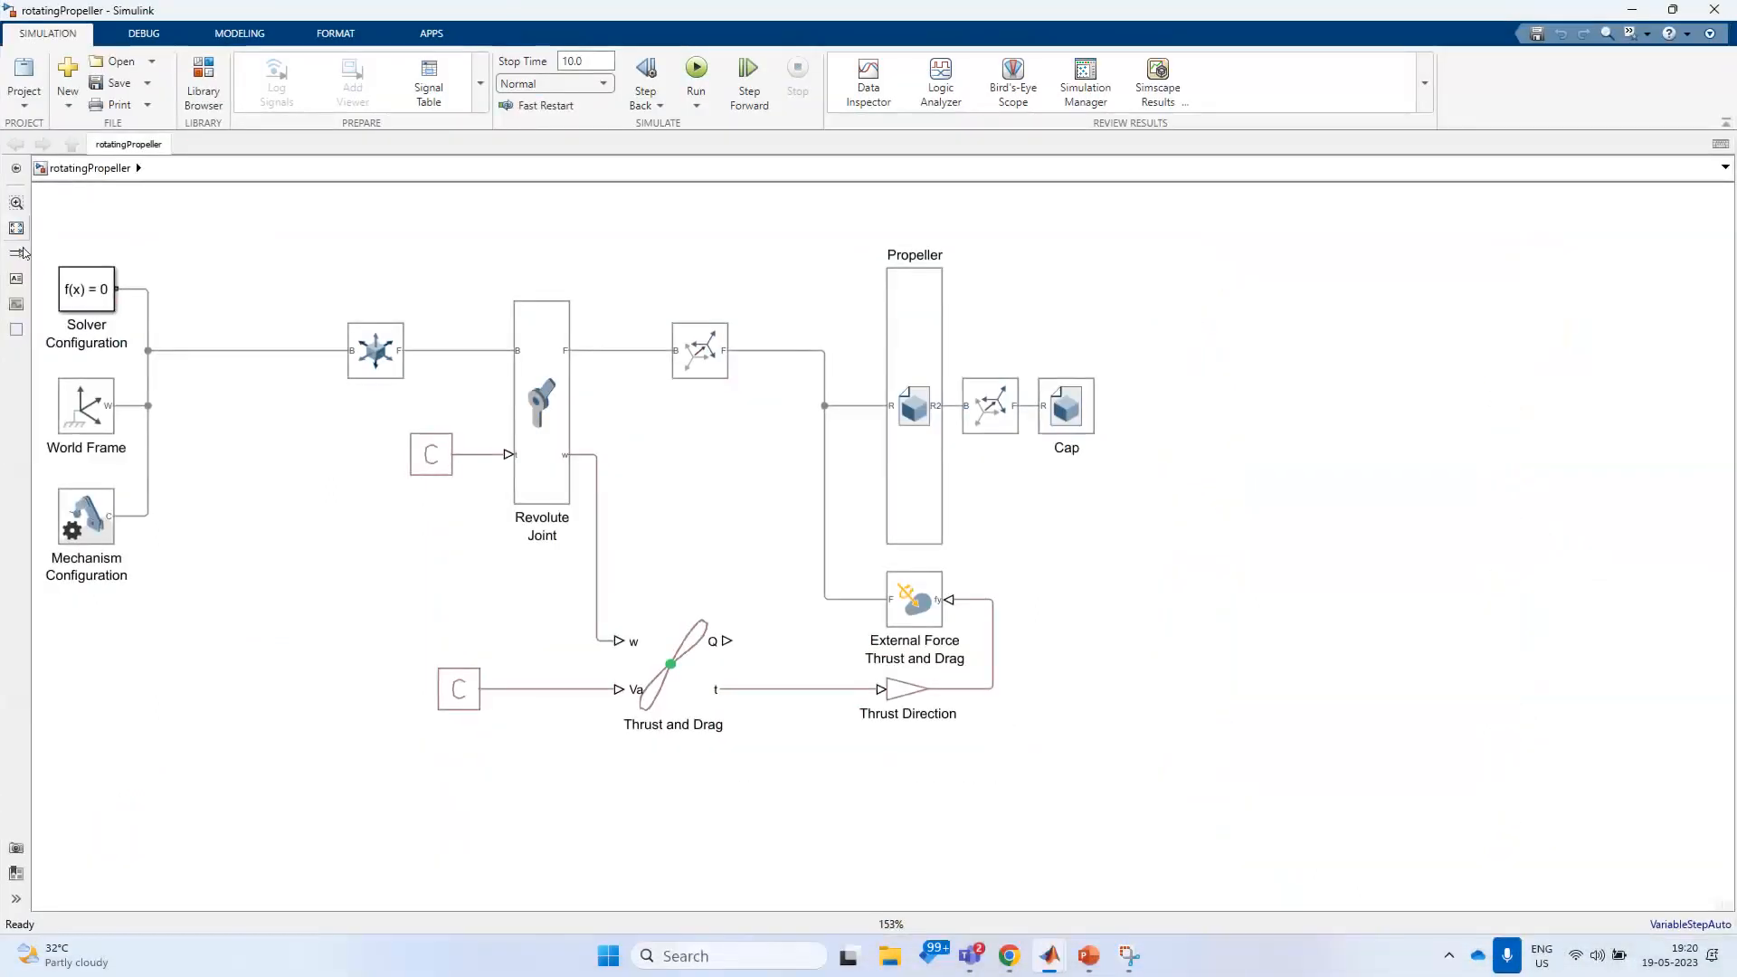
click(17, 229)
drag(1272, 265, 1654, 562)
drag(1144, 410, 805, 339)
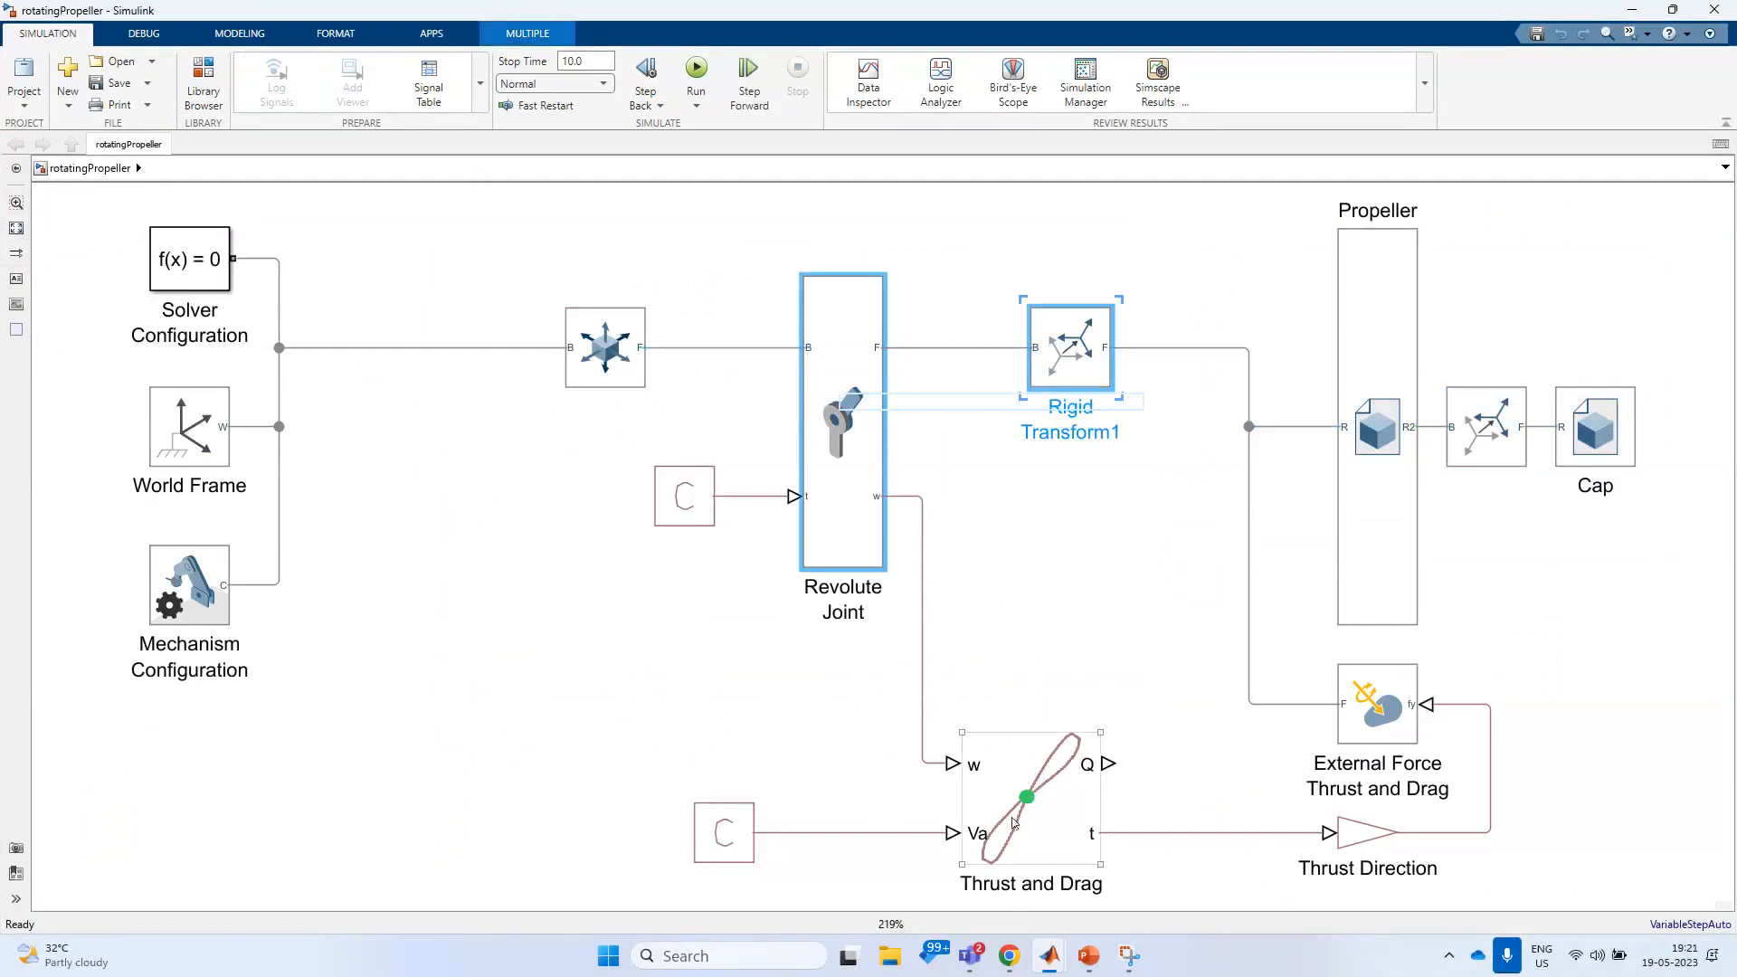
- Inspect the Aerodynamic Propeller block's description inside the Thrust and Drag subsystem and return to the top level
double_click(1040, 806)
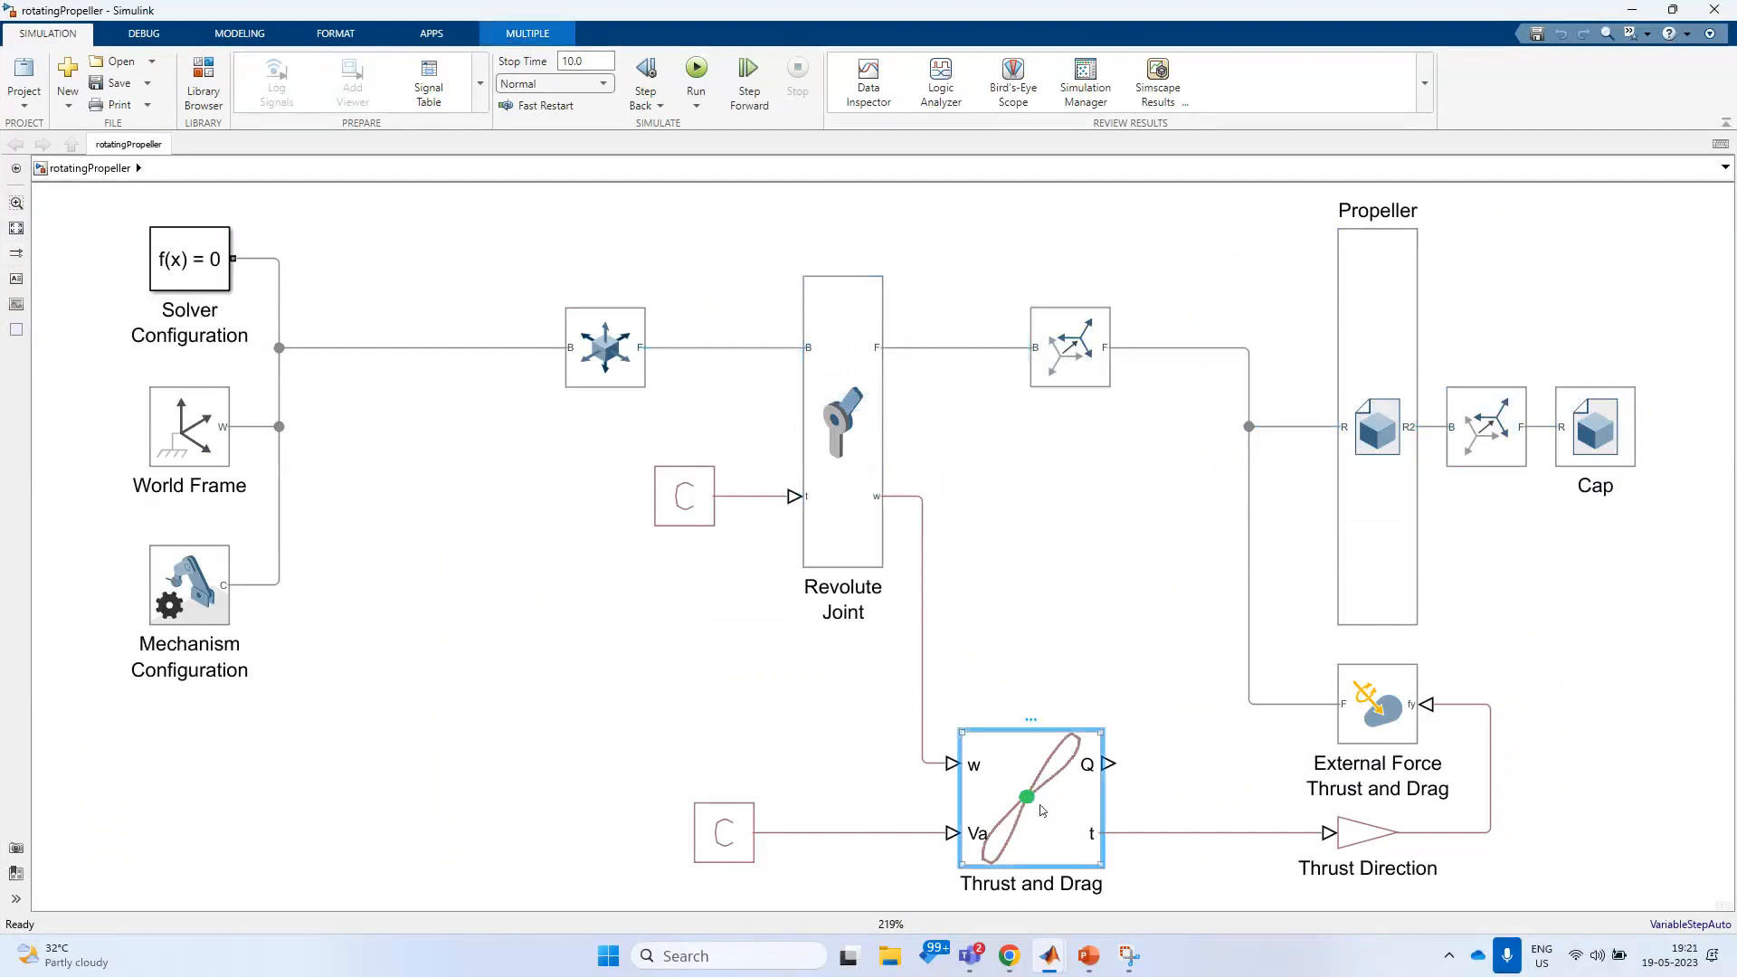
double_click(854, 617)
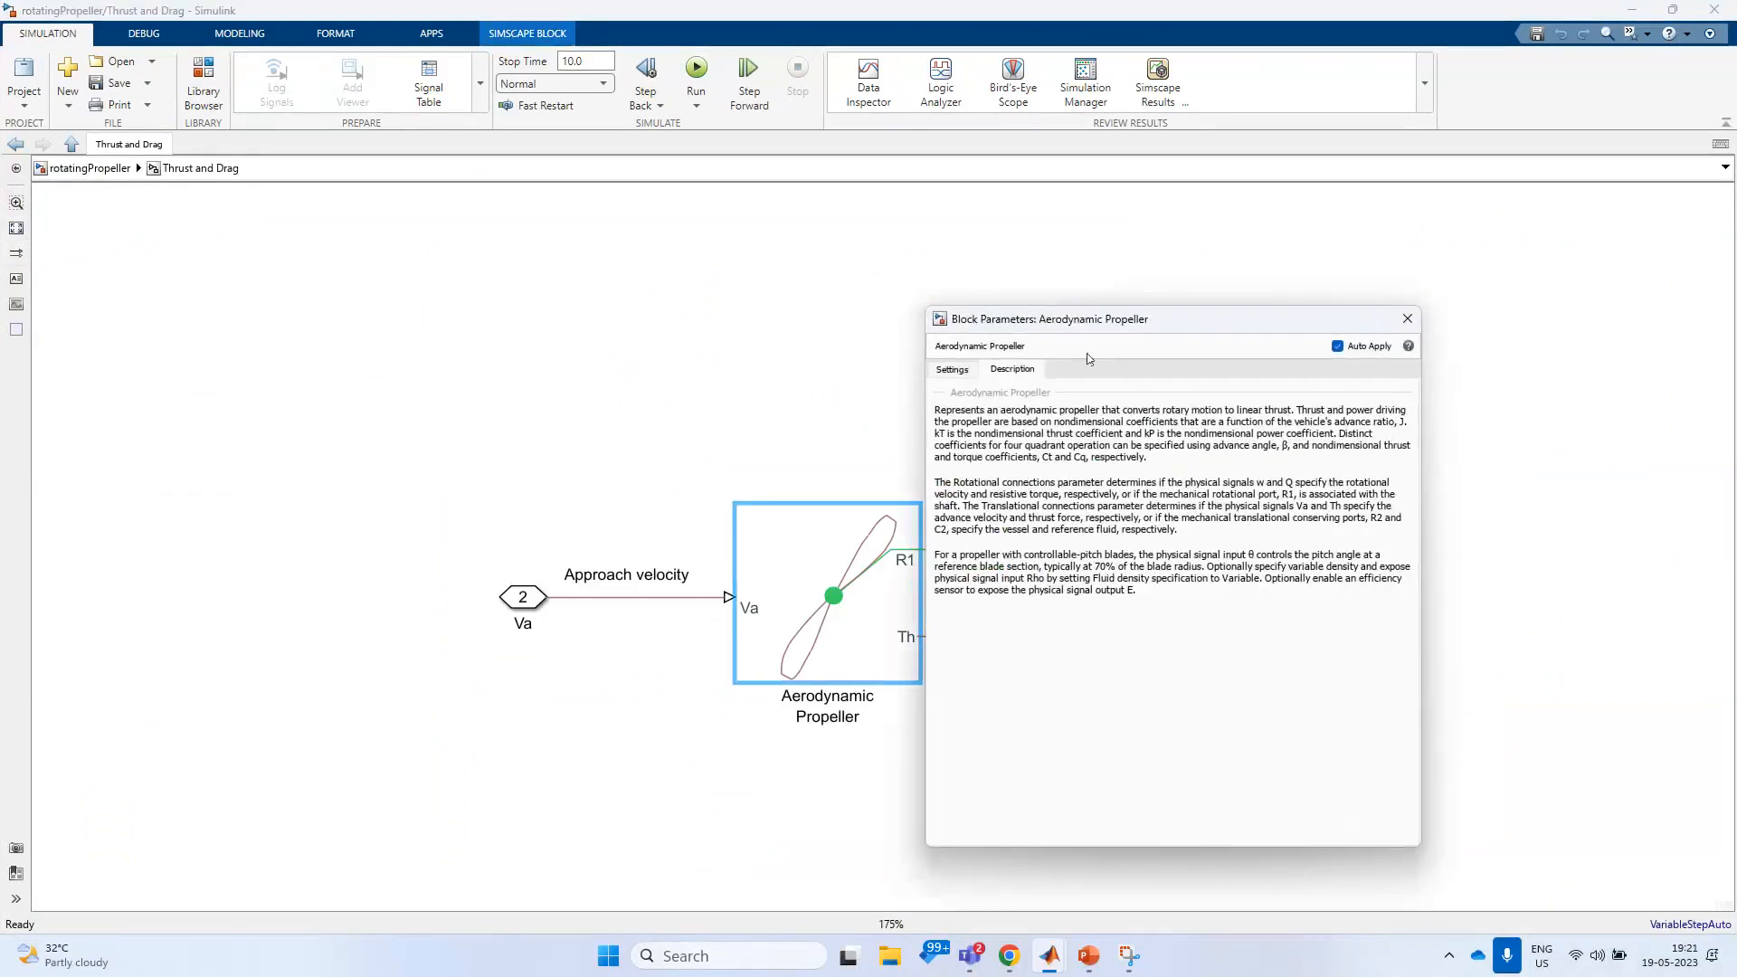
click(1407, 319)
key(Escape)
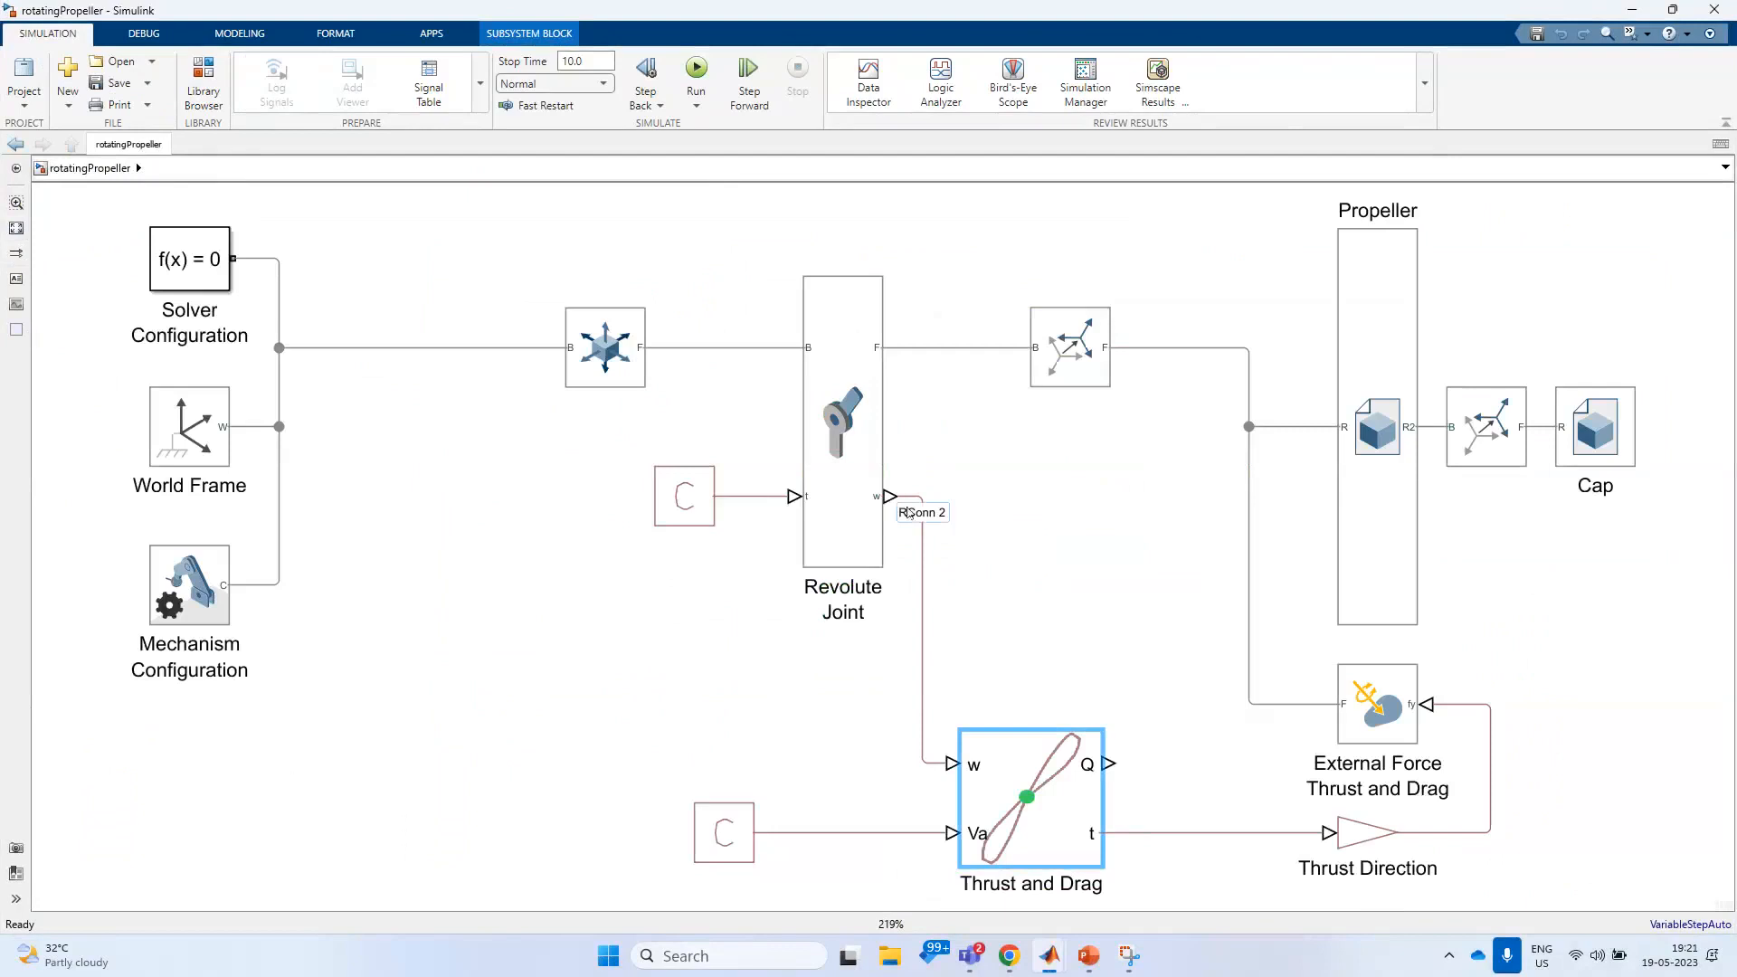
- Check the Revolute Joint's velocity sensing setting and locate the constant feeding the Va input of Thrust and Drag
double_click(860, 520)
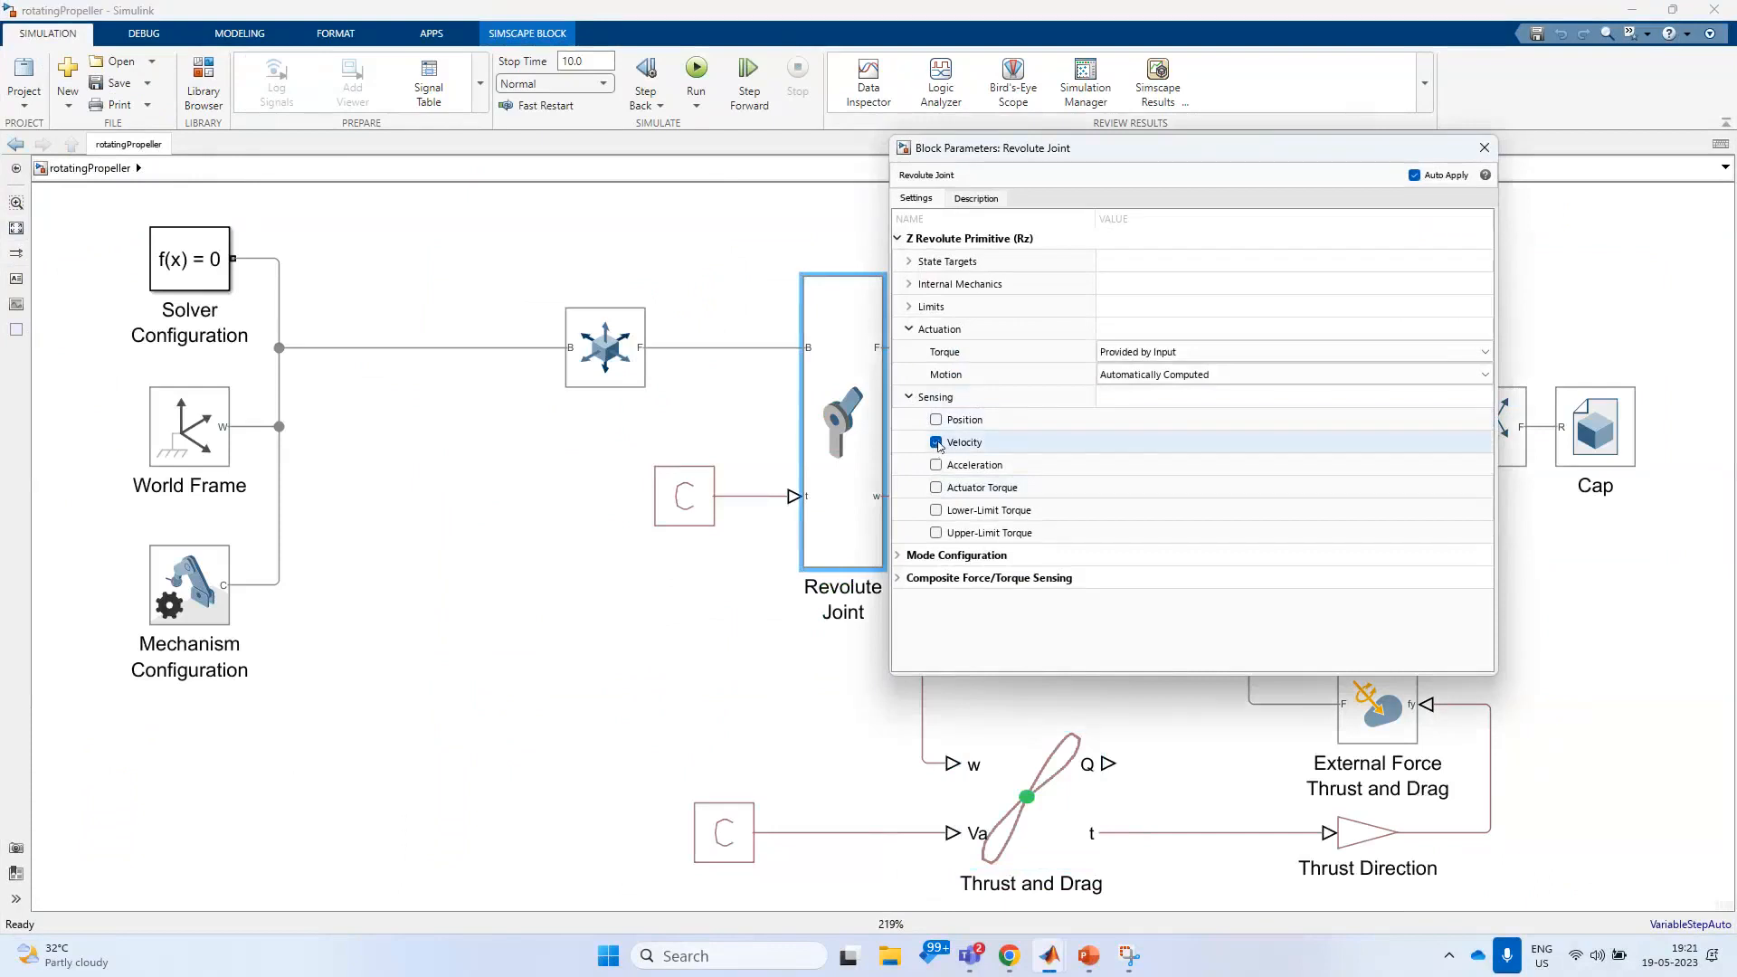
click(1484, 147)
click(746, 819)
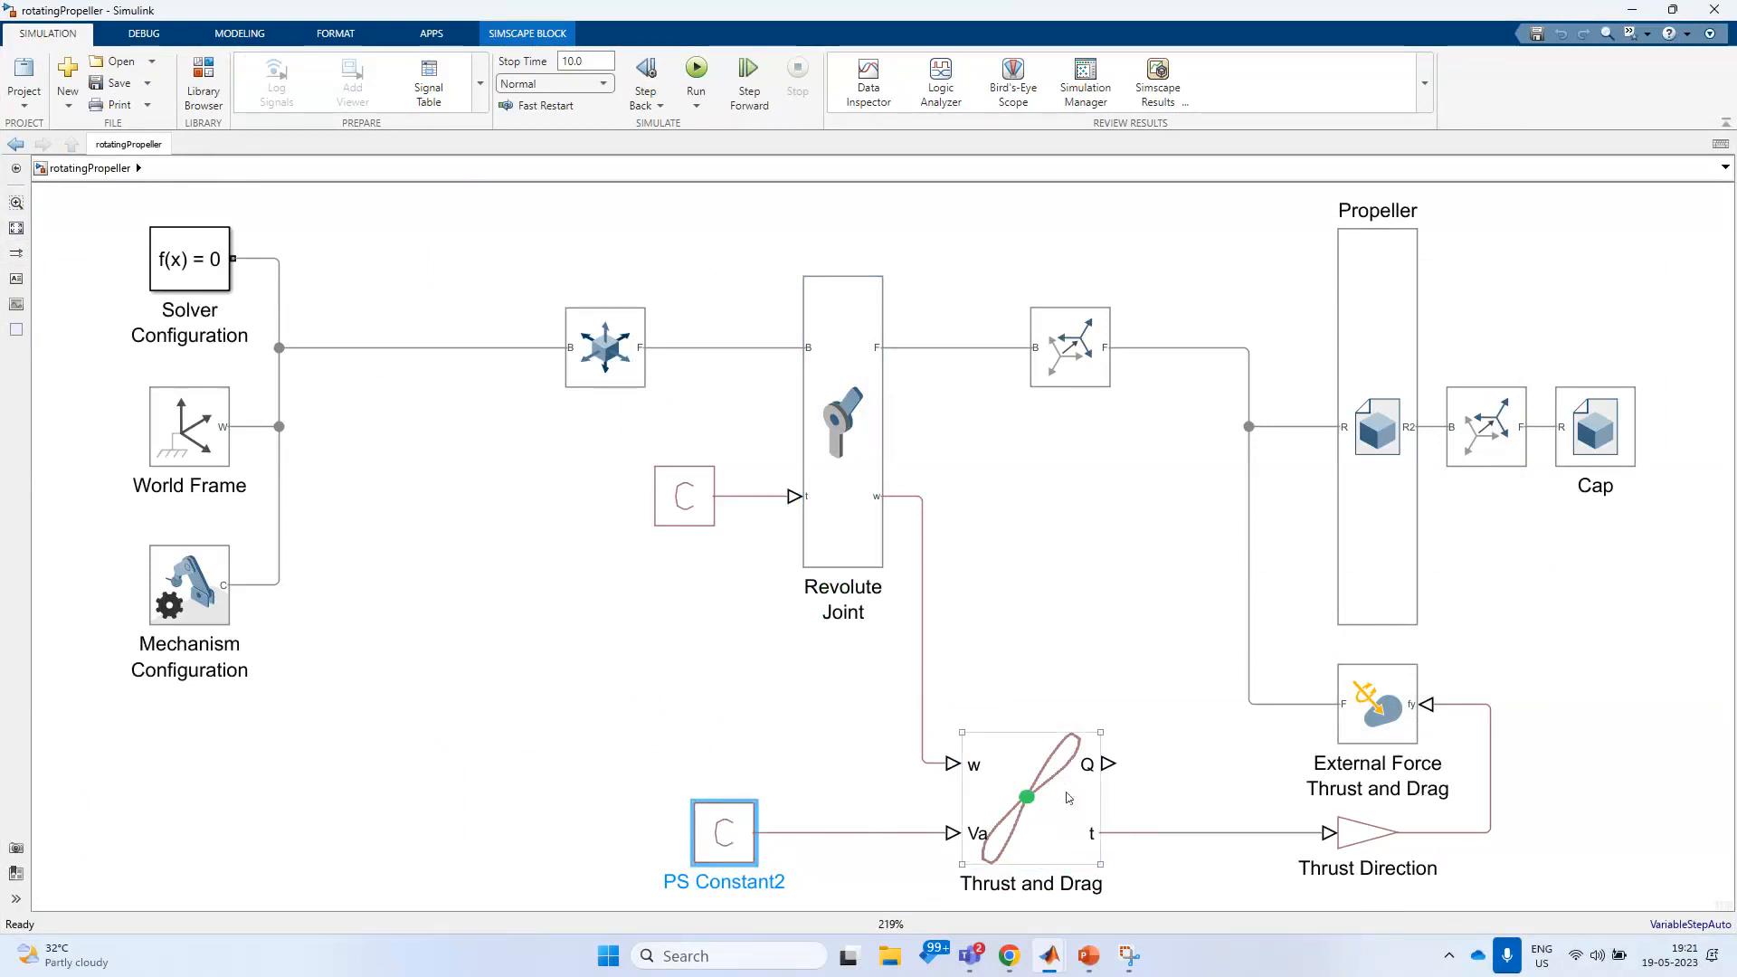
- Check which force components are enabled in the External Force Thrust and Drag block
click(1378, 692)
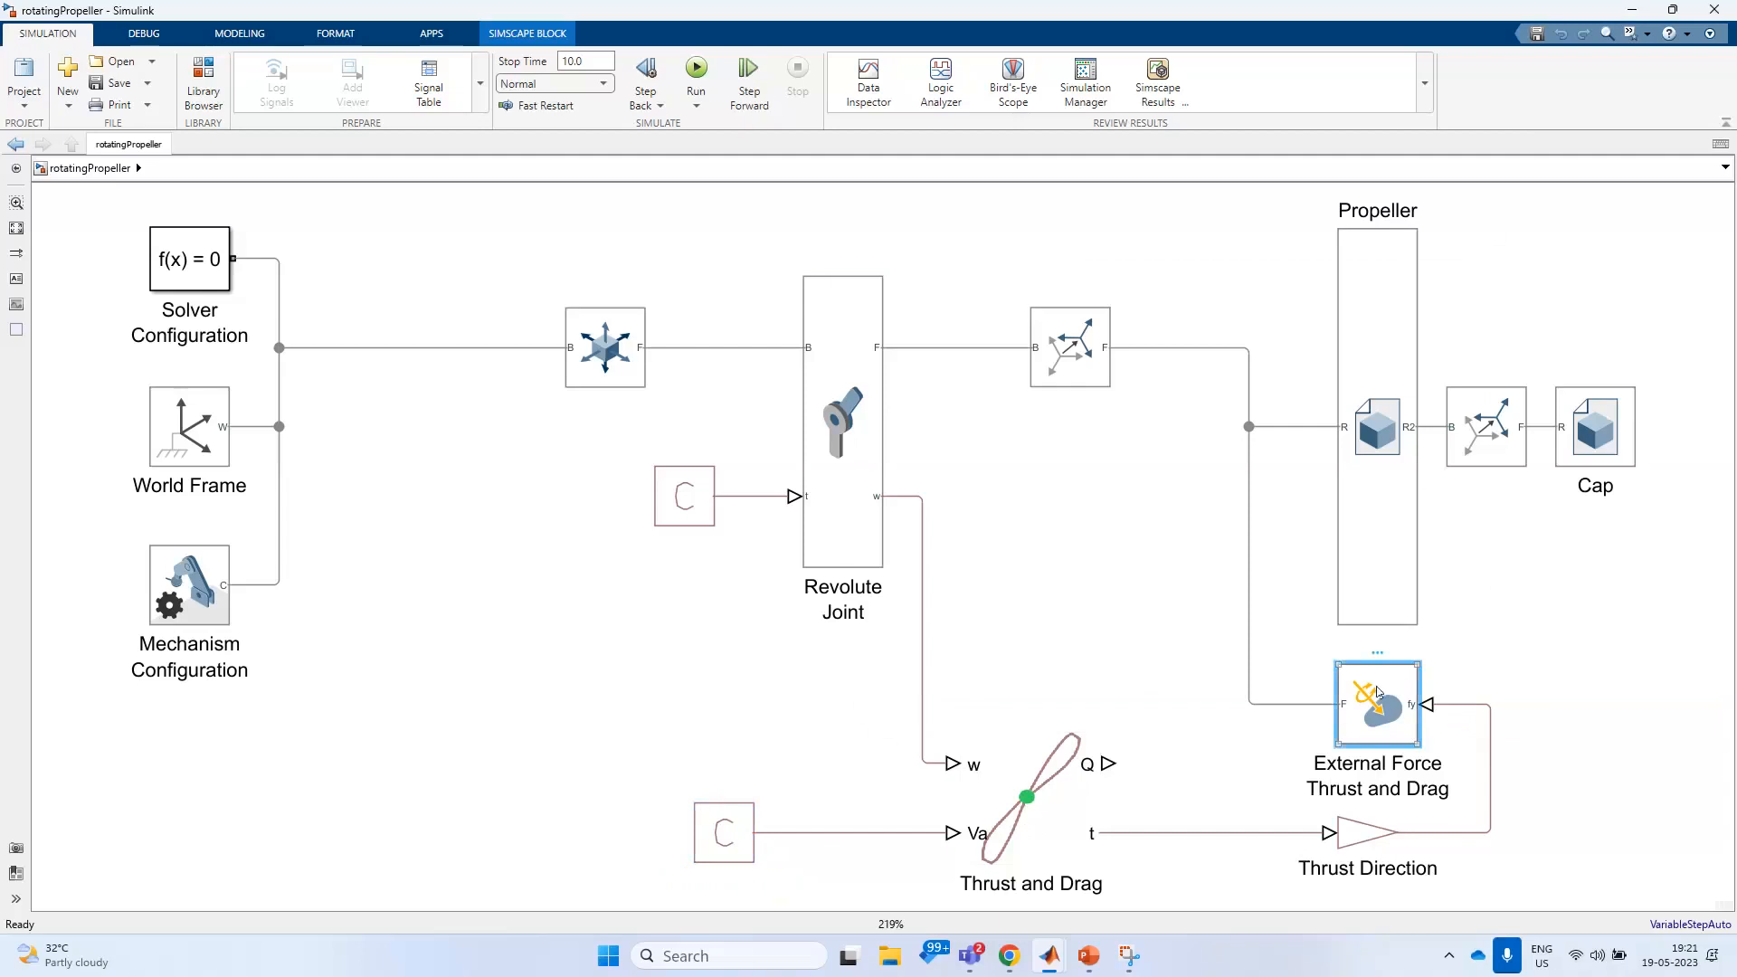
double_click(1378, 692)
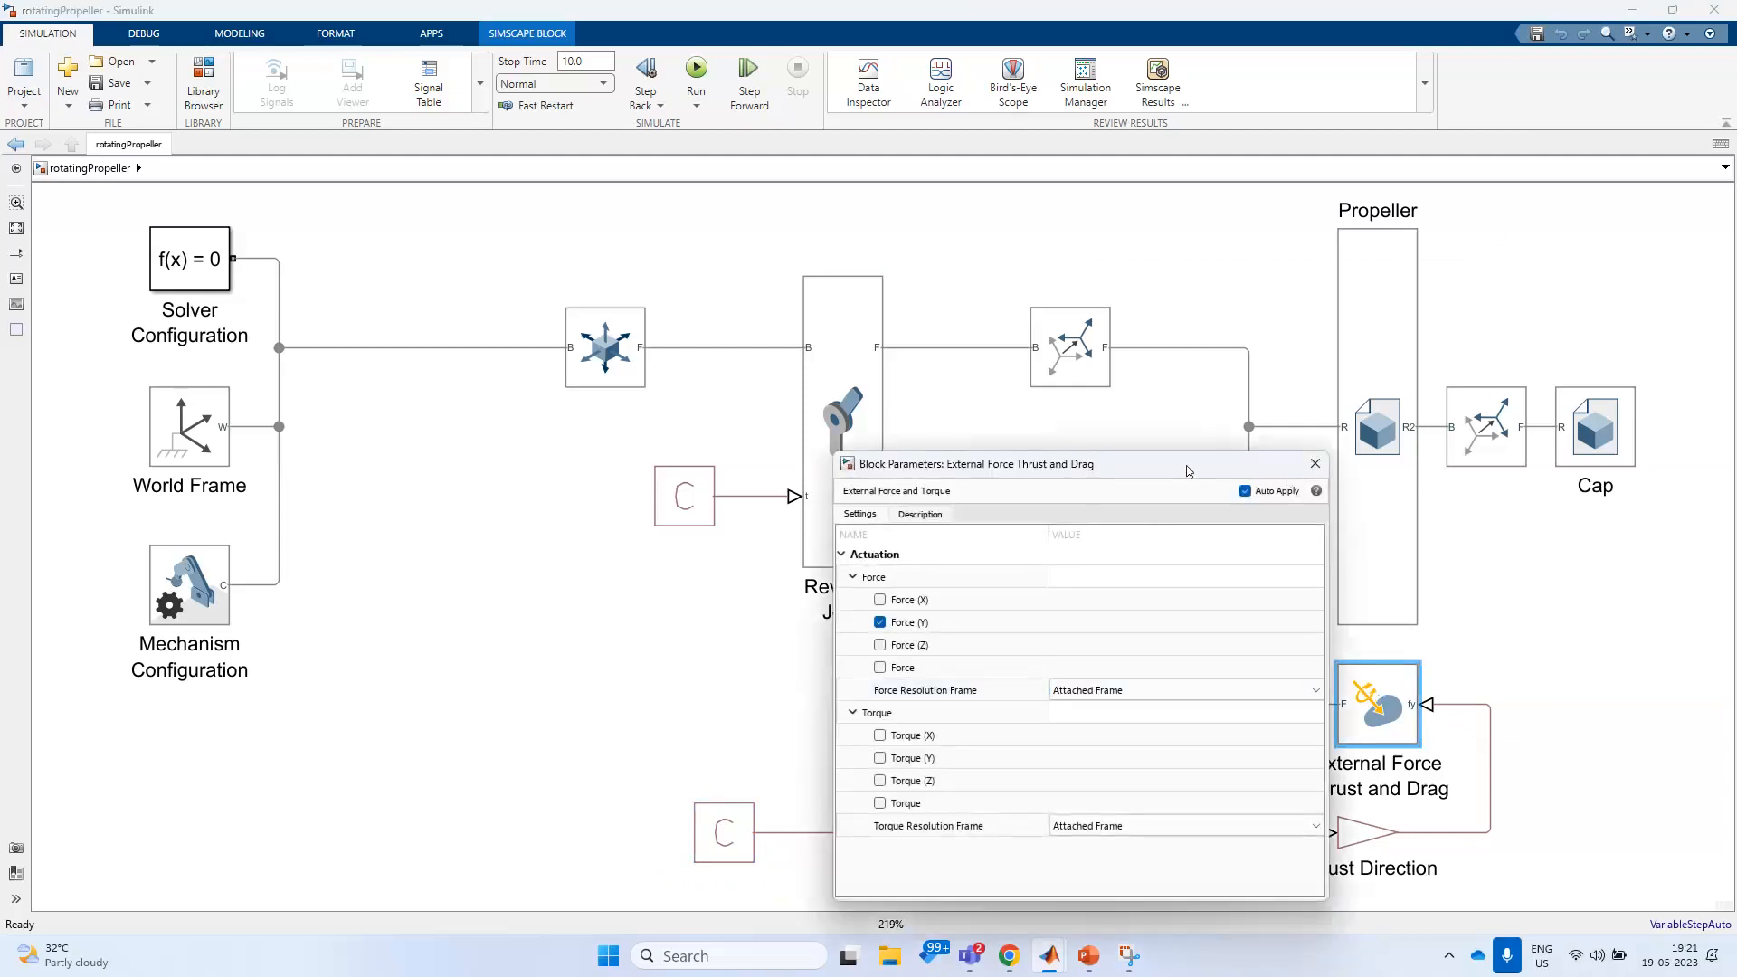
drag(1321, 570, 1131, 392)
click(1140, 392)
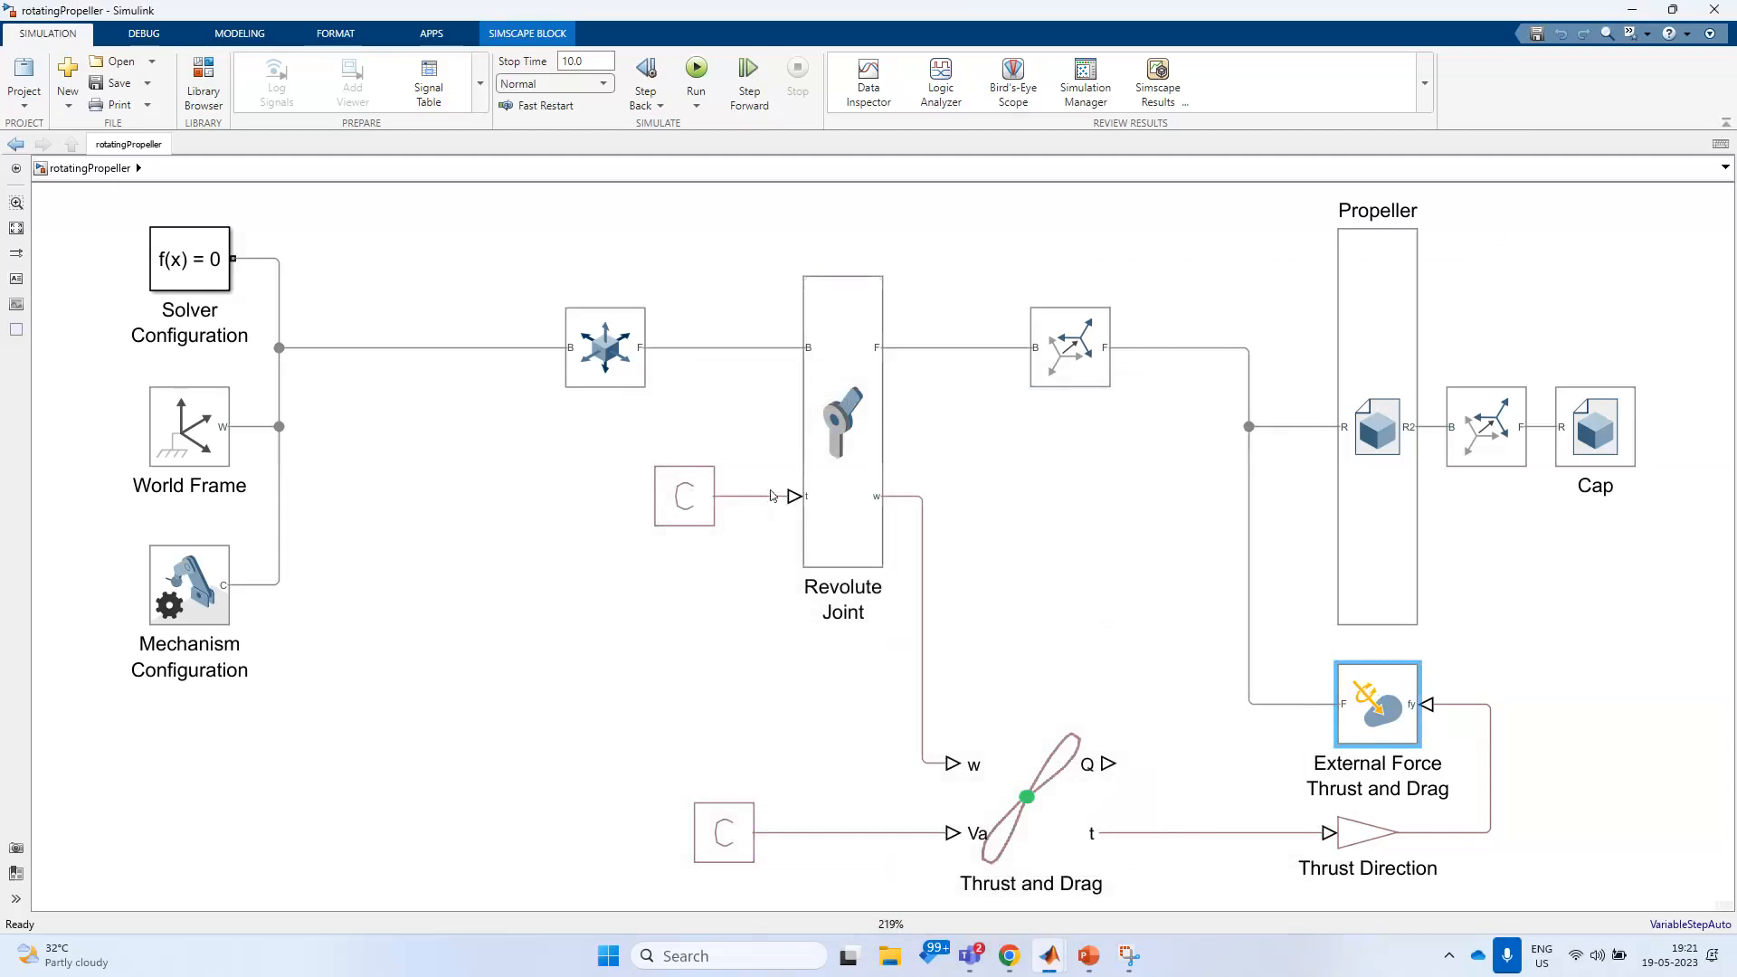
- Go back into the Thrust and Drag subsystem and bring up the Aerodynamic Propeller block's parameters
click(840, 489)
click(1035, 786)
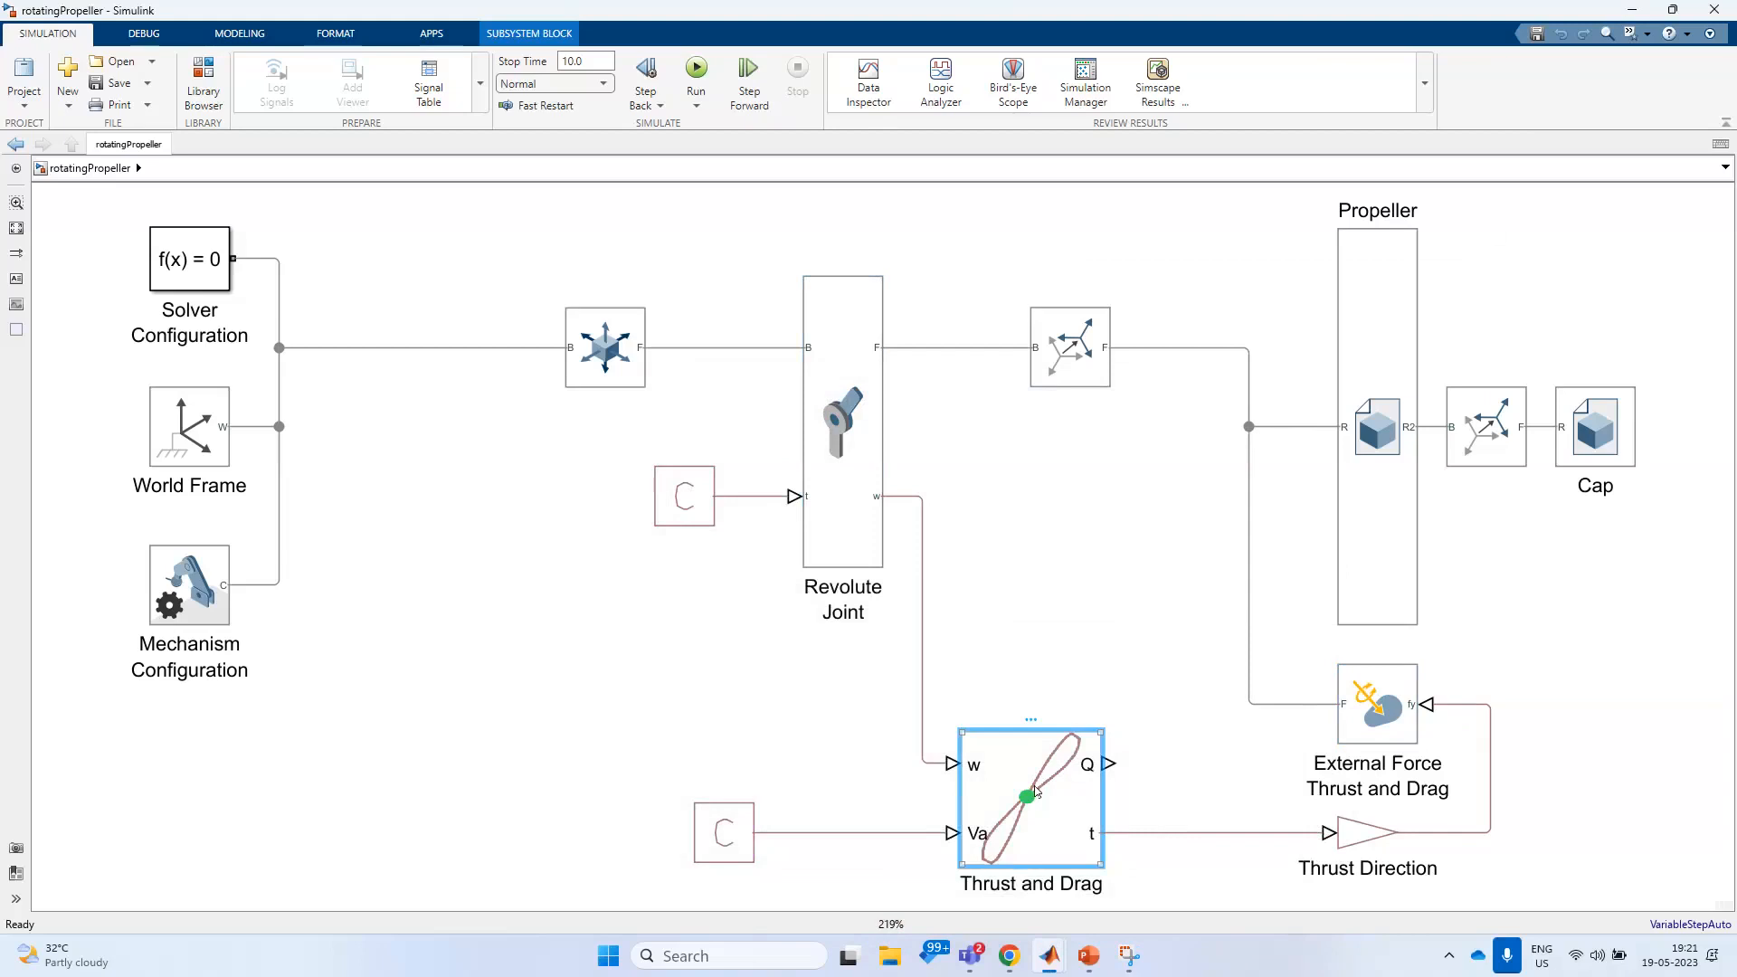
double_click(1037, 791)
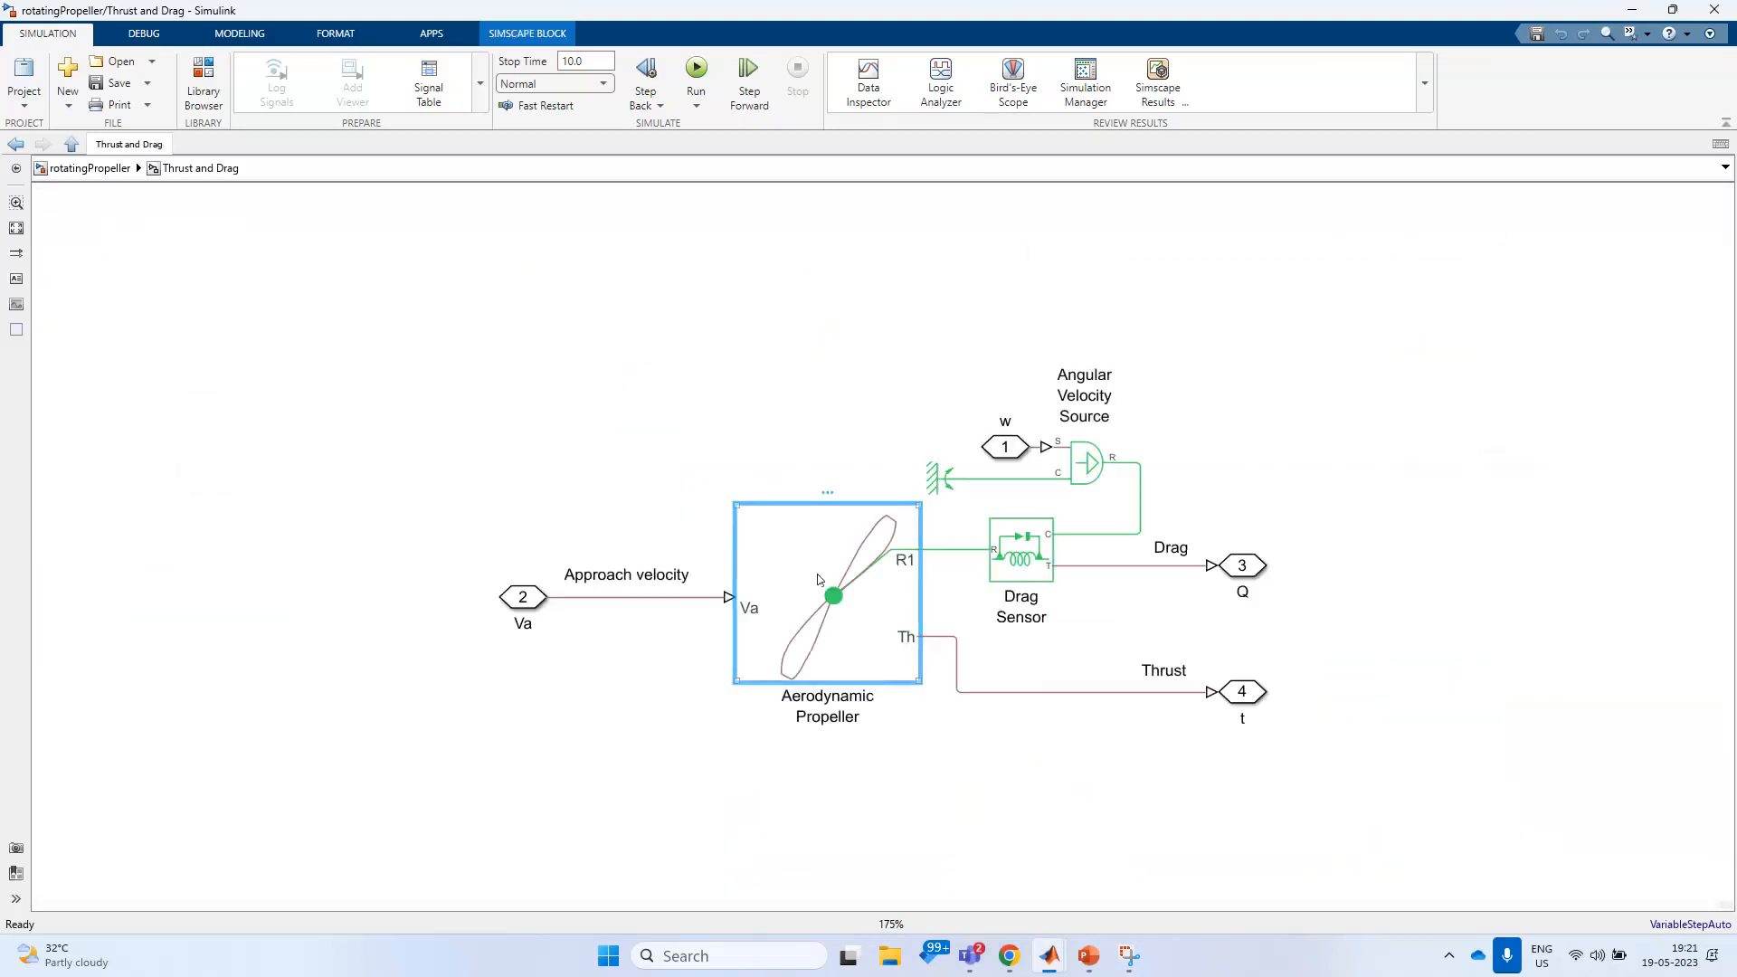
double_click(818, 580)
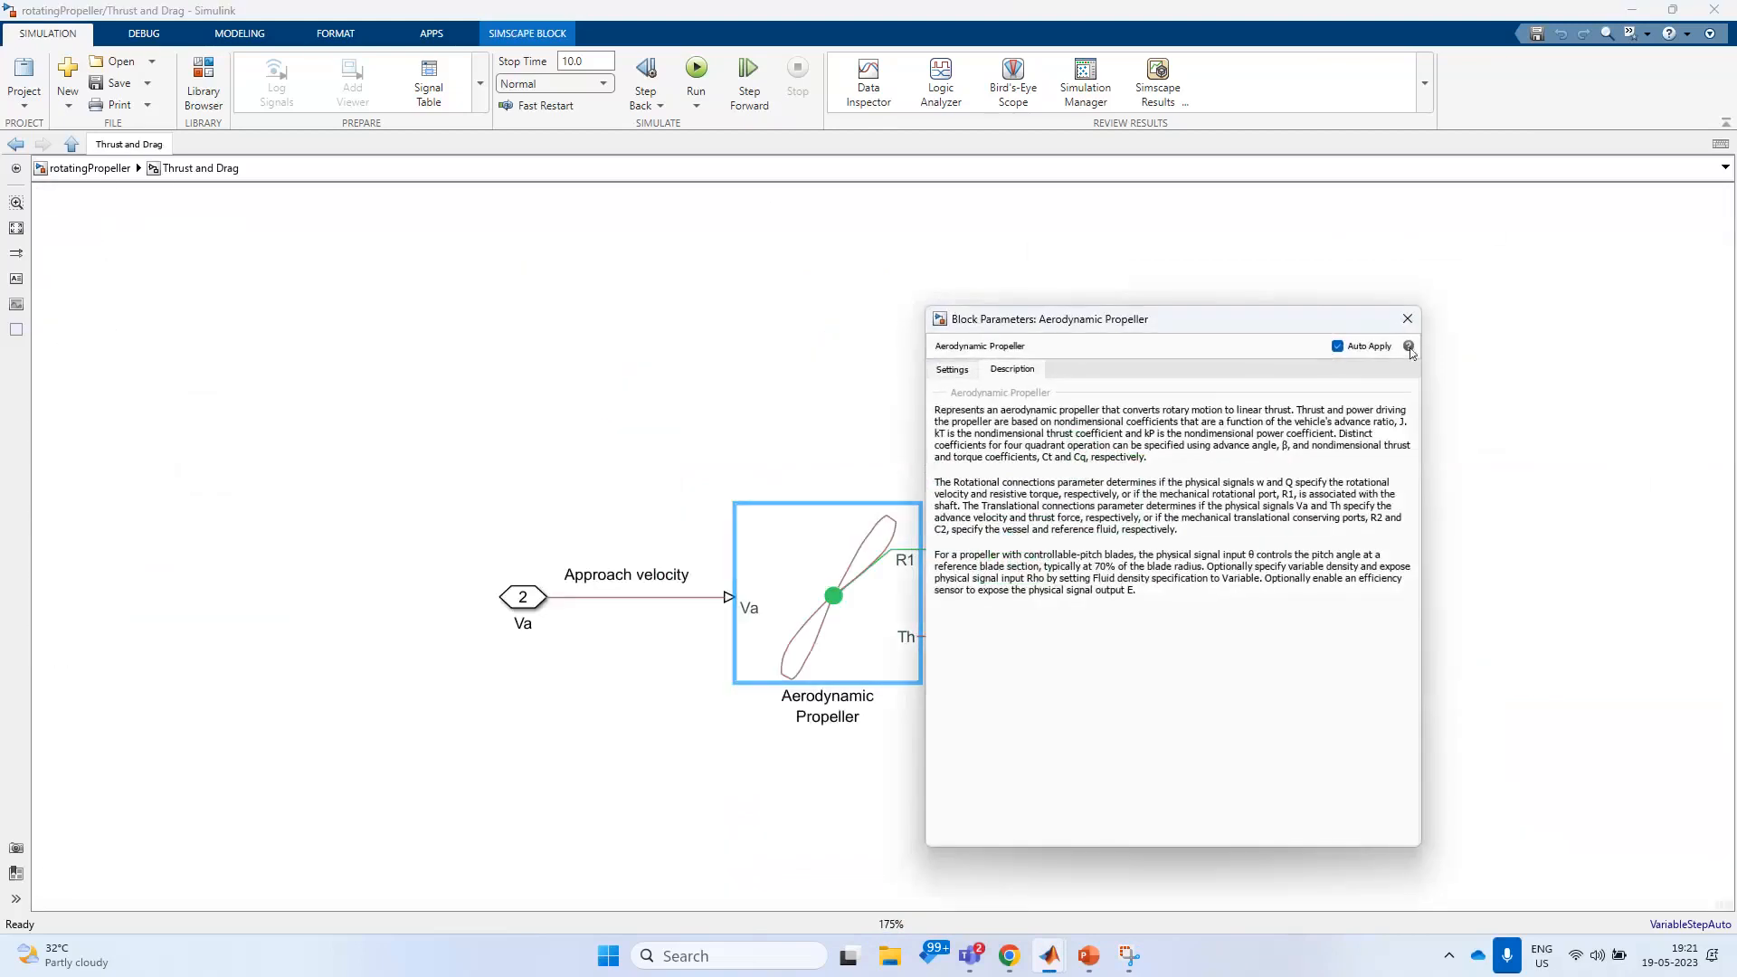
- Open the Aerodynamic Propeller block's help page, look through its thrust and torque equations, and close it
click(1409, 348)
scroll(516, 278, down, 5)
scroll(403, 315, down, 15)
scroll(402, 315, up, 10)
scroll(543, 330, down, 15)
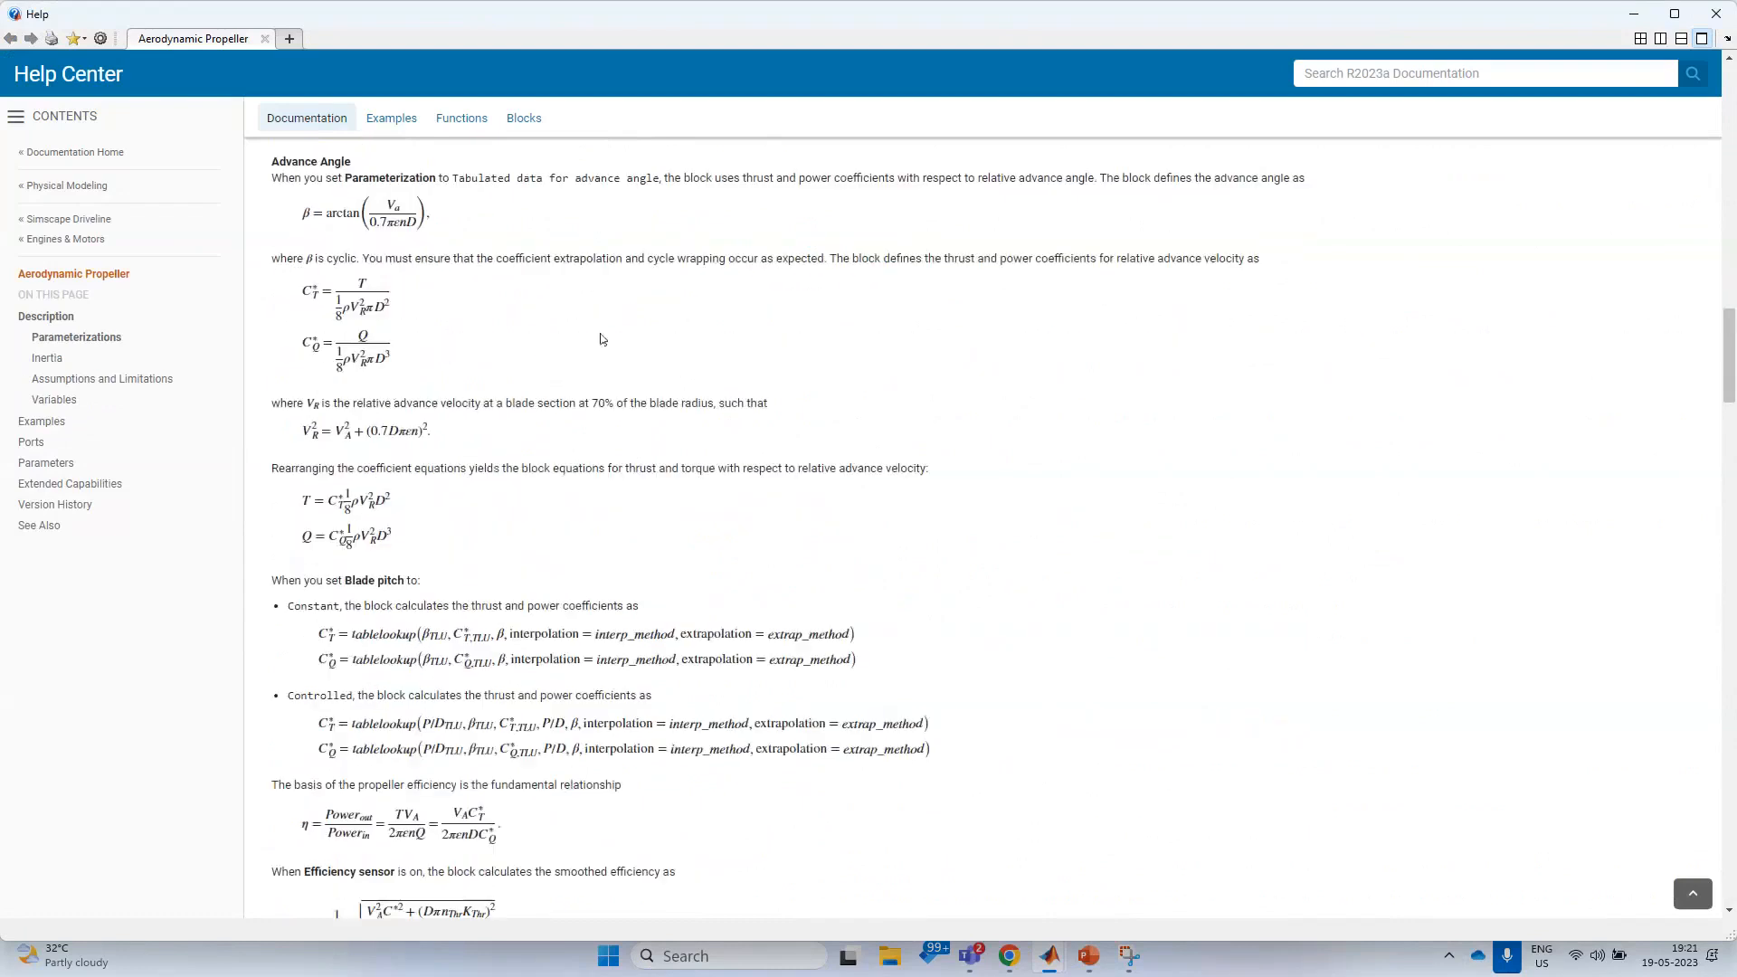
scroll(602, 339, down, 5)
click(1729, 18)
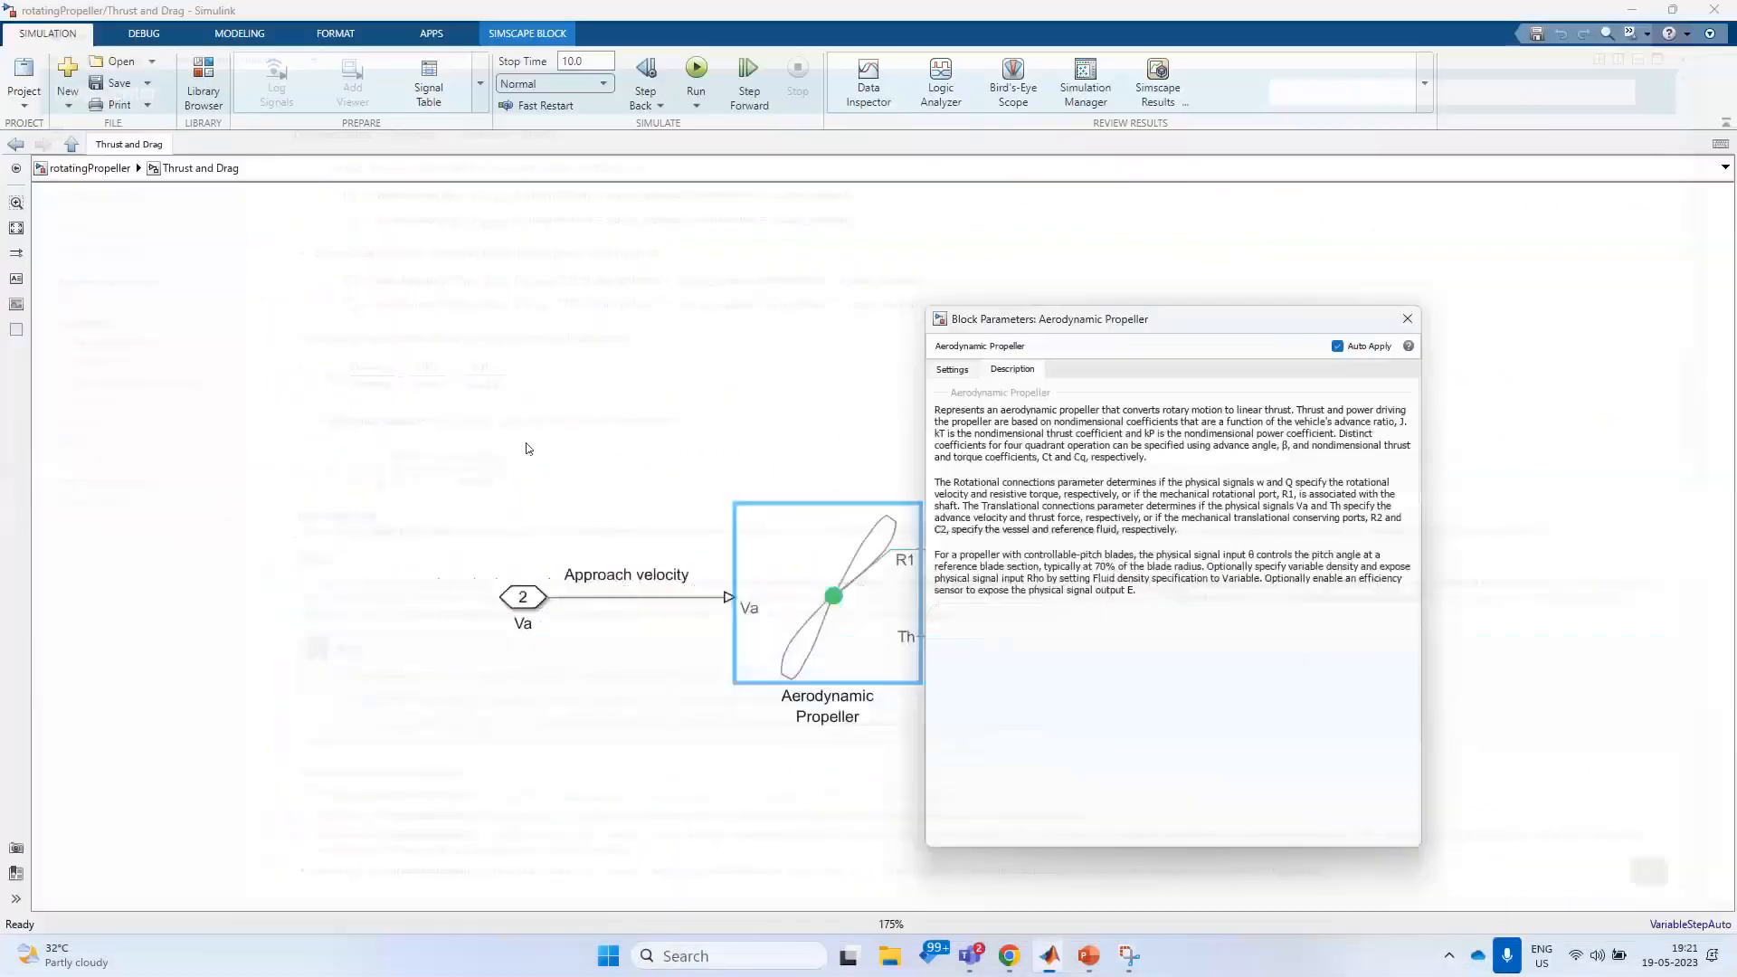
- Return to the top level of the rotatingPropeller model and select the External Force Thrust and Drag block
click(1405, 319)
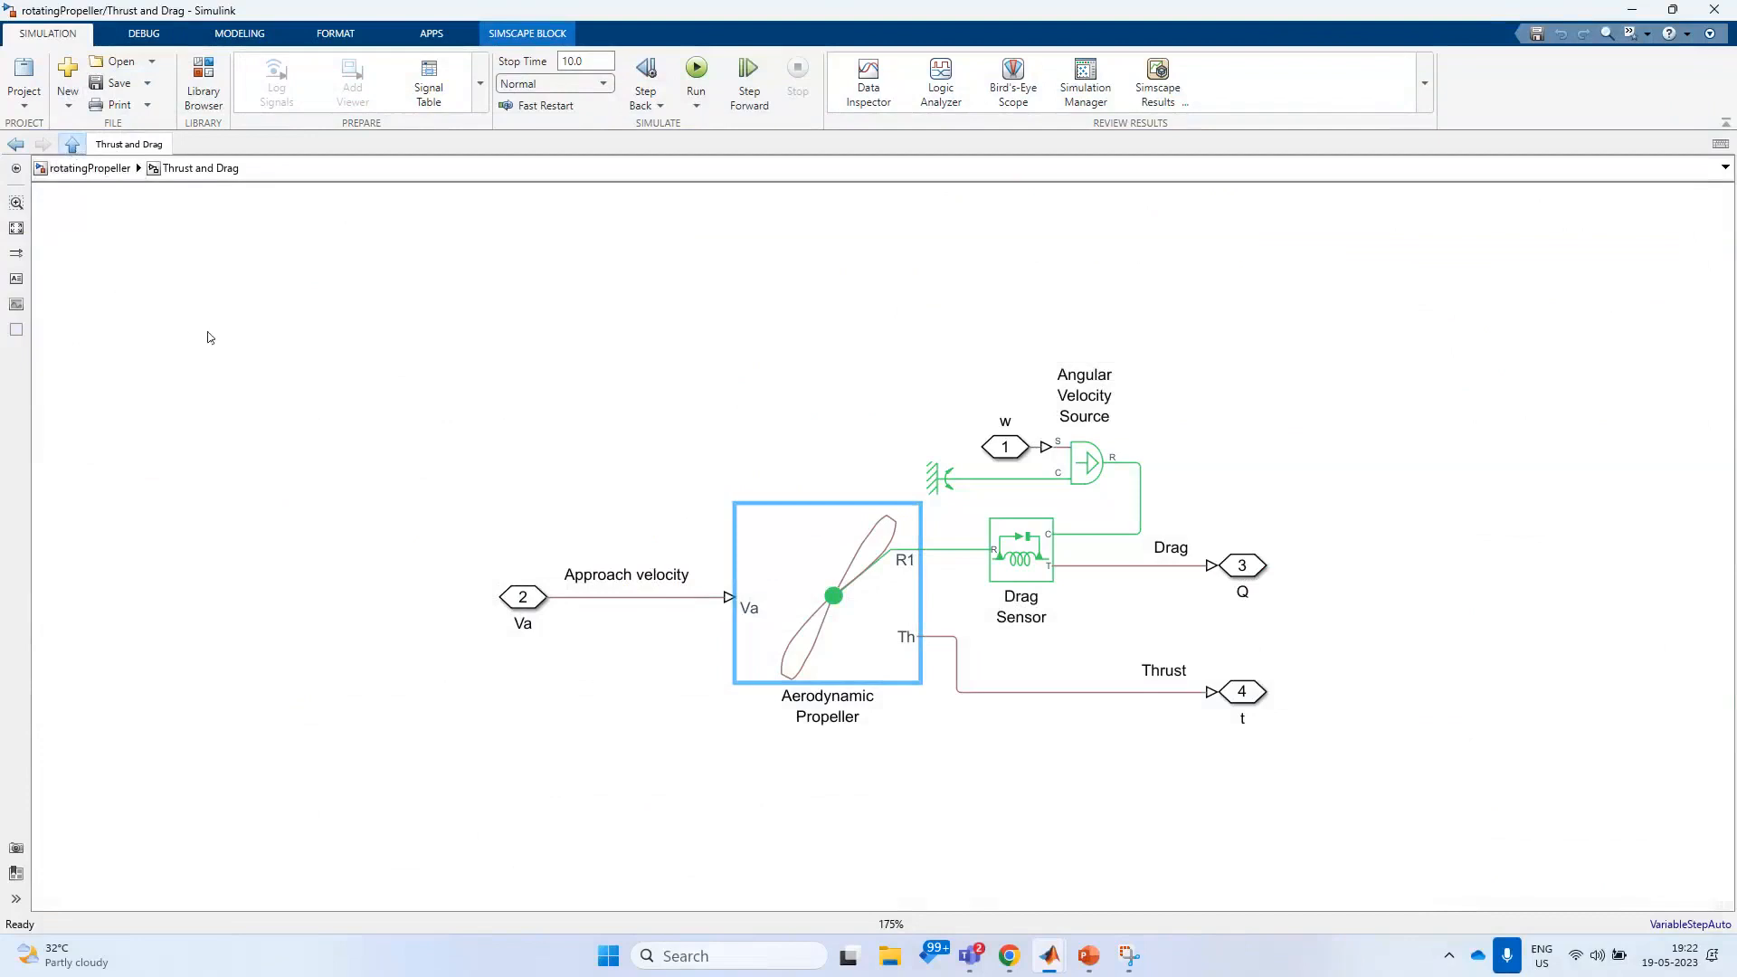
click(71, 146)
click(1472, 675)
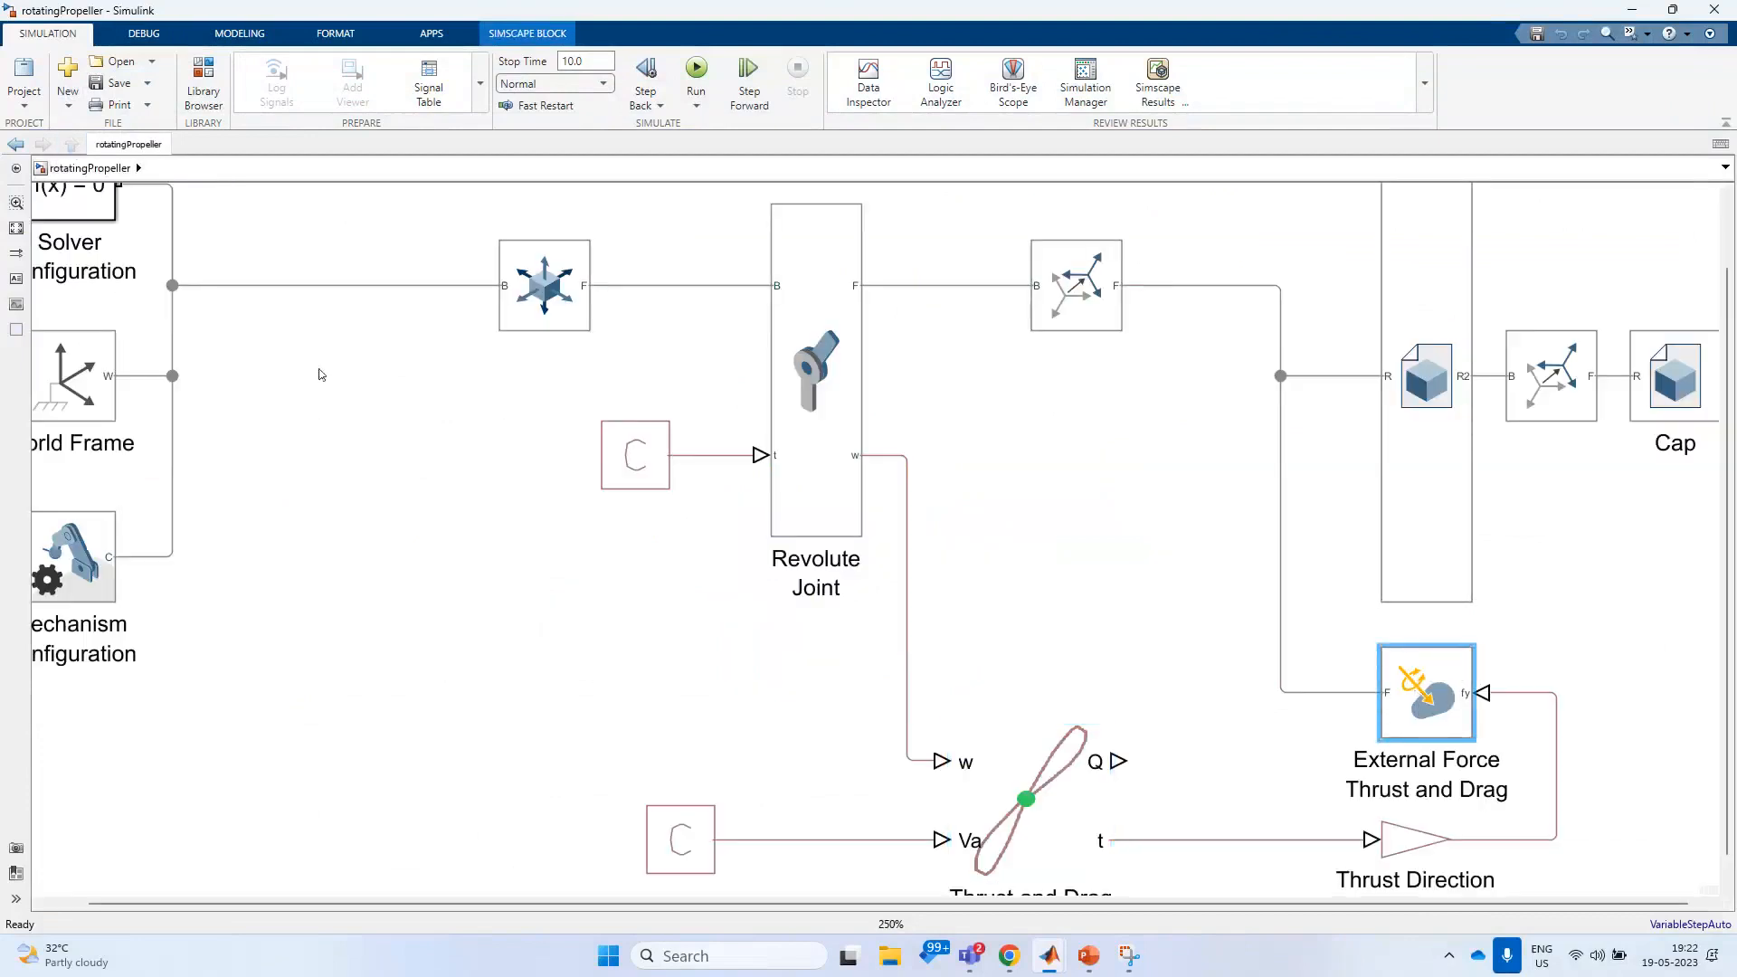
- Run the rotatingPropeller simulation and rewind its Mechanics Explorer animation to the start
click(16, 228)
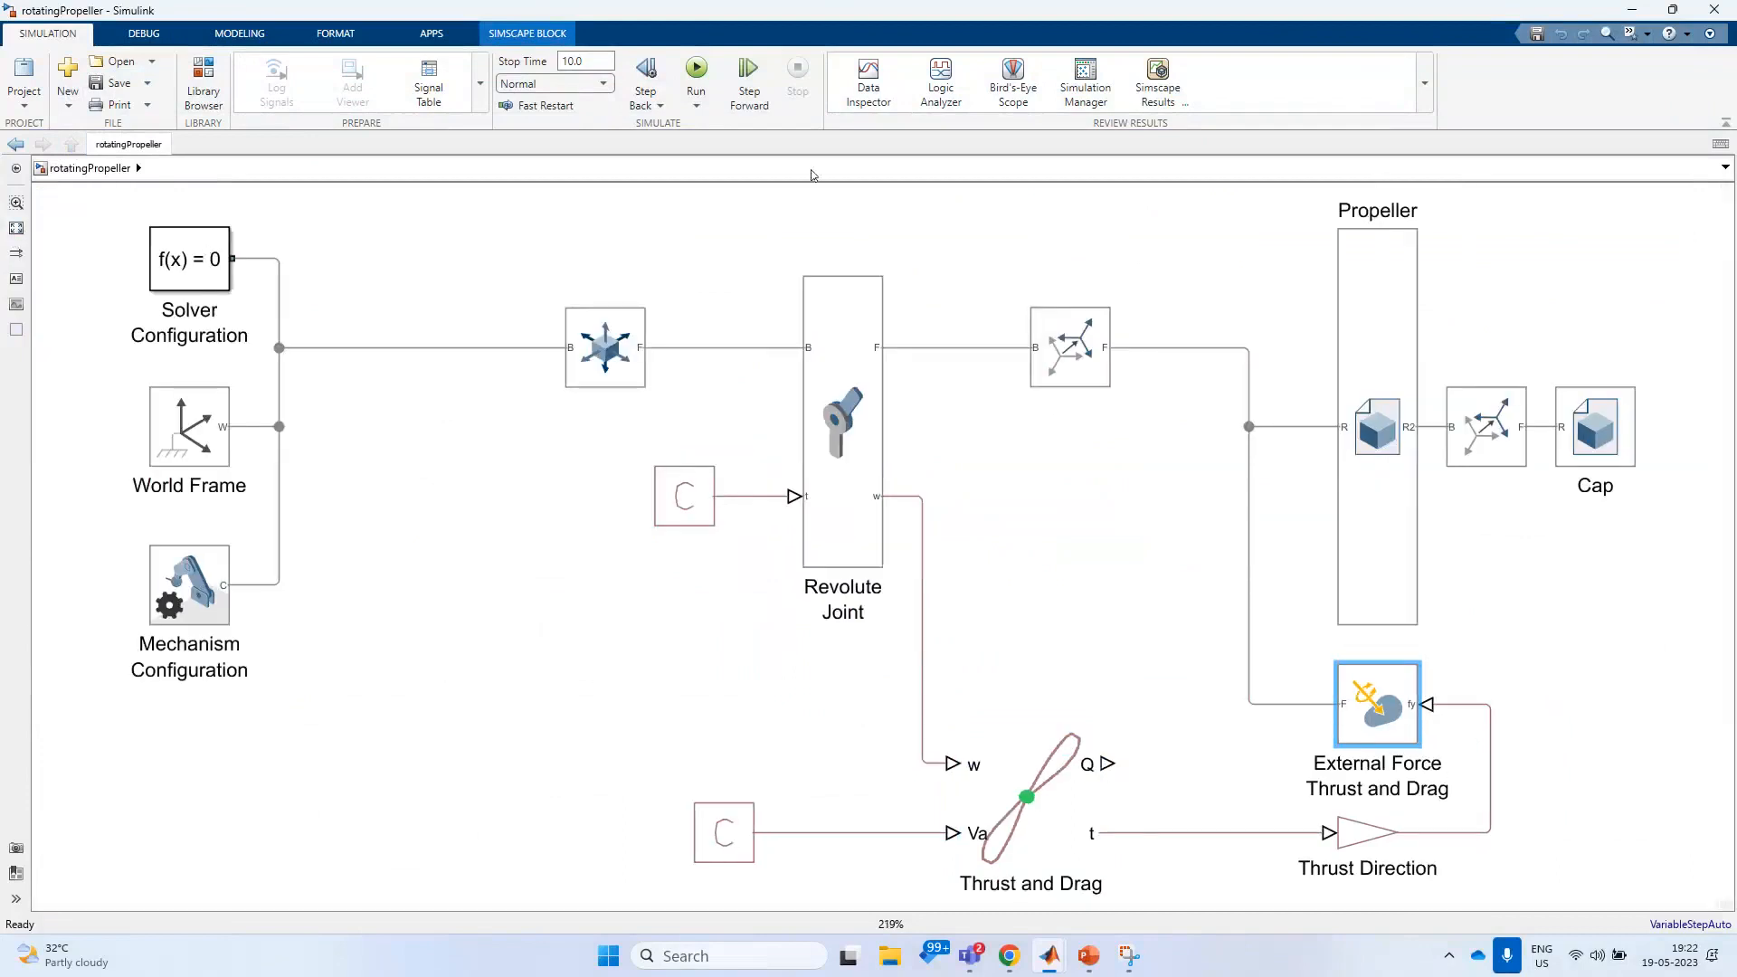
click(696, 70)
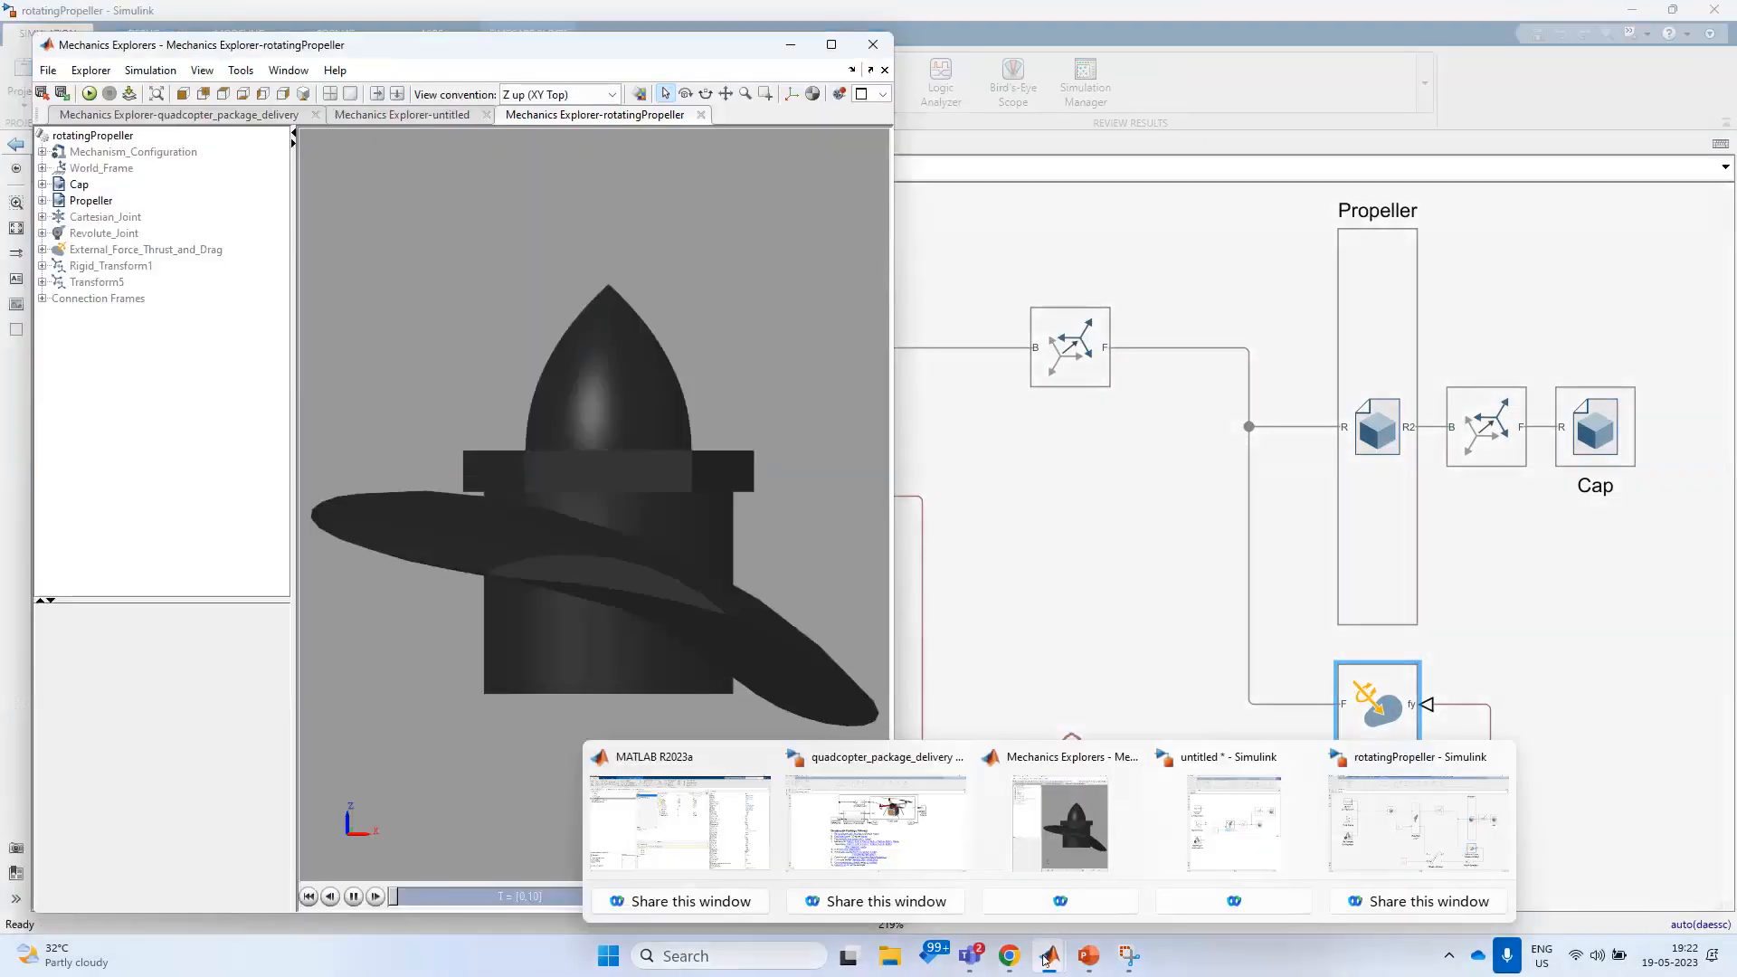
click(737, 897)
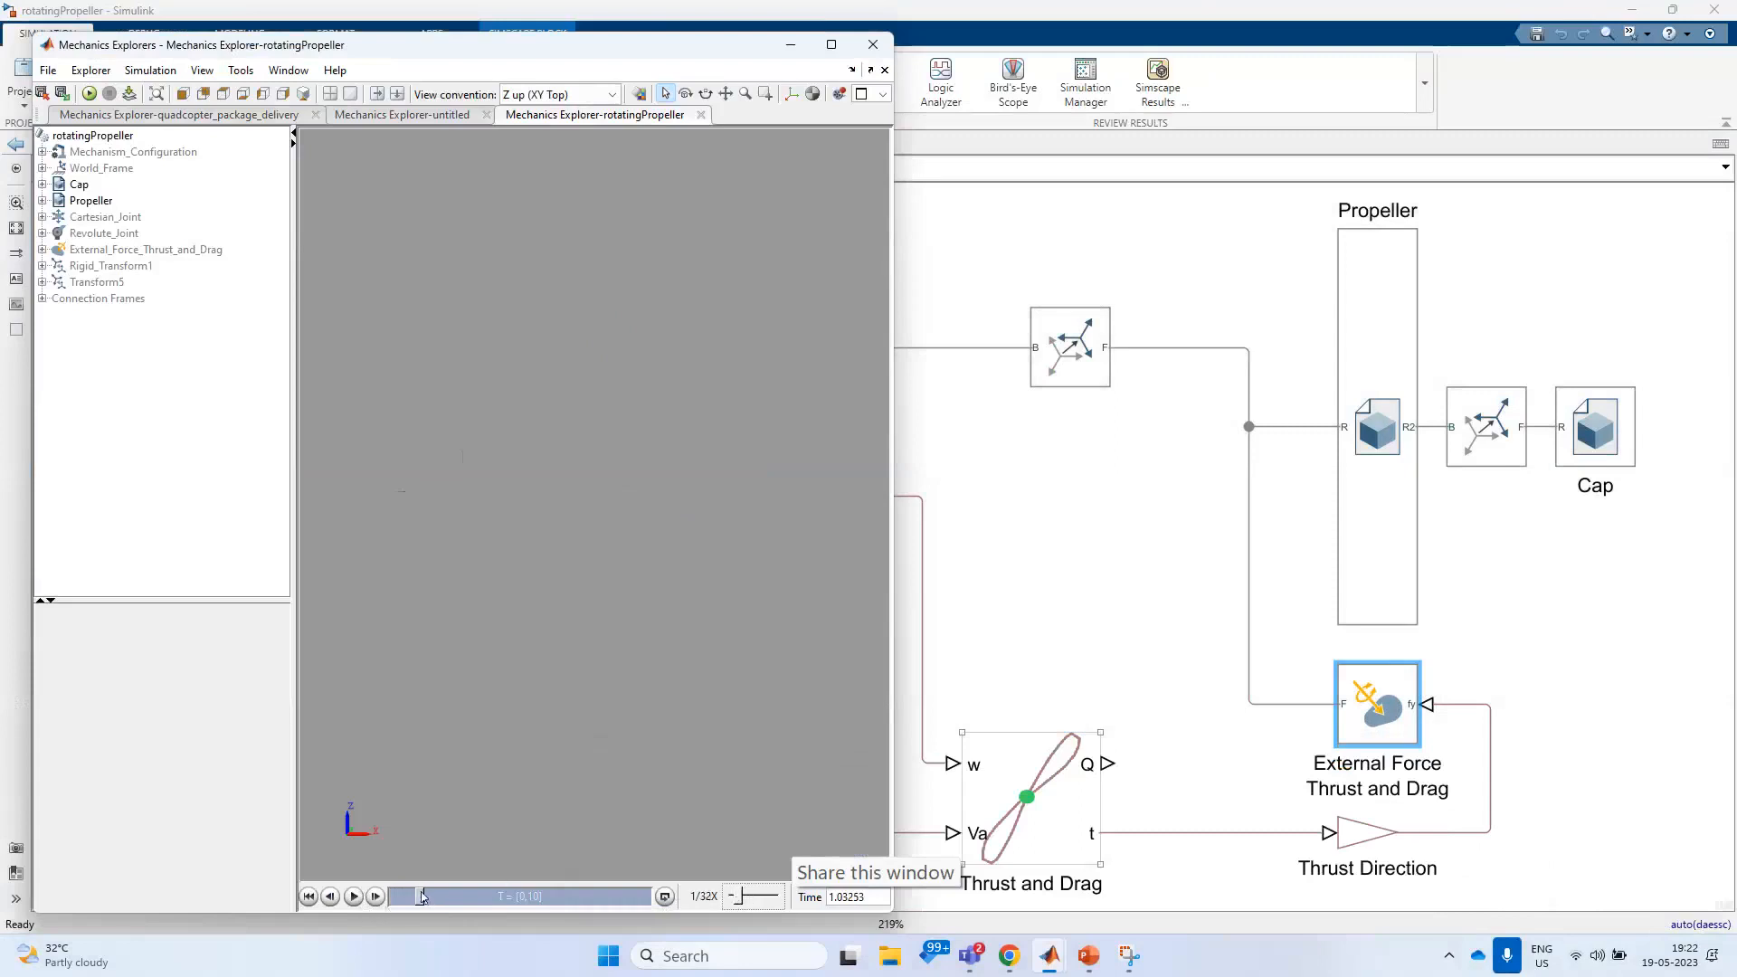
drag(420, 895, 302, 811)
- Switch the propeller animation to a standard side view and pan the propeller to the bottom of the scene
right_click(455, 477)
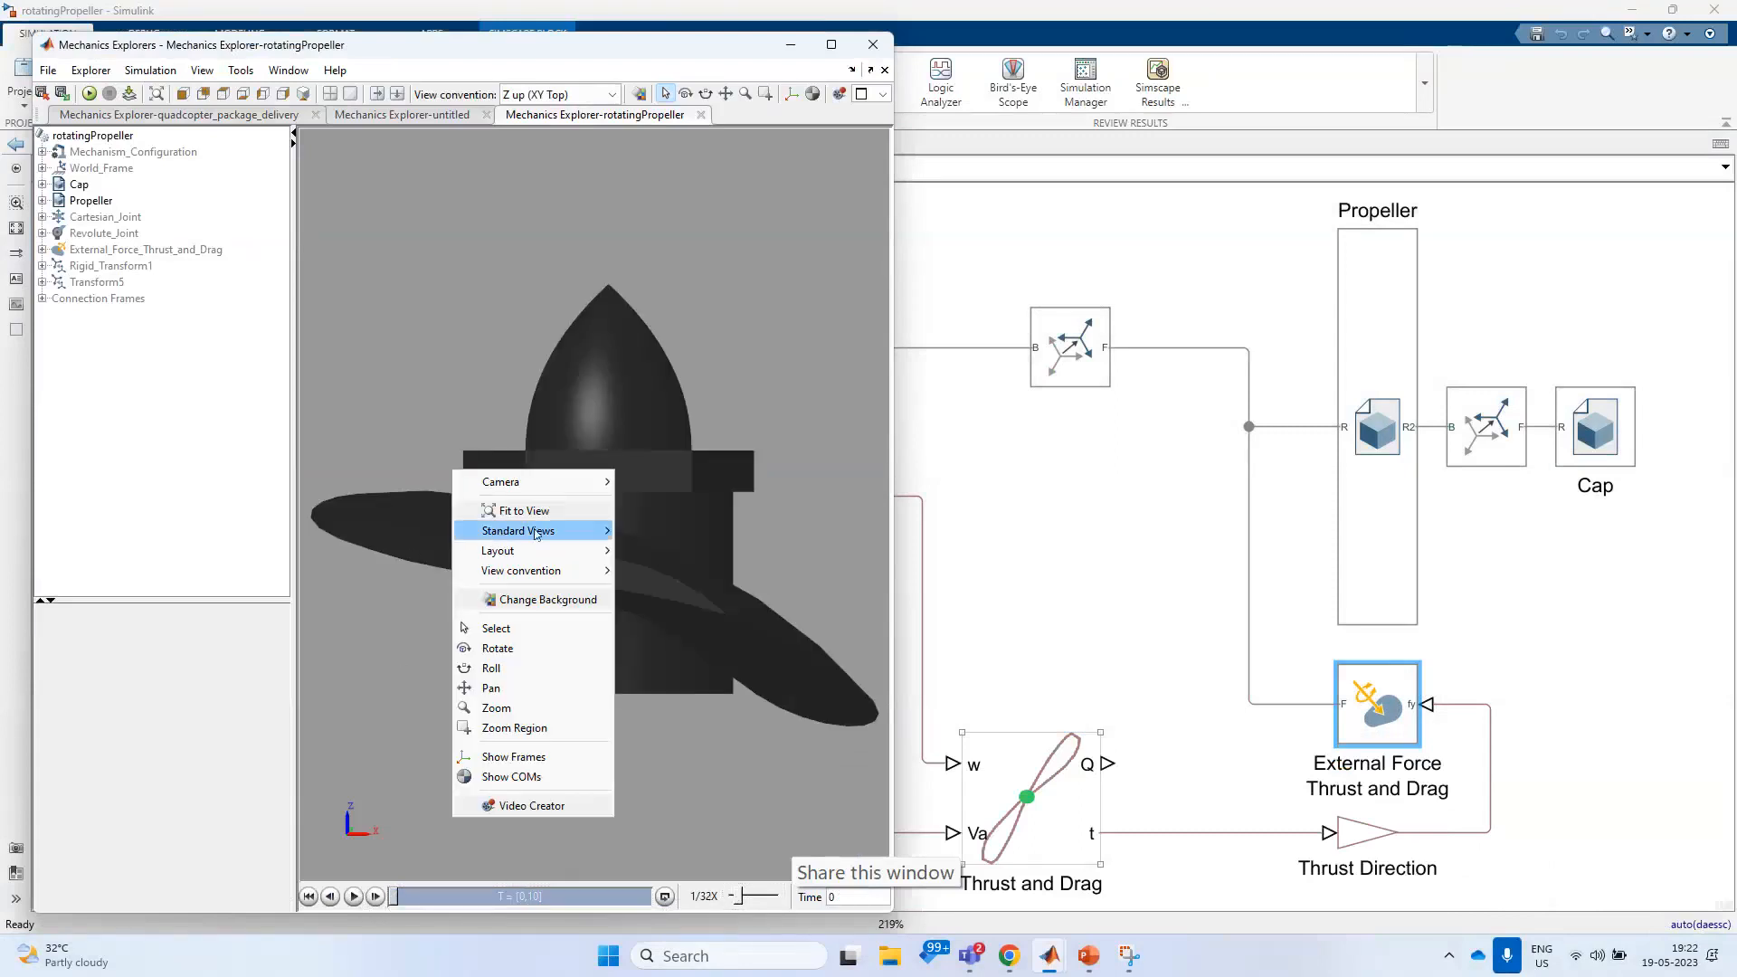
mouse_move(537, 532)
click(687, 612)
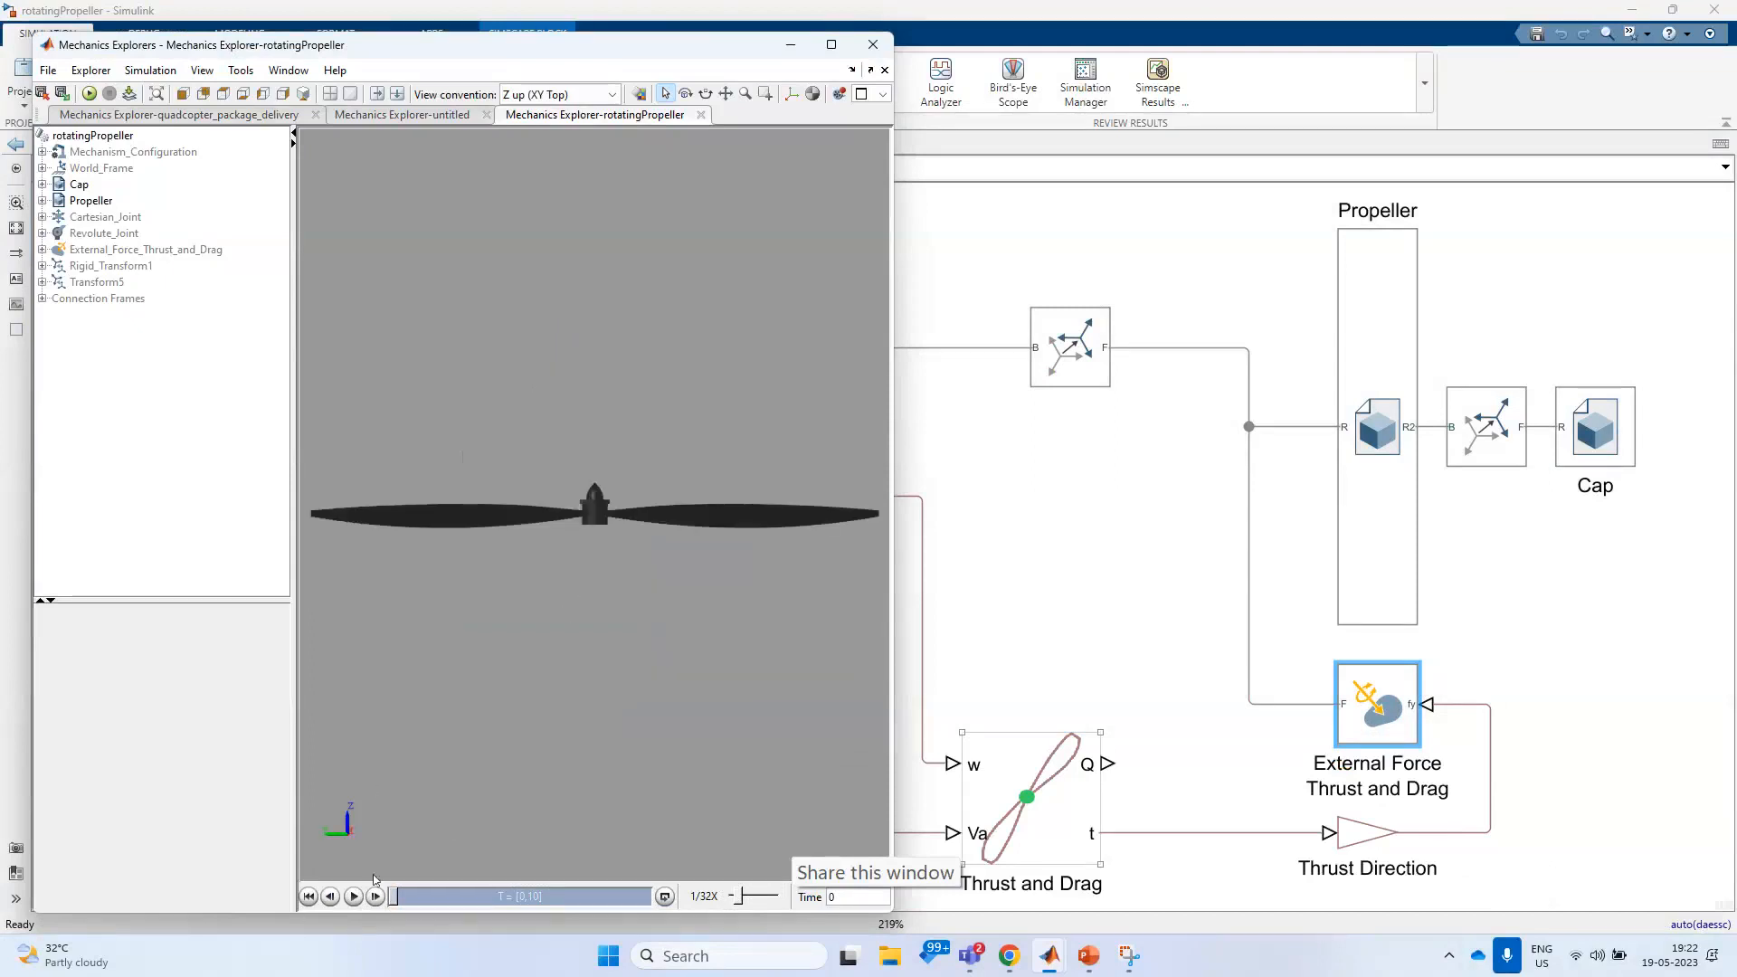
click(726, 93)
drag(610, 508, 552, 809)
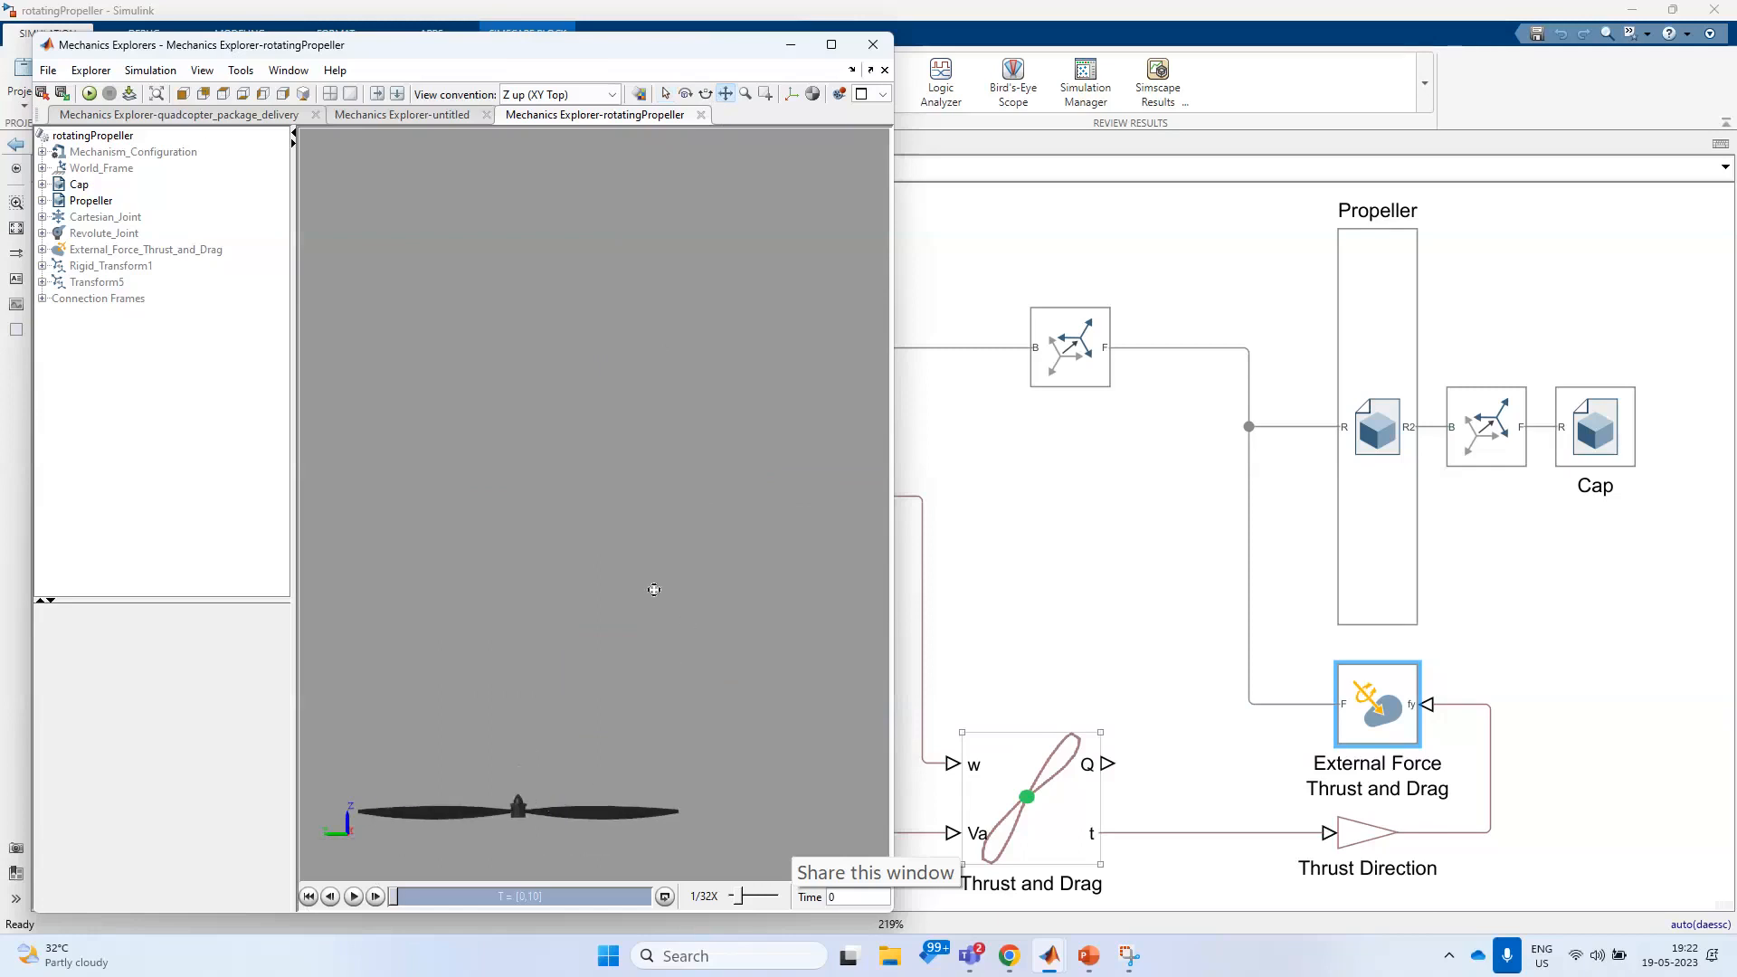
- Play the animation to watch the propeller's motion, rewind it to the start, and minimize the Mechanics Explorer
click(353, 897)
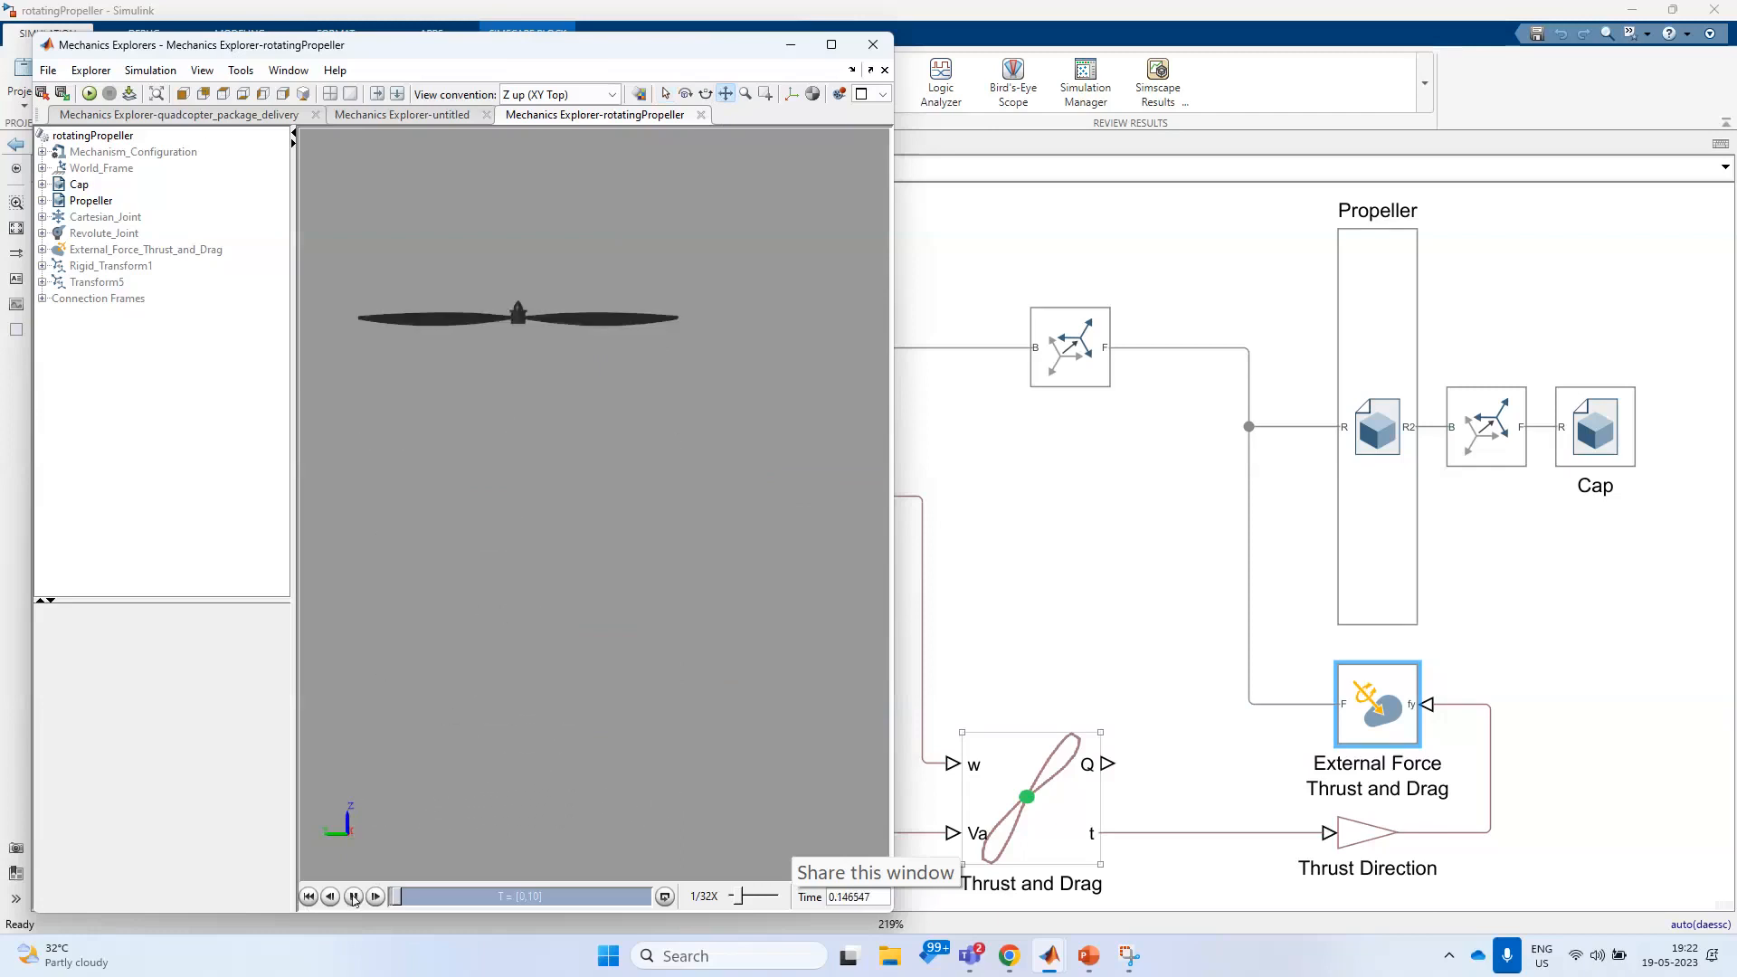
drag(395, 898, 371, 904)
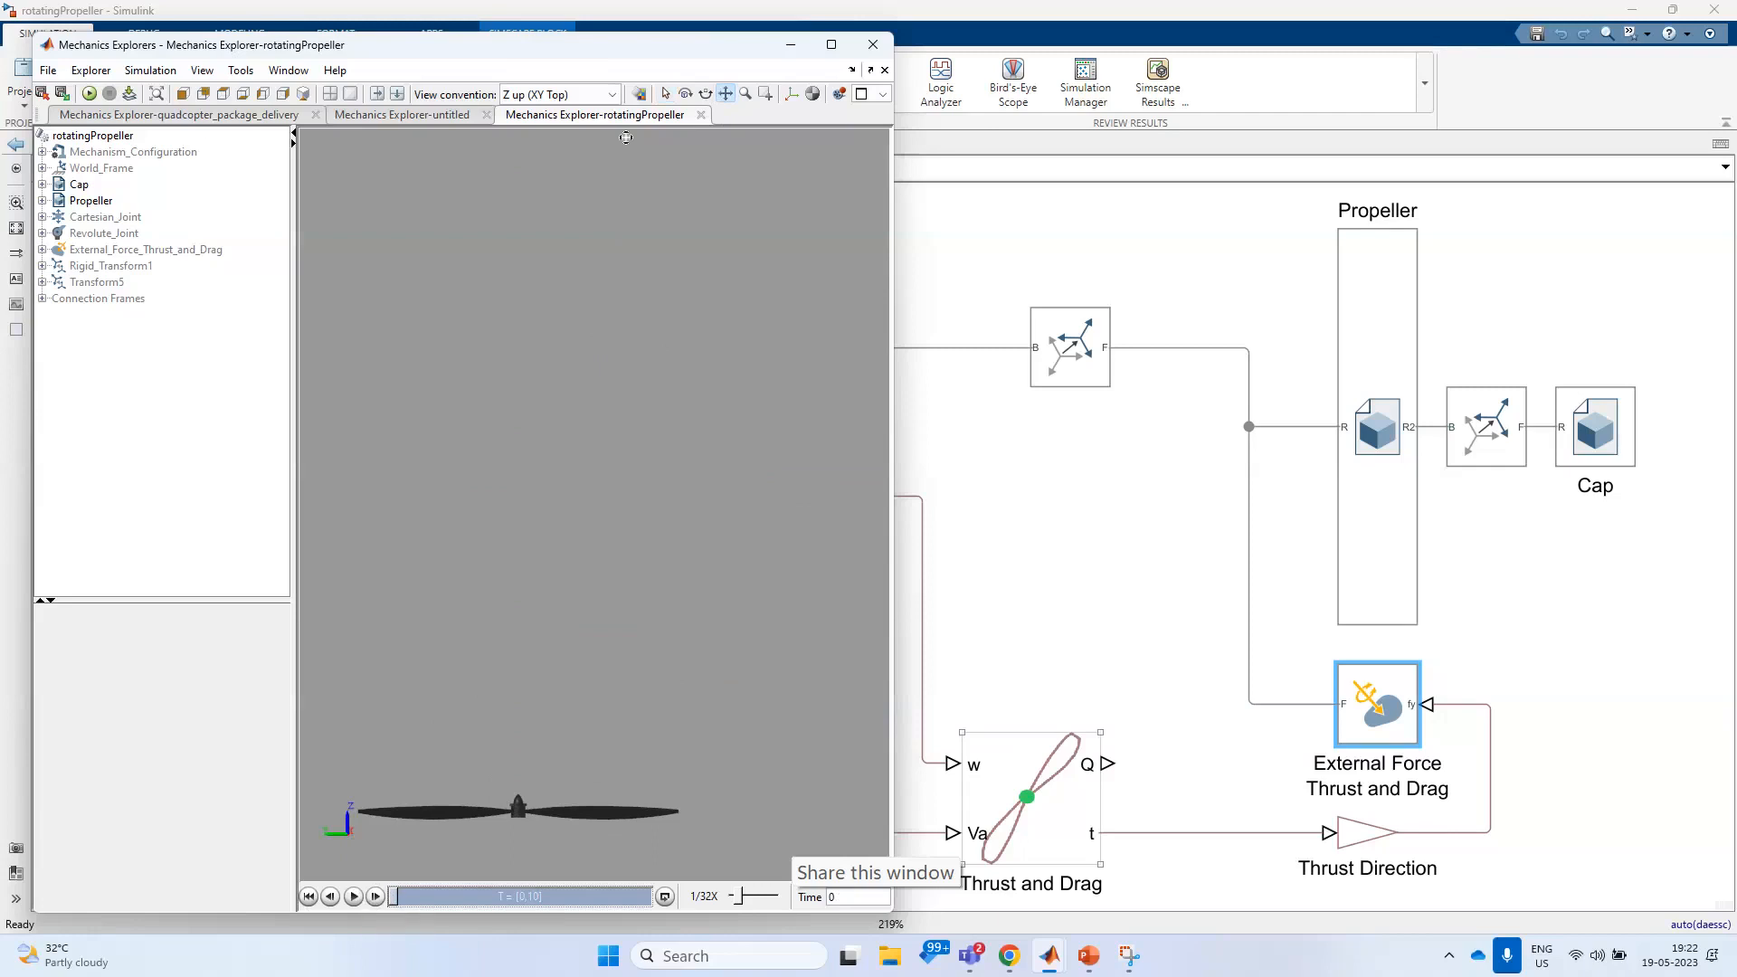
click(791, 46)
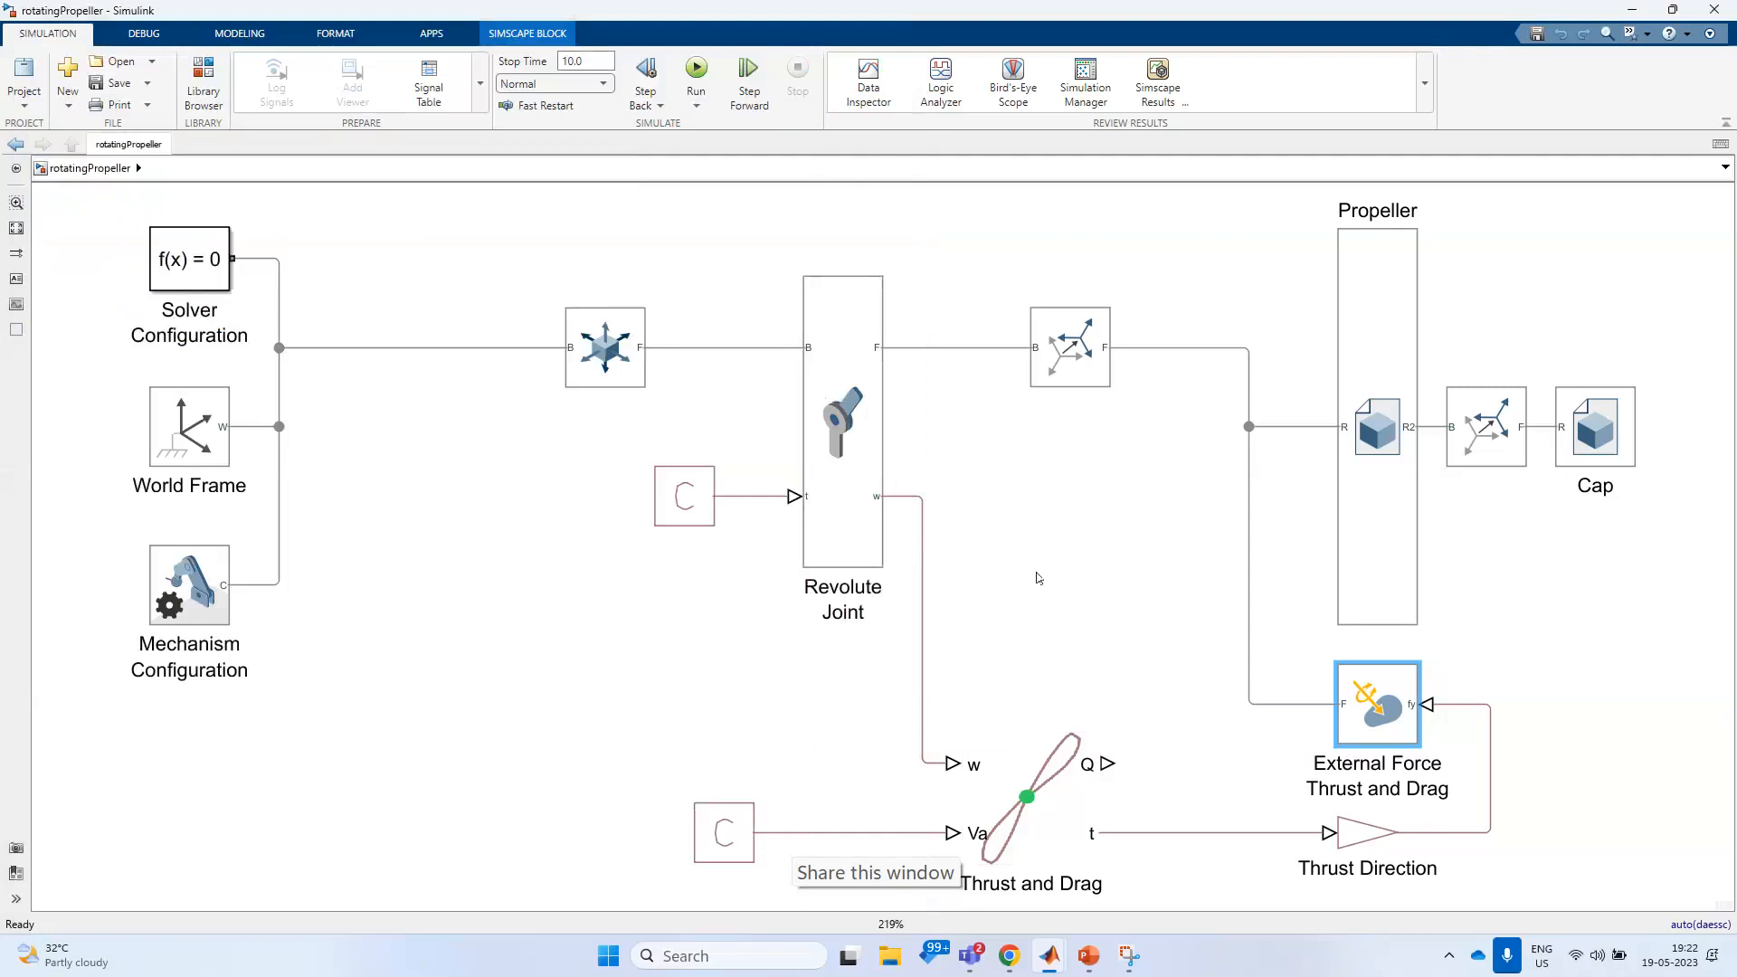
- Delete the Cartesian Joint between the World Frame and the Revolute Joint, and rerun the simulation
click(627, 369)
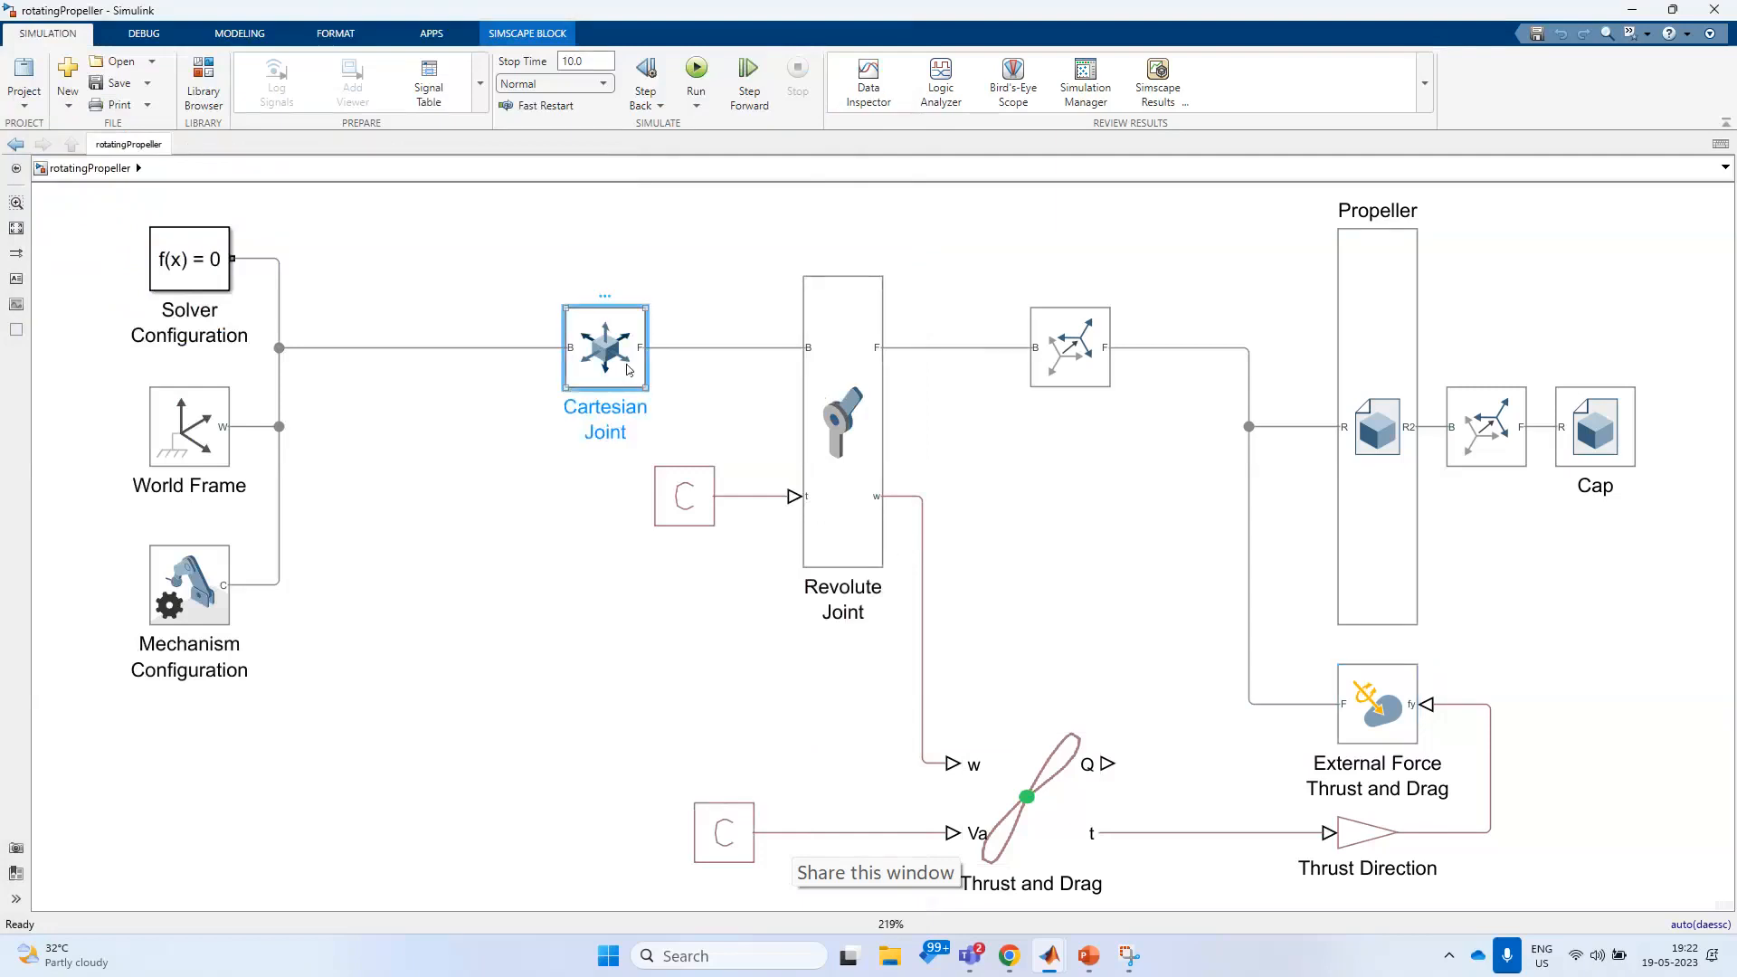
key(Delete)
click(606, 347)
click(696, 73)
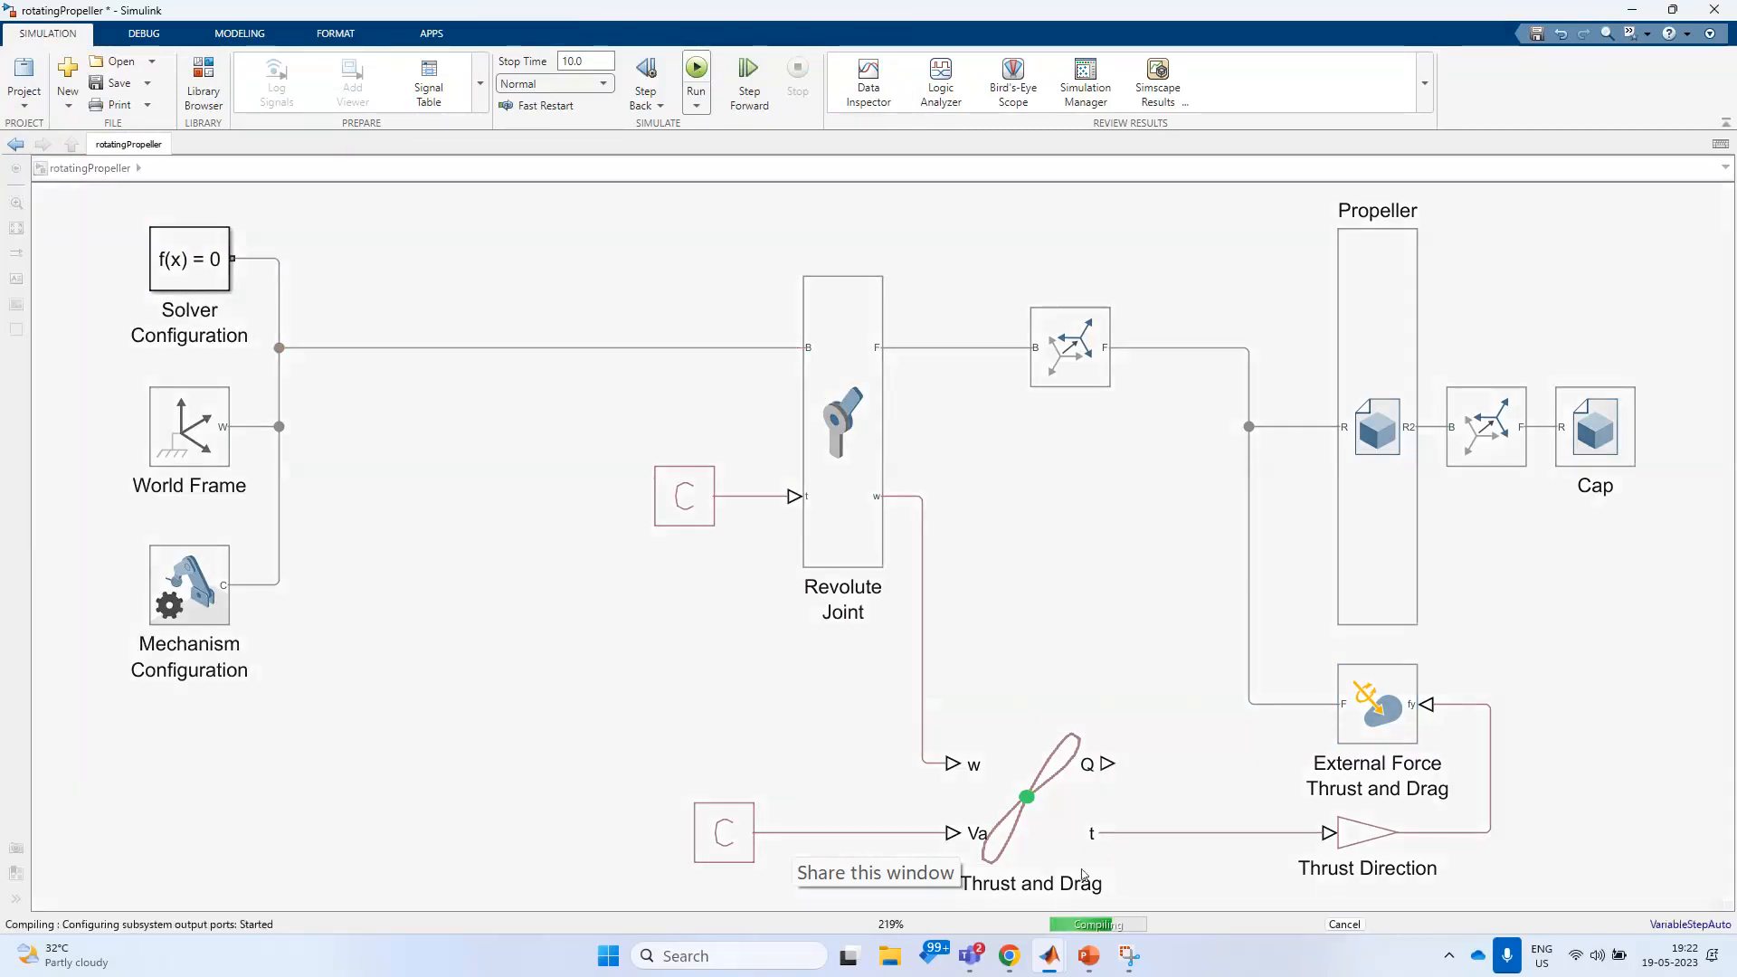
- Replay the animation from the start in the Mechanics Explorer to examine the propeller's motion without the Cartesian Joint
mouse_move(1049, 956)
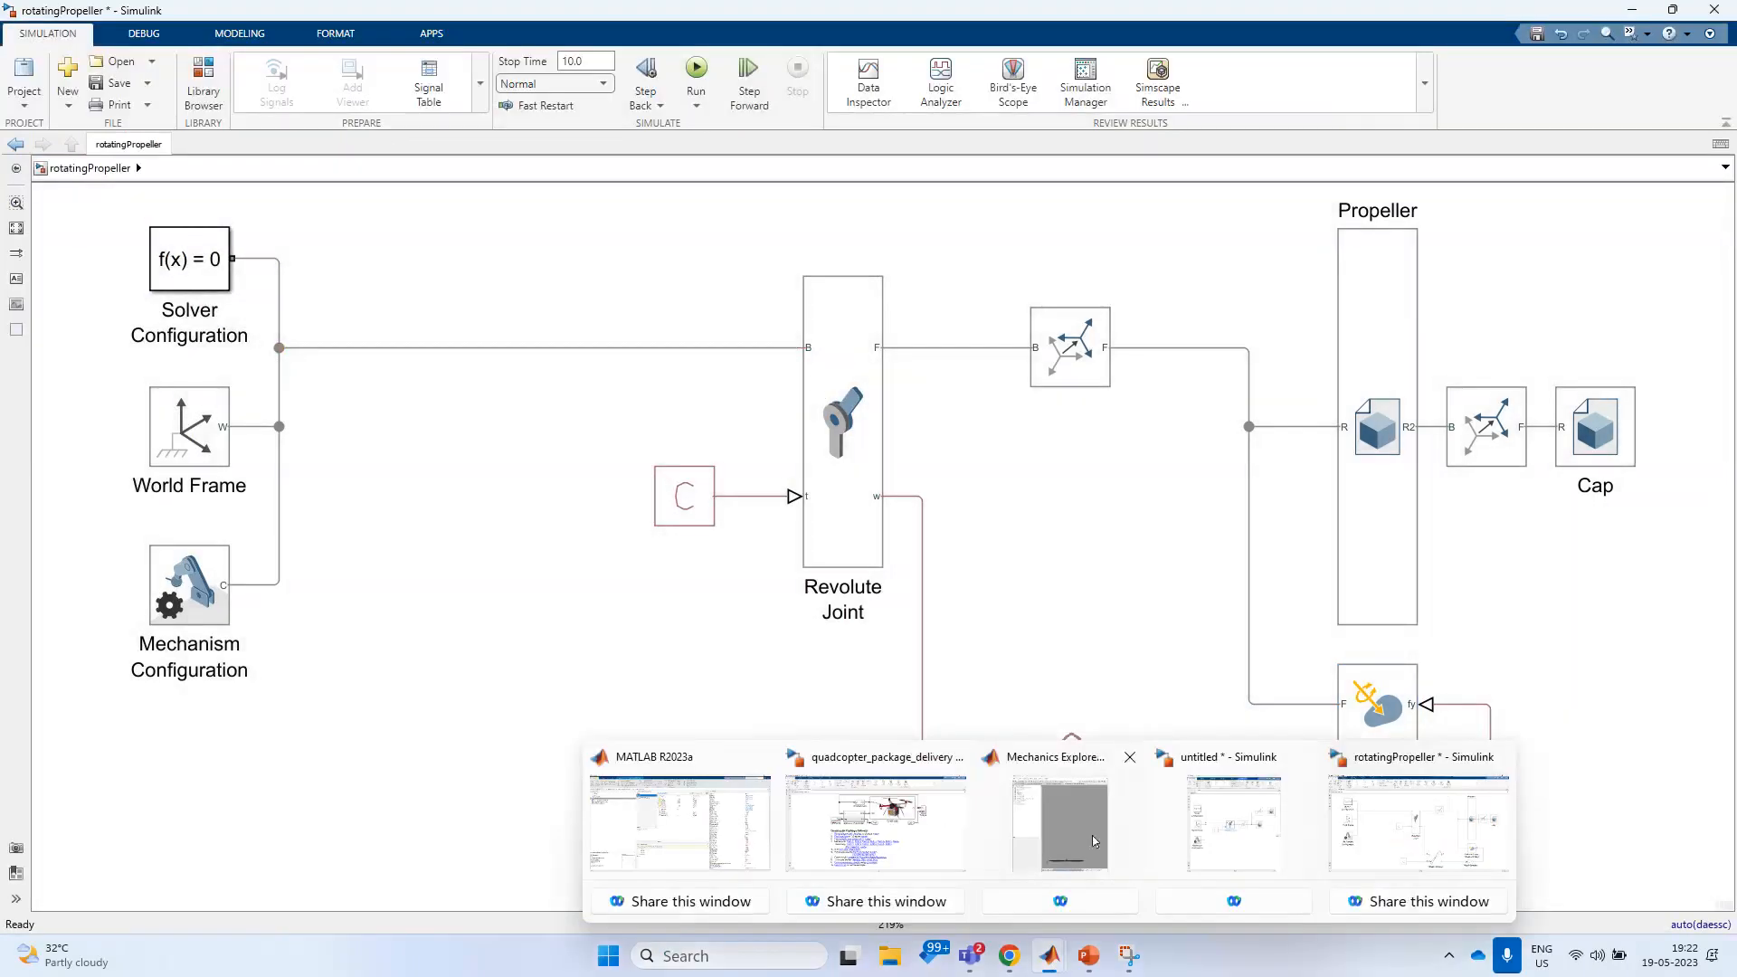
click(1093, 834)
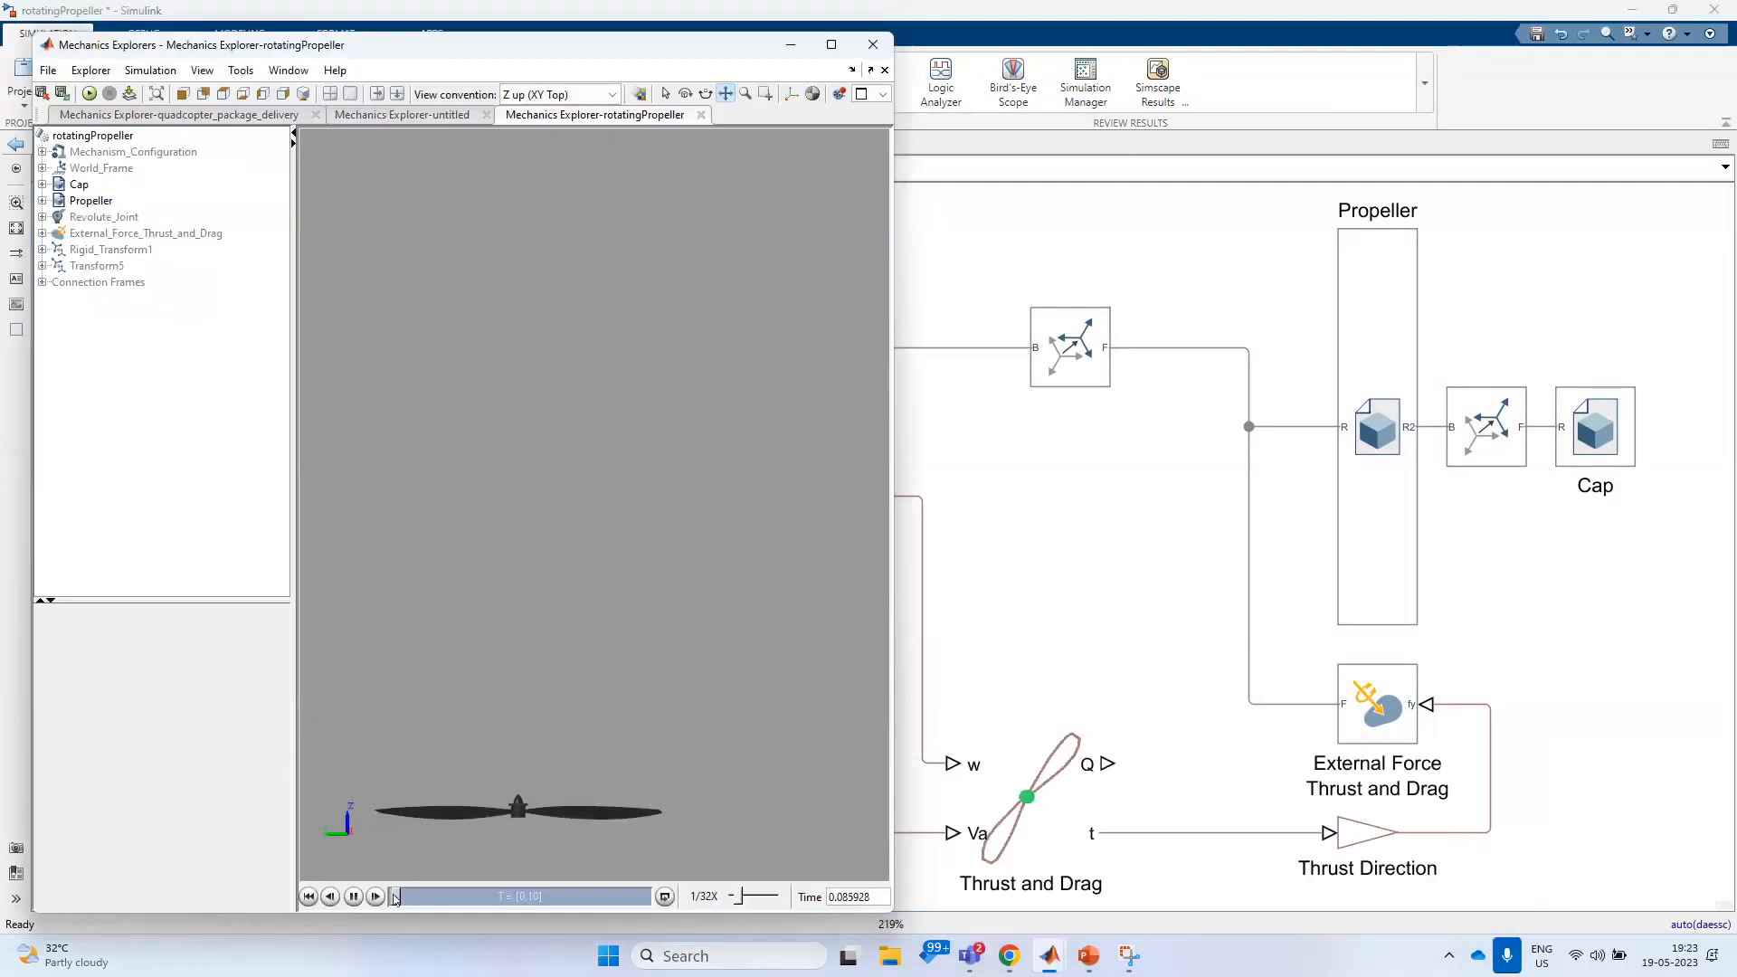
drag(397, 897, 350, 891)
click(352, 895)
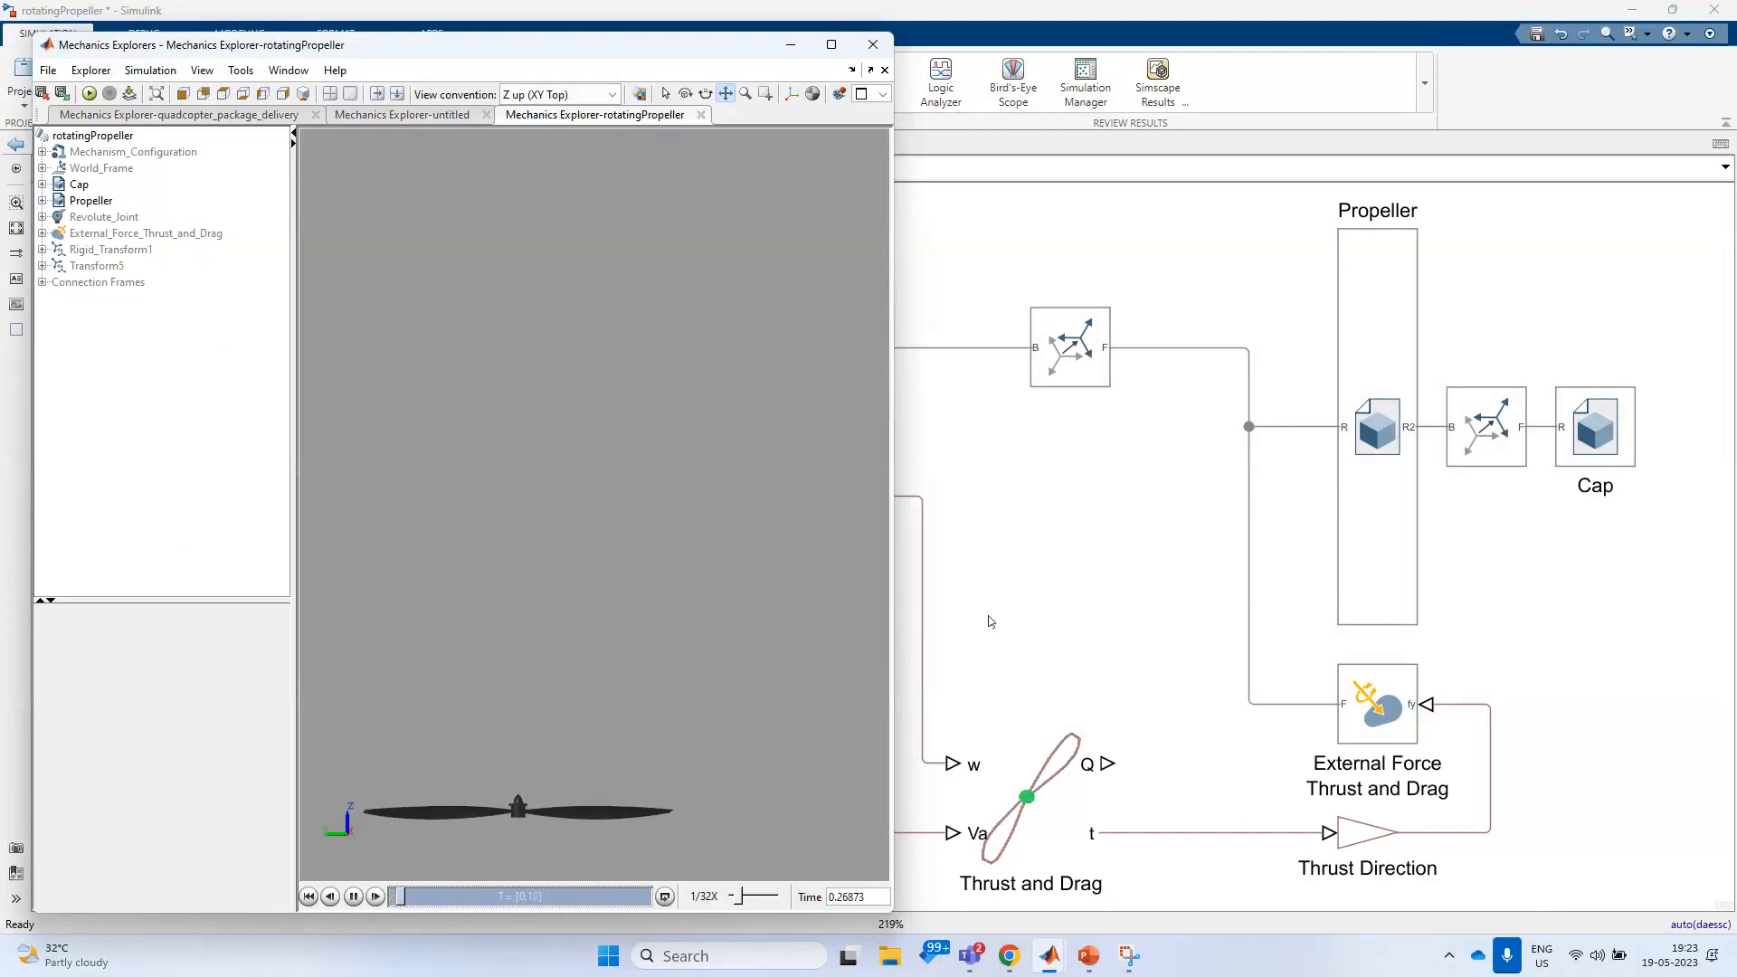
- Undo the deletion of the Cartesian Joint, then bring up its block parameters and close them
click(1078, 571)
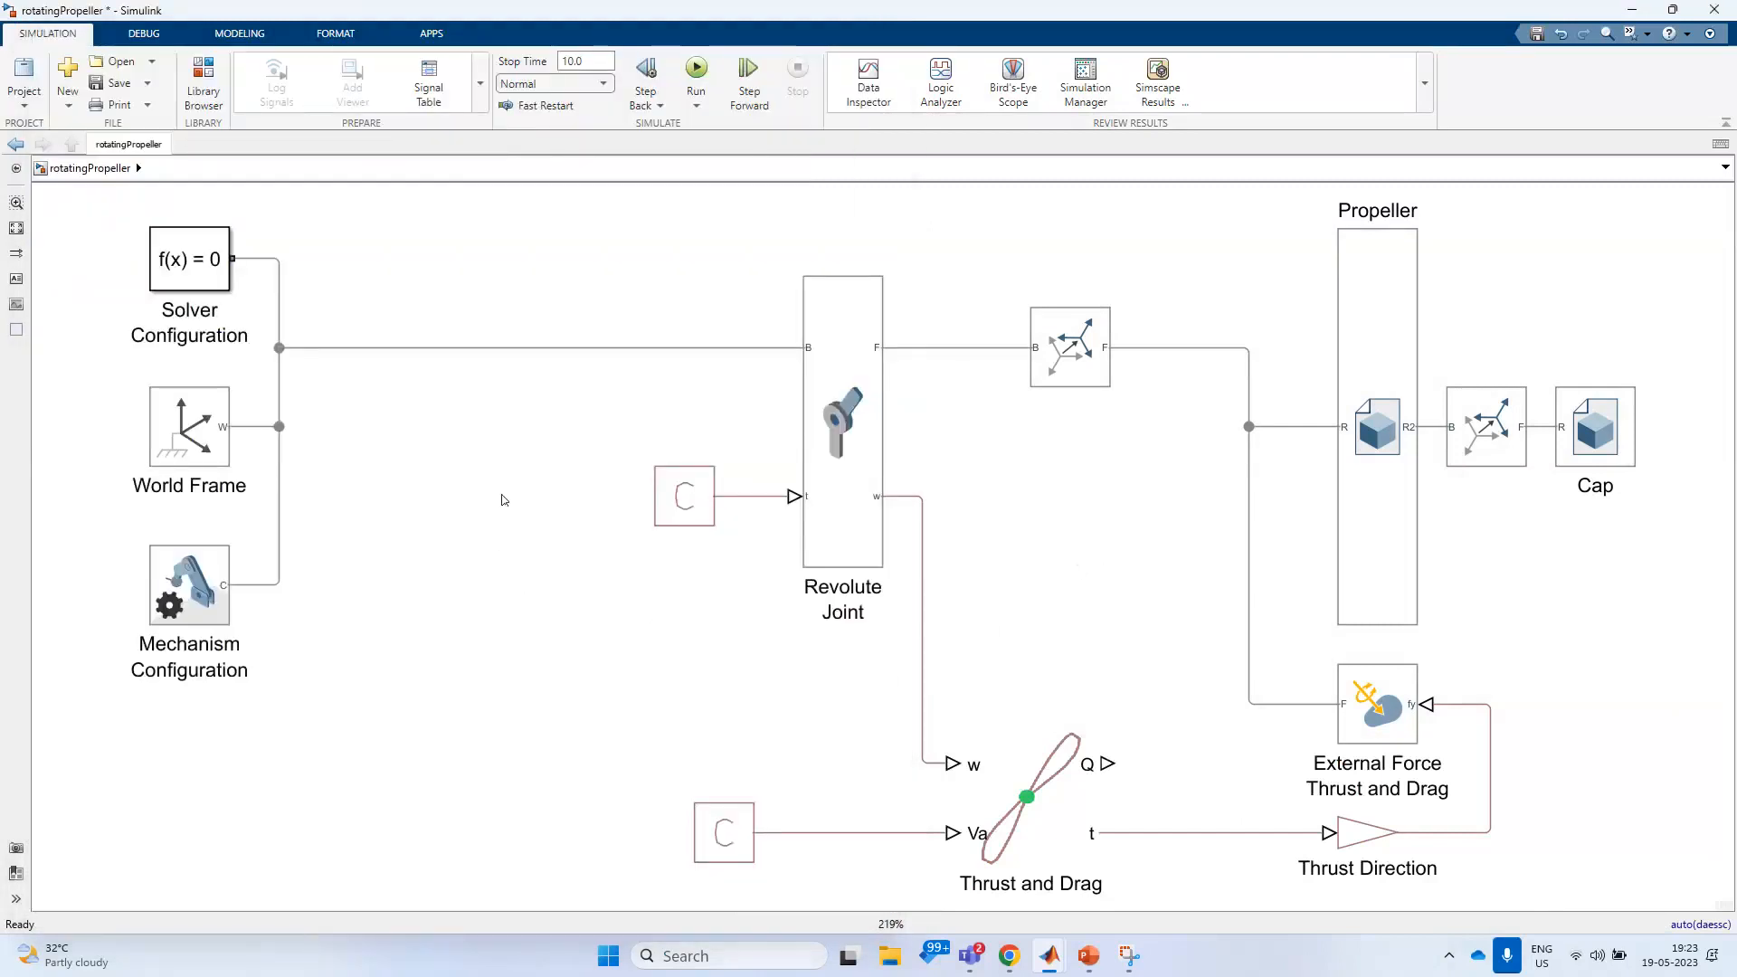
key(ctrl+z)
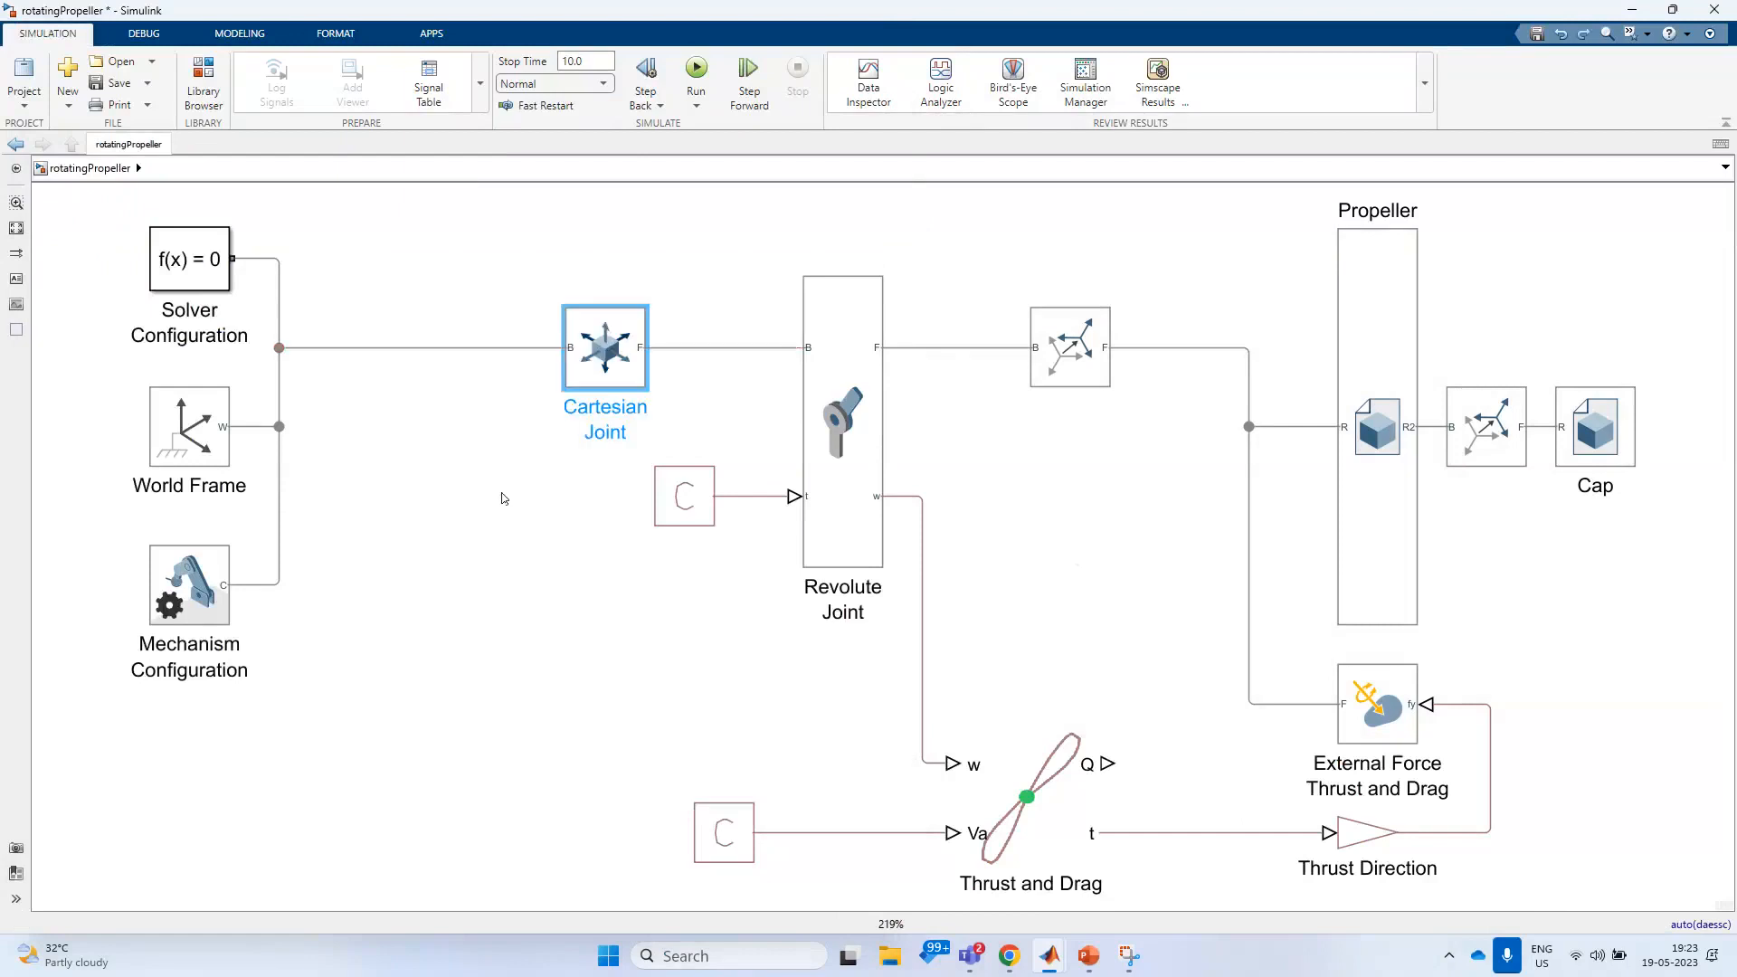
double_click(623, 364)
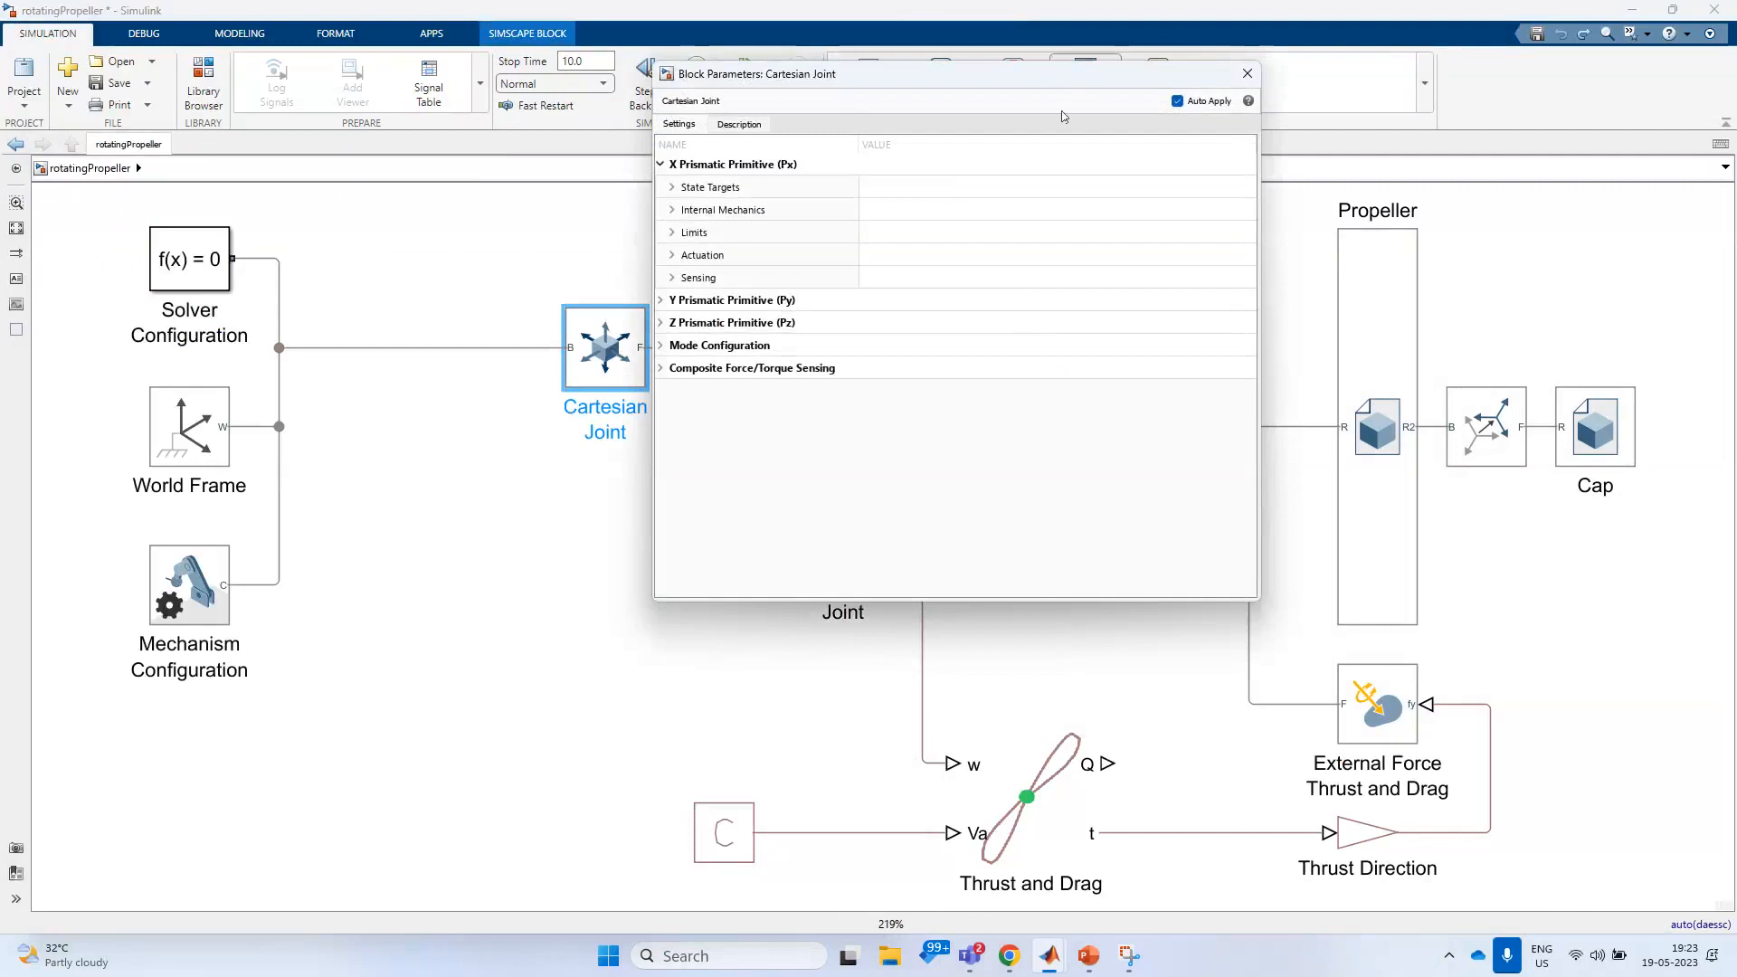
click(1249, 76)
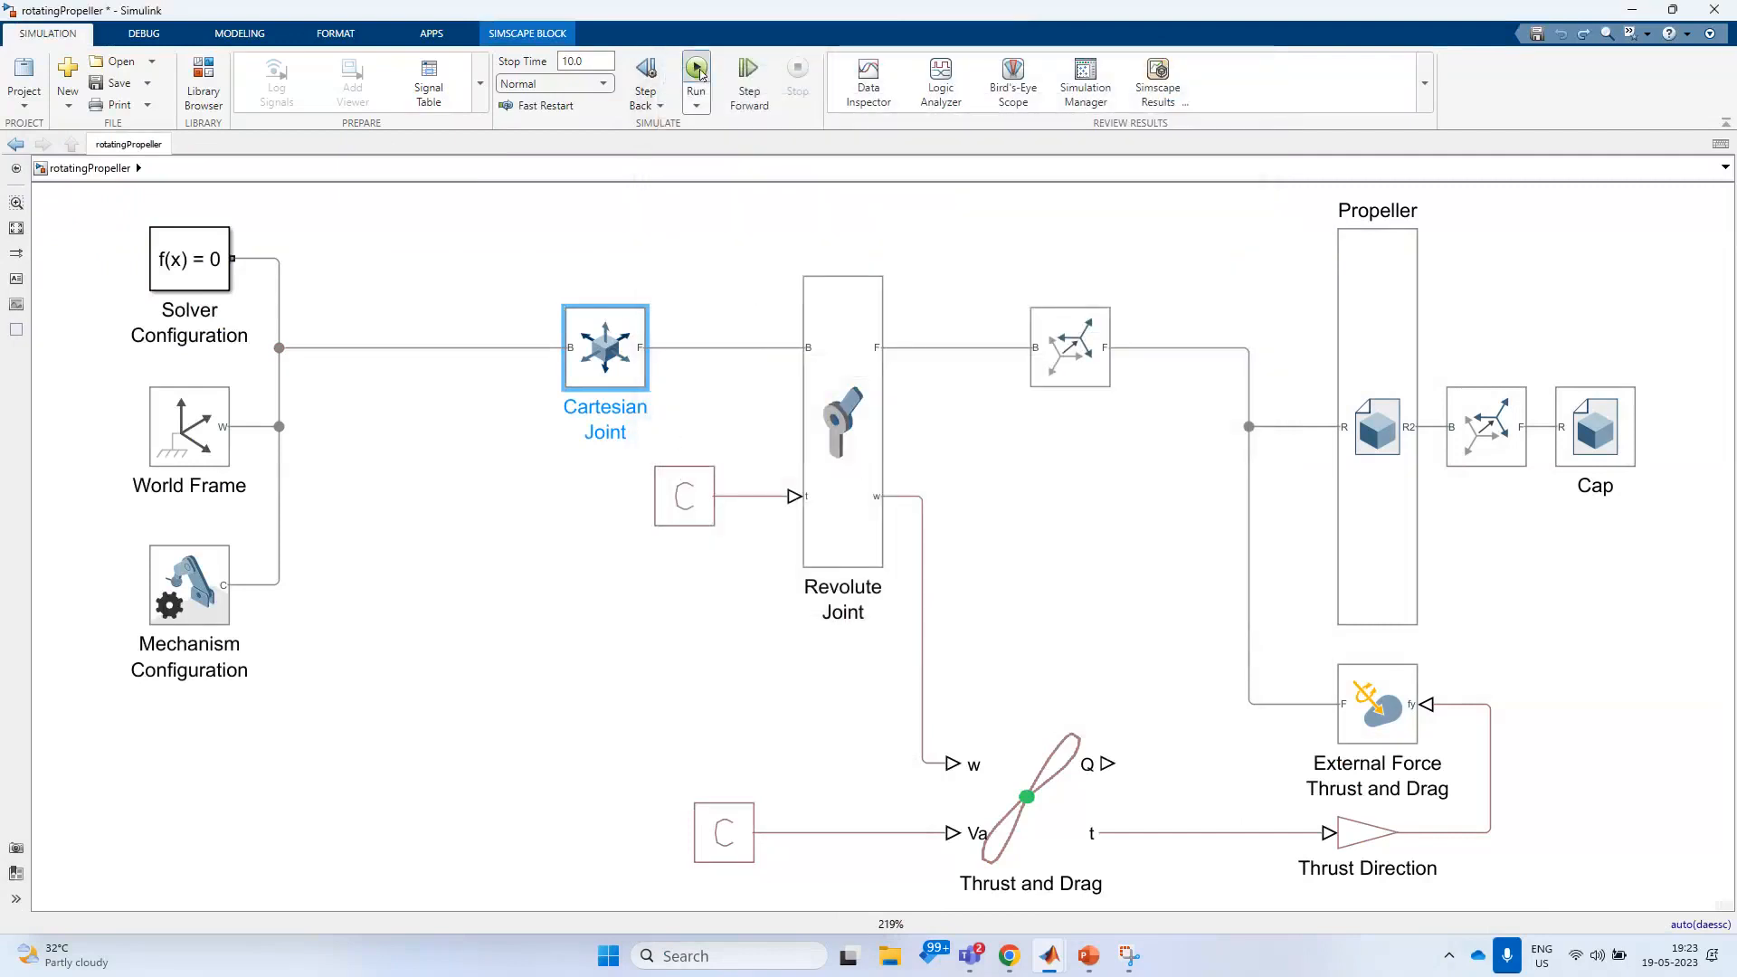
- Rerun the simulation with the Cartesian Joint in place, pause its animation partway, and return to the rotatingPropeller model
mouse_move(1049, 952)
click(1066, 796)
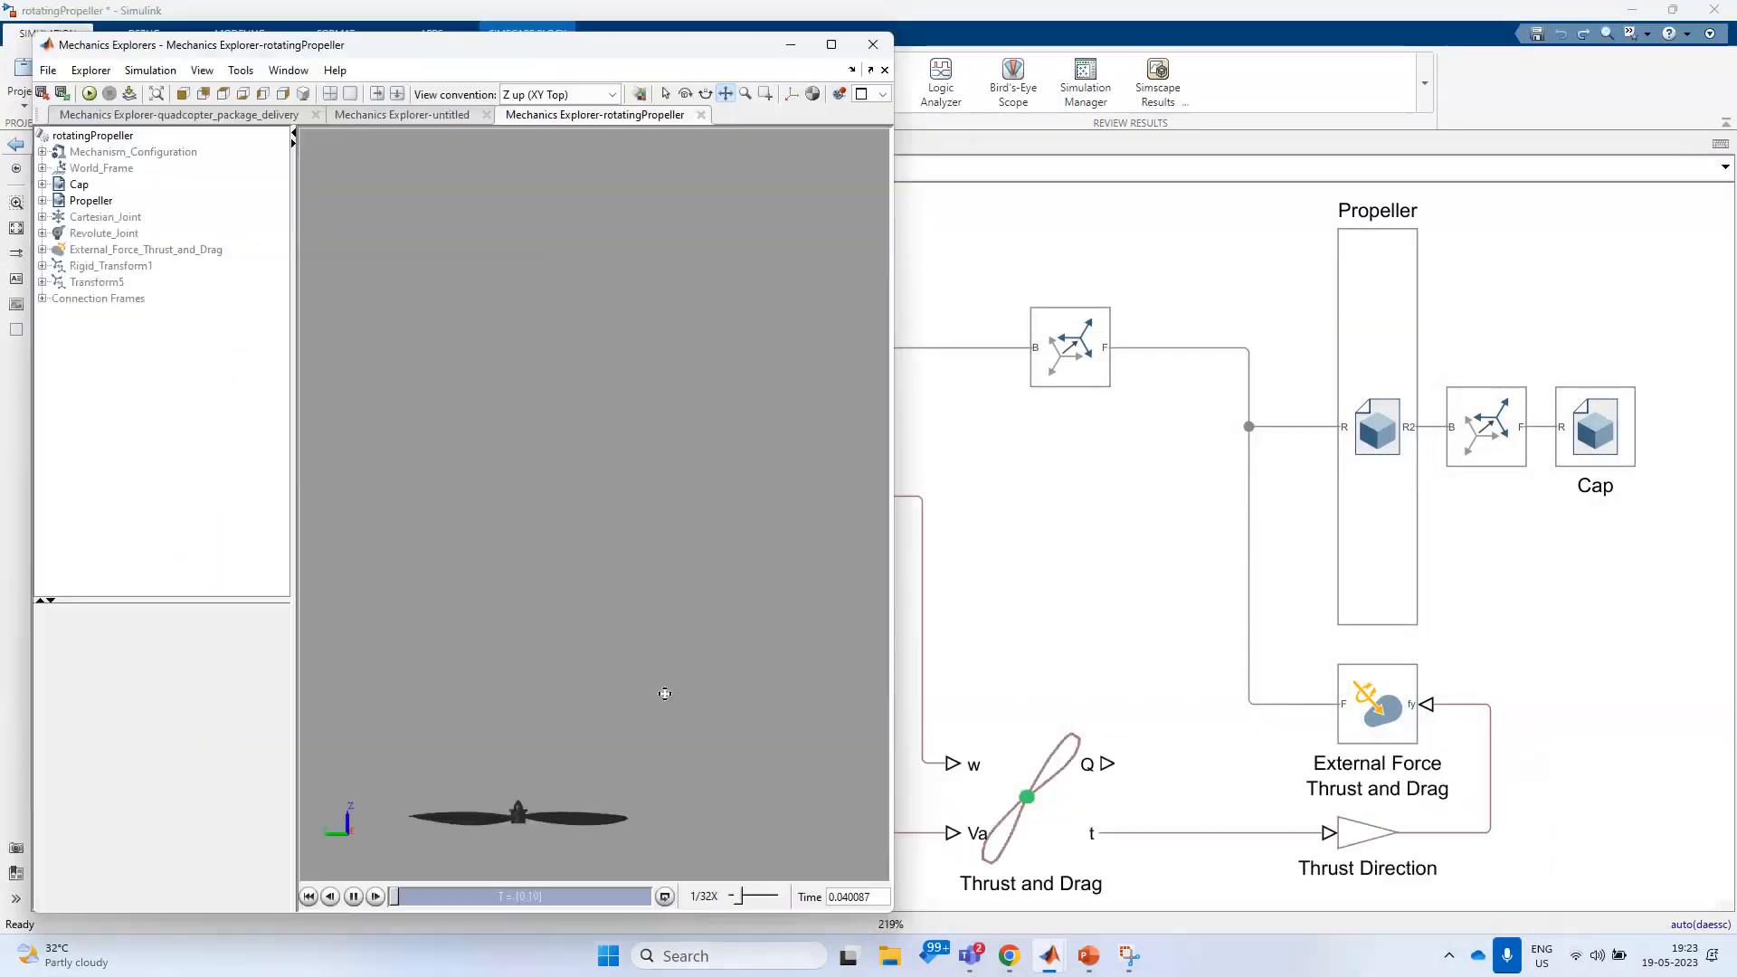
click(353, 898)
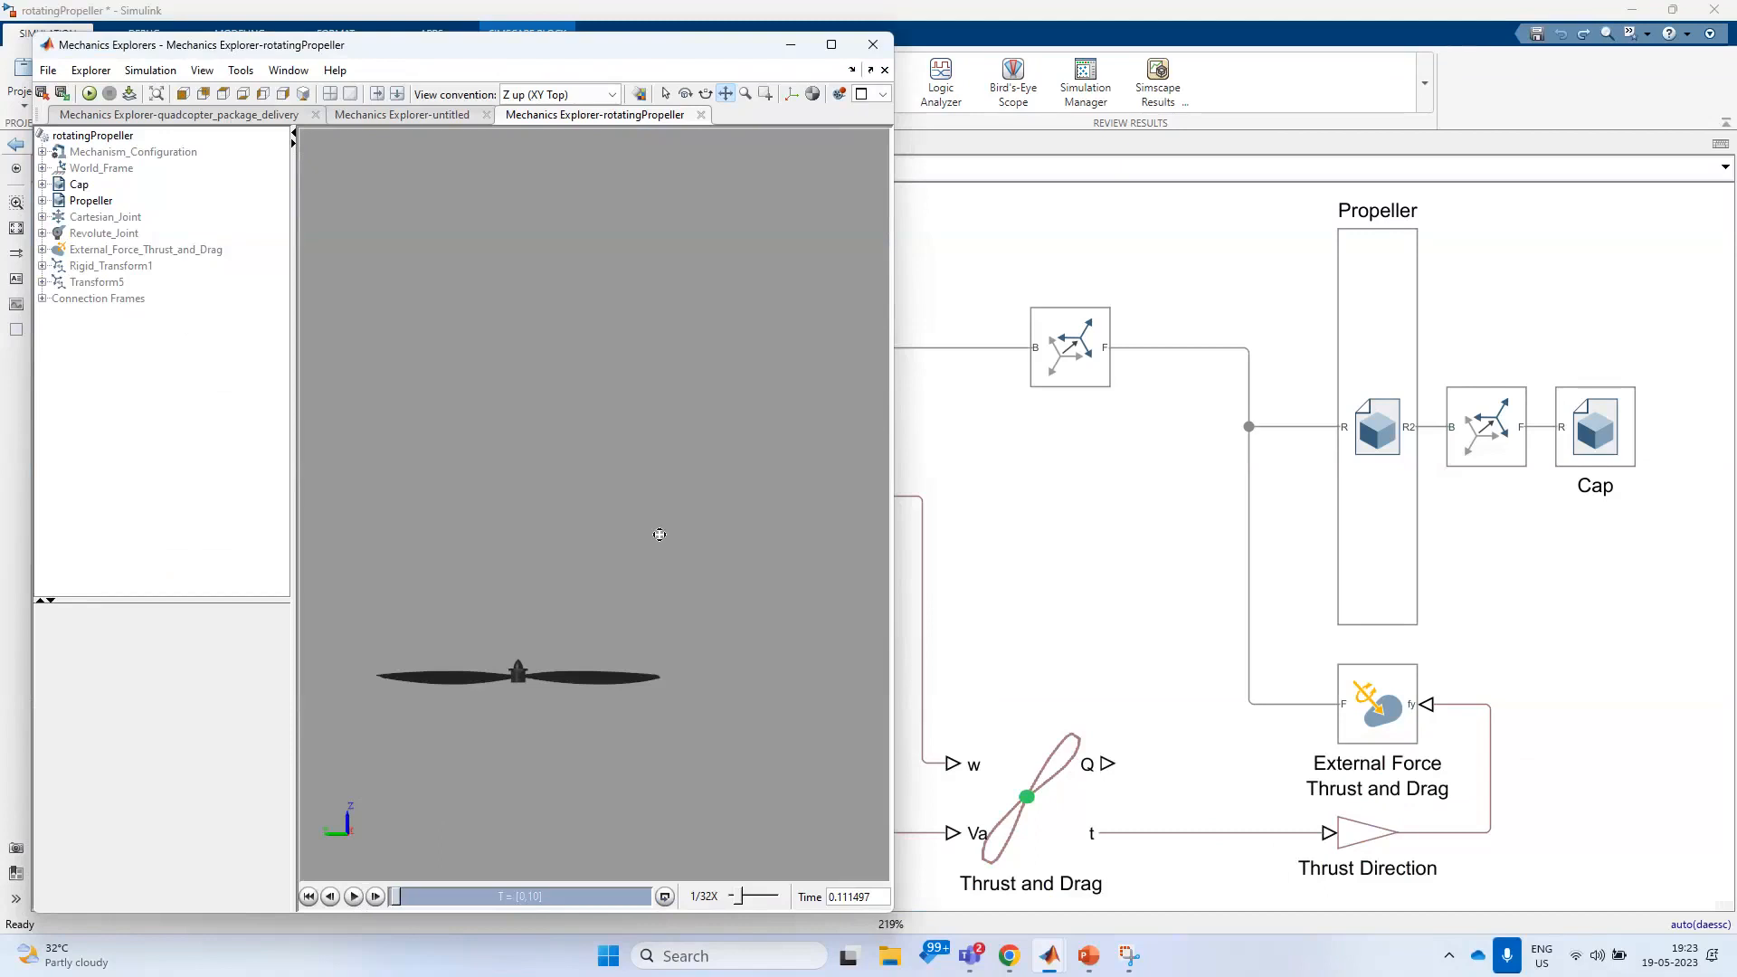
click(1097, 540)
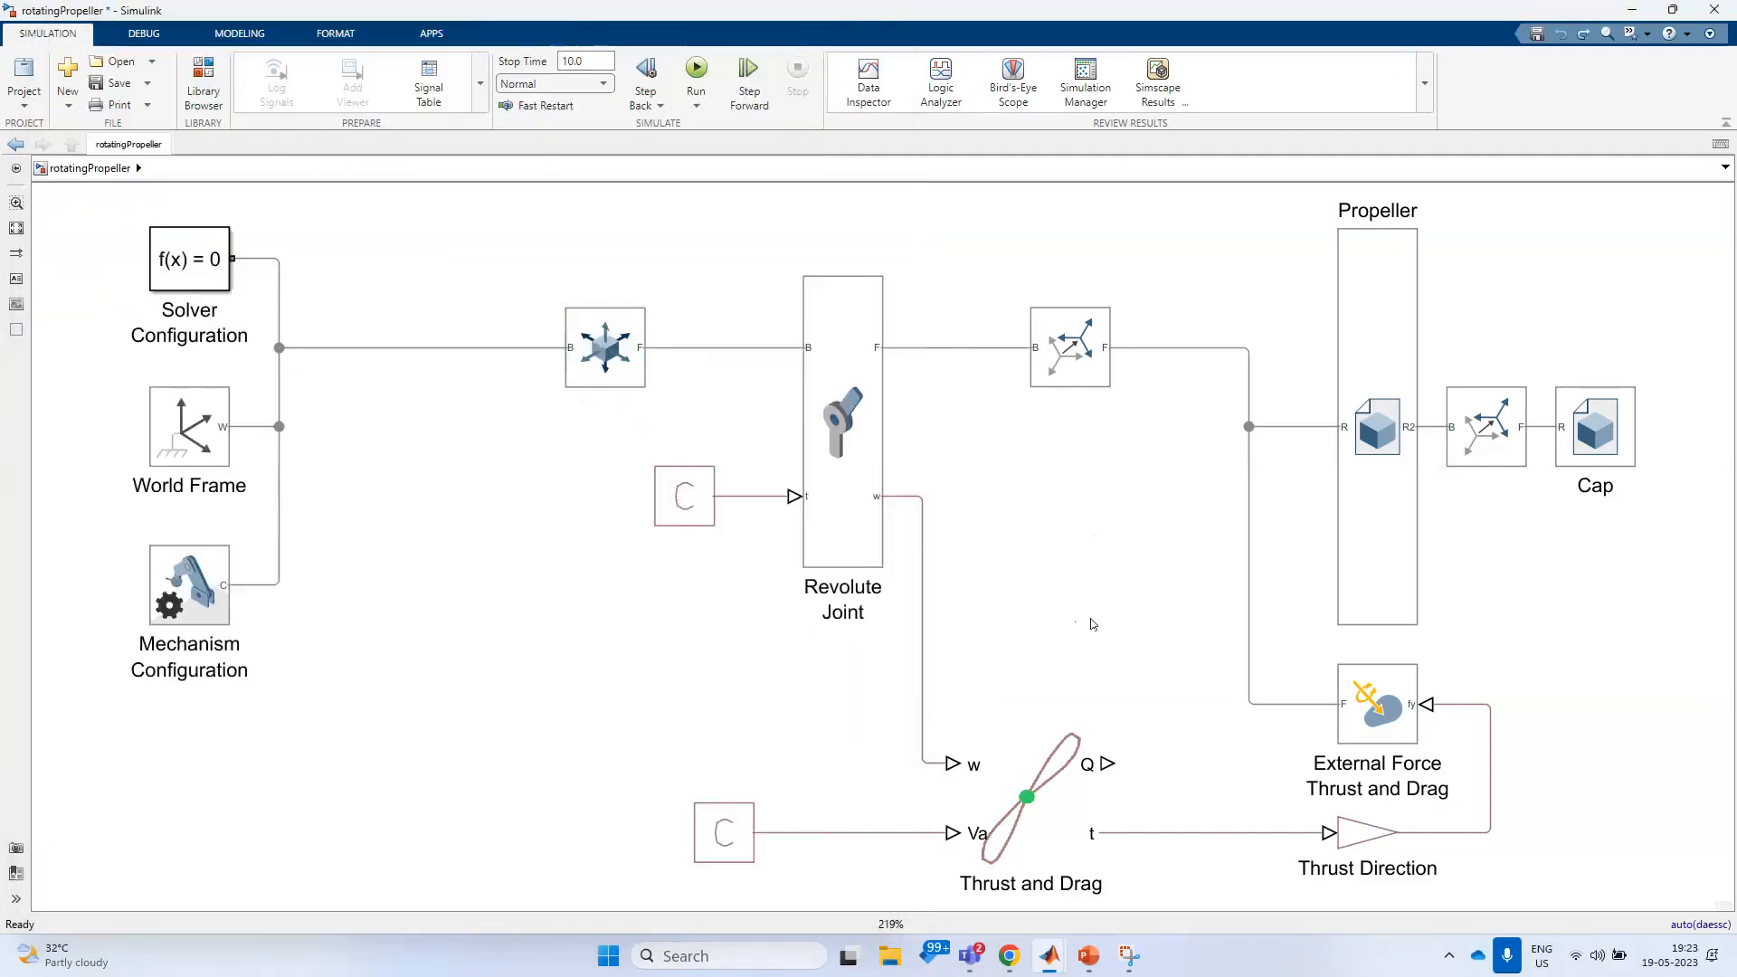
- Switch to the quadcopter_package_delivery model and open its Quadcopter subsystem
mouse_move(1052, 955)
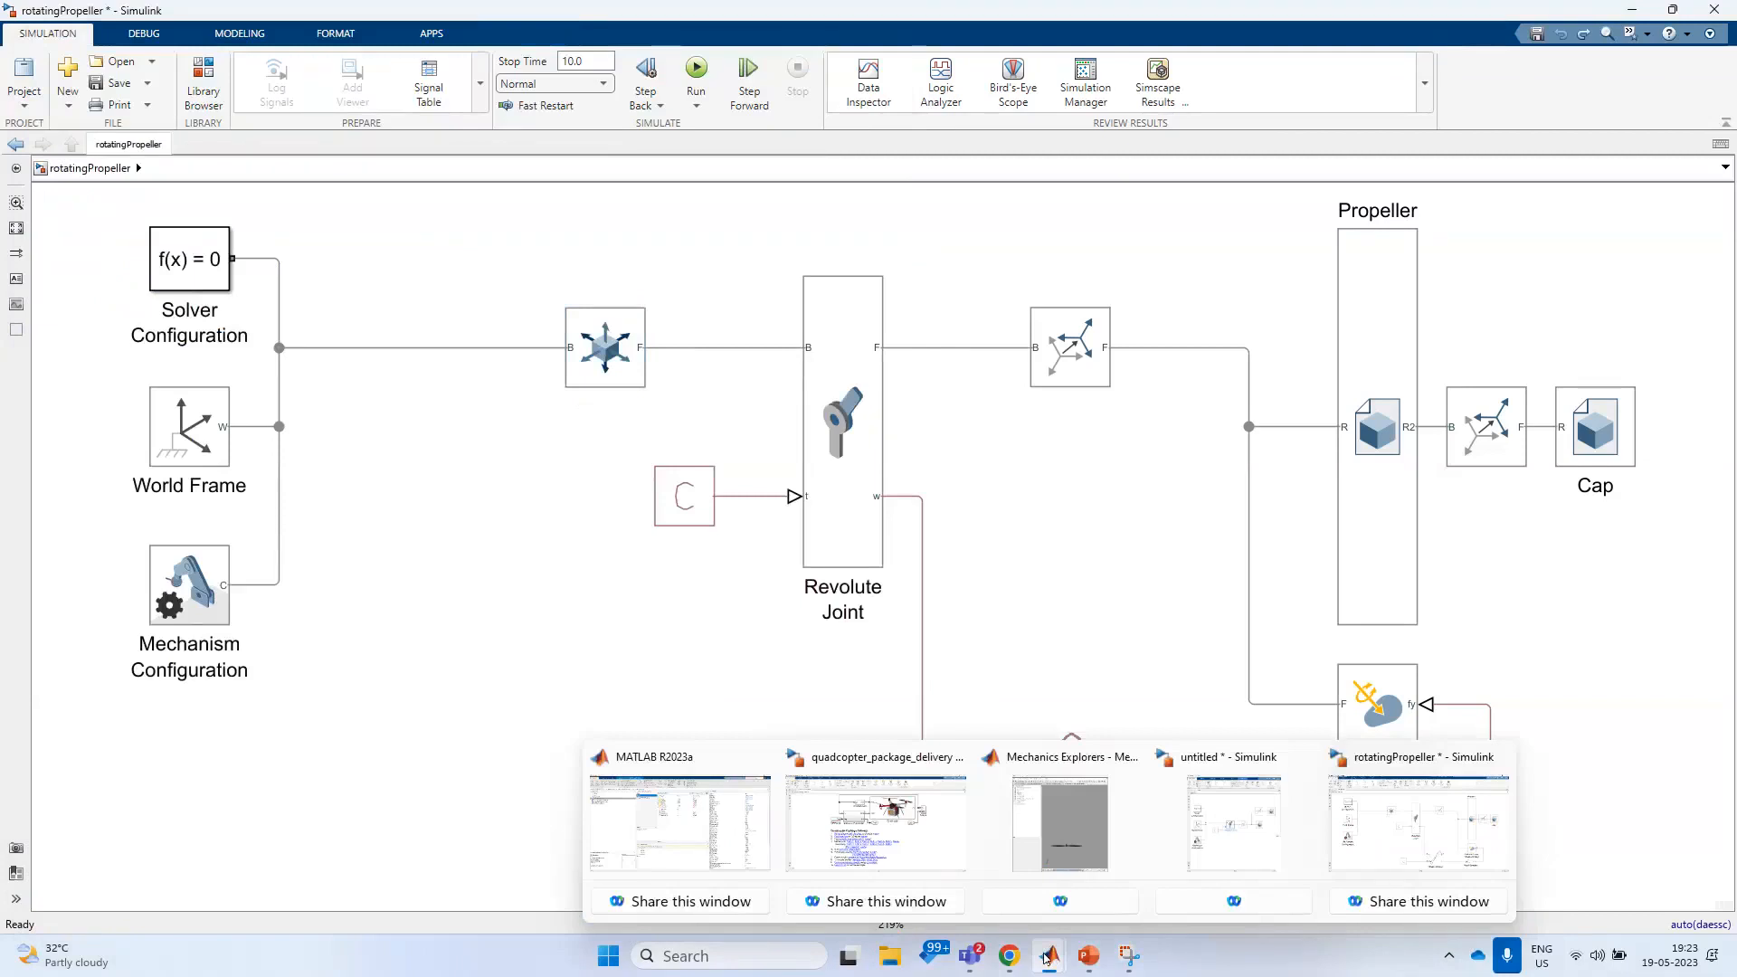
click(878, 819)
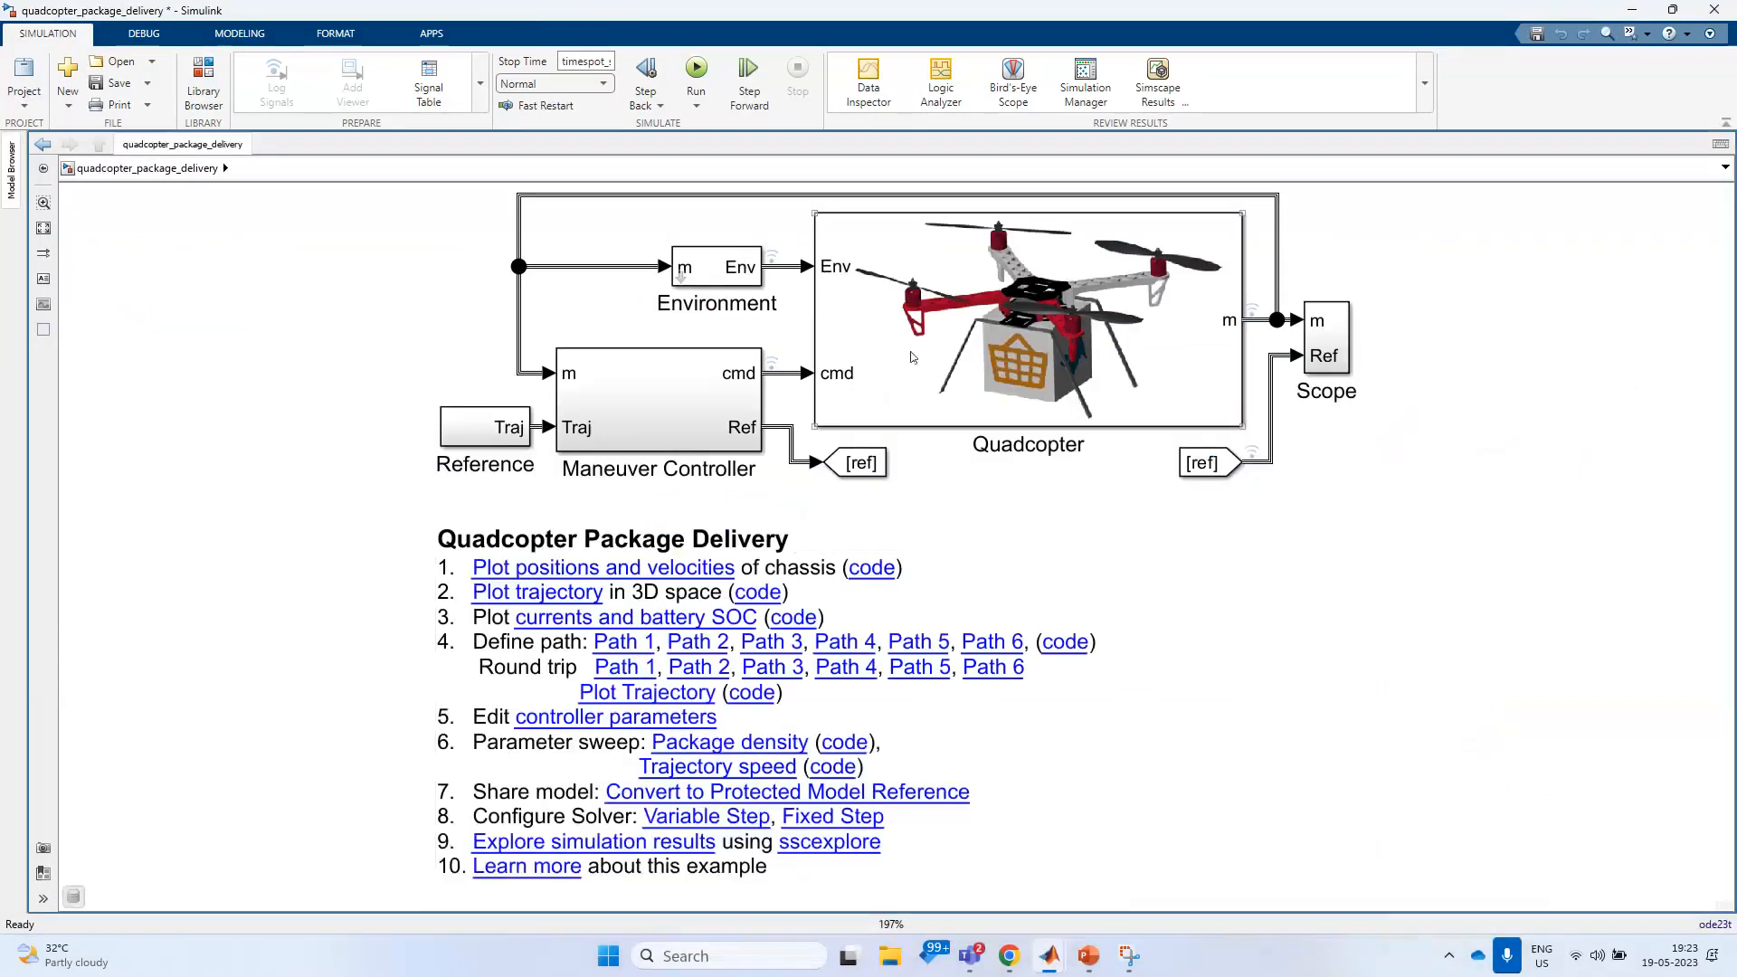
double_click(975, 351)
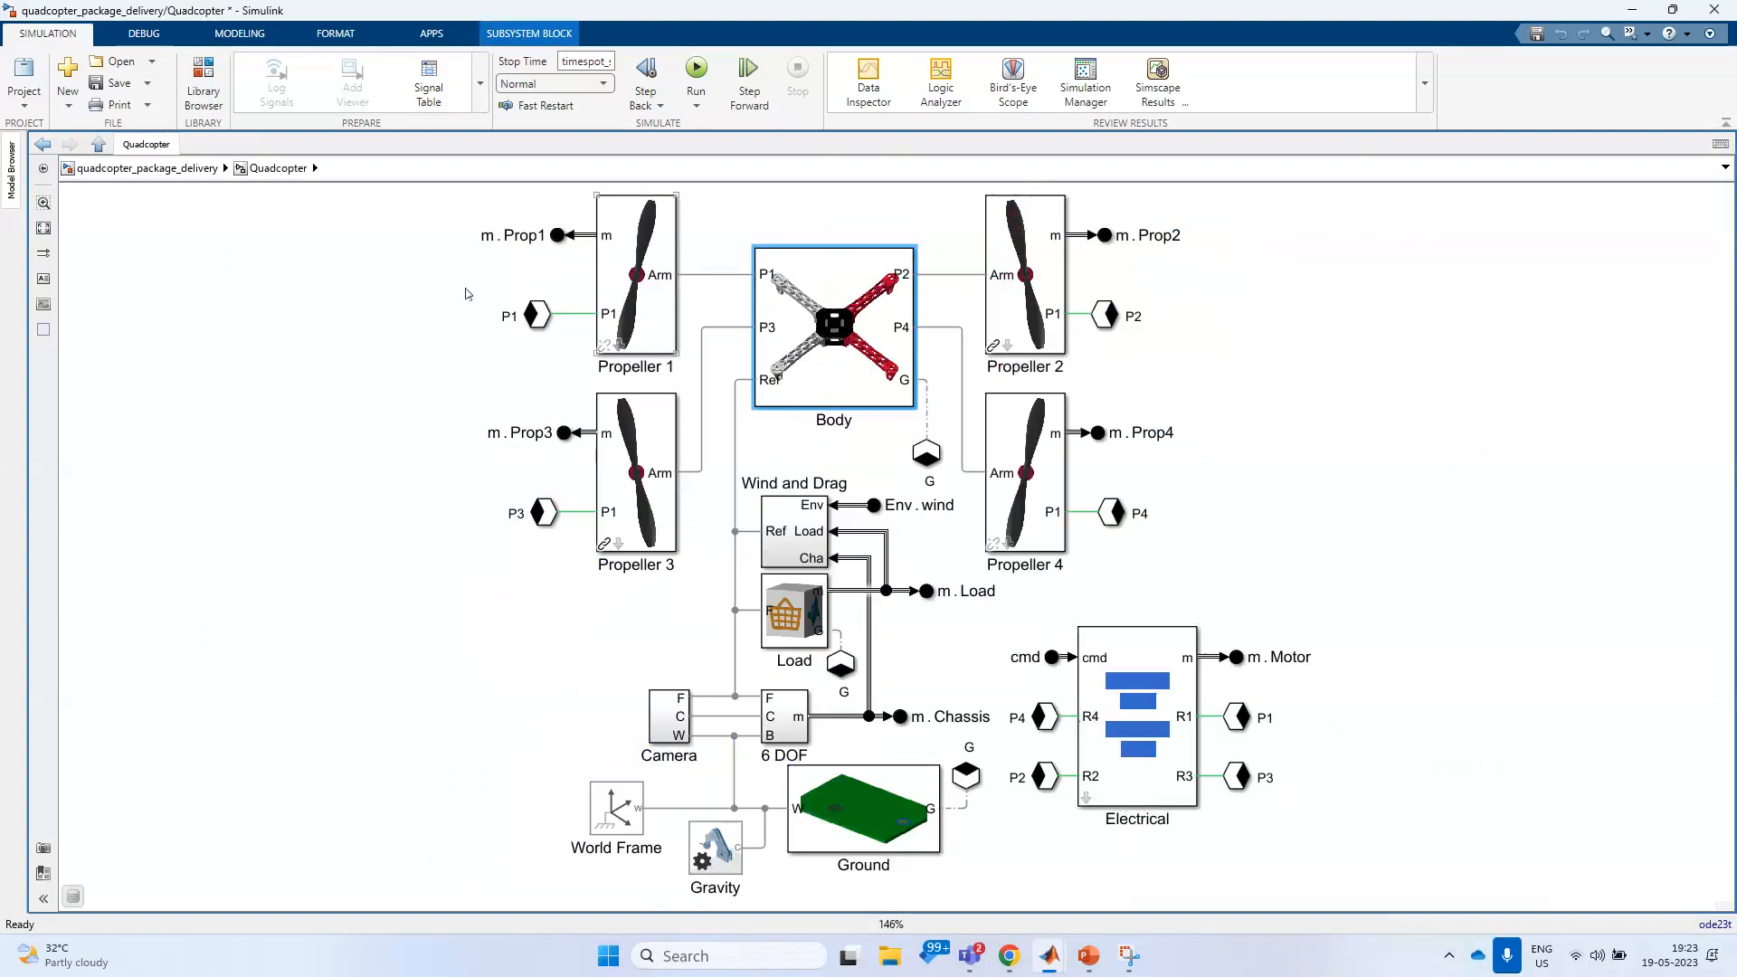
click(139, 169)
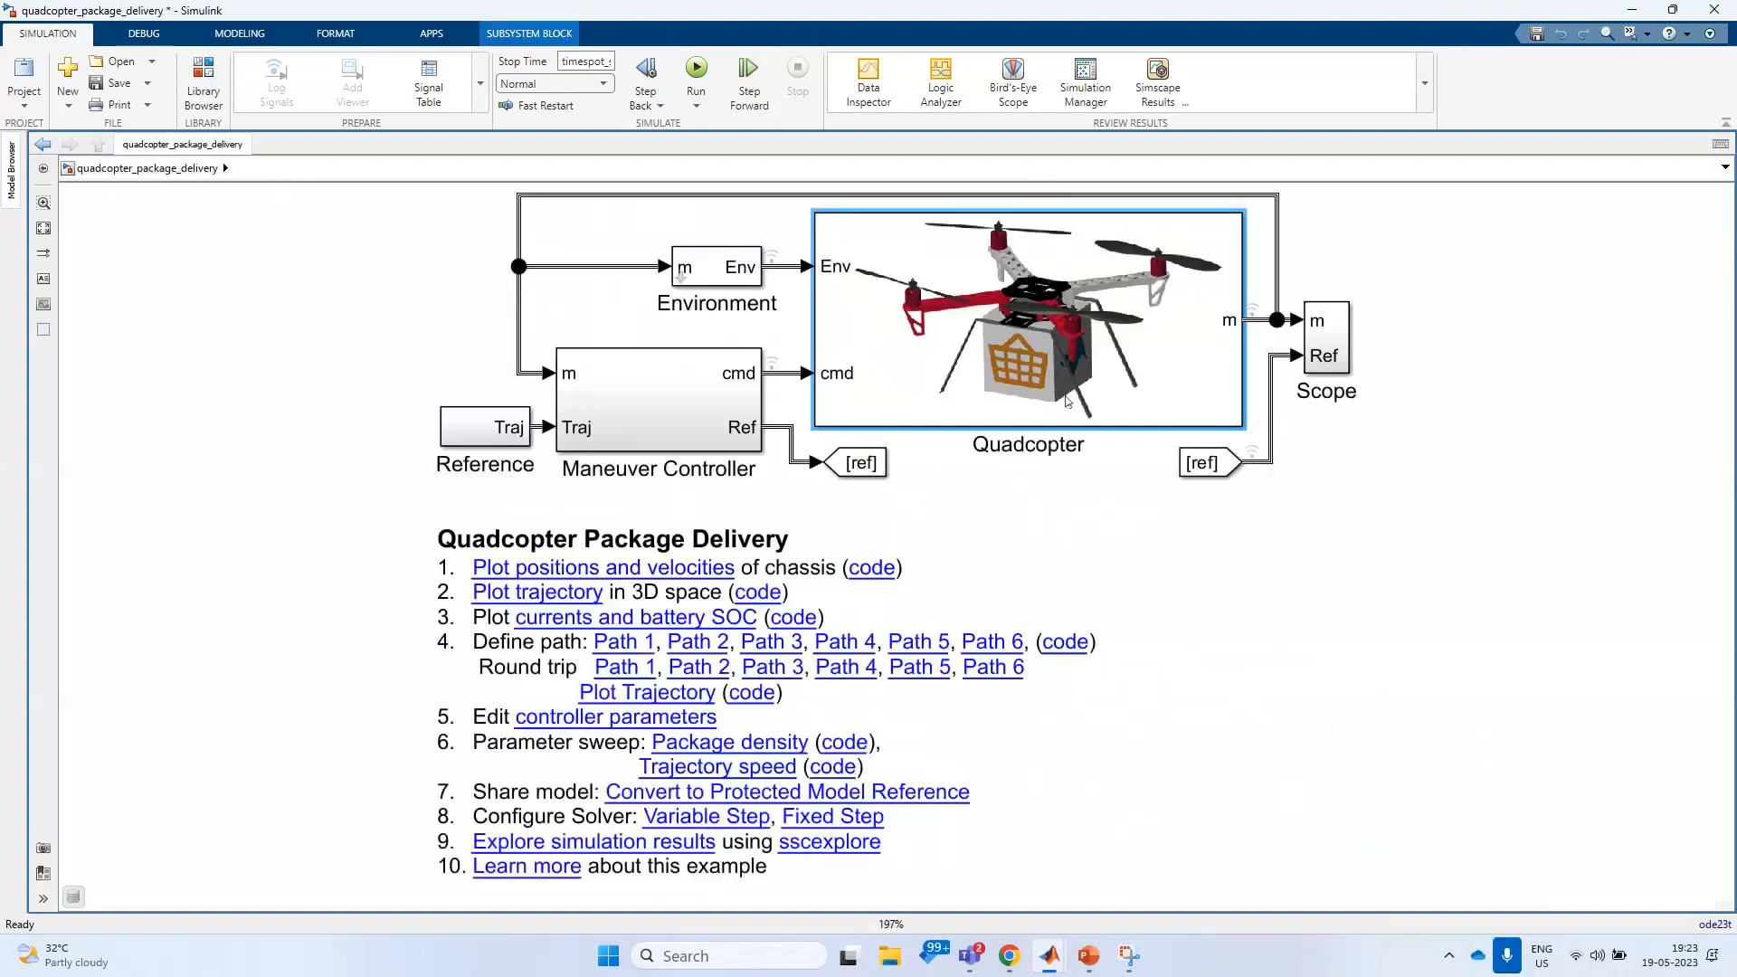
double_click(1029, 366)
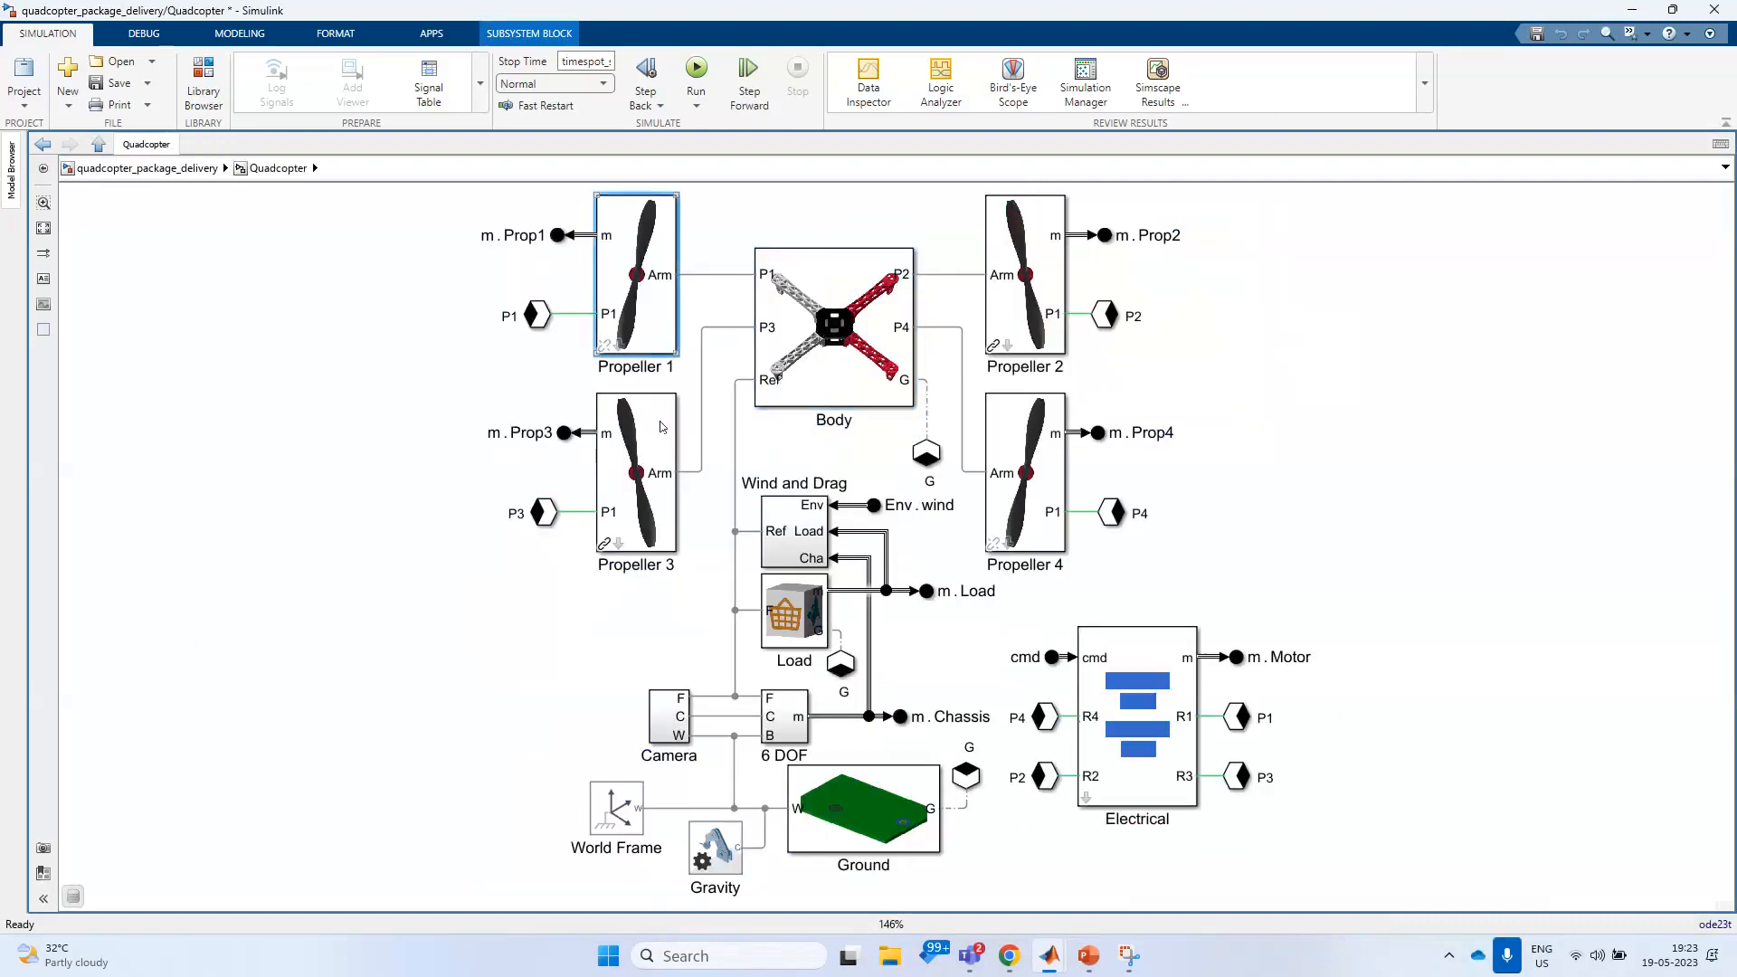
- Open the Propeller 1 subsystem and examine its Revolute Joint and Thrust and Drag blocks
click(1029, 470)
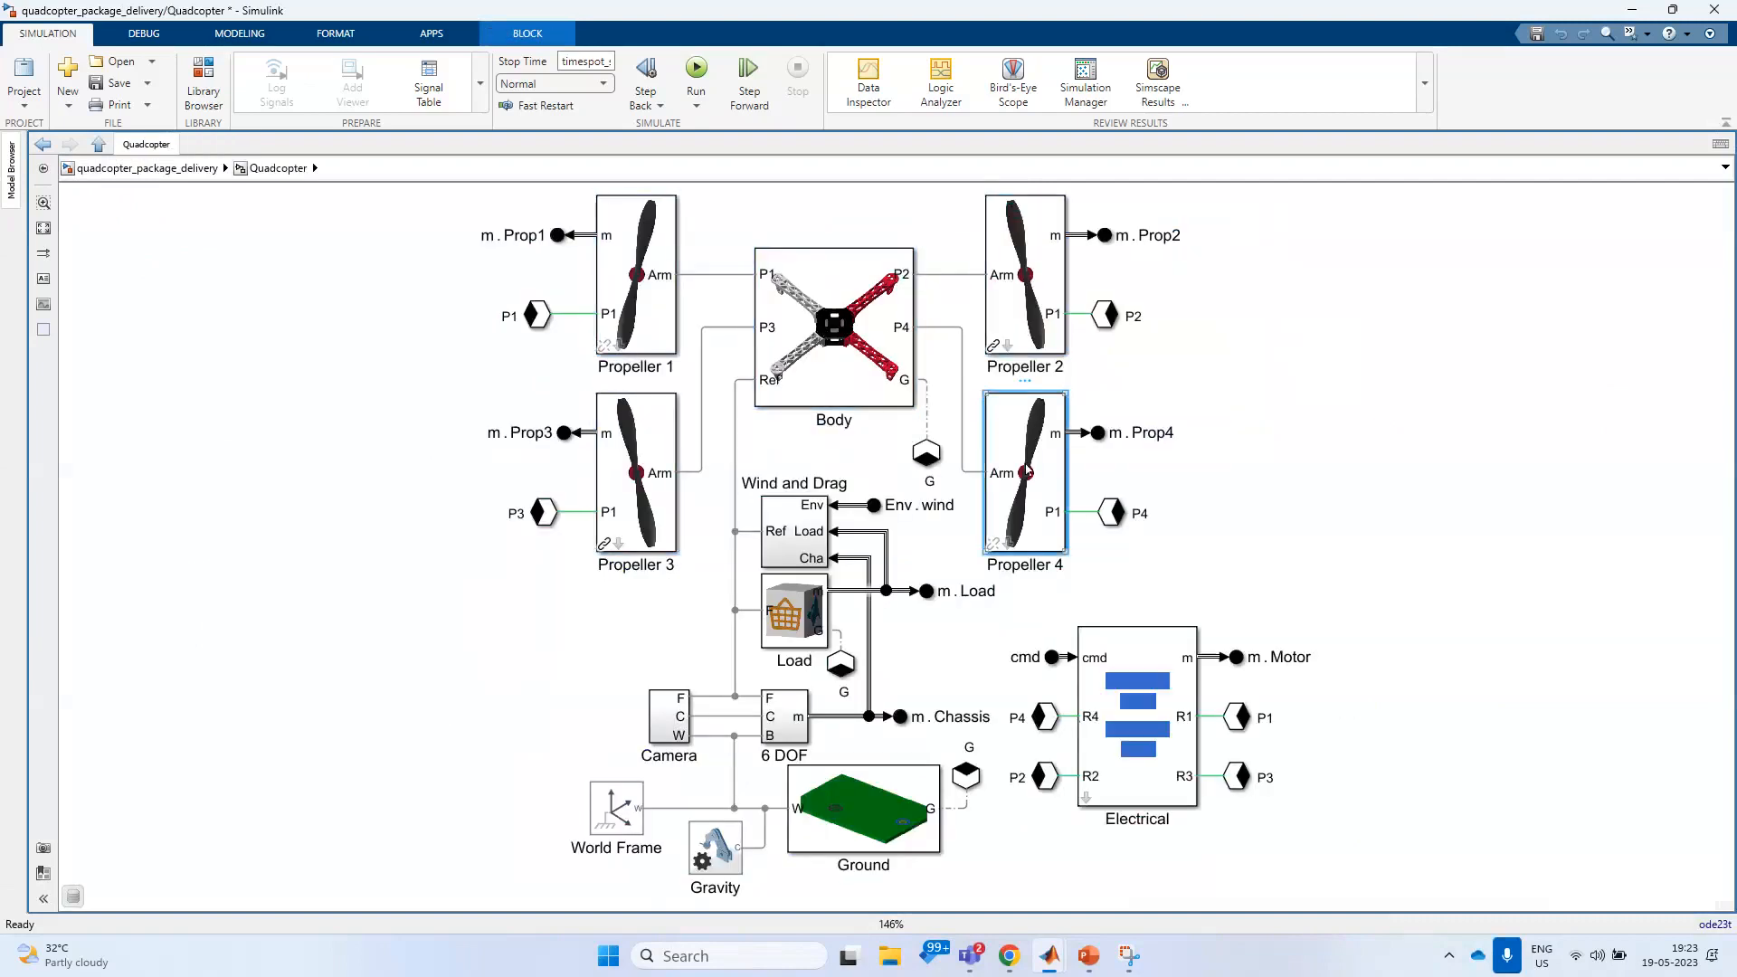
click(619, 347)
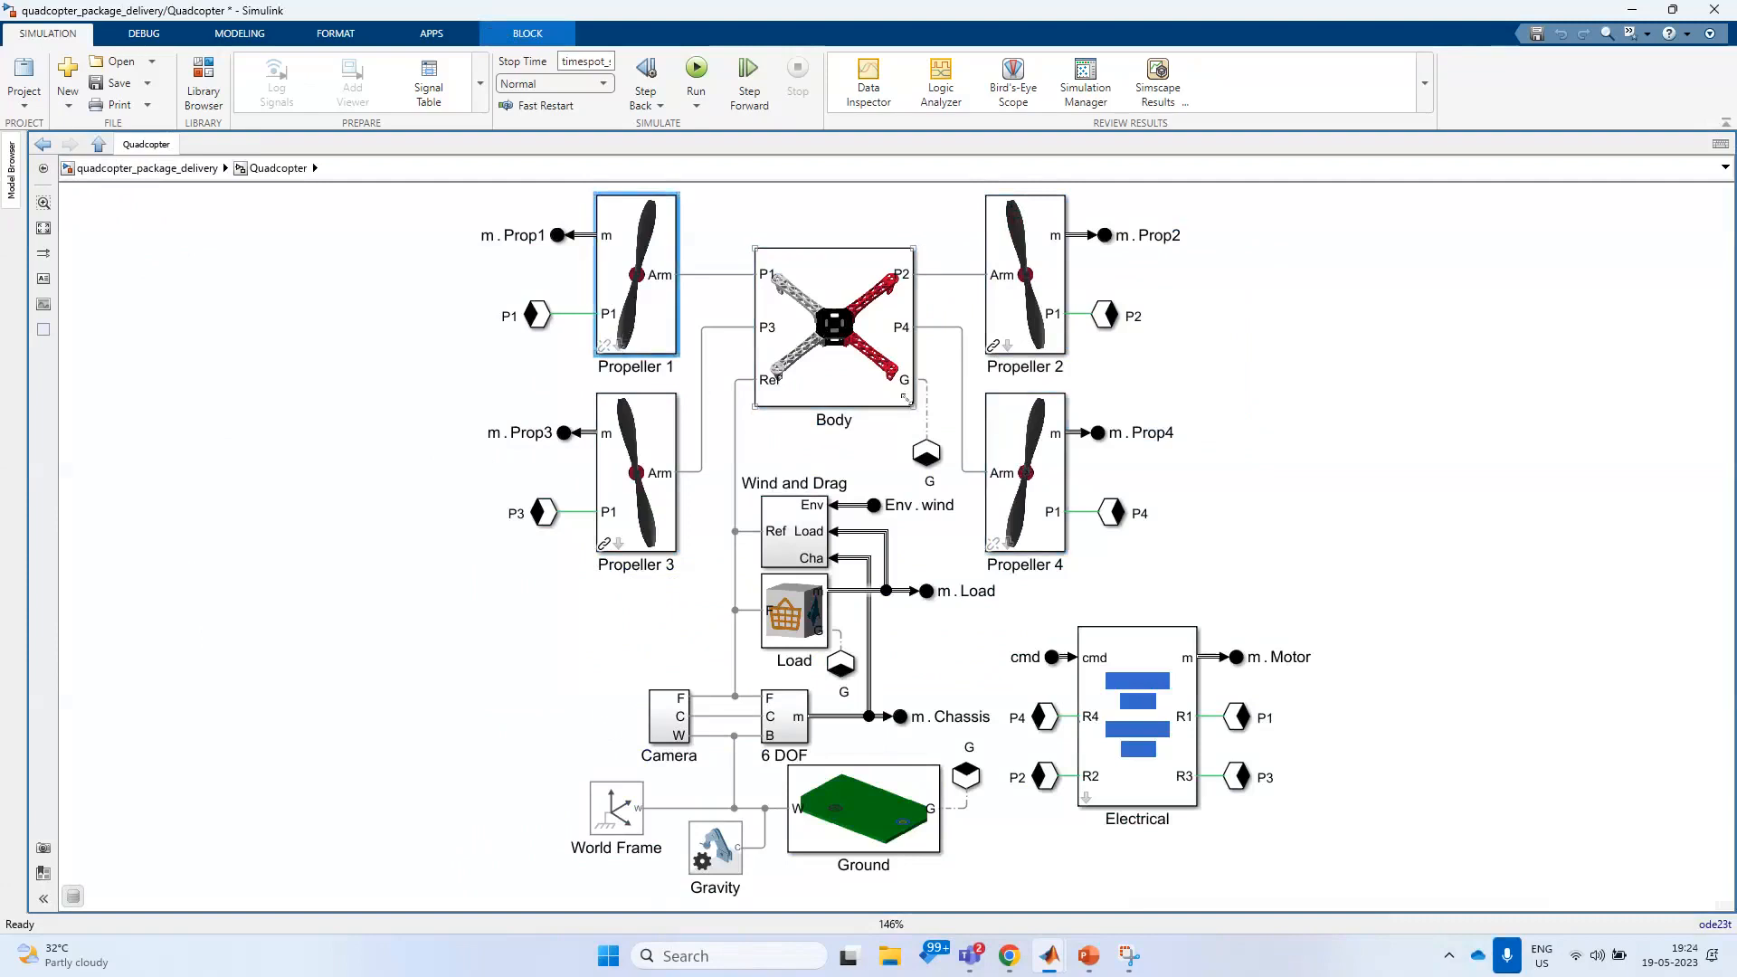
double_click(619, 347)
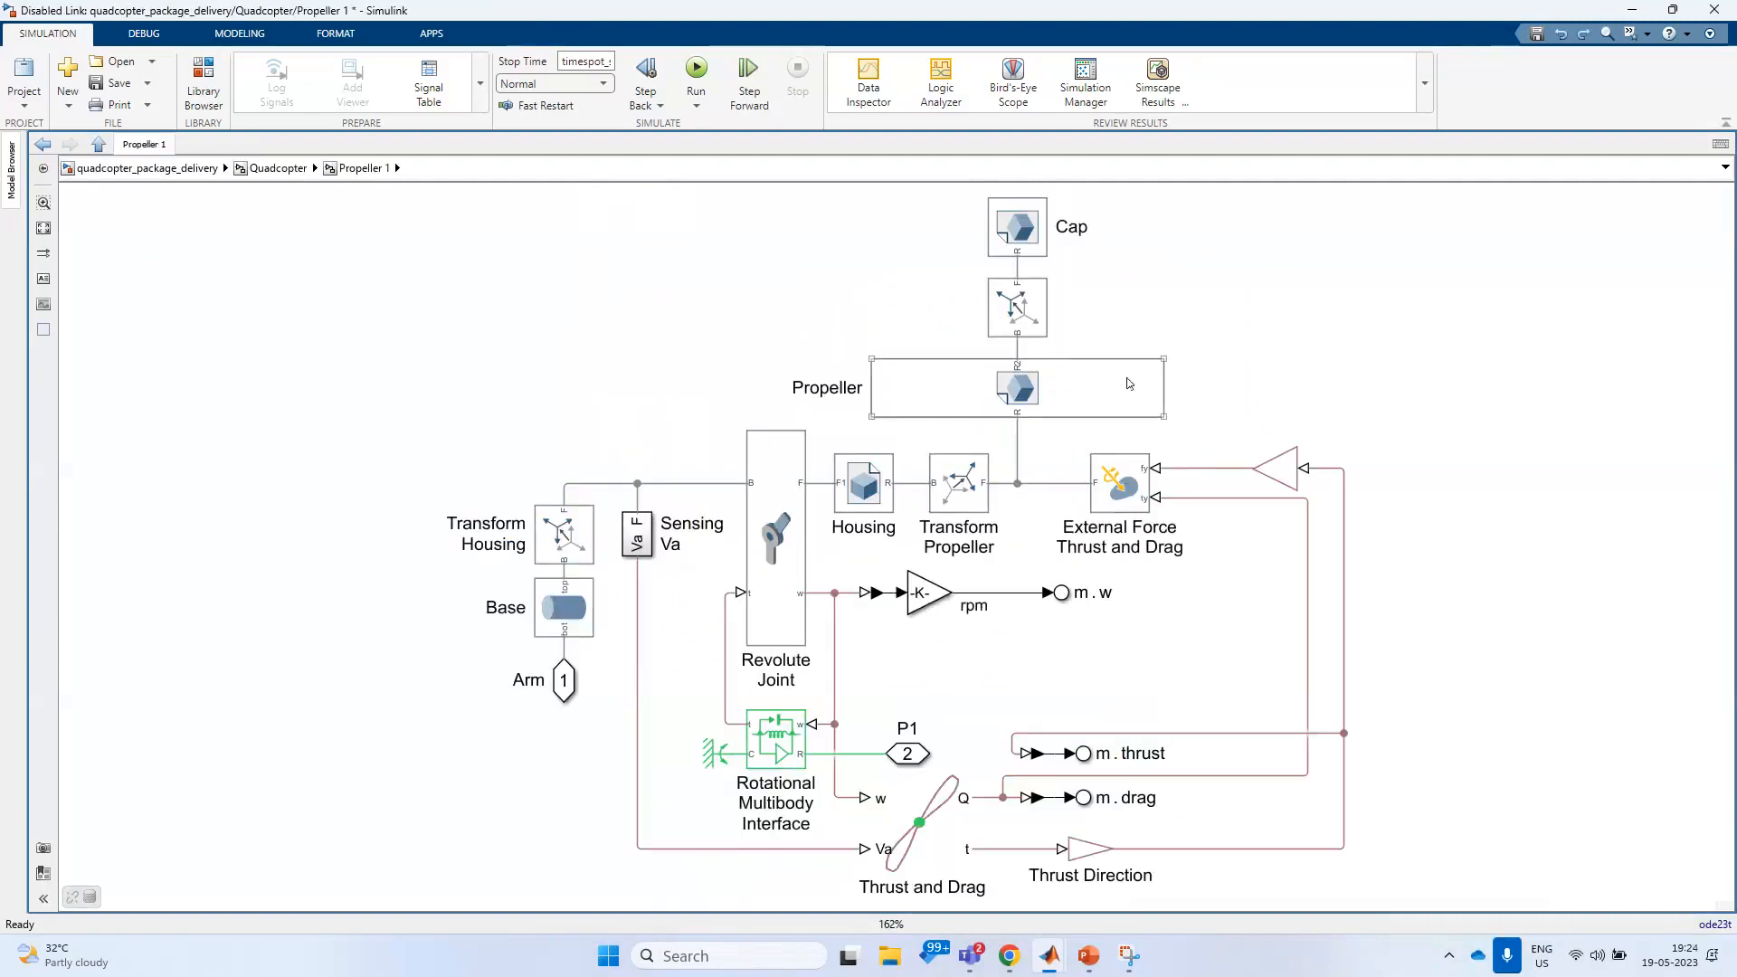
click(790, 510)
click(913, 824)
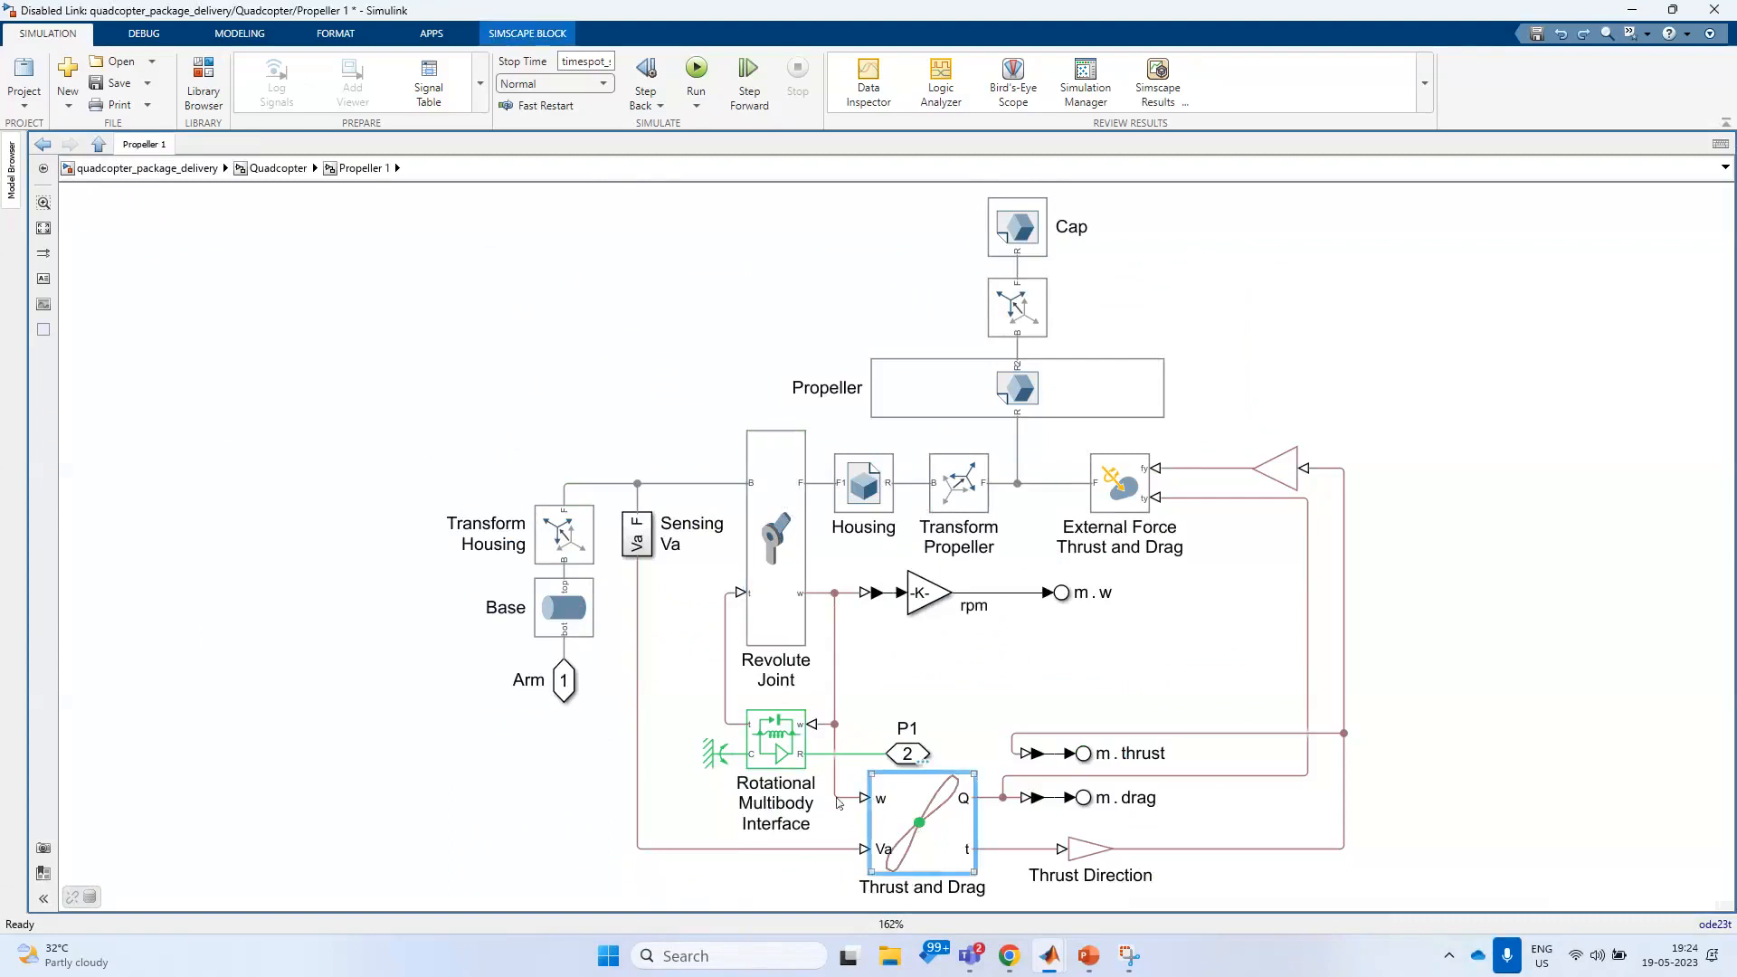
- Return to the Quadcopter level, look inside the Propeller 4 subsystem, and go back up
click(96, 147)
click(1011, 547)
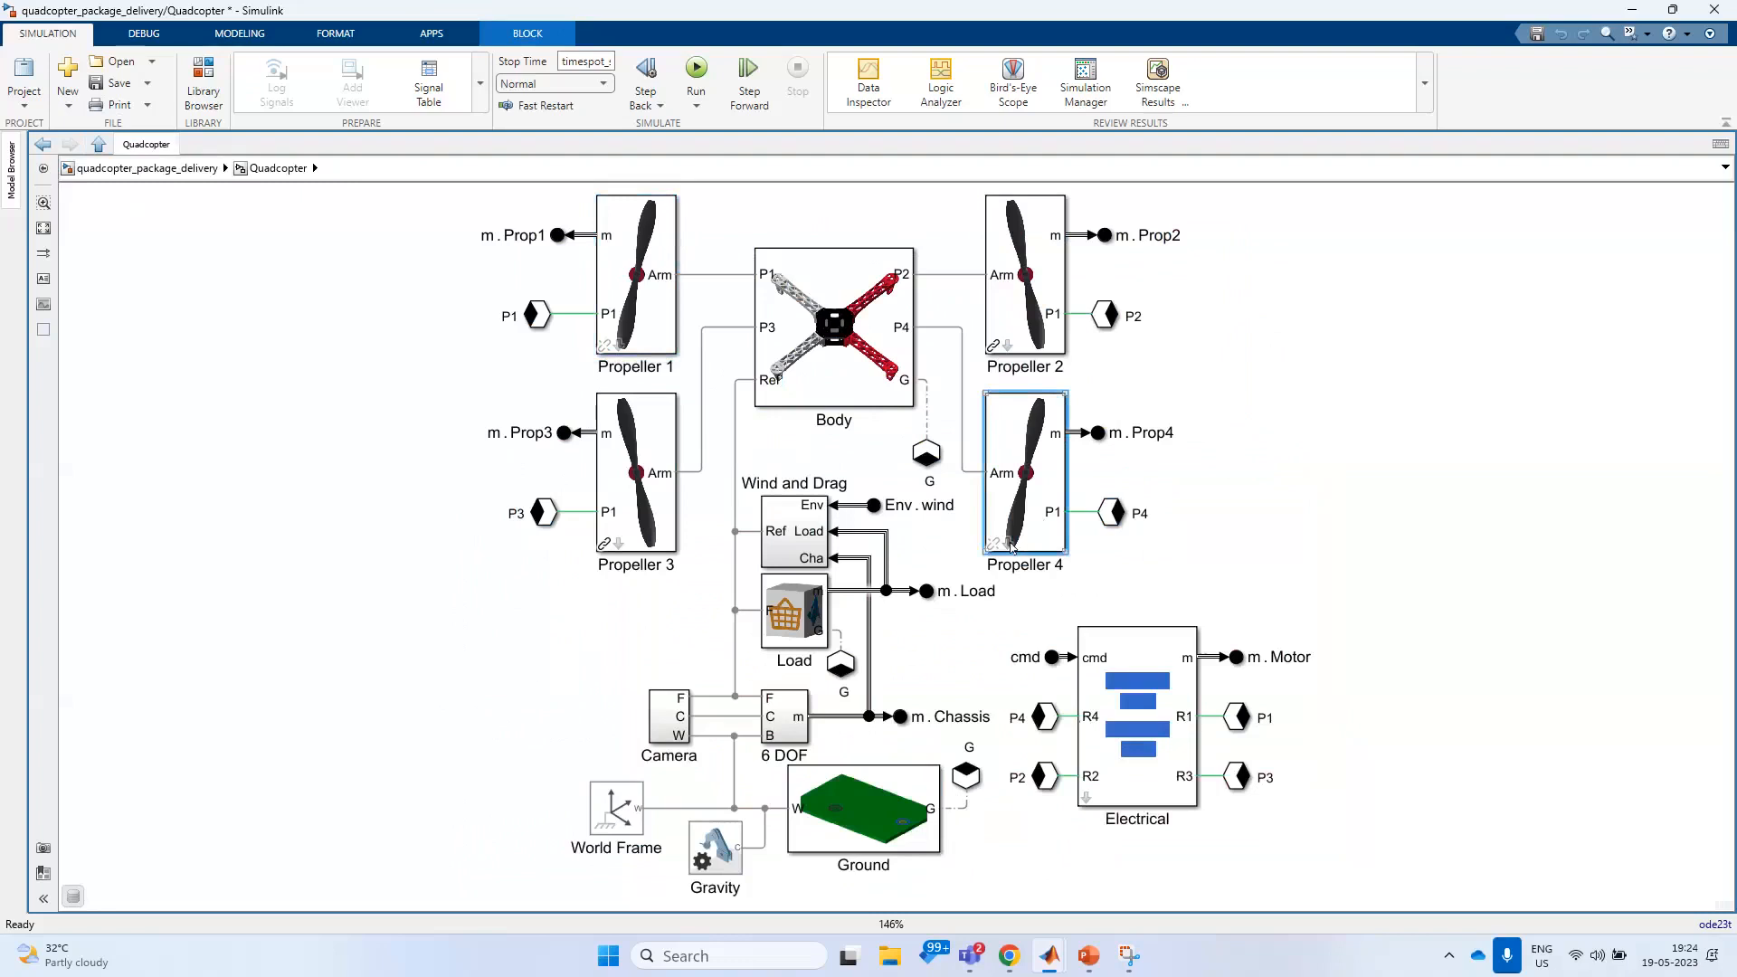
double_click(1012, 546)
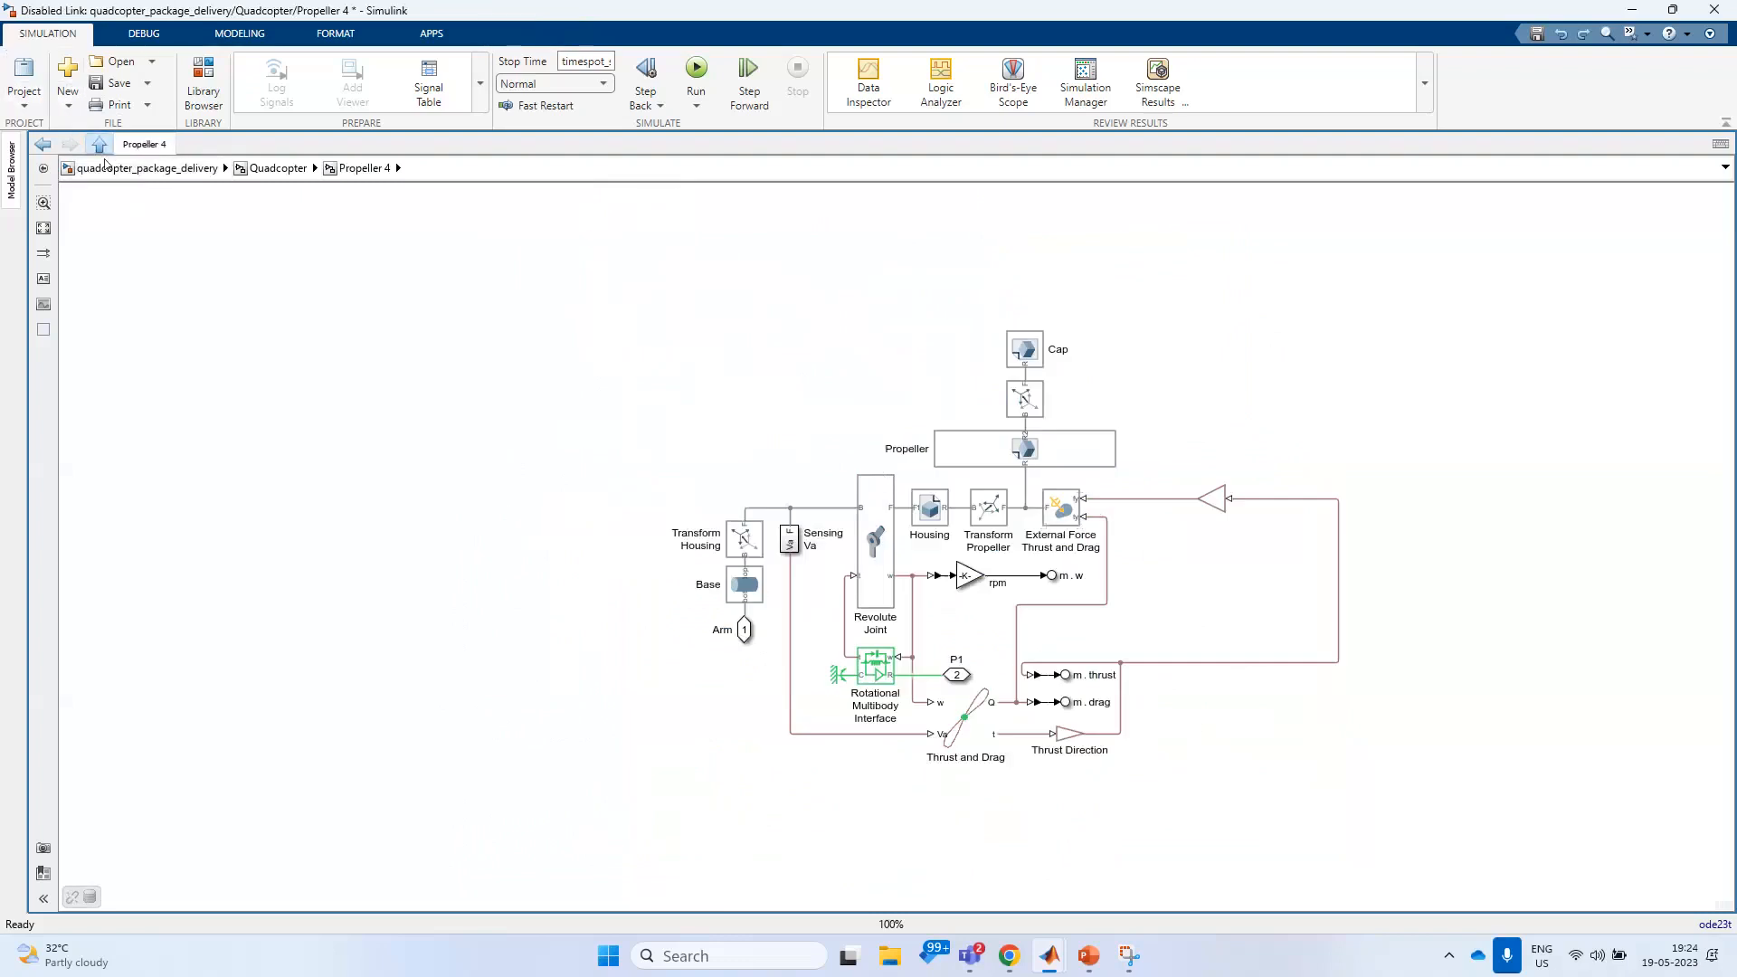
click(99, 145)
- Open the Body subsystem to examine how the arms and legs are assembled, and return to the Quadcopter level
click(853, 366)
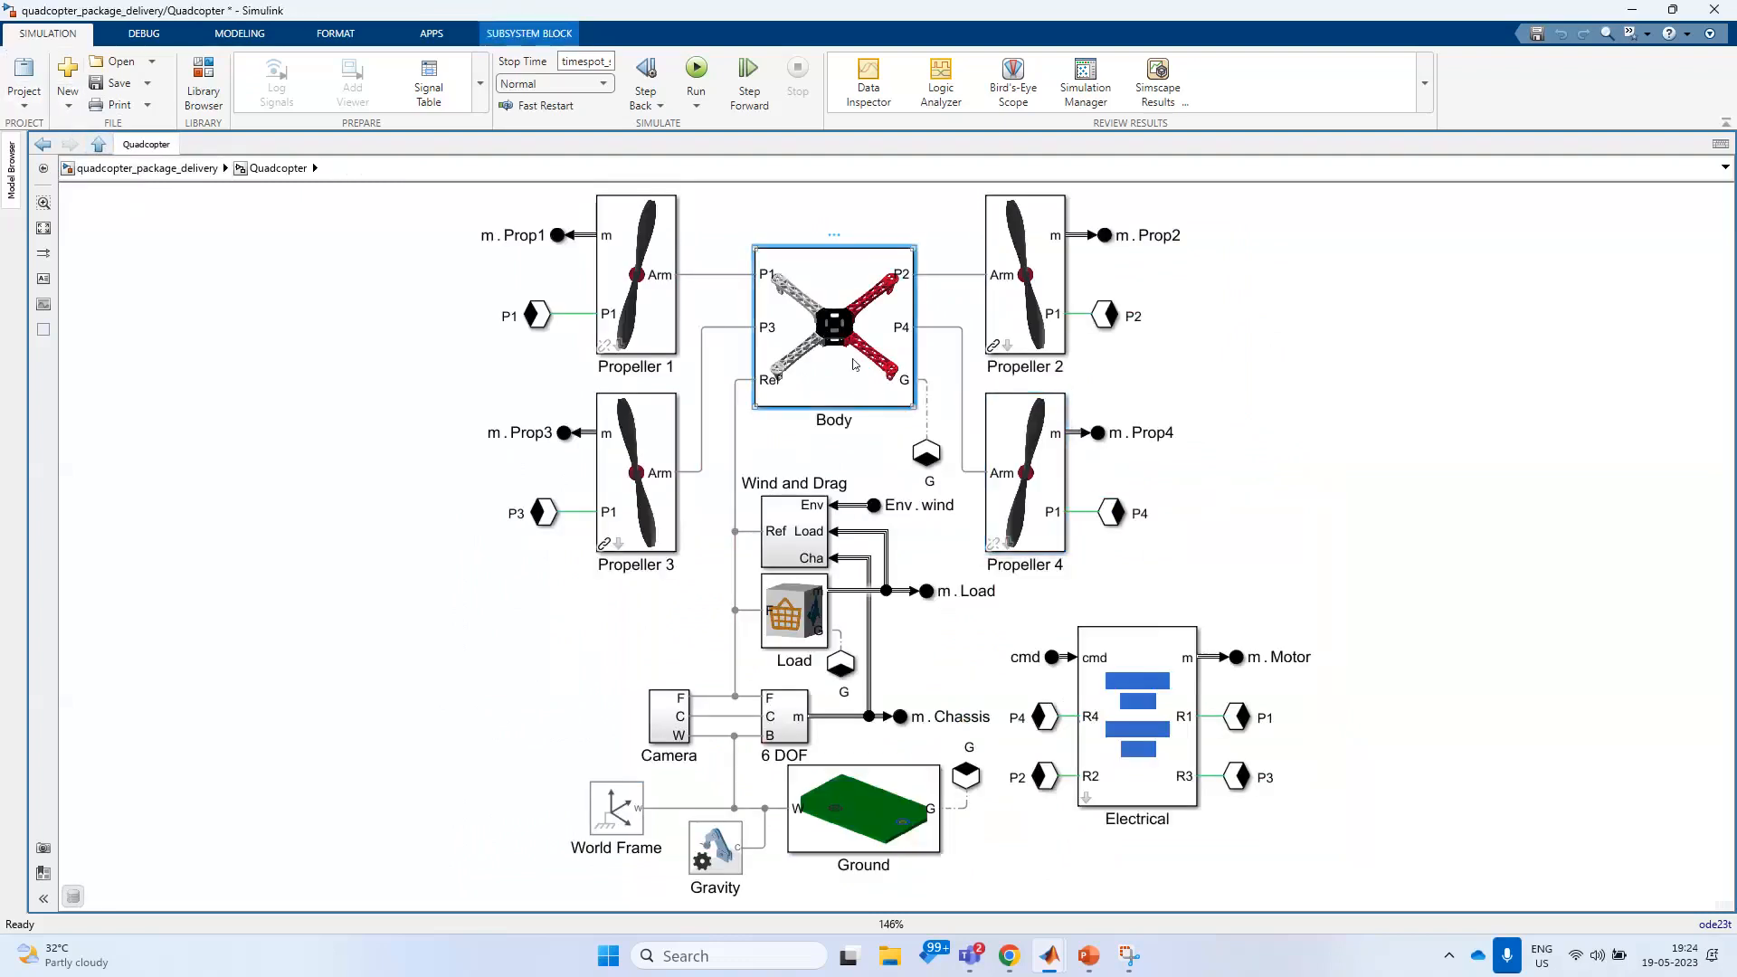
double_click(853, 366)
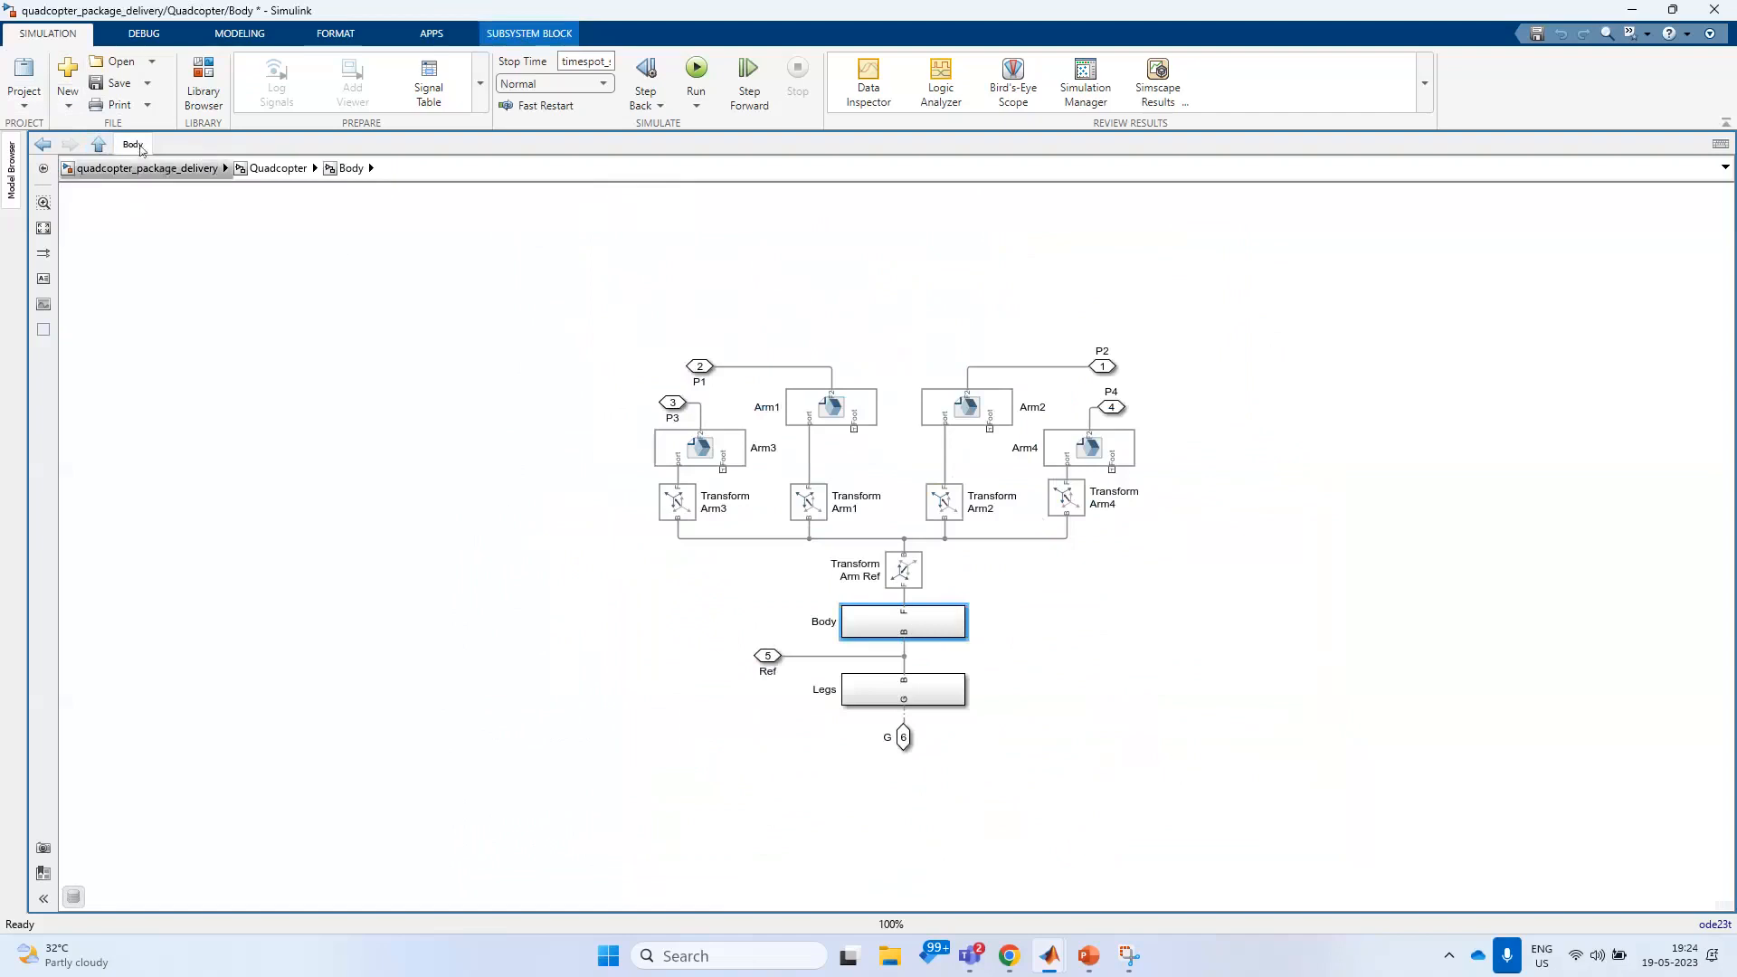
click(100, 145)
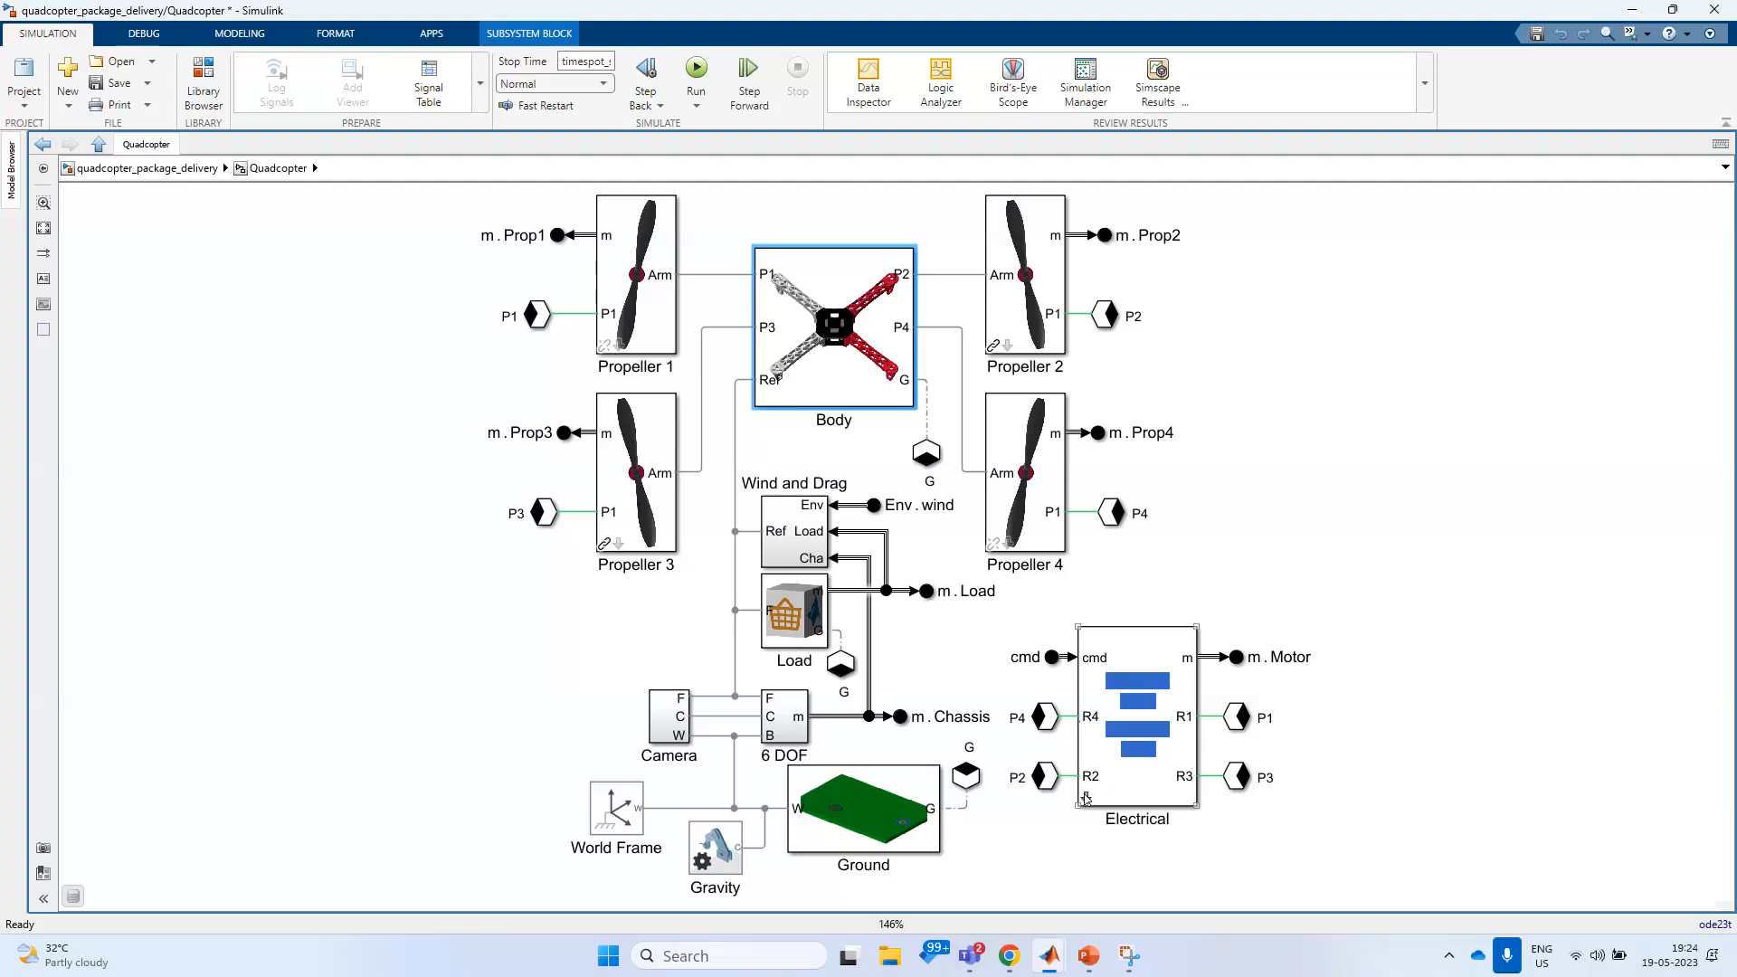
- Open the Electrical subsystem to examine its four motors and the battery, and return to the model's top level
double_click(1086, 797)
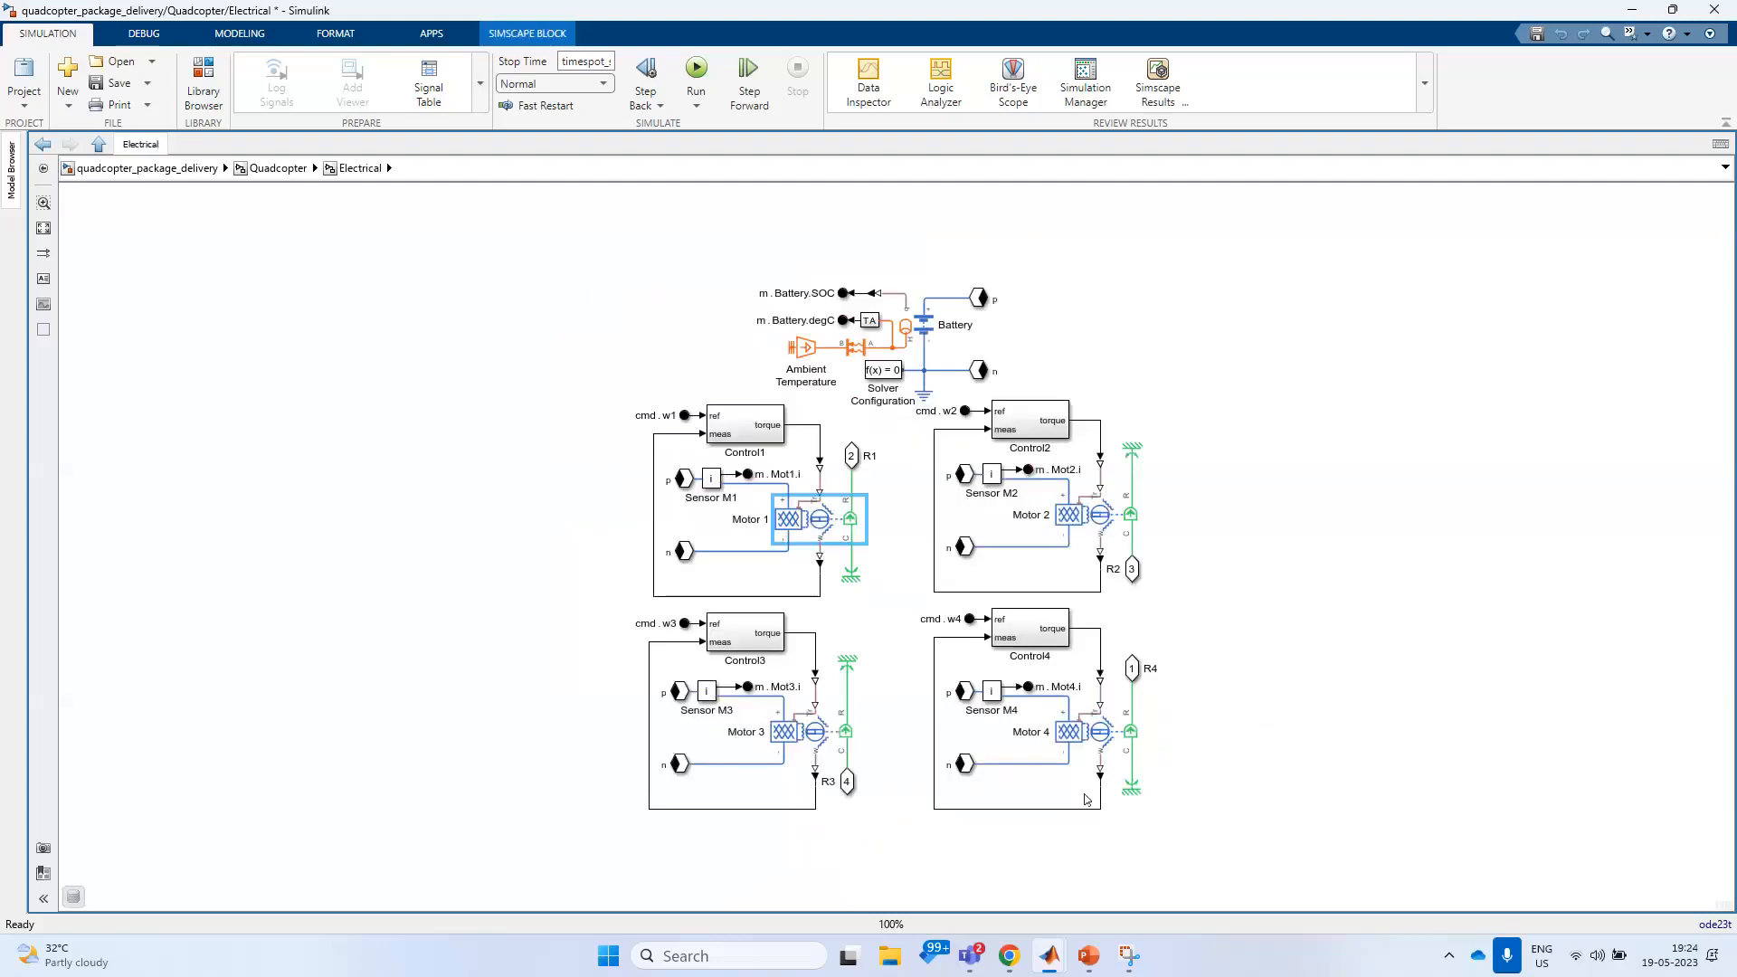
click(600, 543)
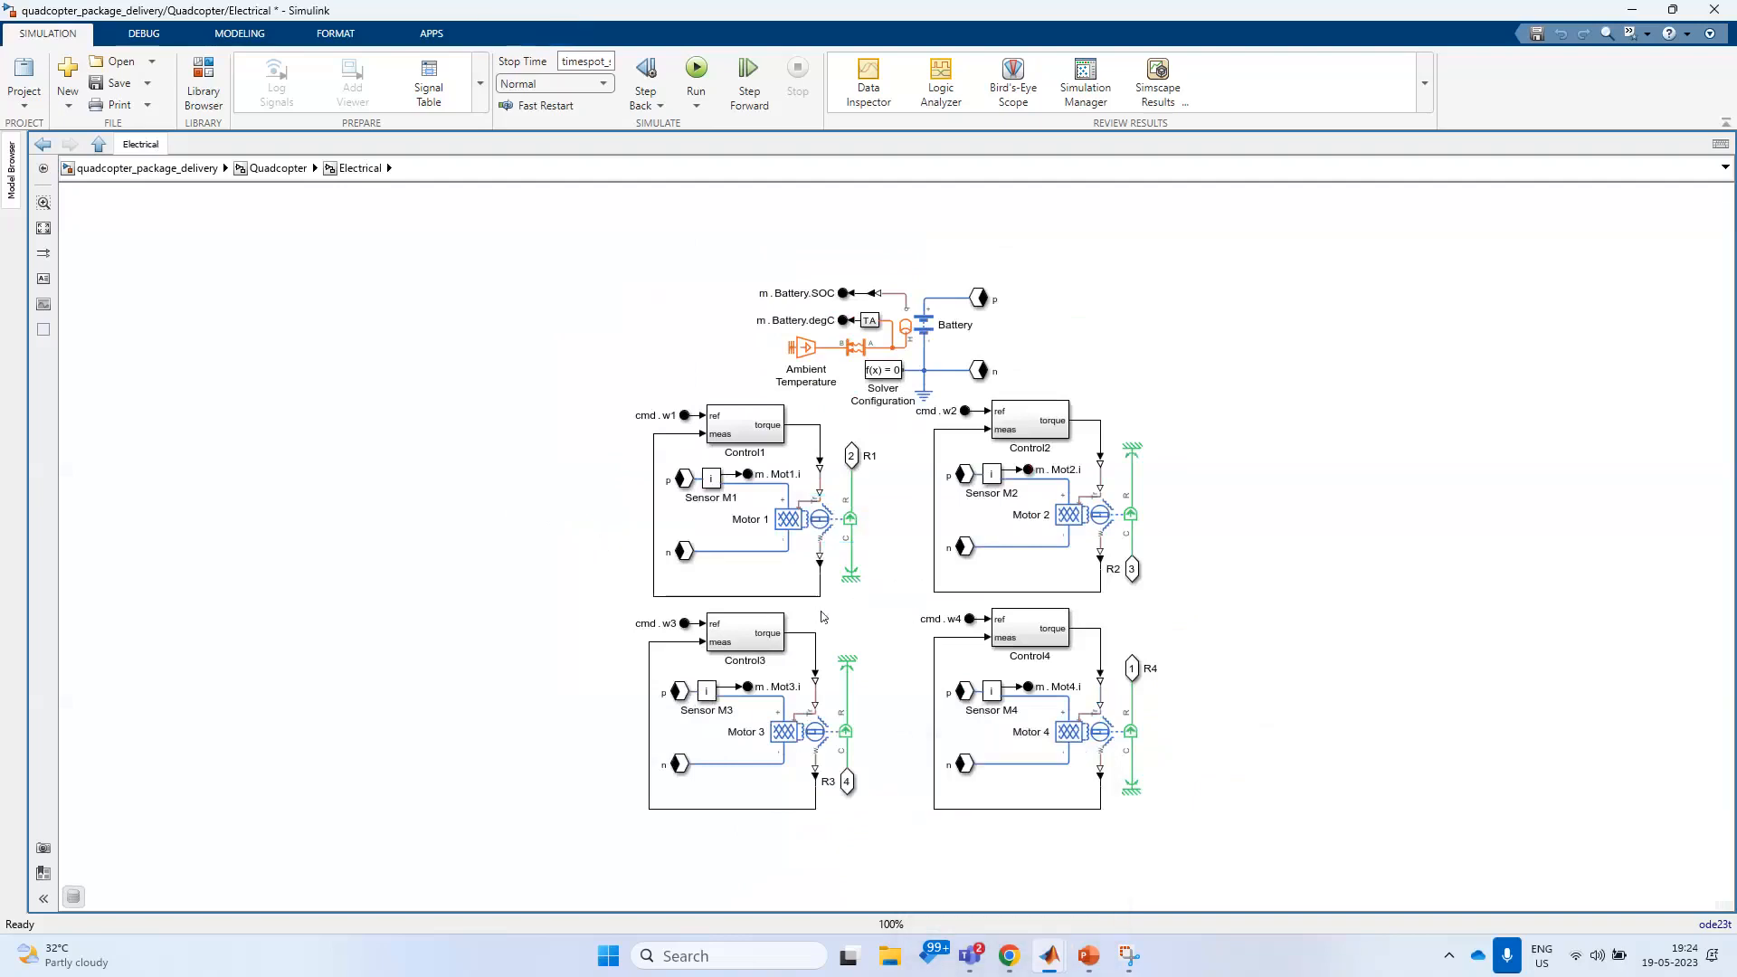
scroll(814, 614, up, 1)
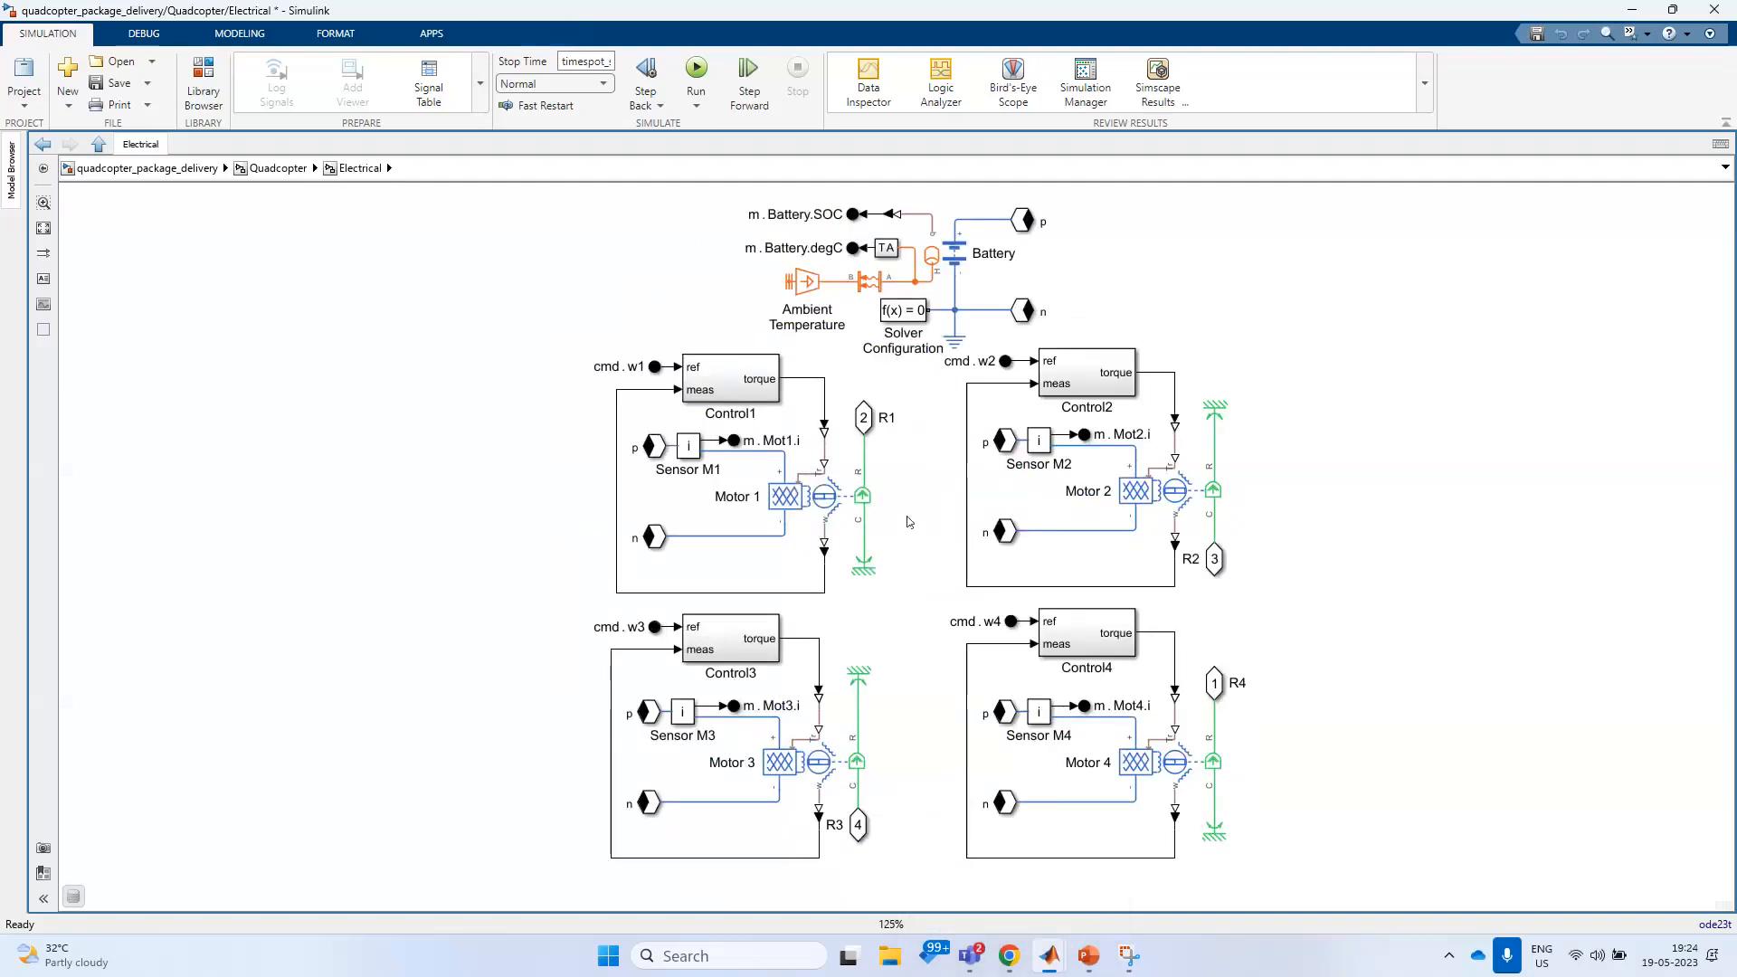
click(830, 507)
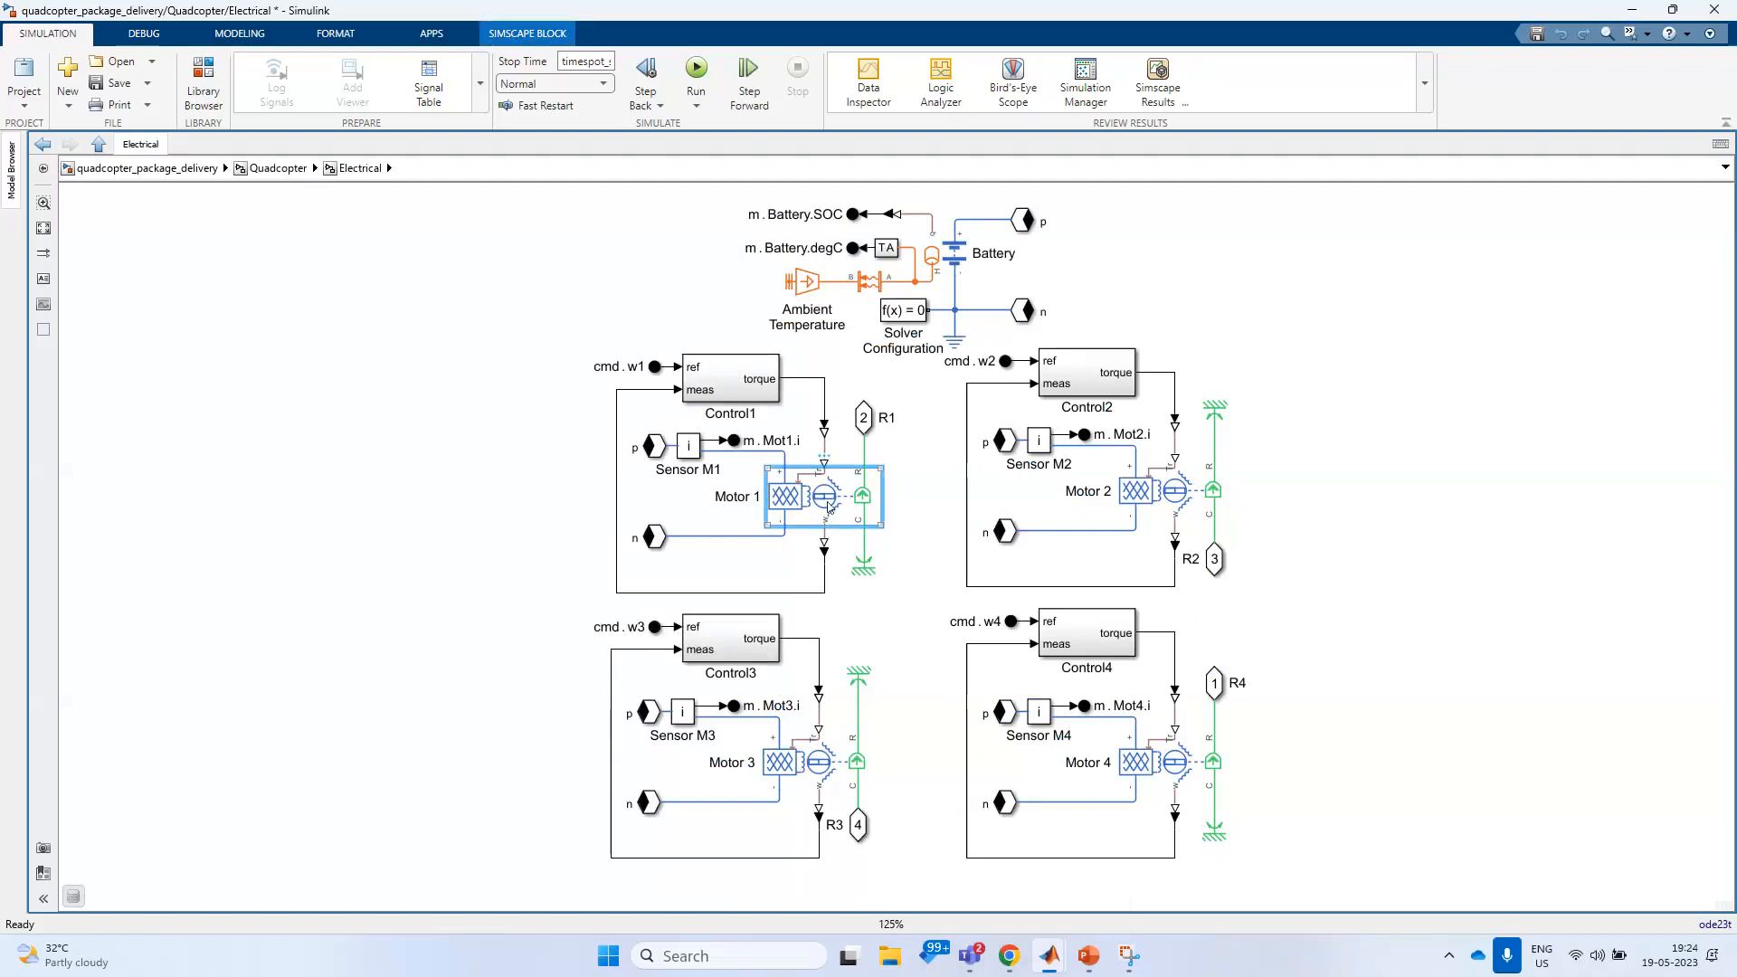
click(1204, 493)
click(1176, 756)
click(817, 764)
click(955, 248)
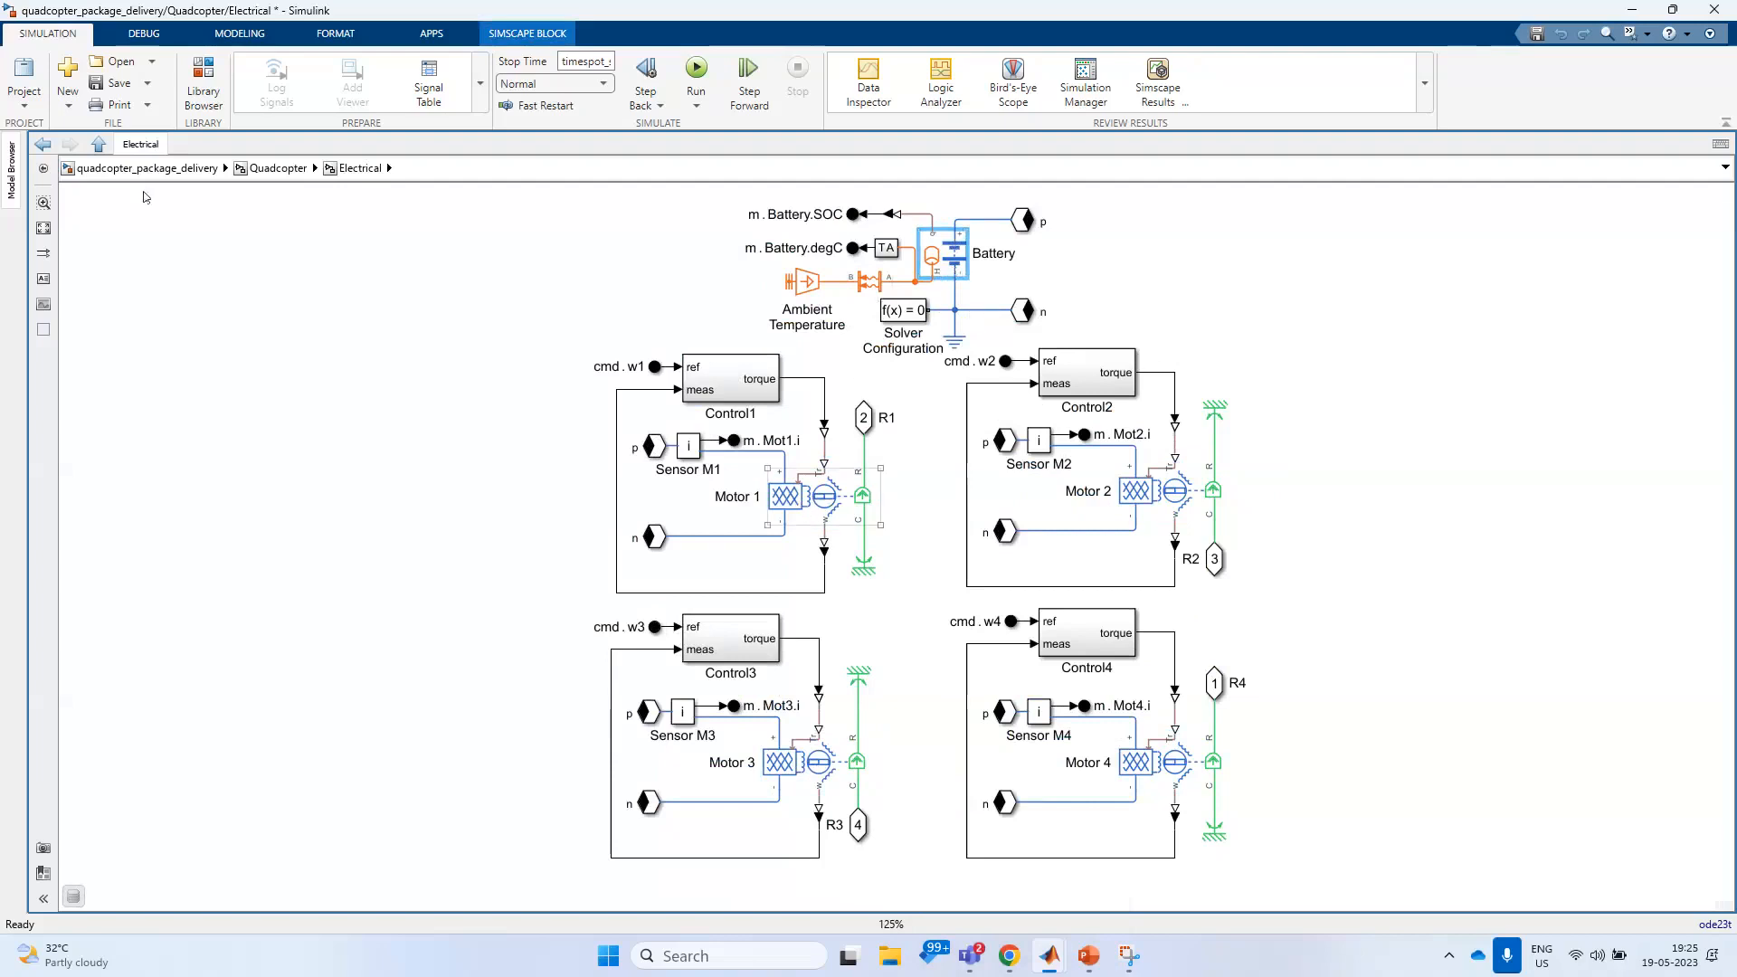
click(99, 144)
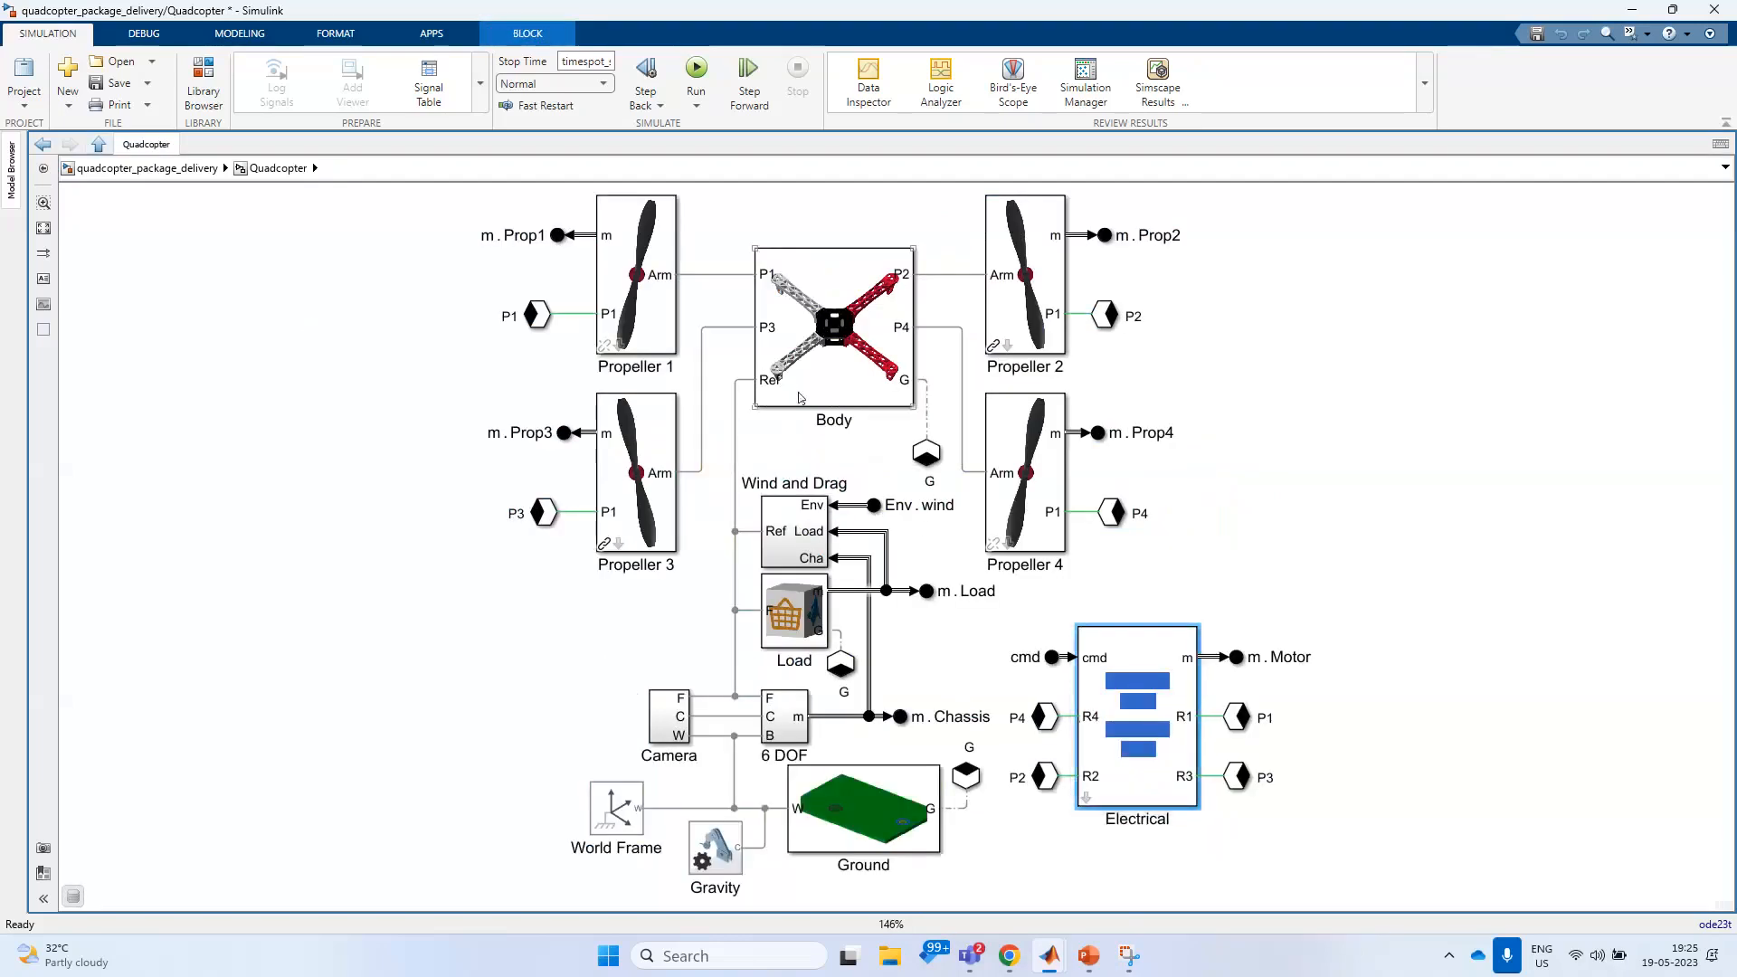
click(780, 642)
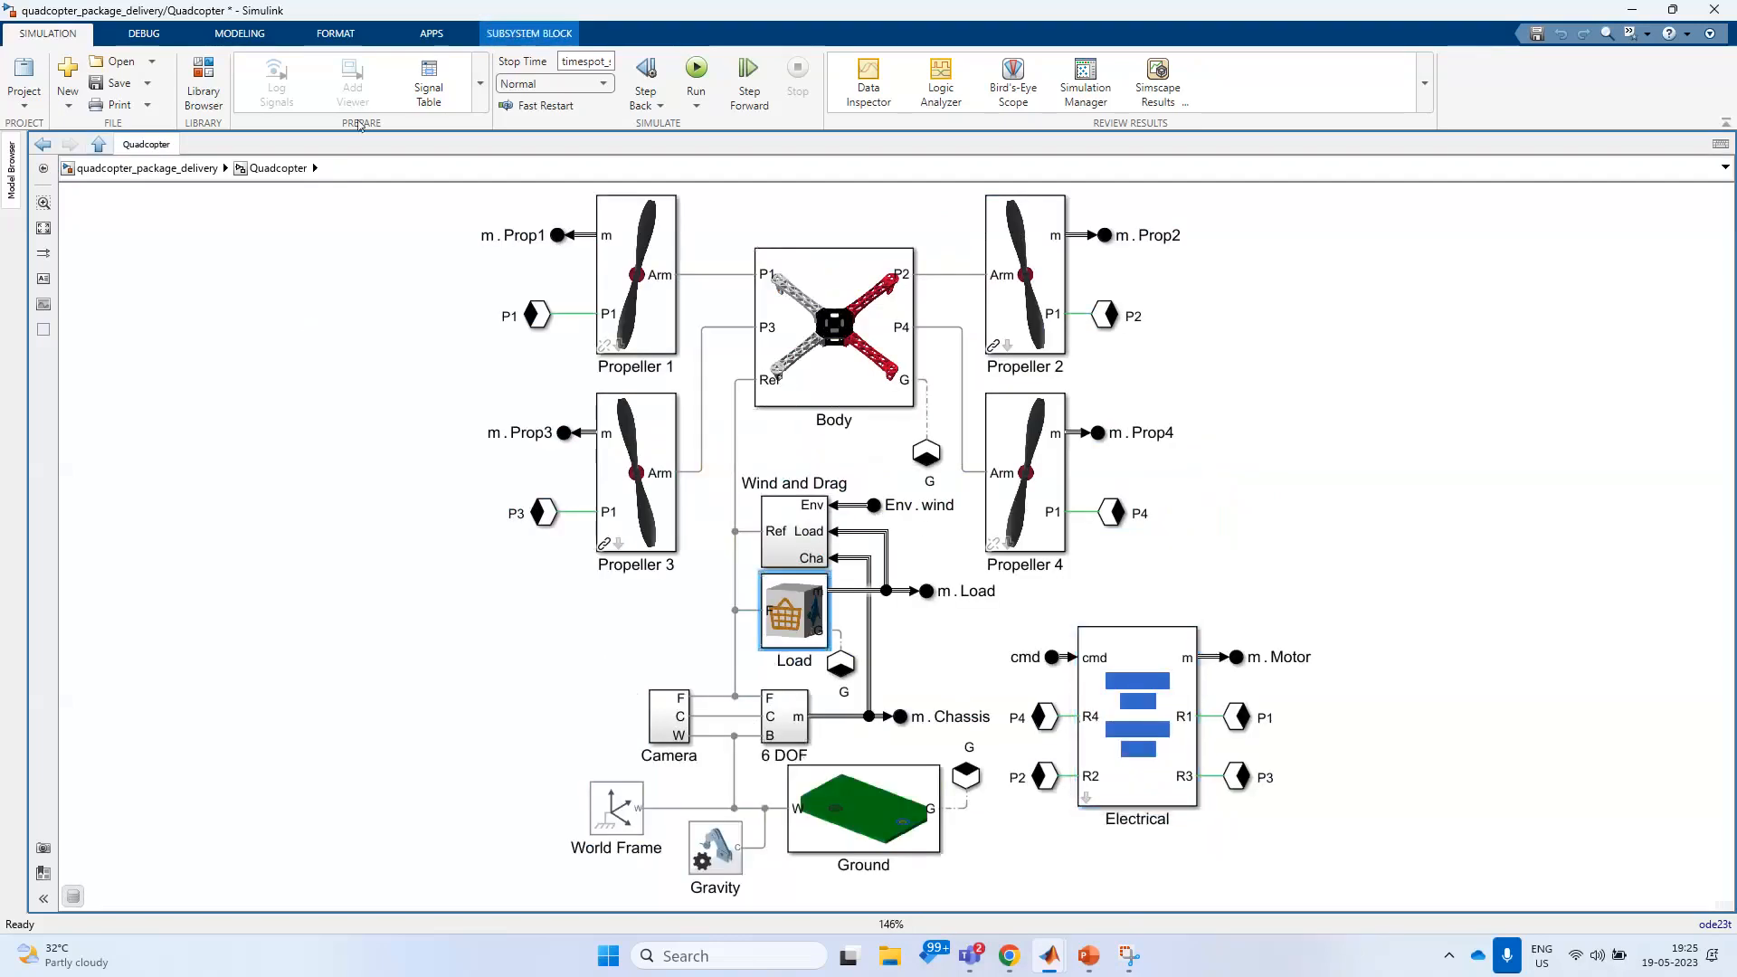
click(108, 168)
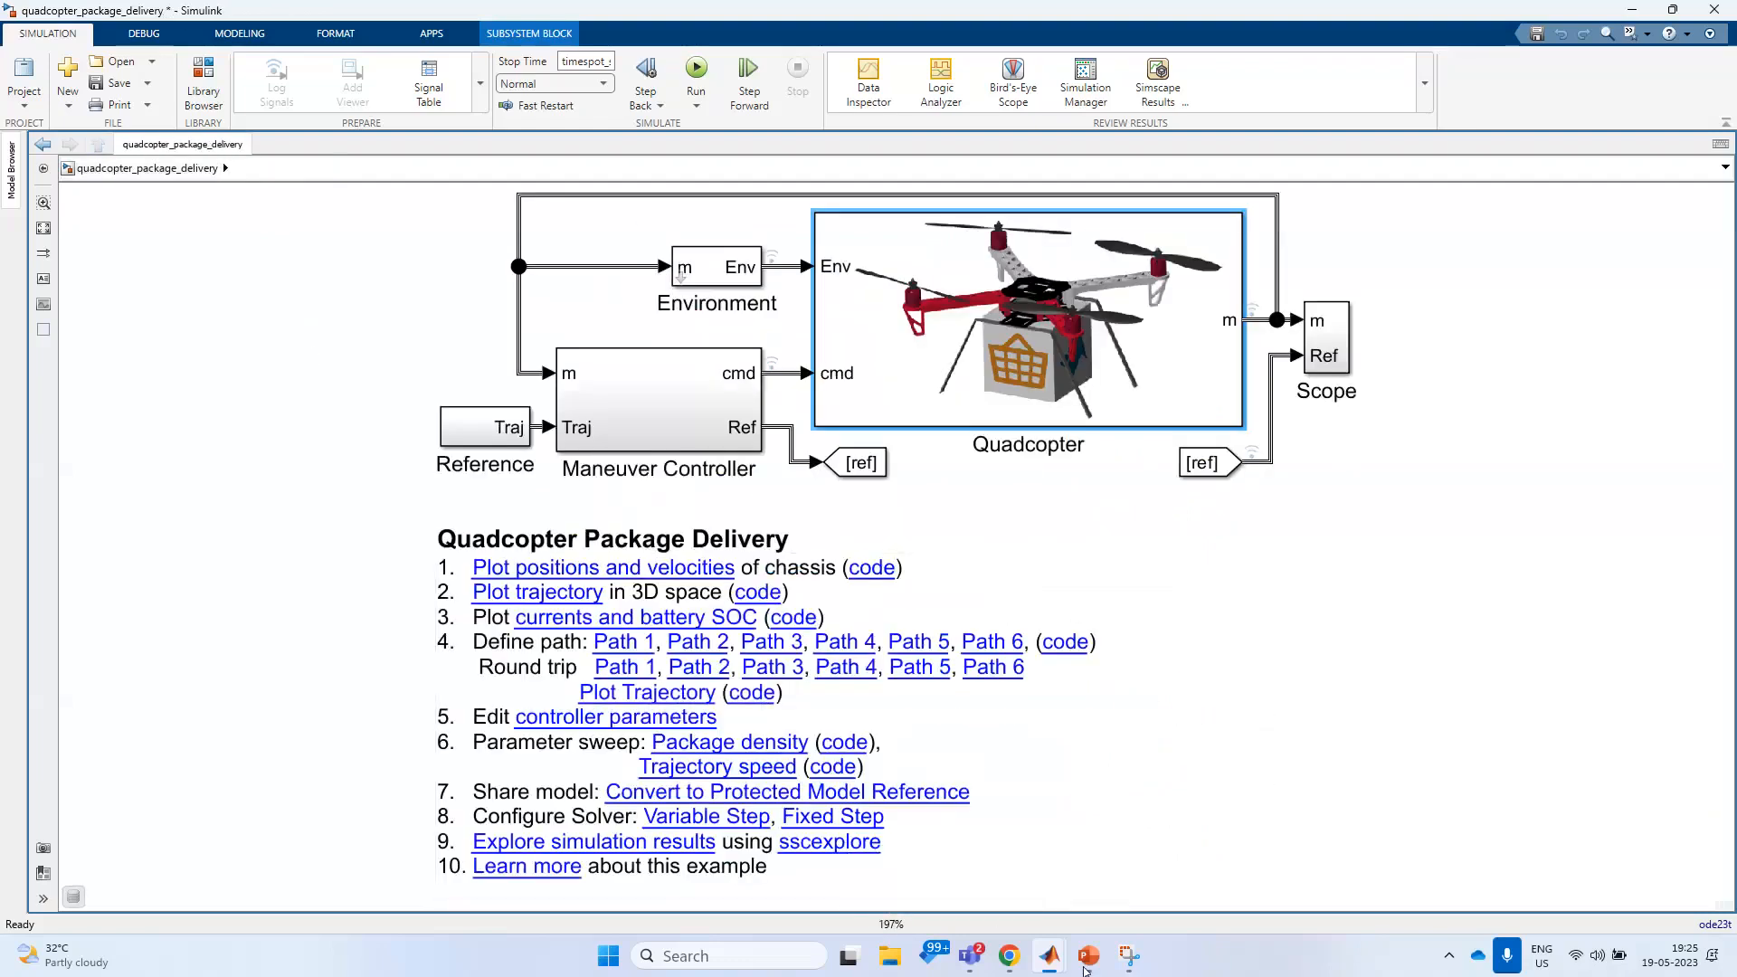
- View the quadcopter_package_delivery animation in Mechanics Explorer, and look inside the Maneuver Controller subsystem before returning to the top level
mouse_move(1049, 958)
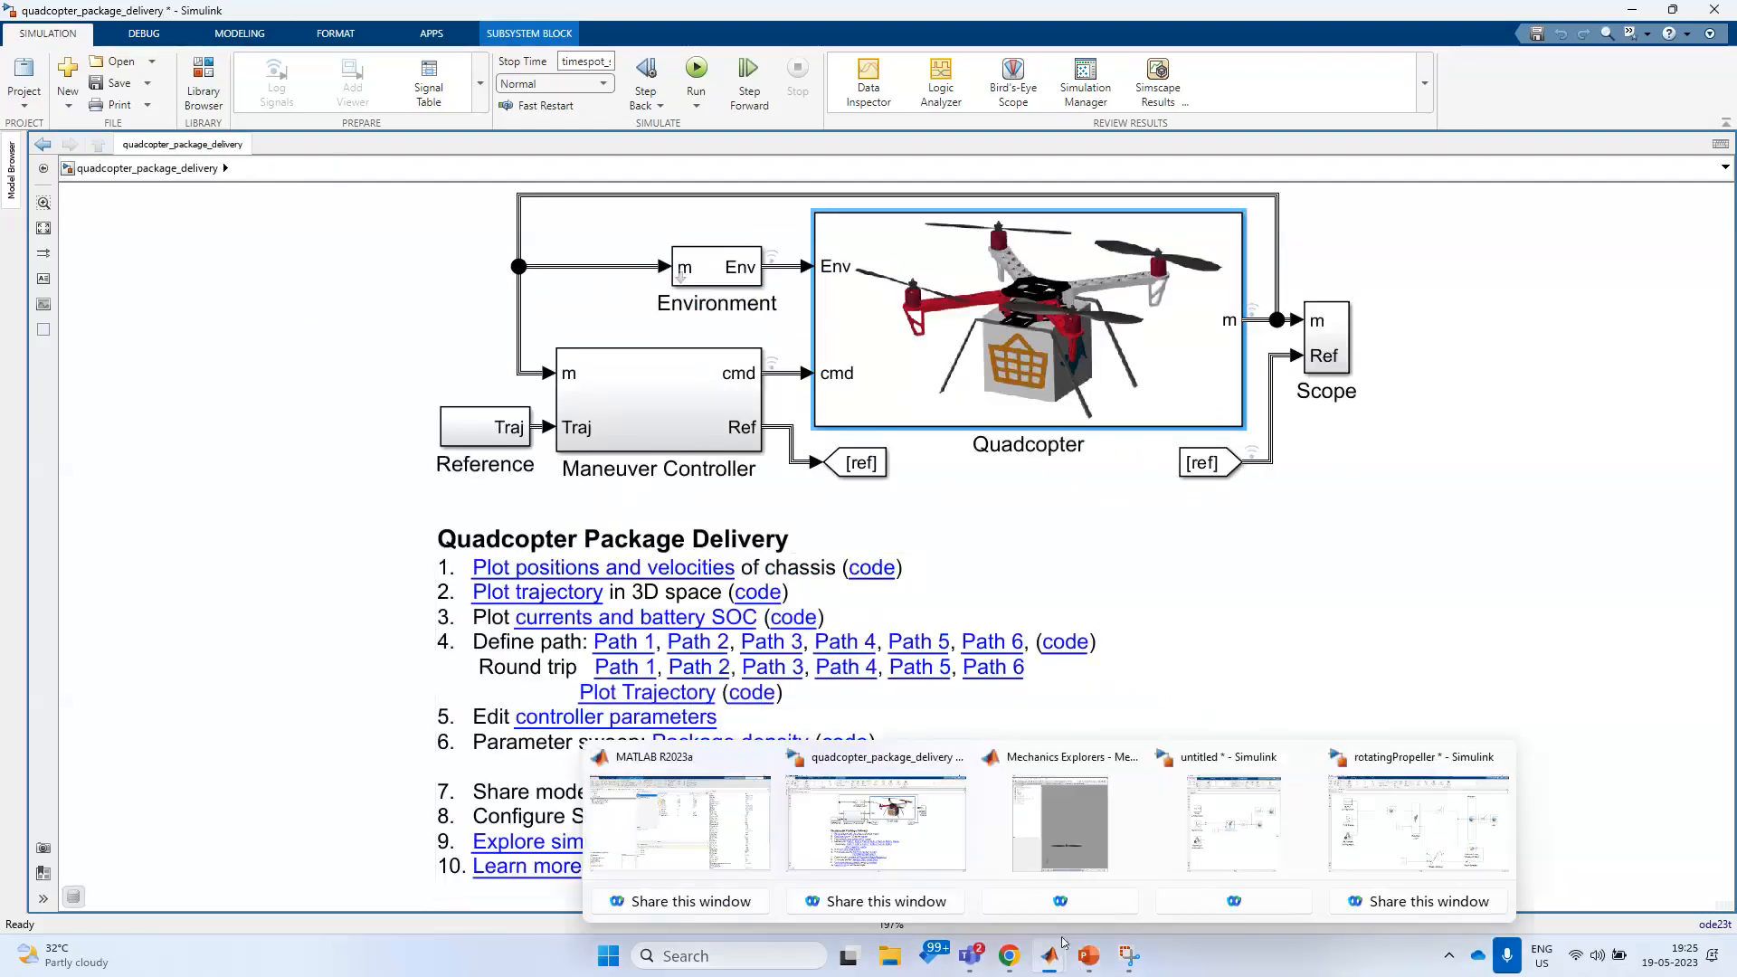
click(1042, 828)
click(126, 121)
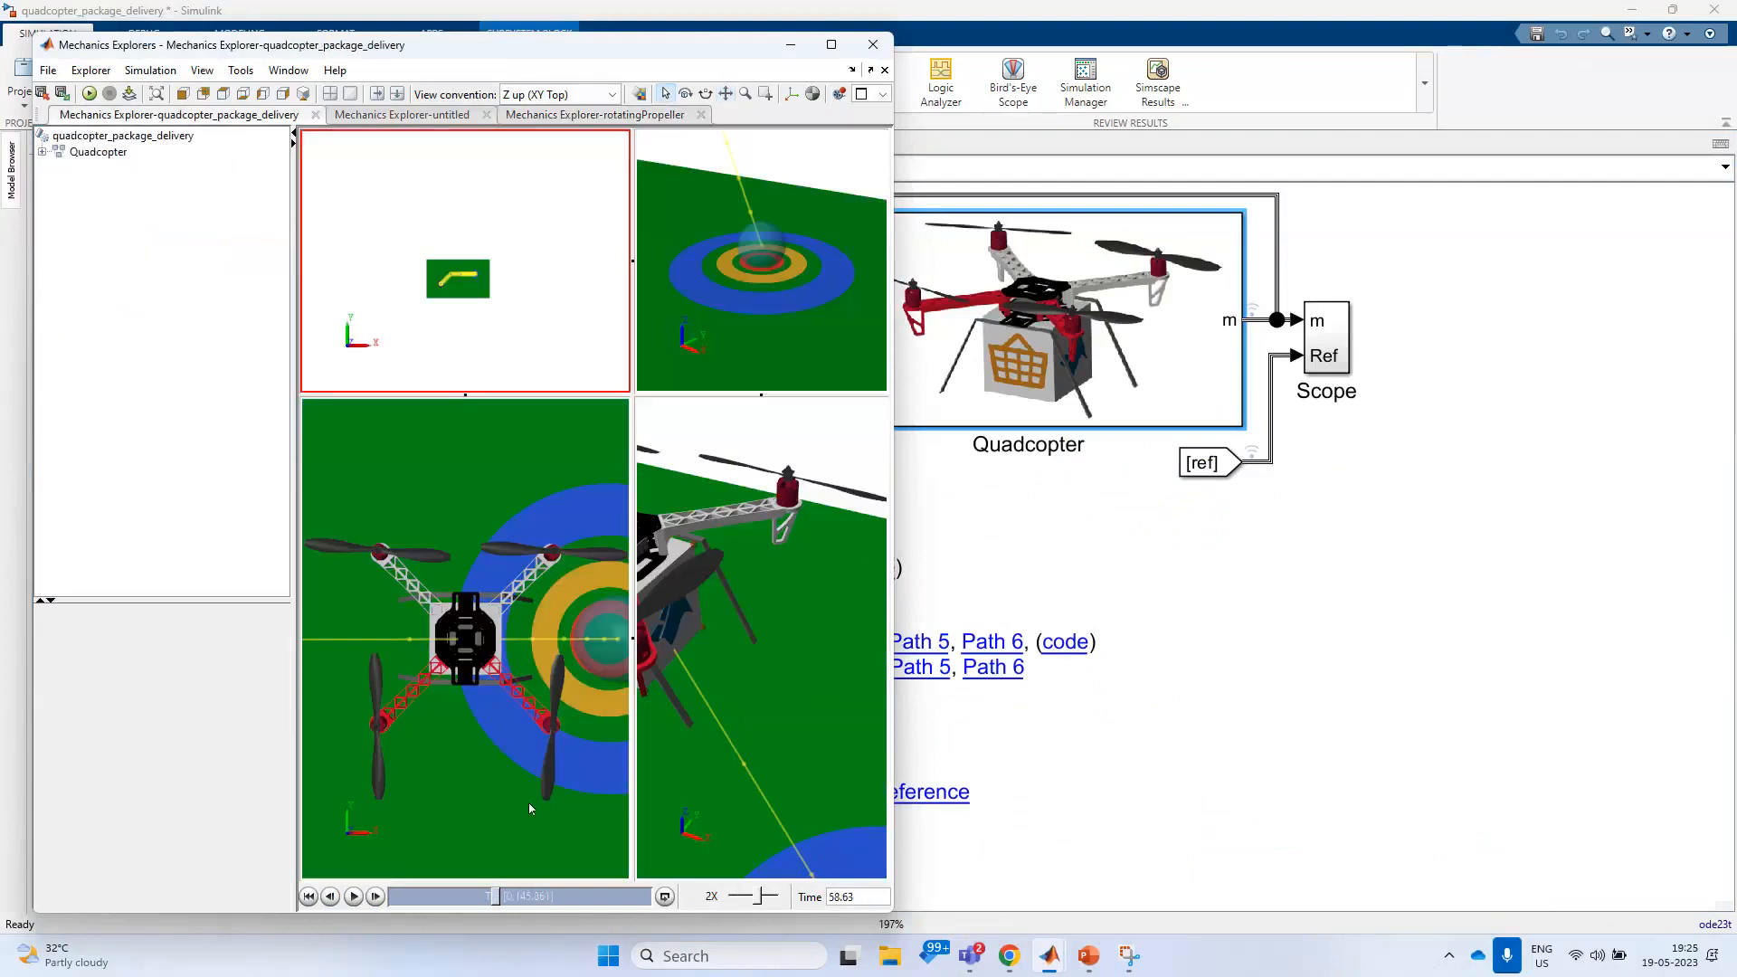
click(791, 47)
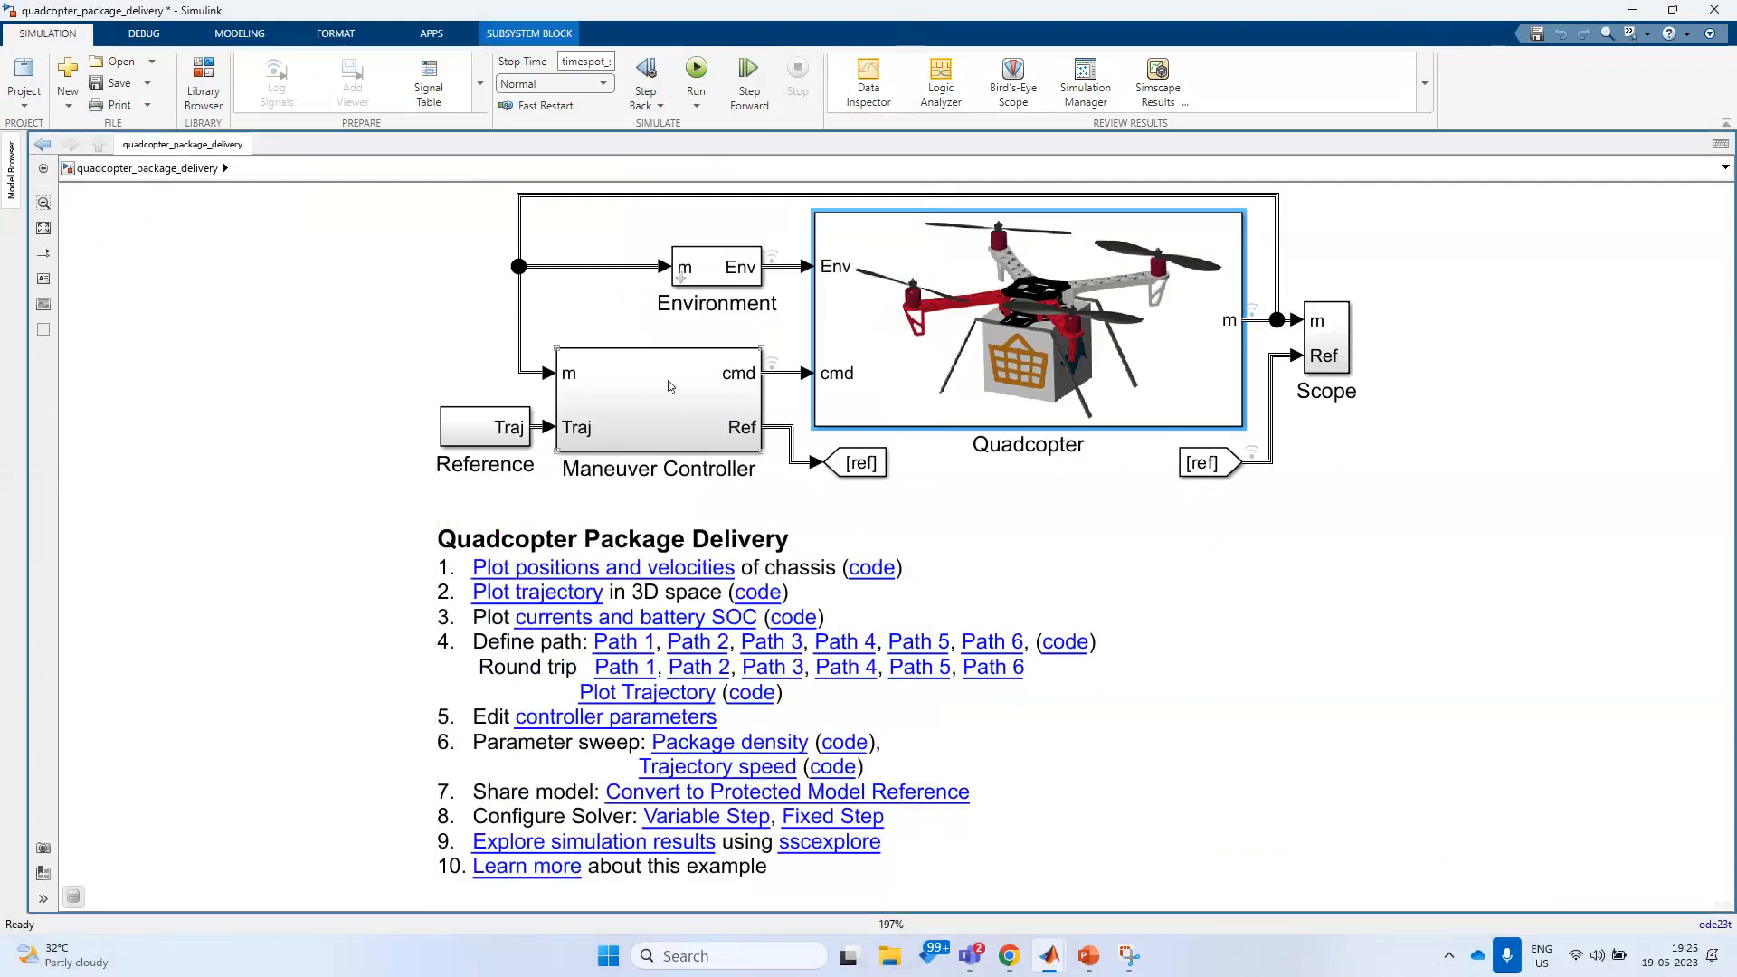
double_click(681, 404)
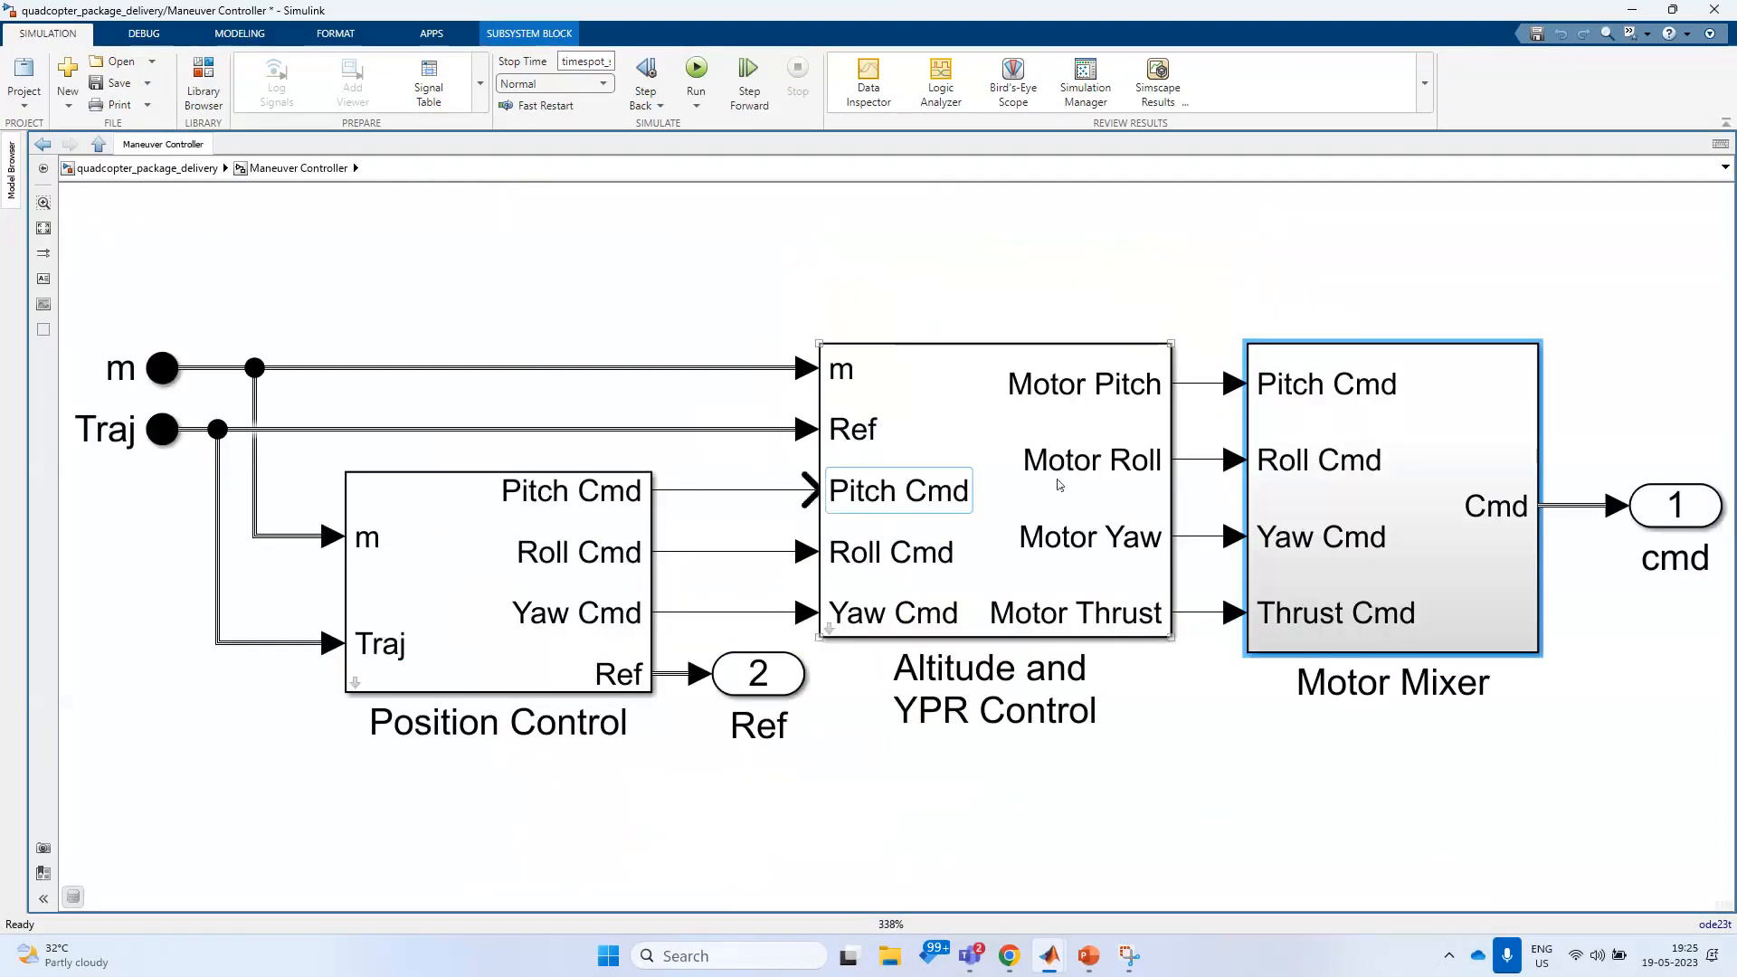
click(145, 169)
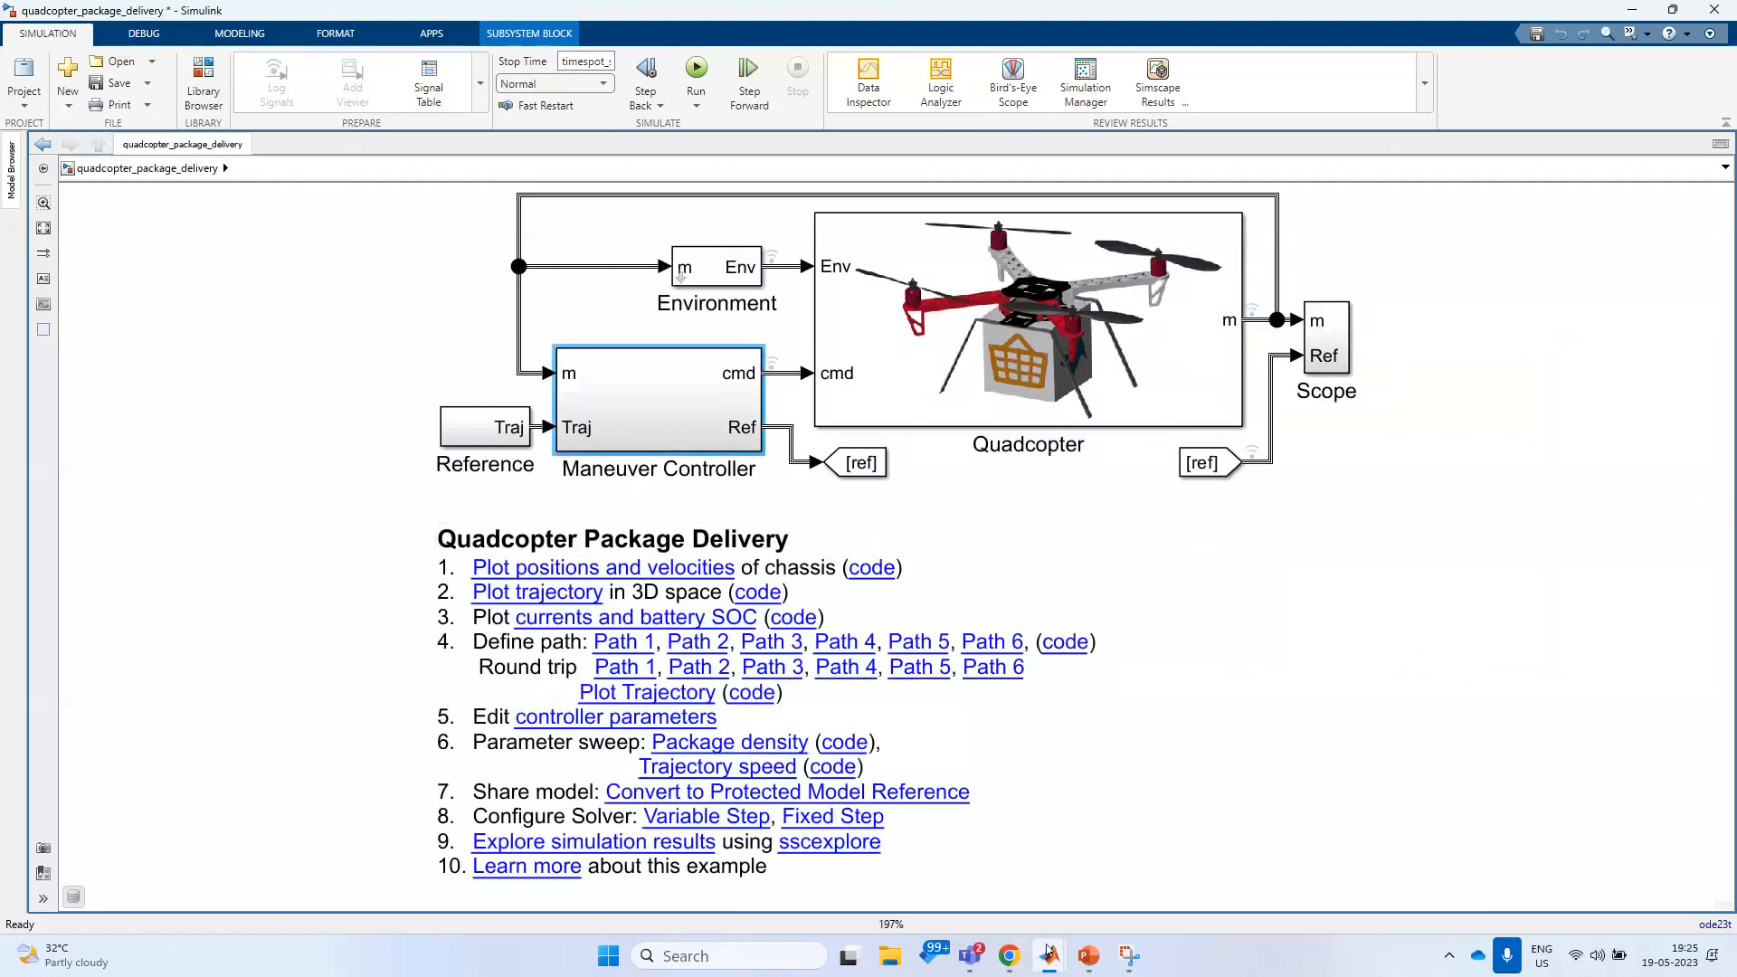
- Play the quadcopter delivery animation in Mechanics Explorer, skip ahead to about 139 s, and return to the Simulink model
mouse_move(1050, 956)
click(1062, 822)
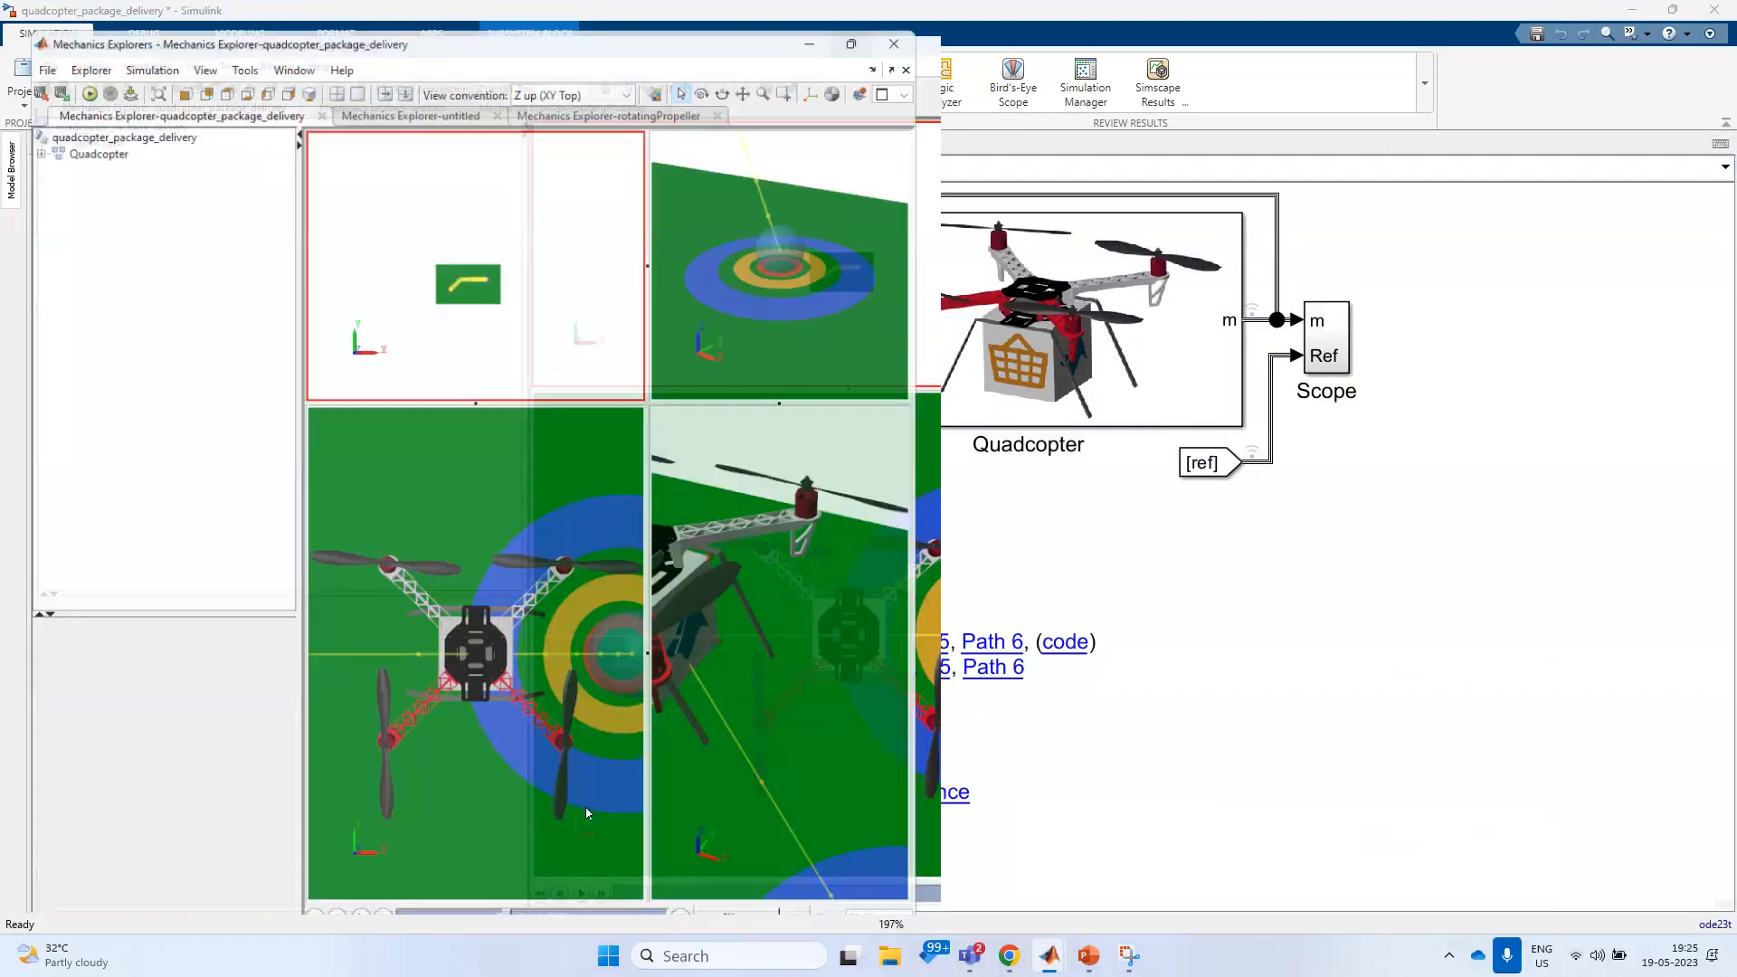
click(599, 919)
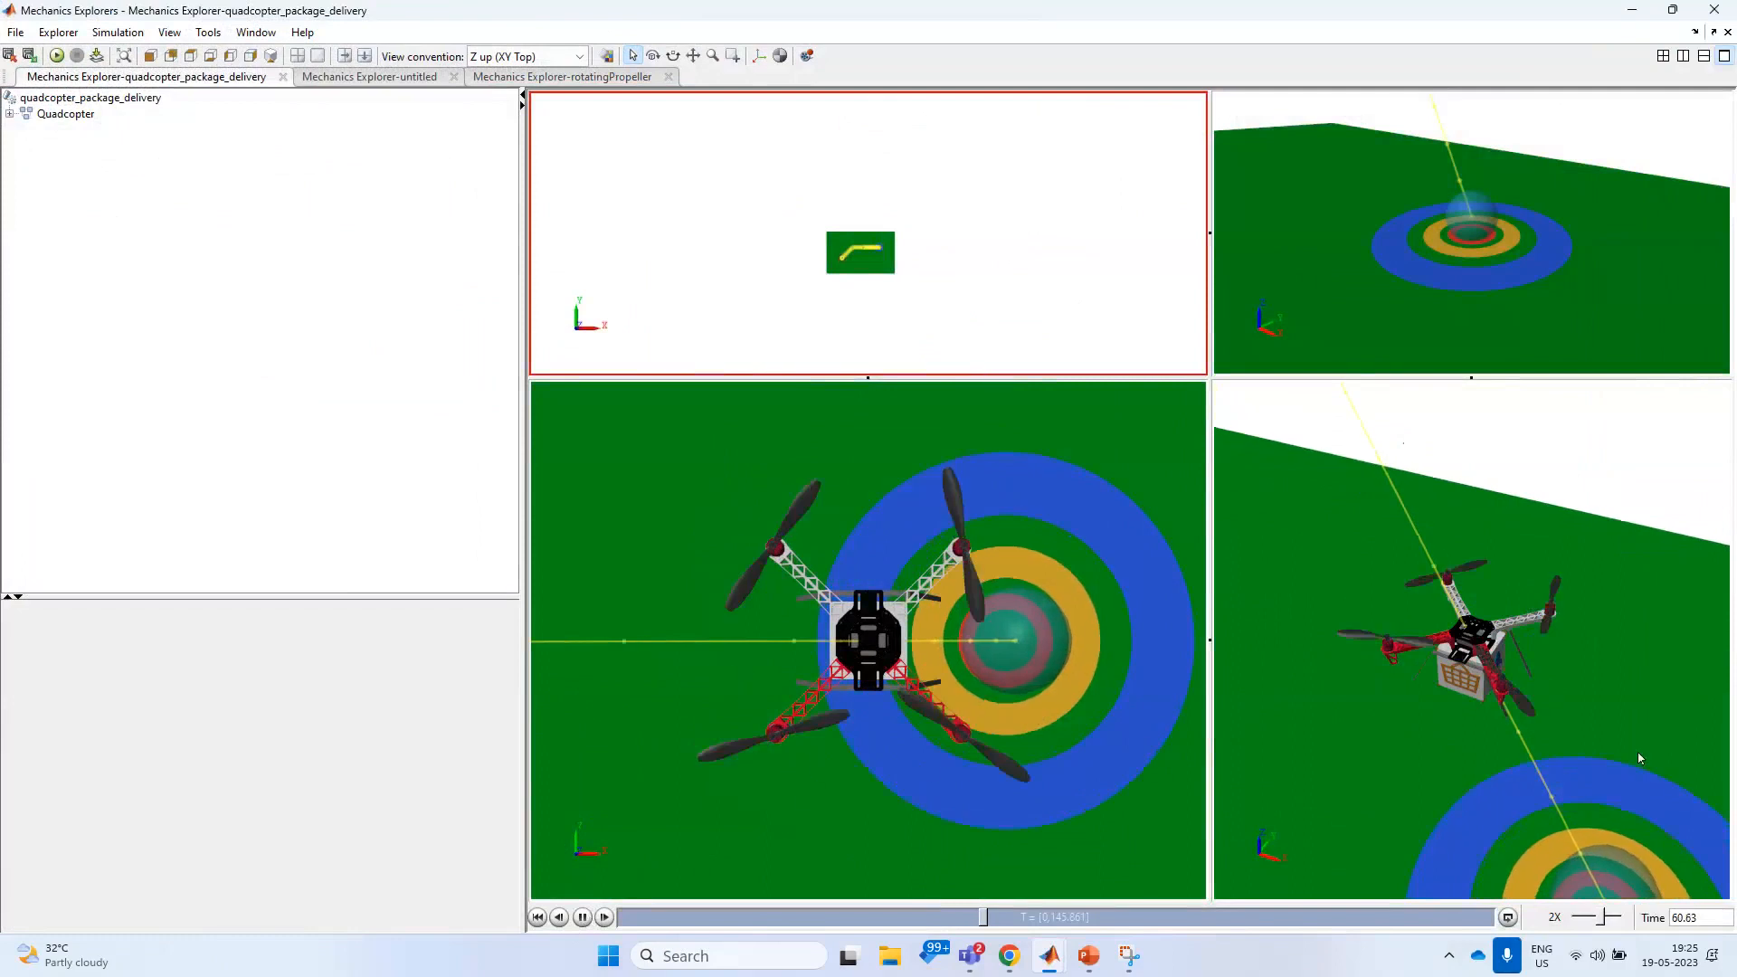
mouse_move(1050, 956)
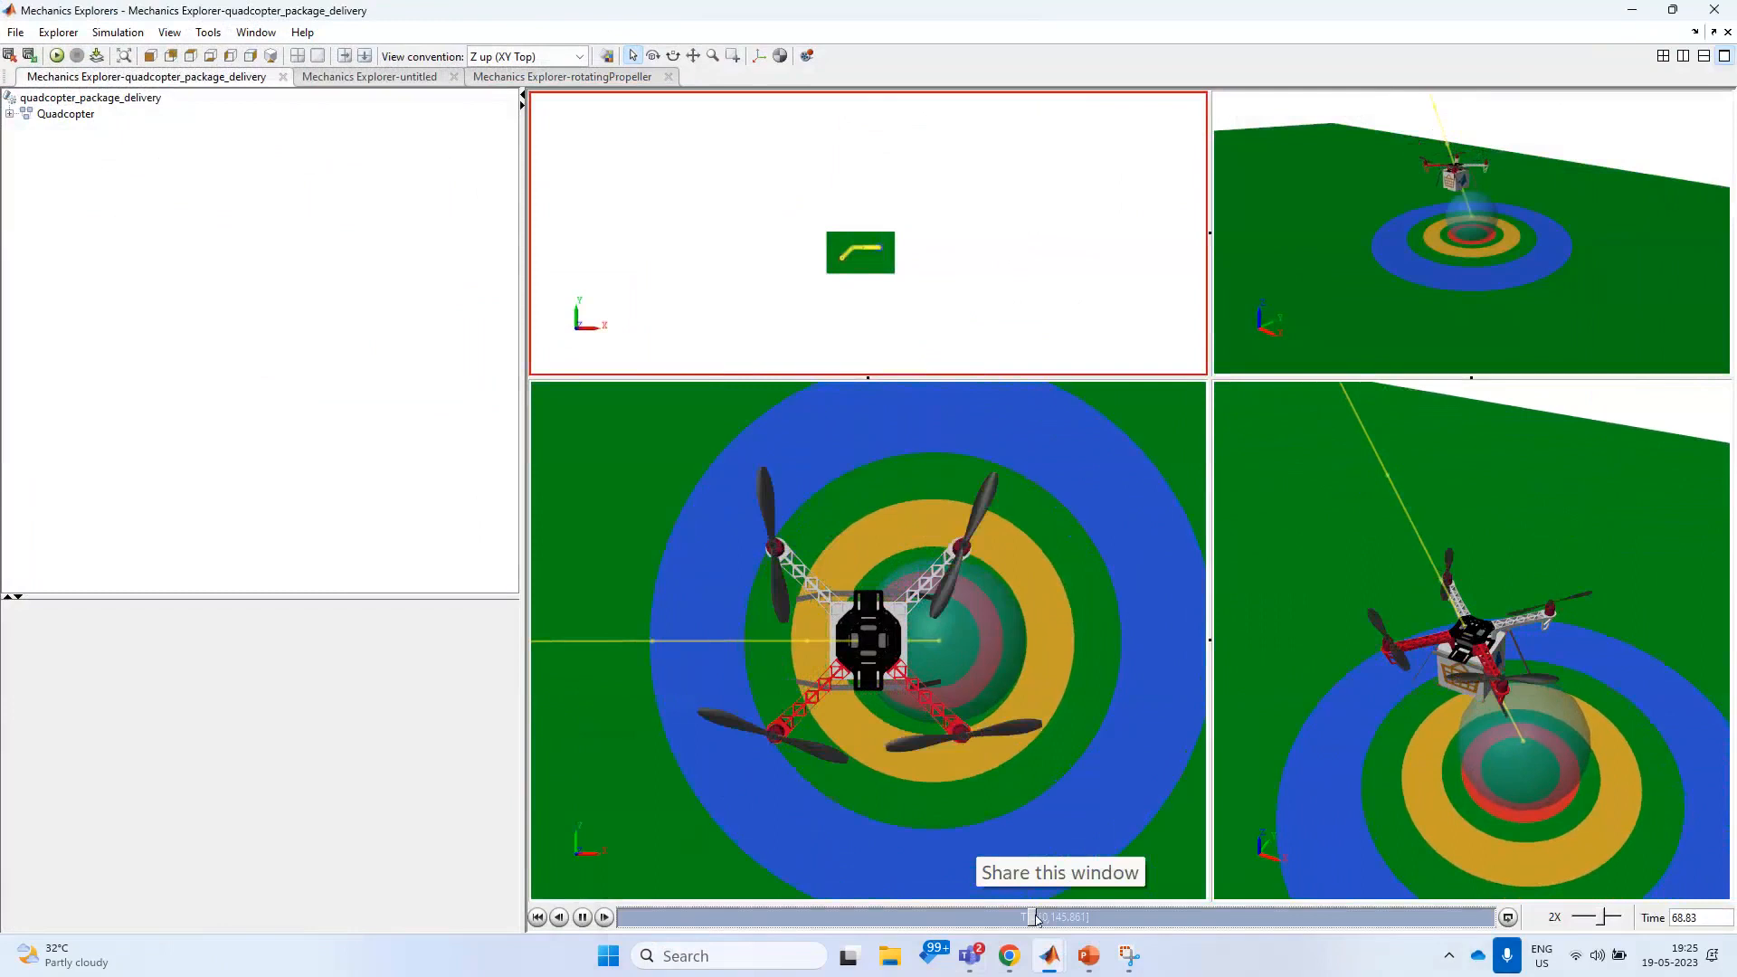
drag(1042, 920, 1452, 923)
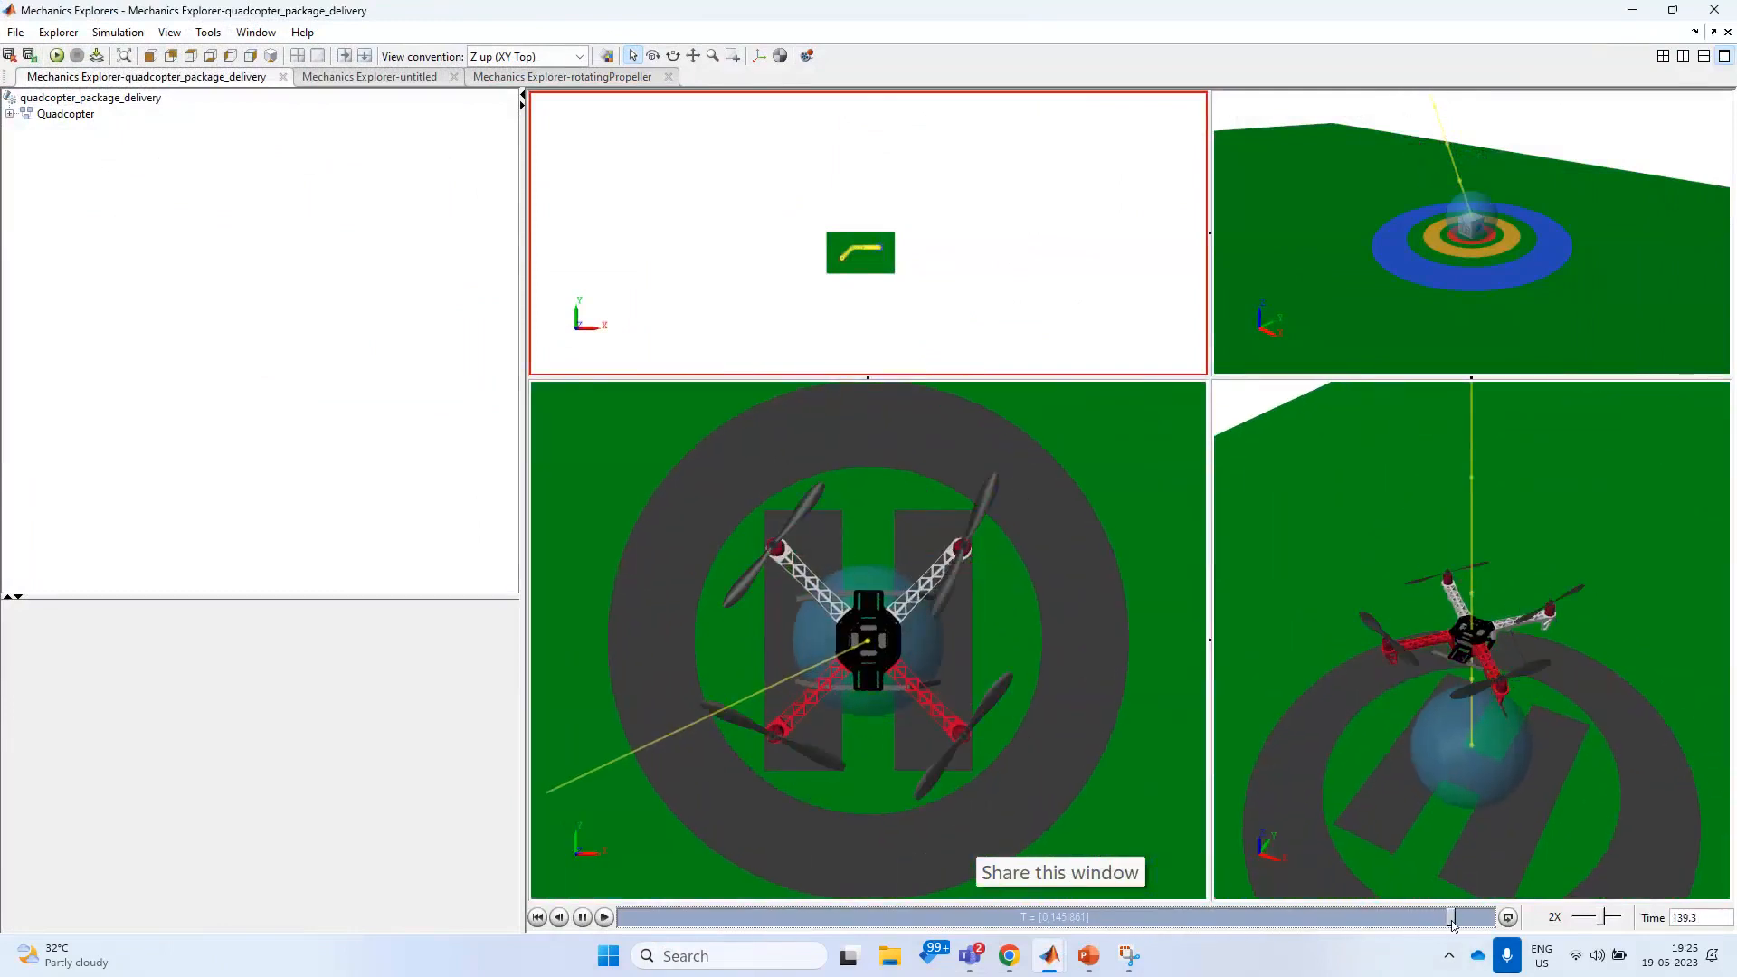
click(1628, 14)
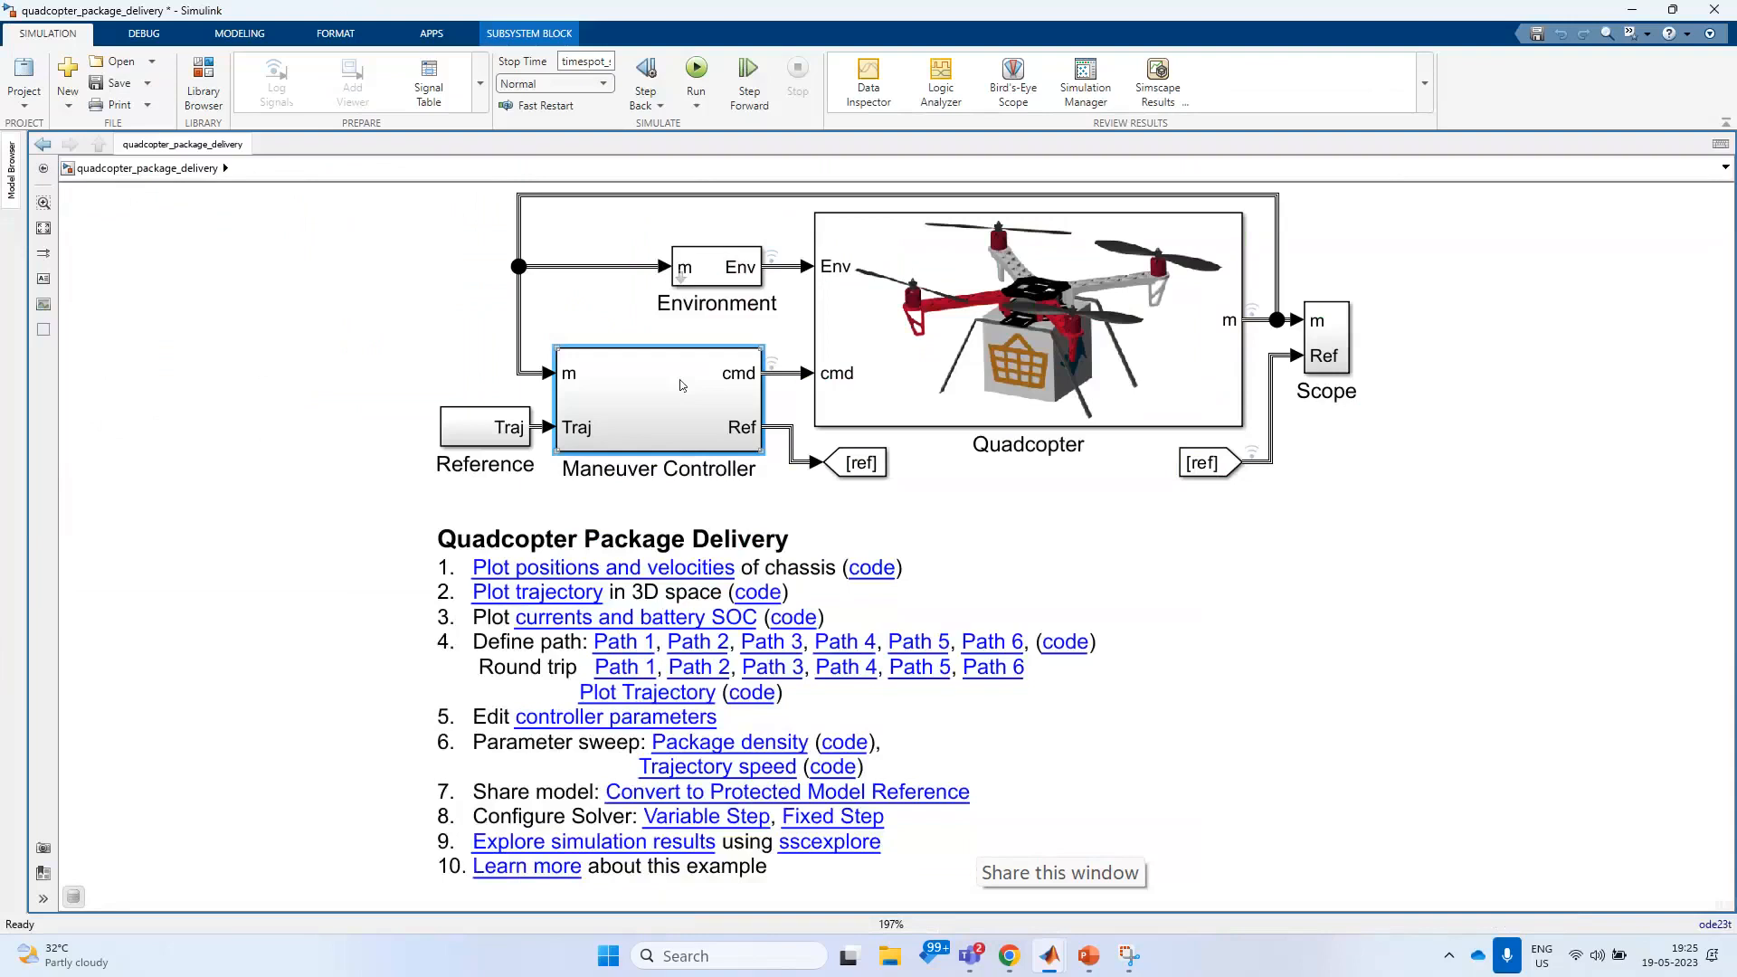
- Look over the C/C++ code generation options available for the Maneuver Controller subsystem, and dismiss them without choosing any
right_click(680, 385)
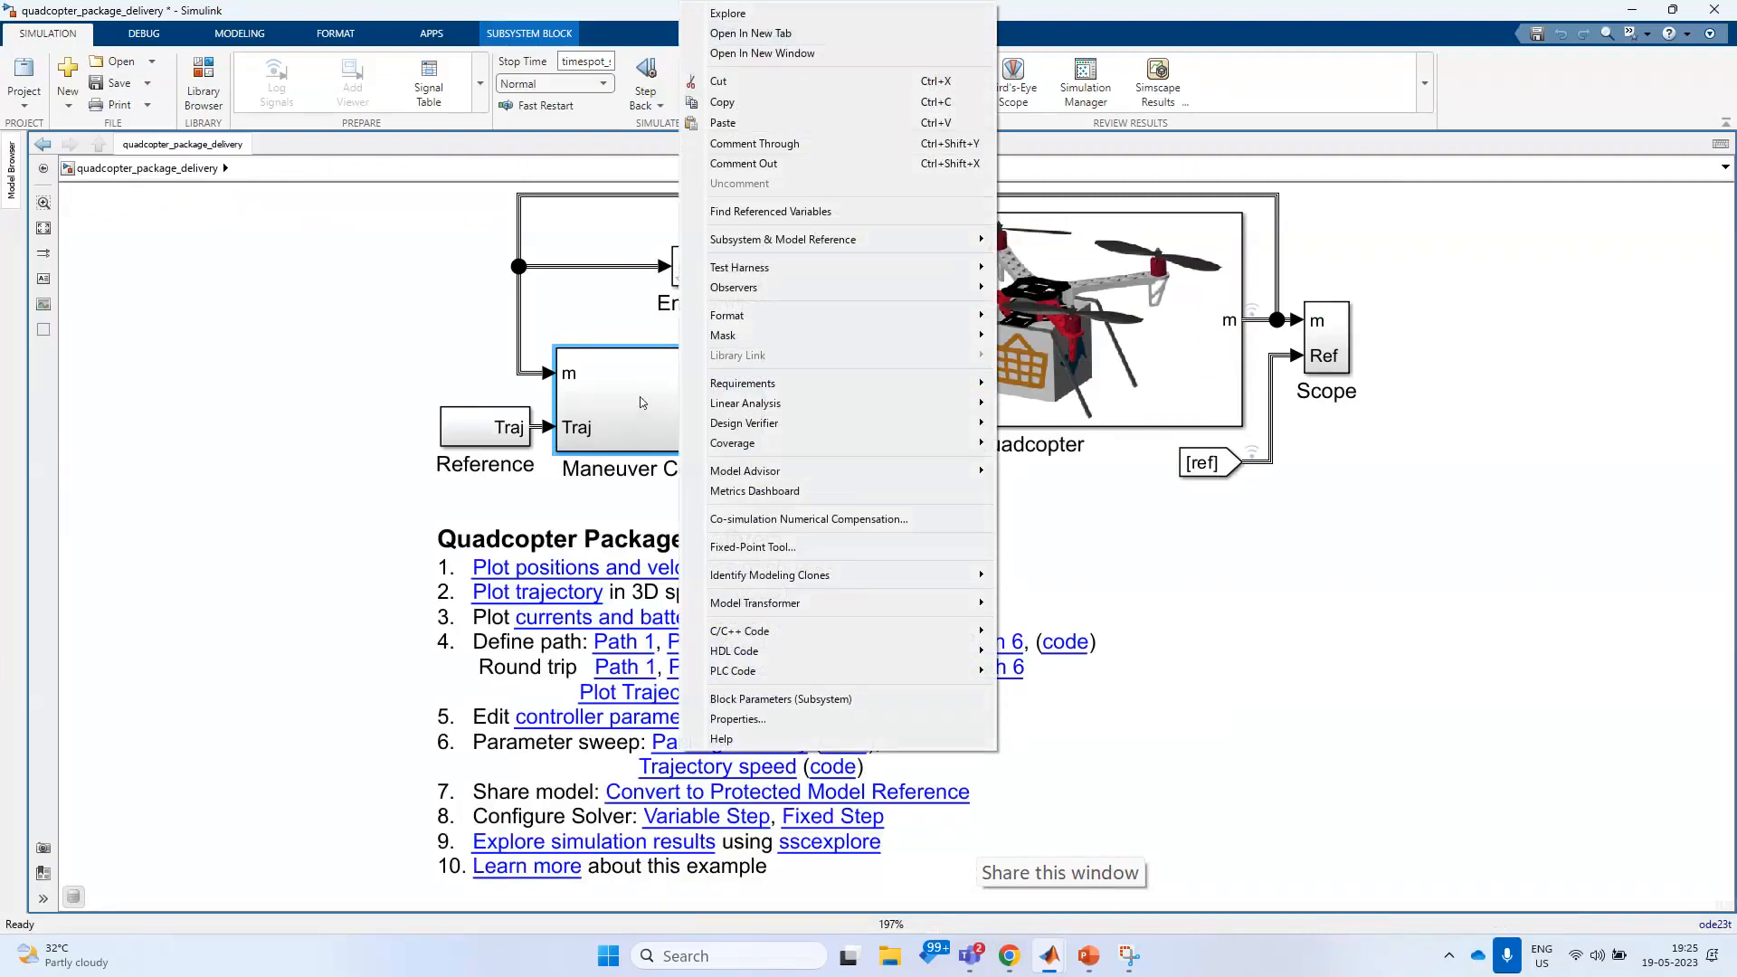
mouse_move(774, 638)
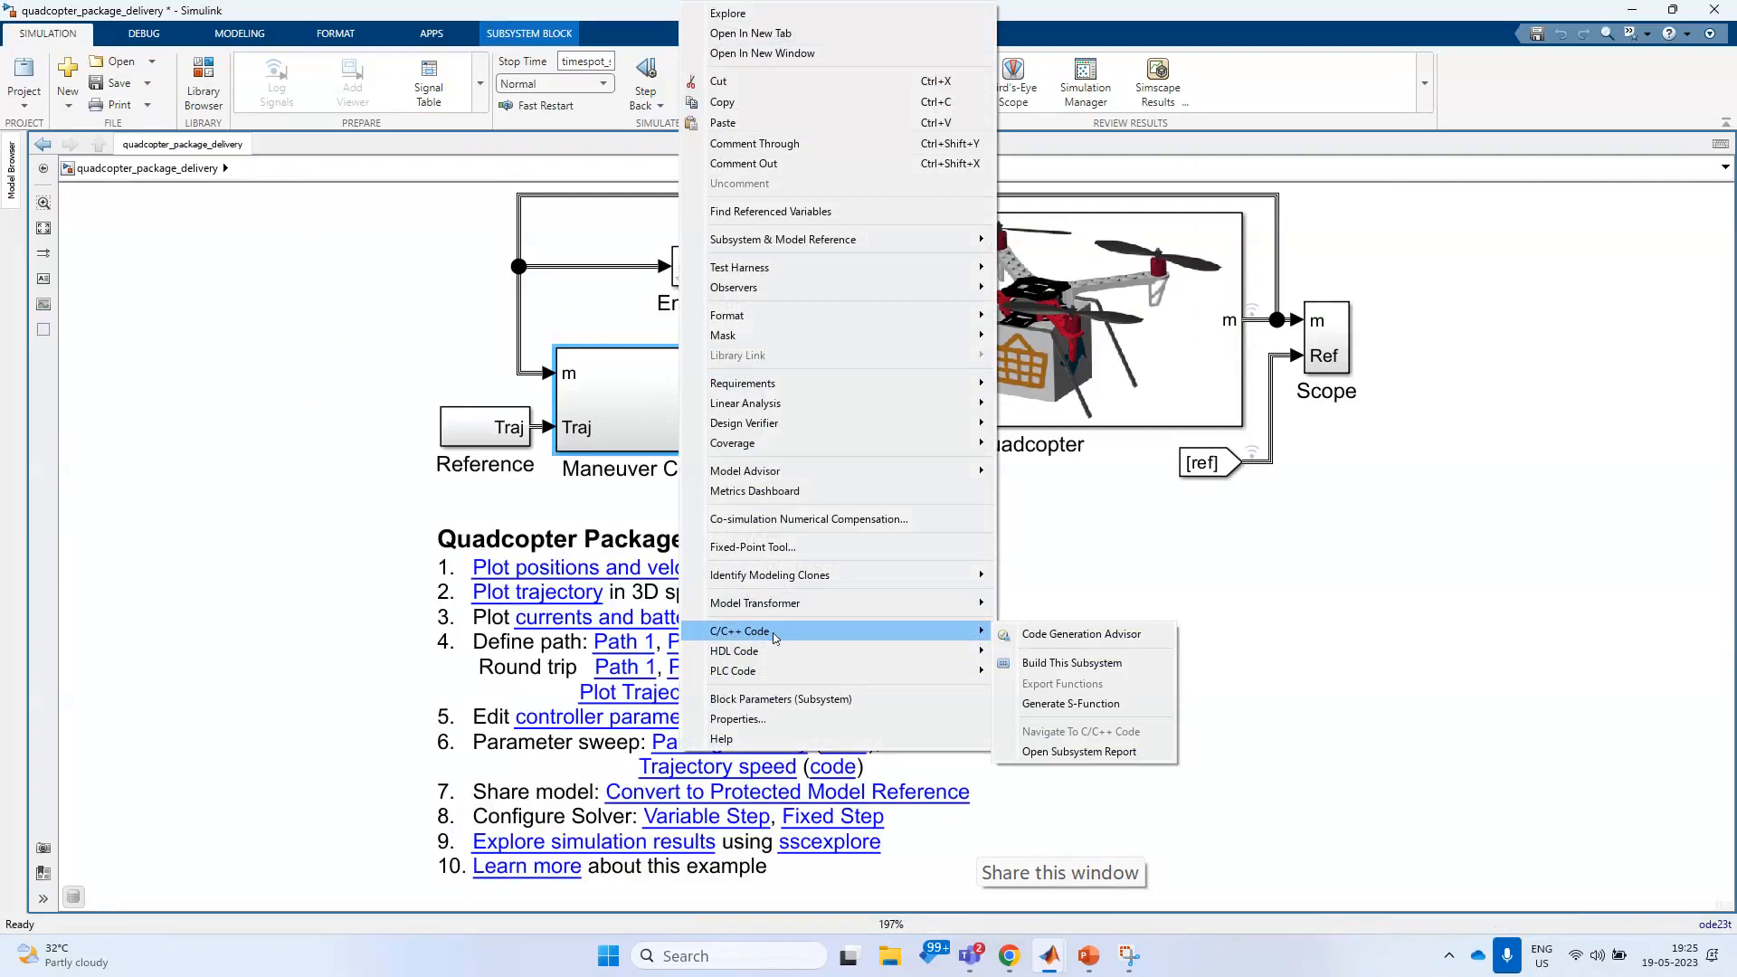
click(1296, 534)
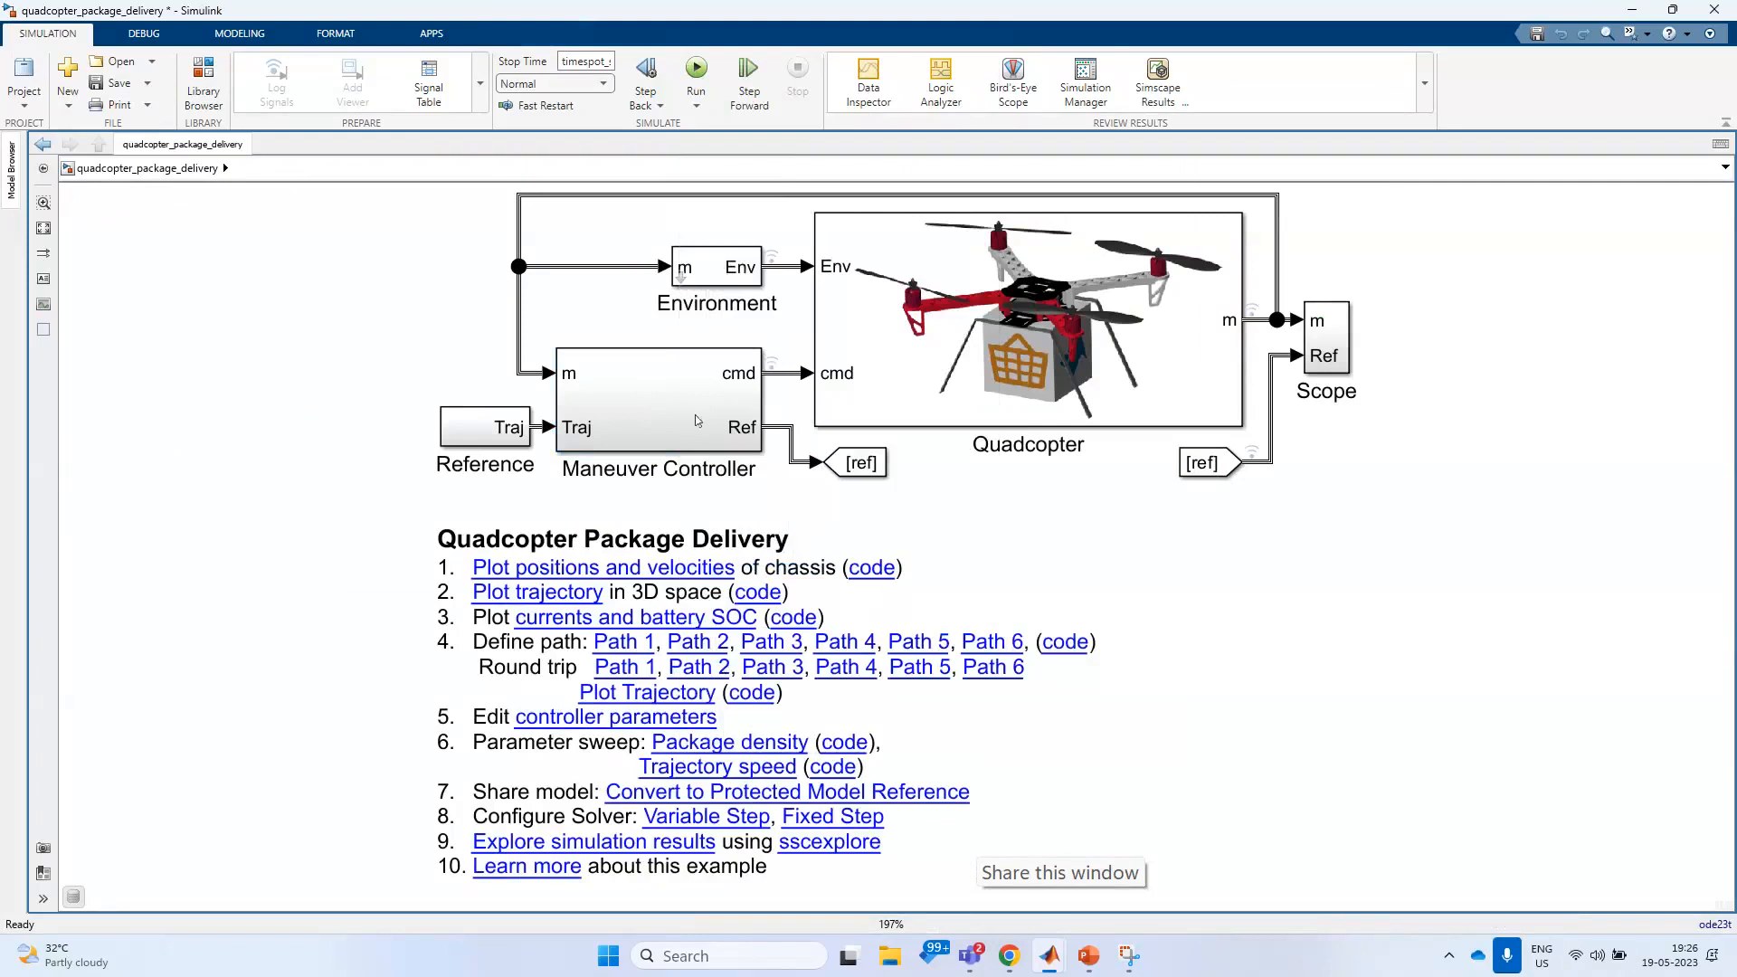
- Open the Scope subsystem and examine its propeller RPM and thrust measurement signals
double_click(1328, 341)
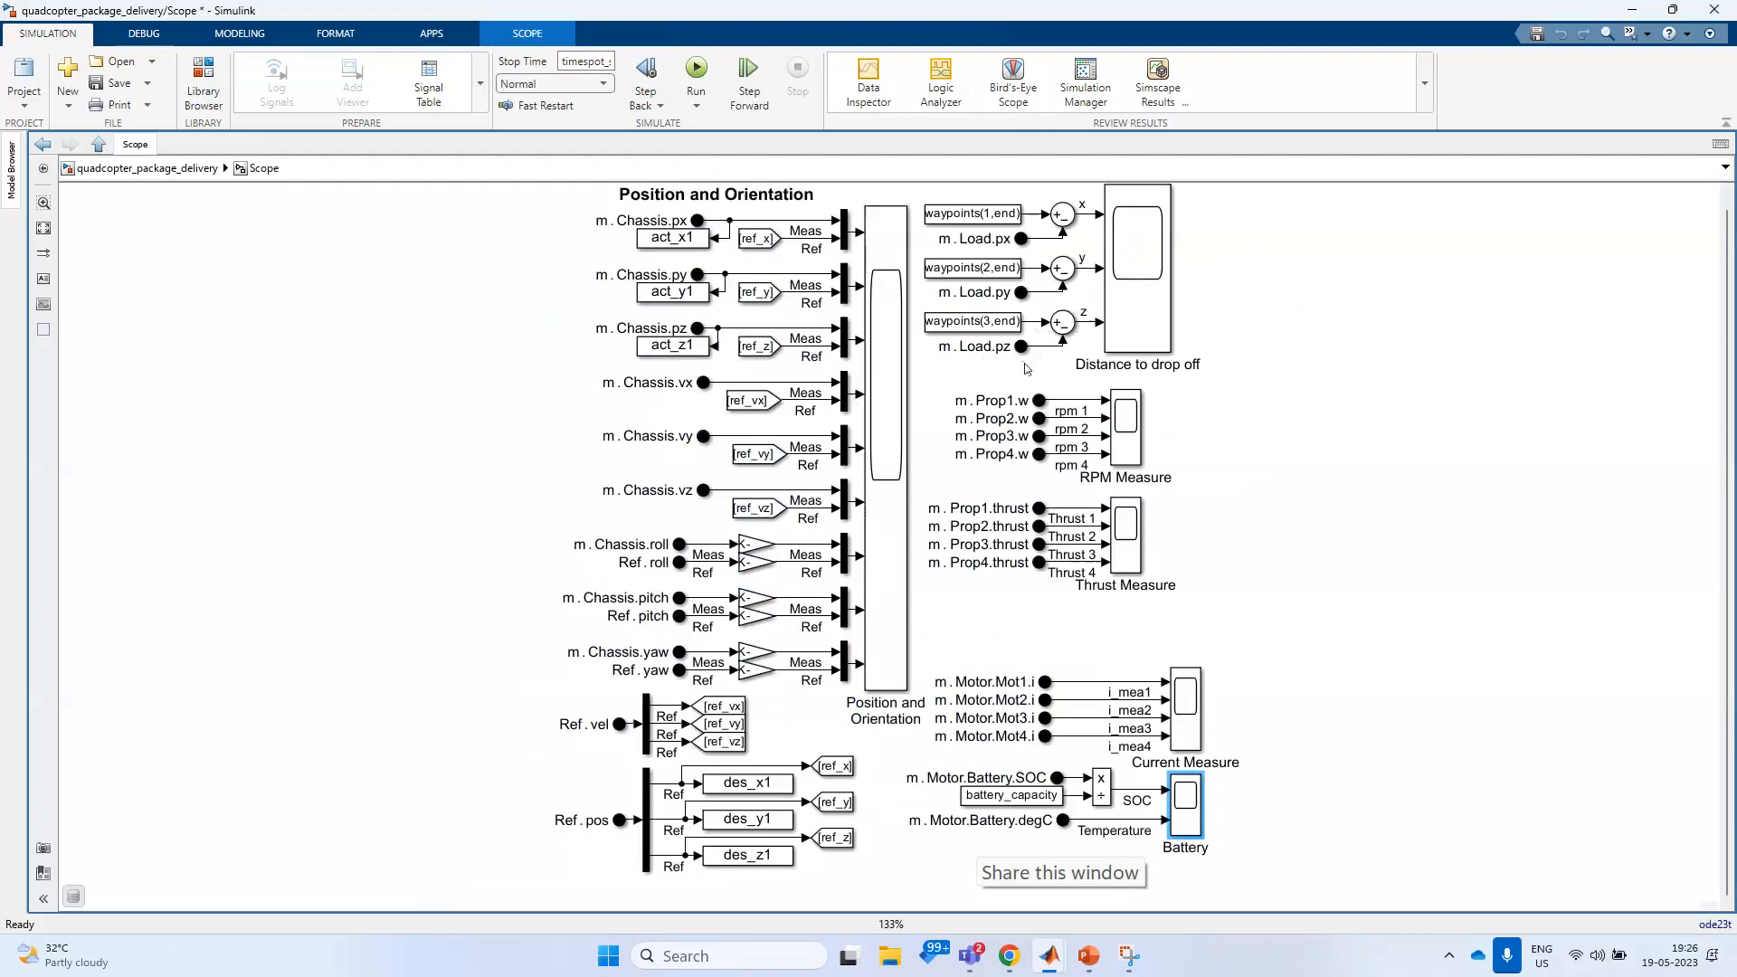
drag(1027, 382, 1053, 616)
click(1274, 490)
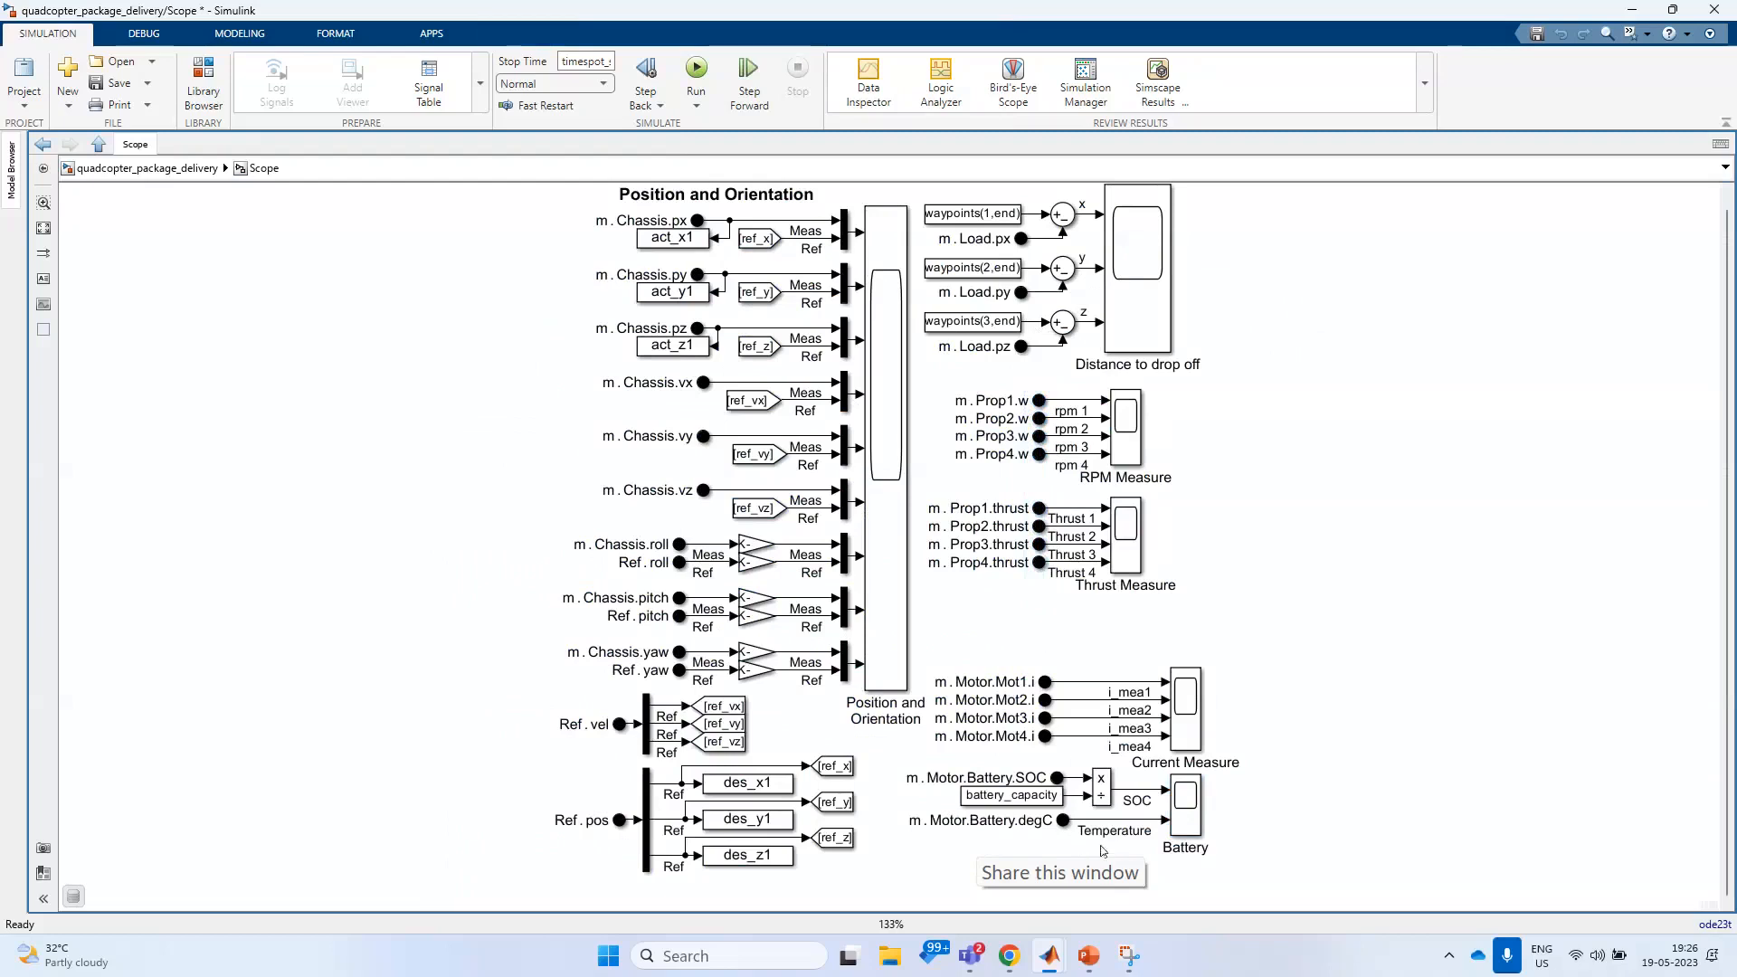
- Open the Battery scope, scale its SOC and Temperature plots to fit, examine them enlarged, and leave the Scope subsystem
click(1187, 816)
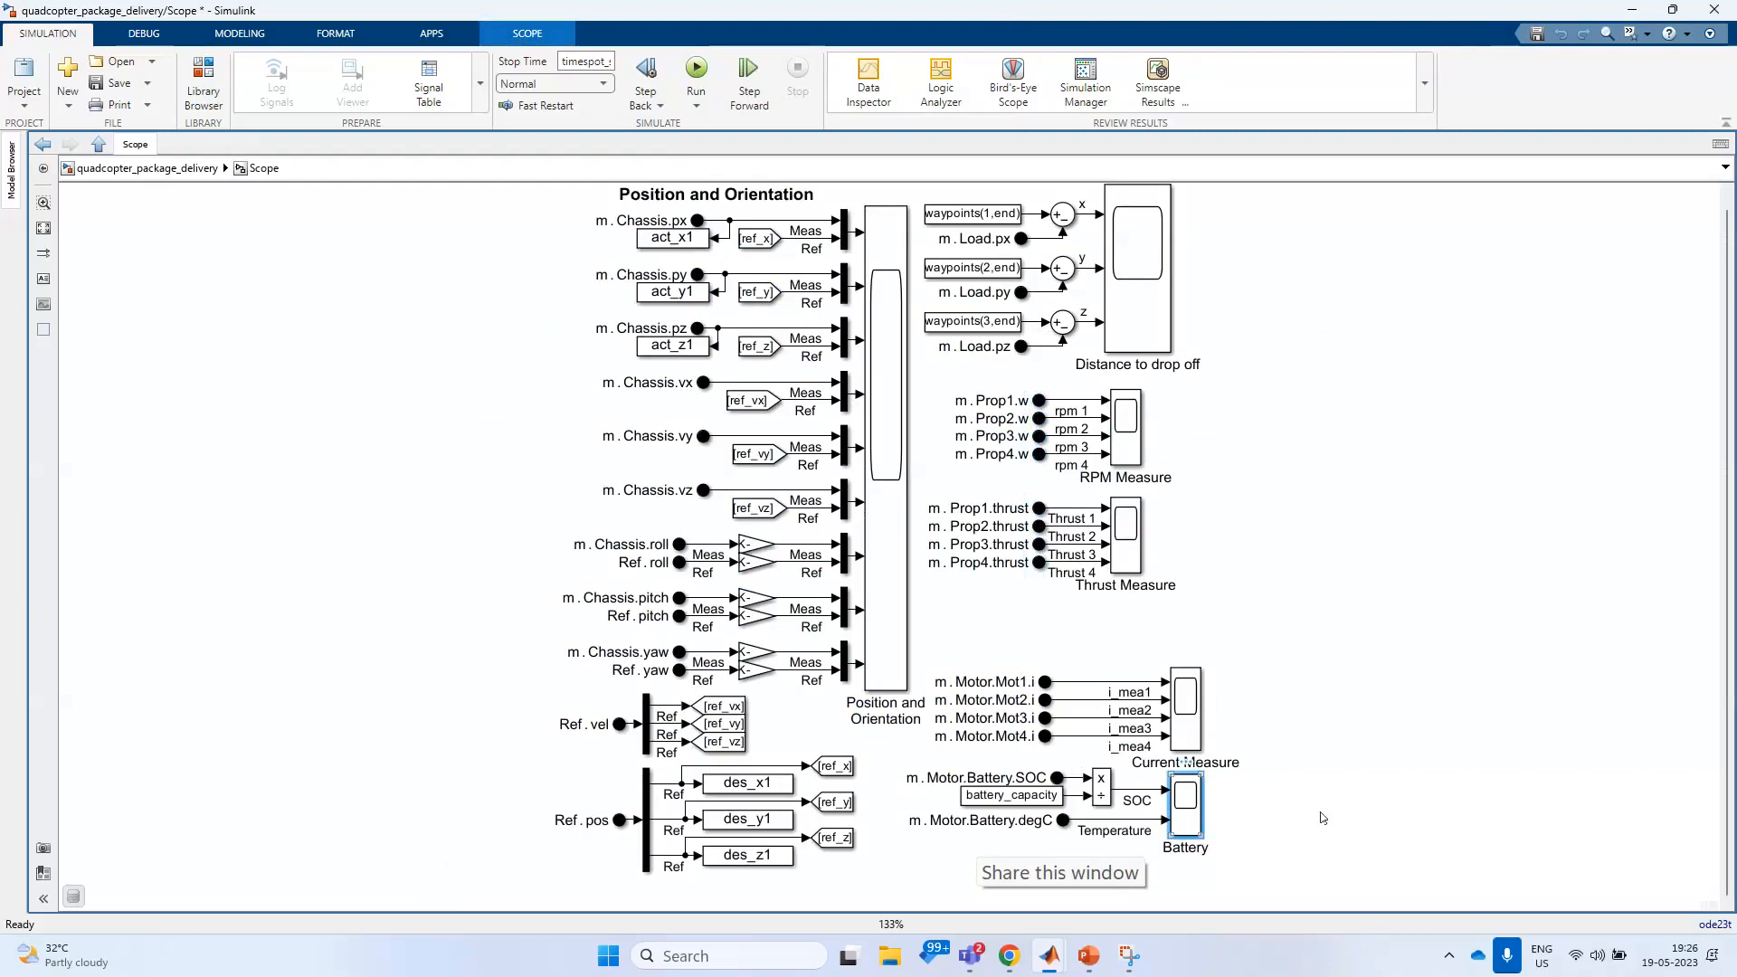
double_click(1187, 815)
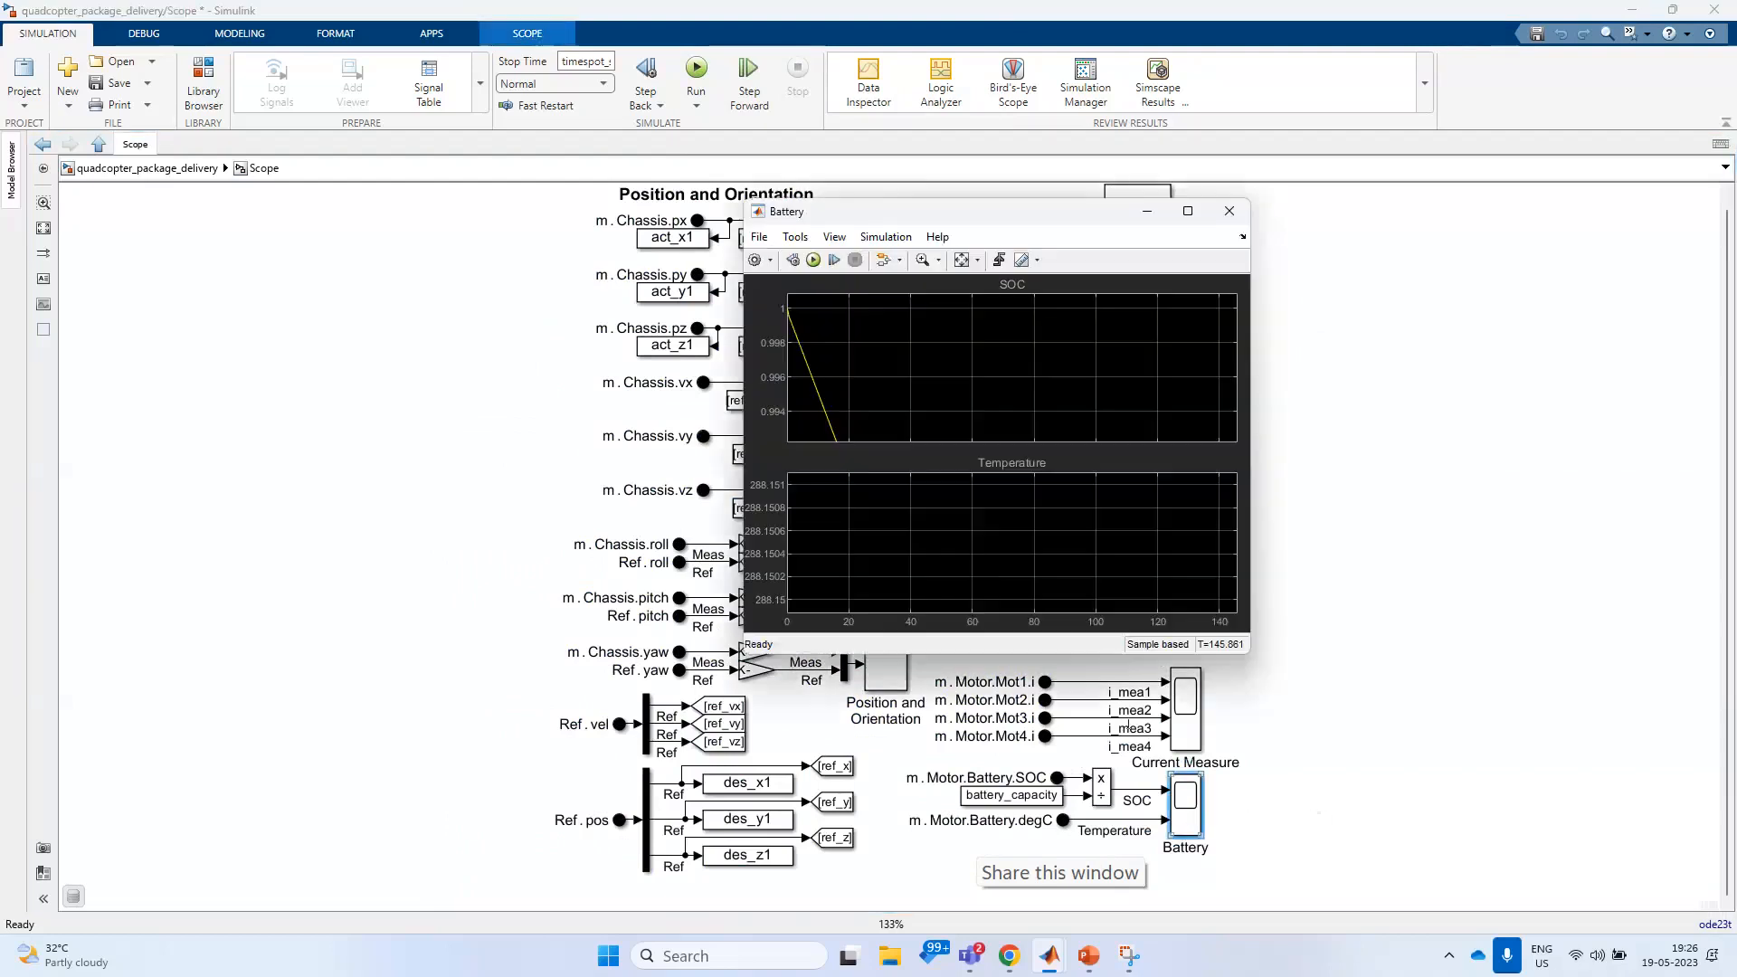
click(964, 262)
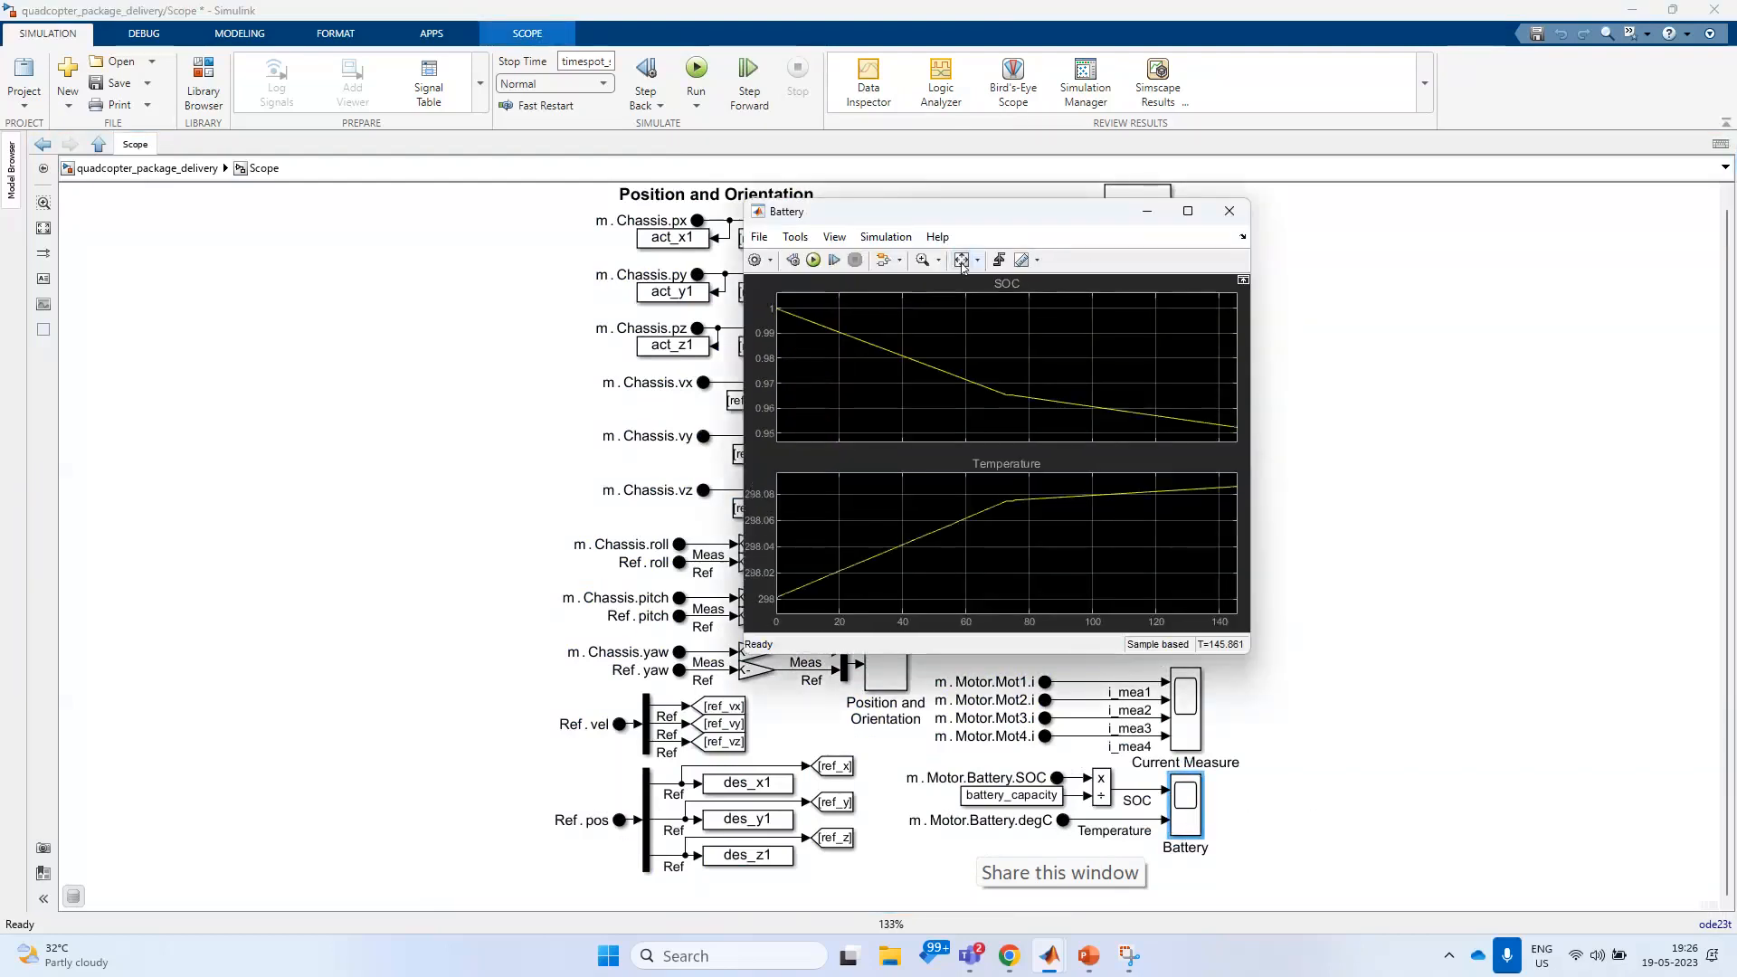
click(1189, 211)
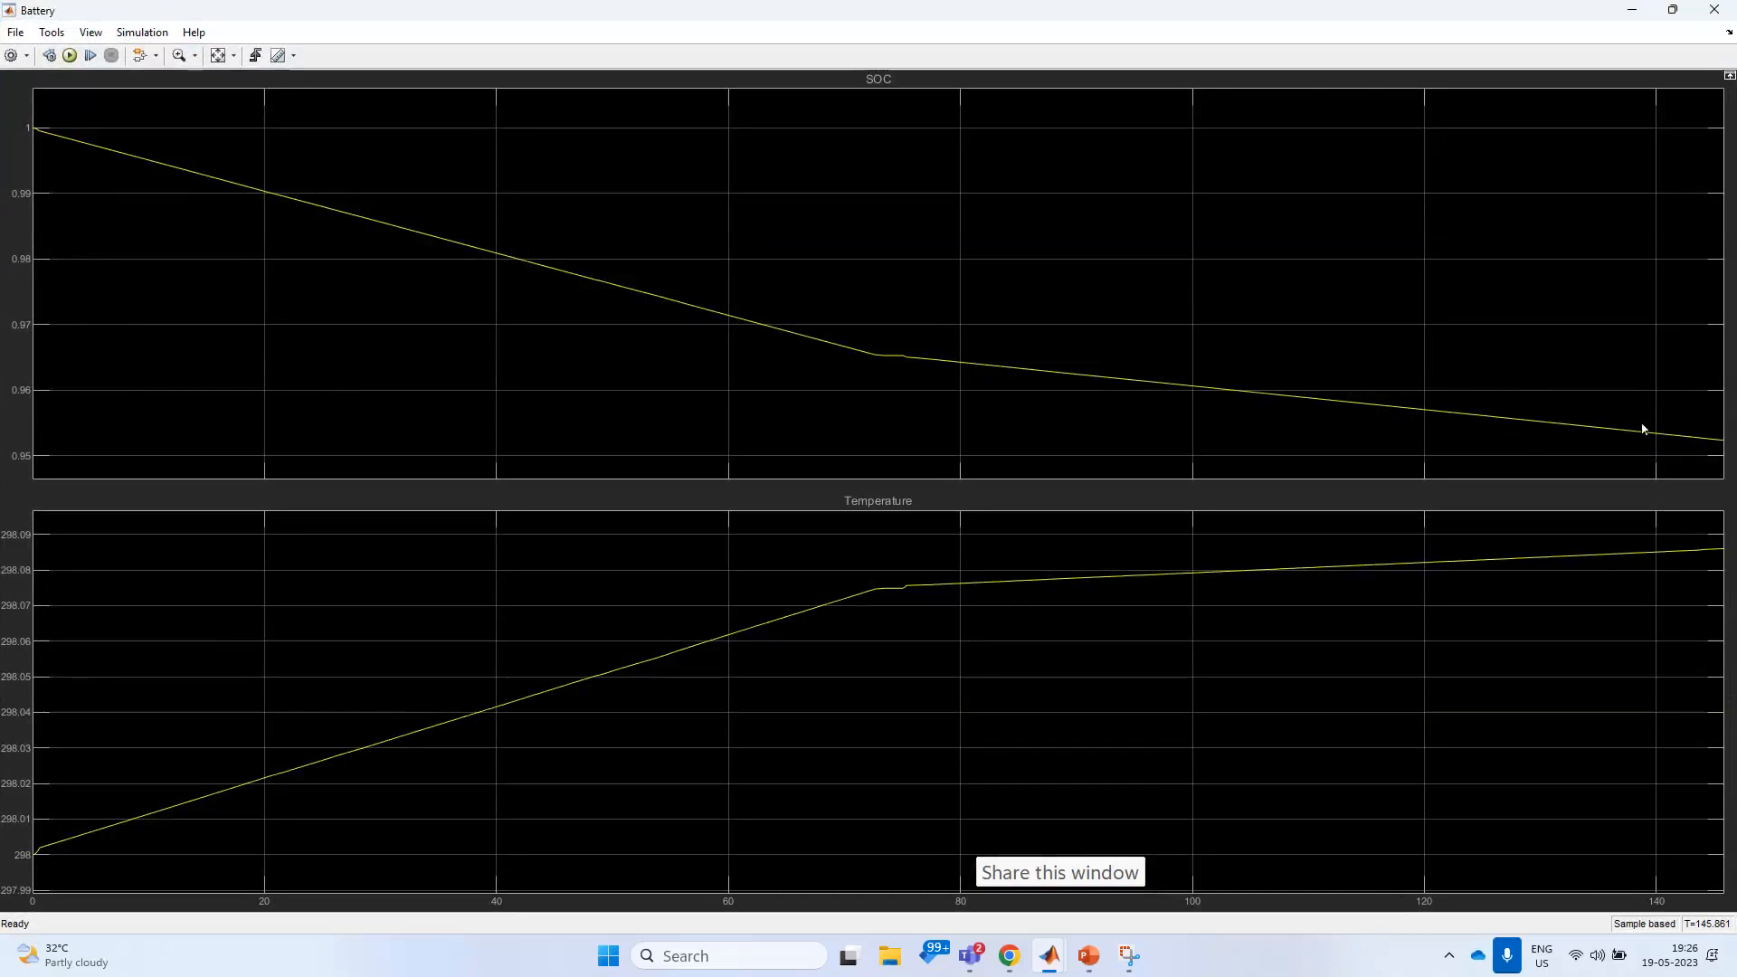
double_click(1489, 13)
click(1316, 247)
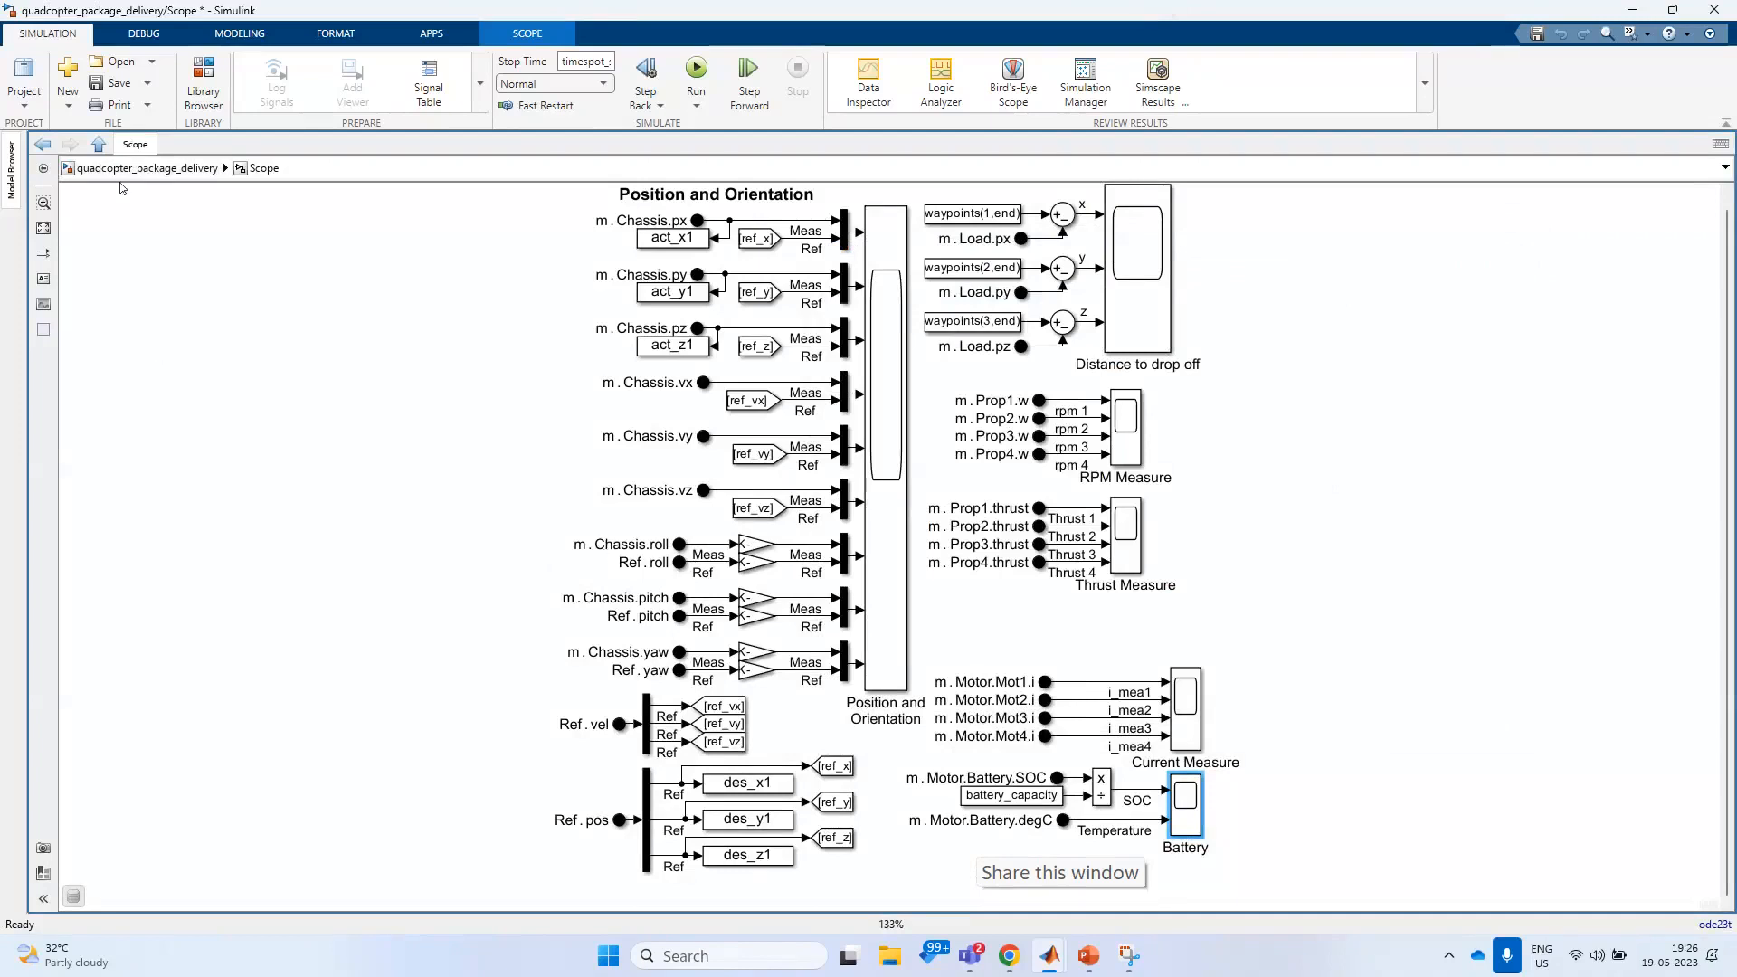
click(100, 146)
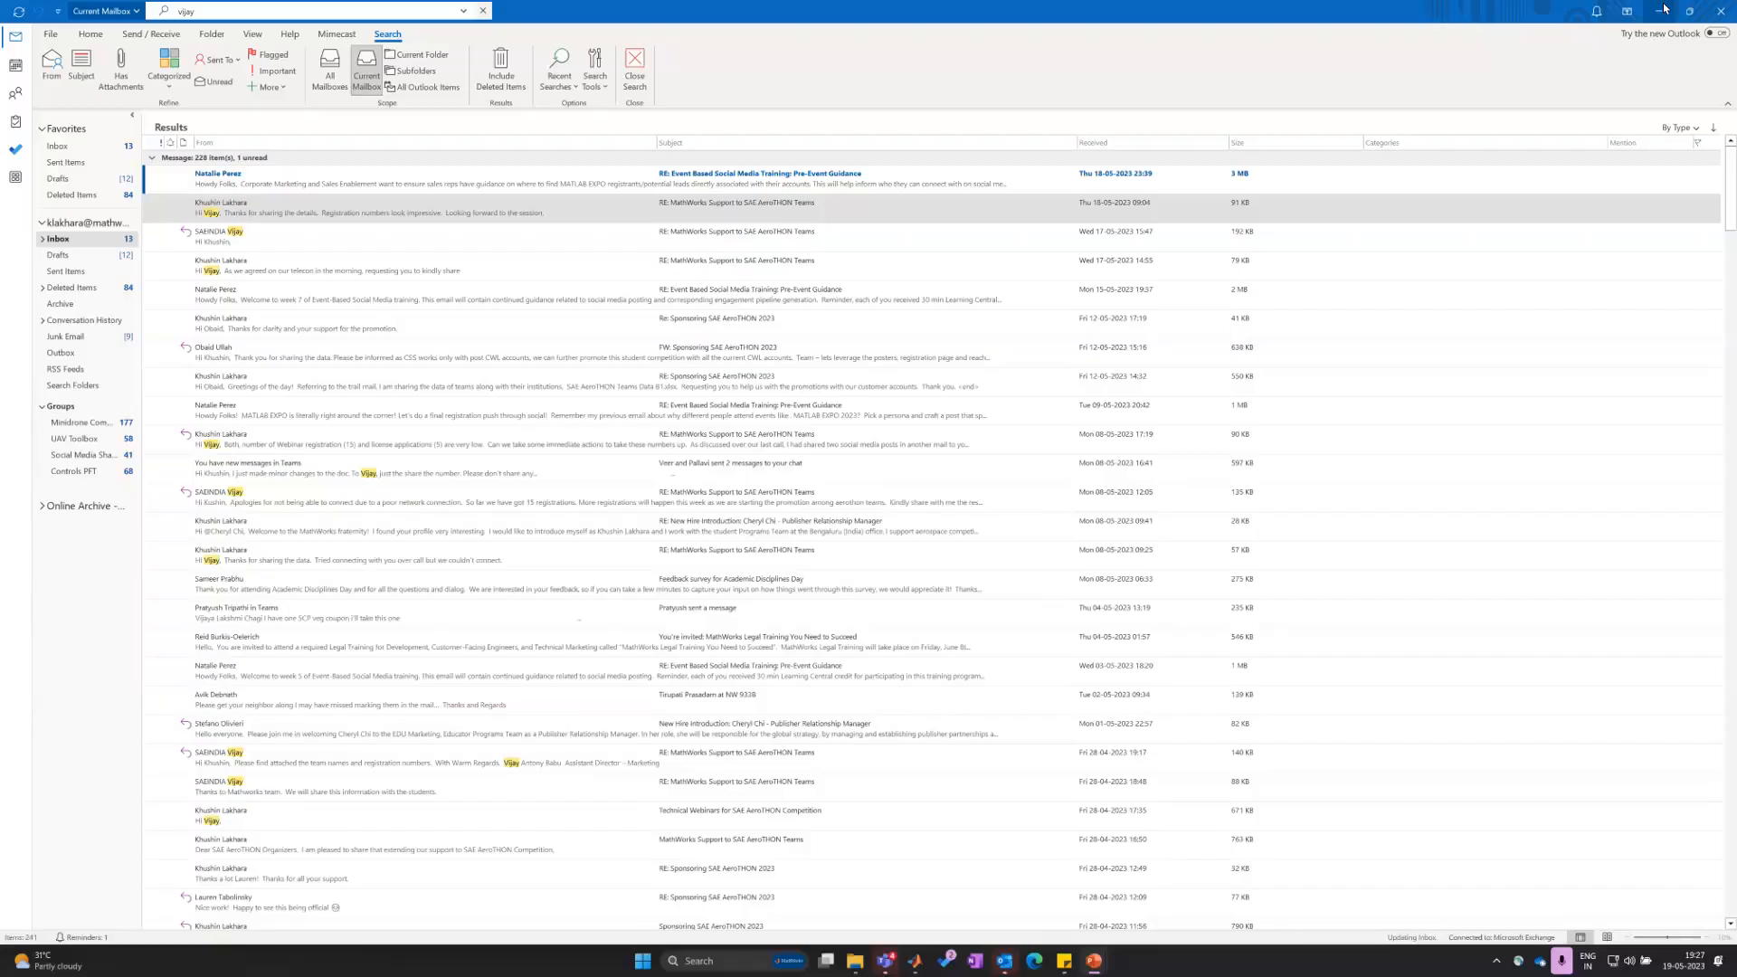
- Put the Outlook mailbox away and switch to the PowerPoint slide show at the "What are we going to learn" slide
click(1662, 11)
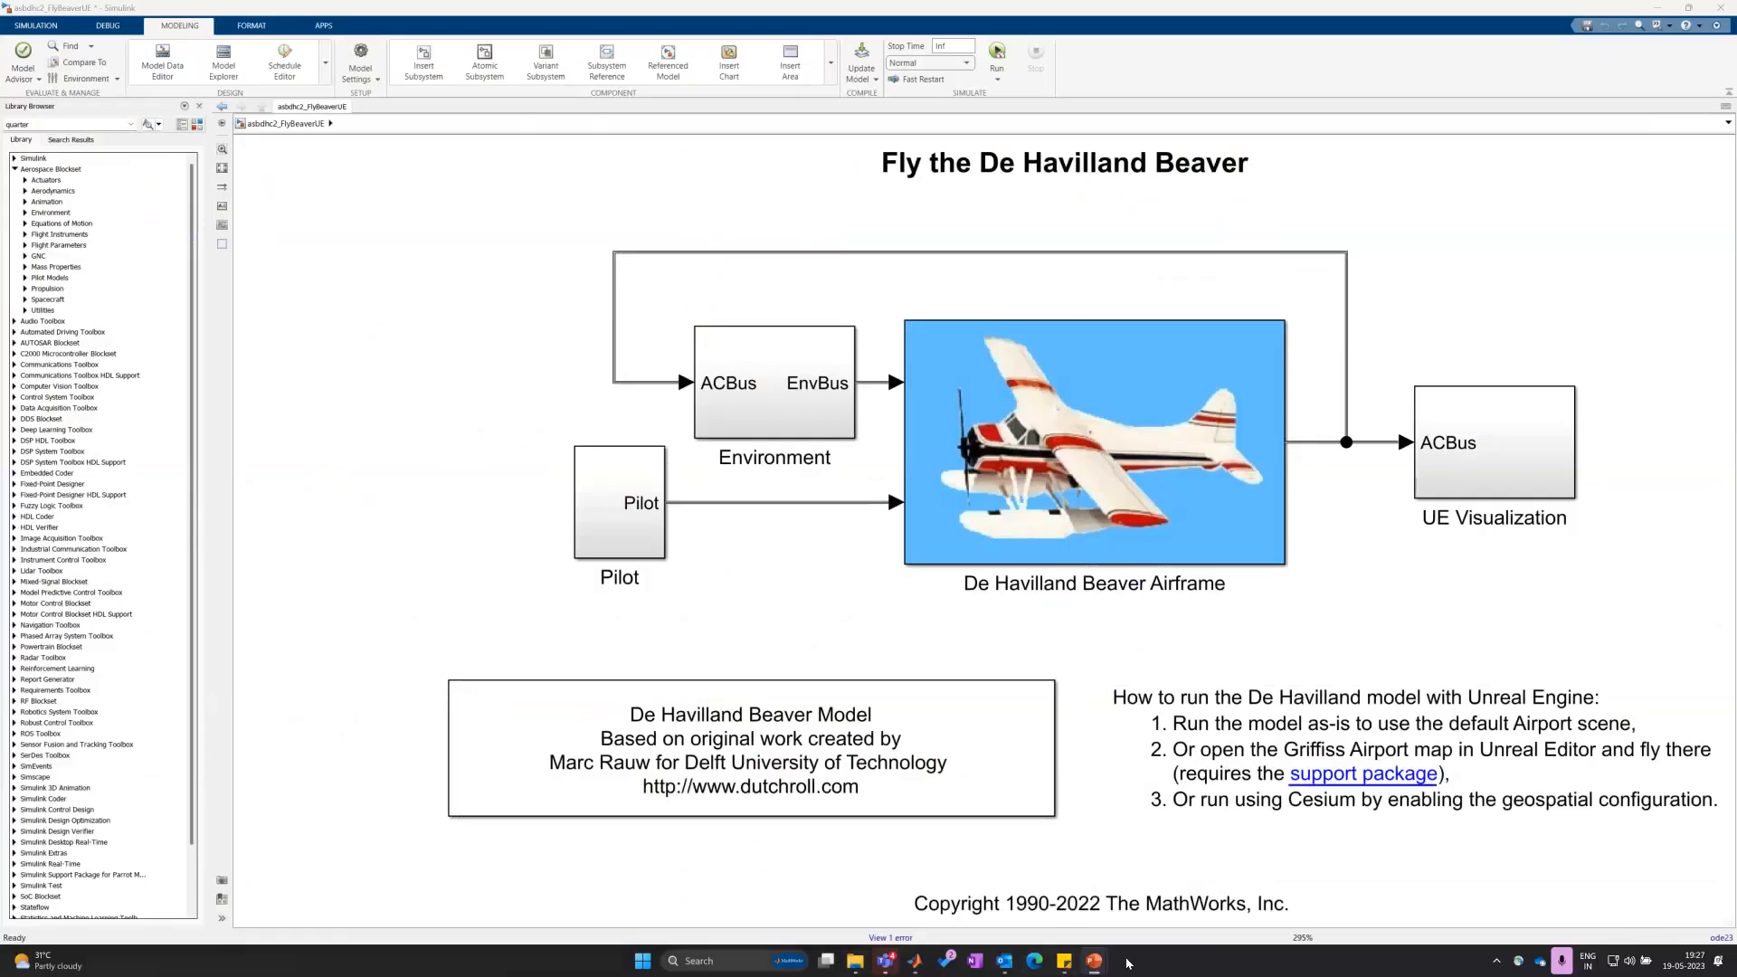
mouse_move(1094, 962)
key(Left)
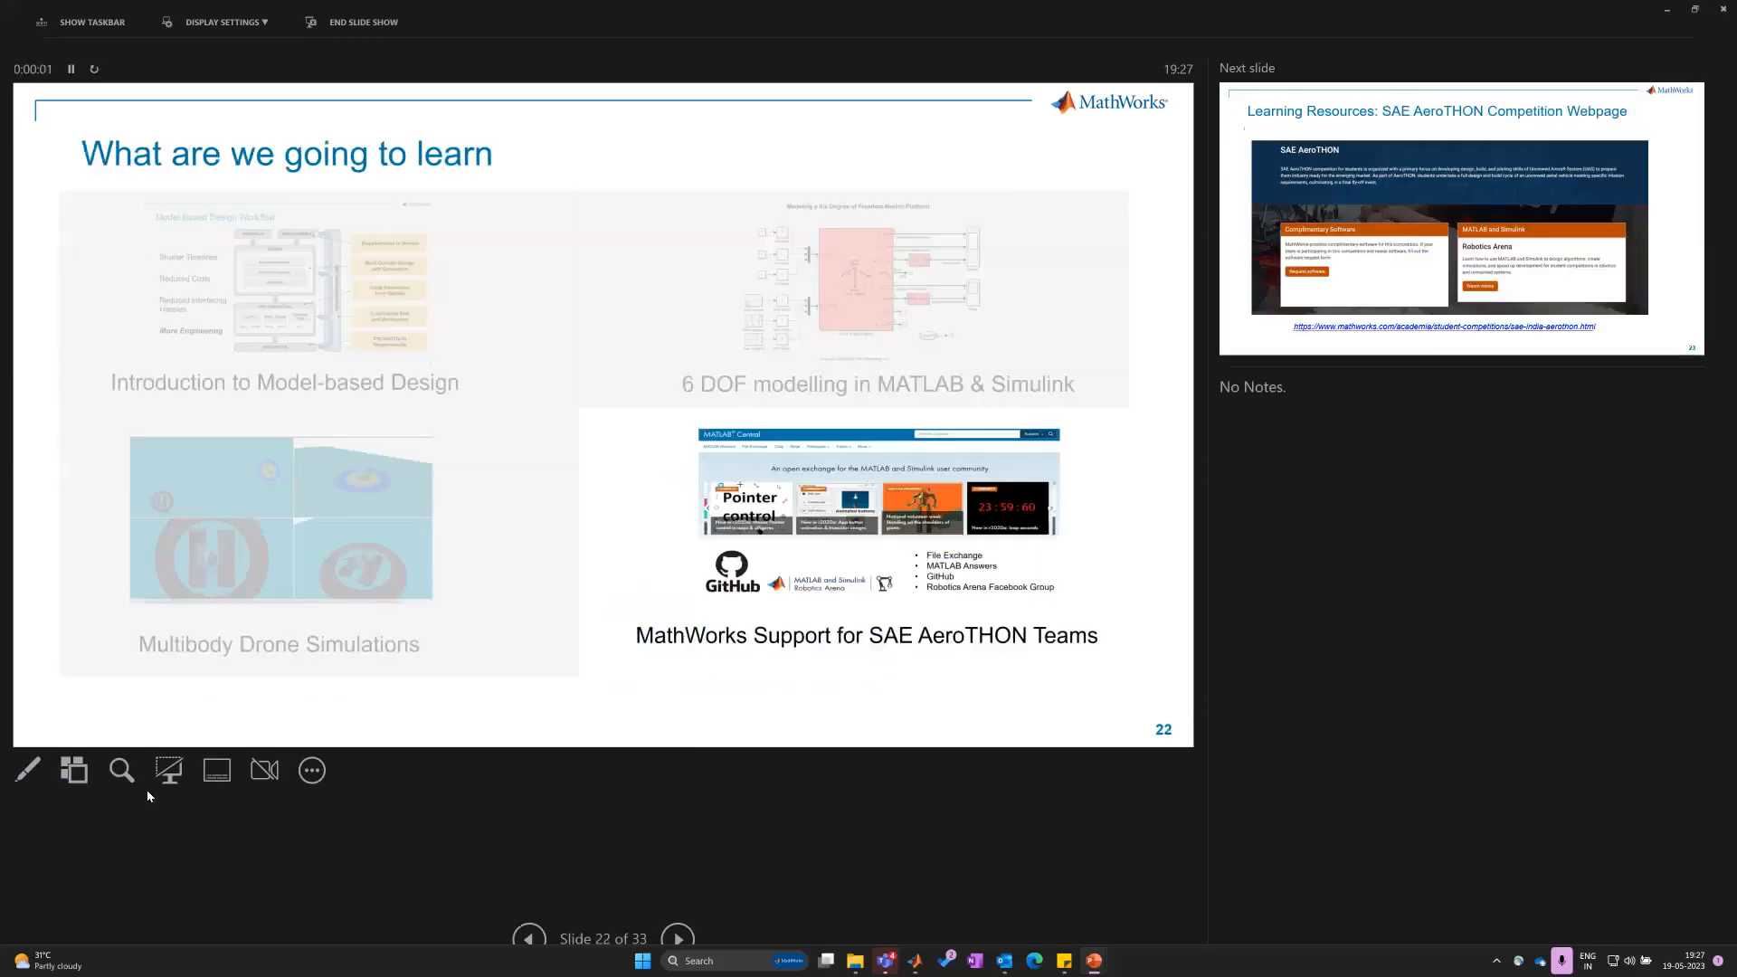